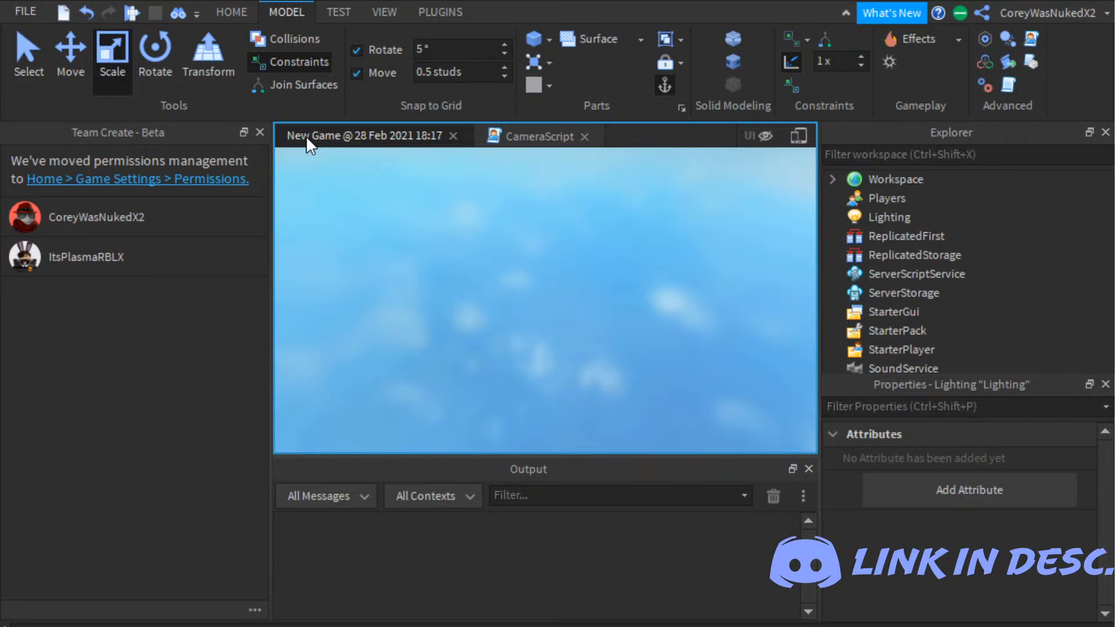
# Step: End the running playtest and set the Lighting service's FogEnd to 500
pyautogui.press('F5')
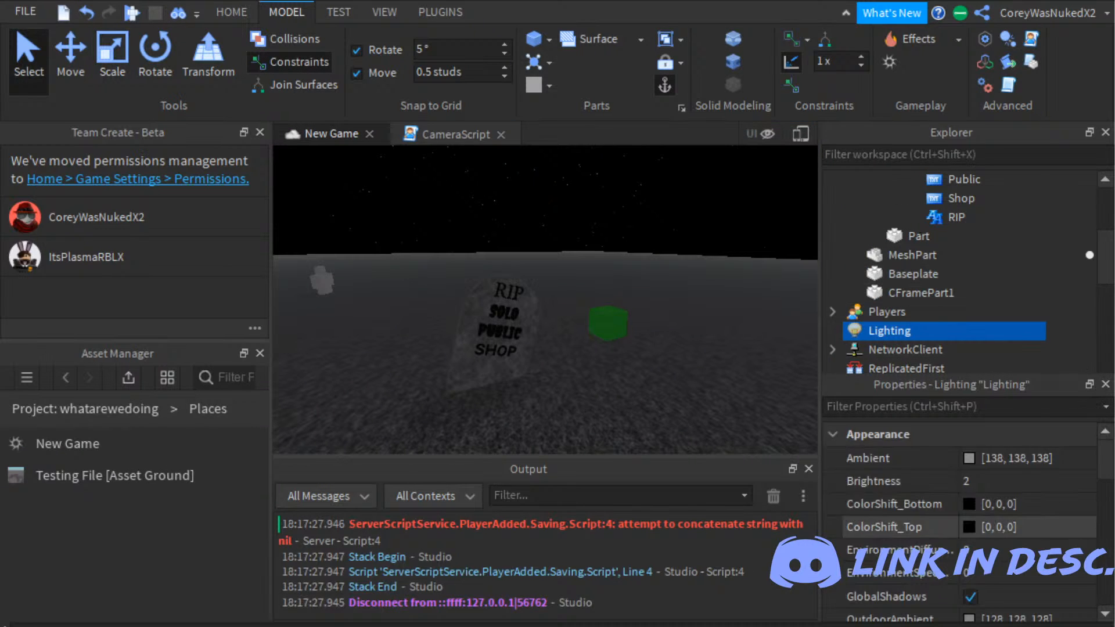
pyautogui.scroll(-6, 987, 541)
pyautogui.scroll(-2, 987, 552)
pyautogui.click(989, 481)
pyautogui.write('500')
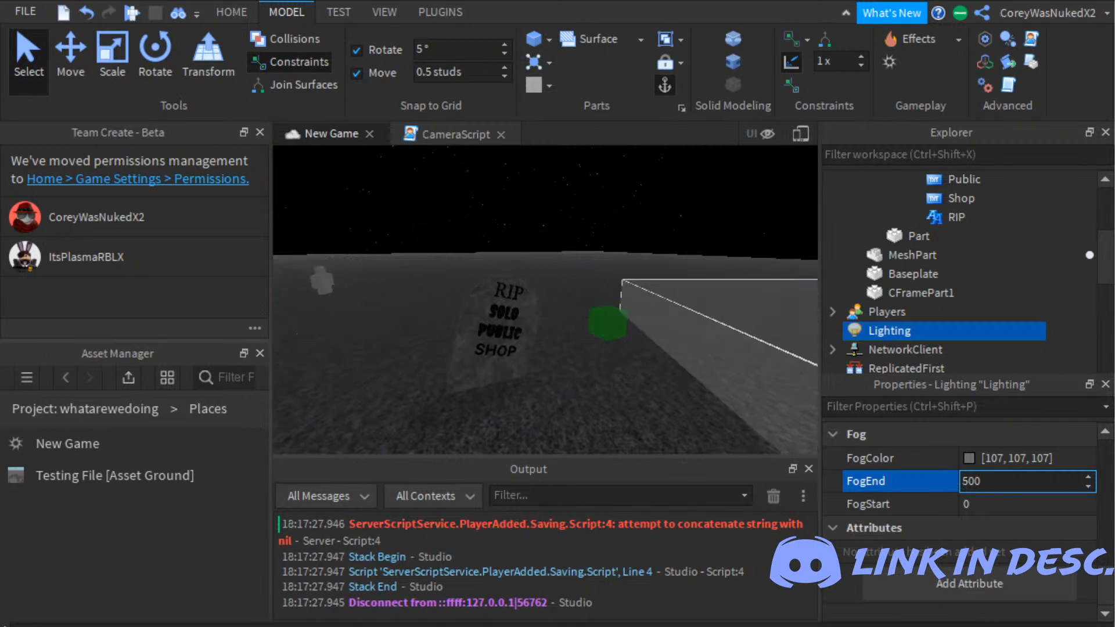
pyautogui.press('Return')
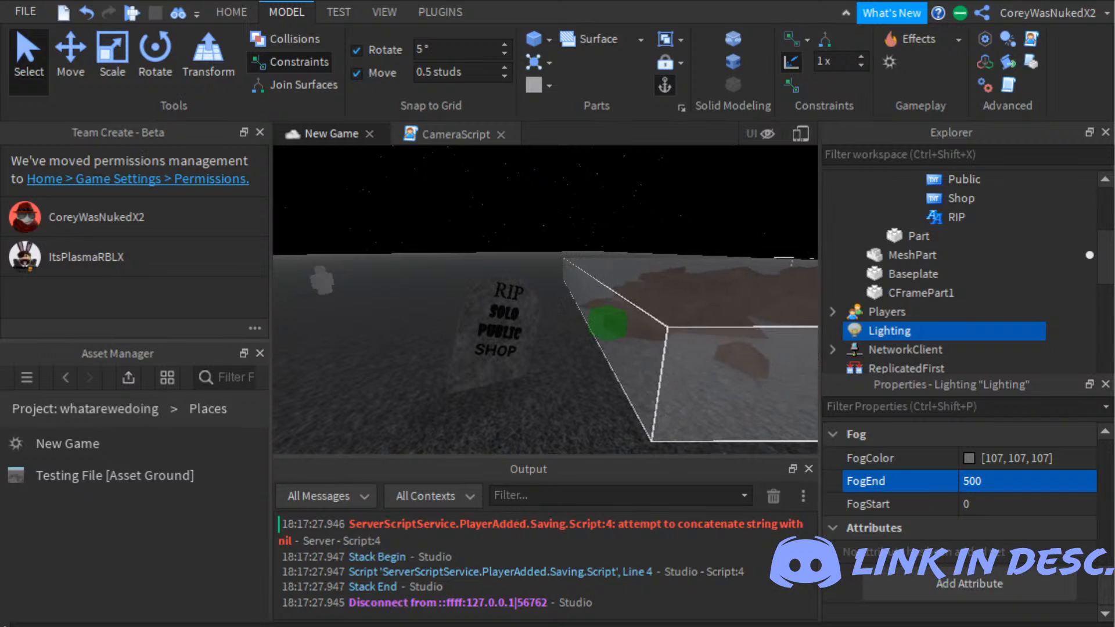
# Step: Check the new fog distance around the gravestone lobby and in a playtest
pyautogui.scroll(-10, 667, 290)
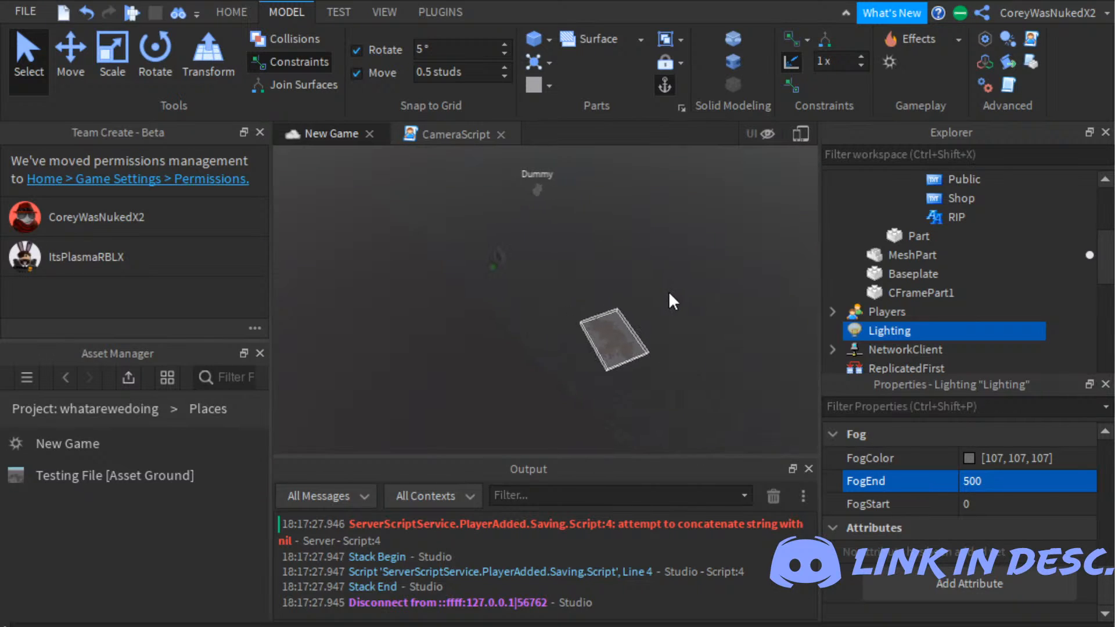
pyautogui.scroll(10, 668, 291)
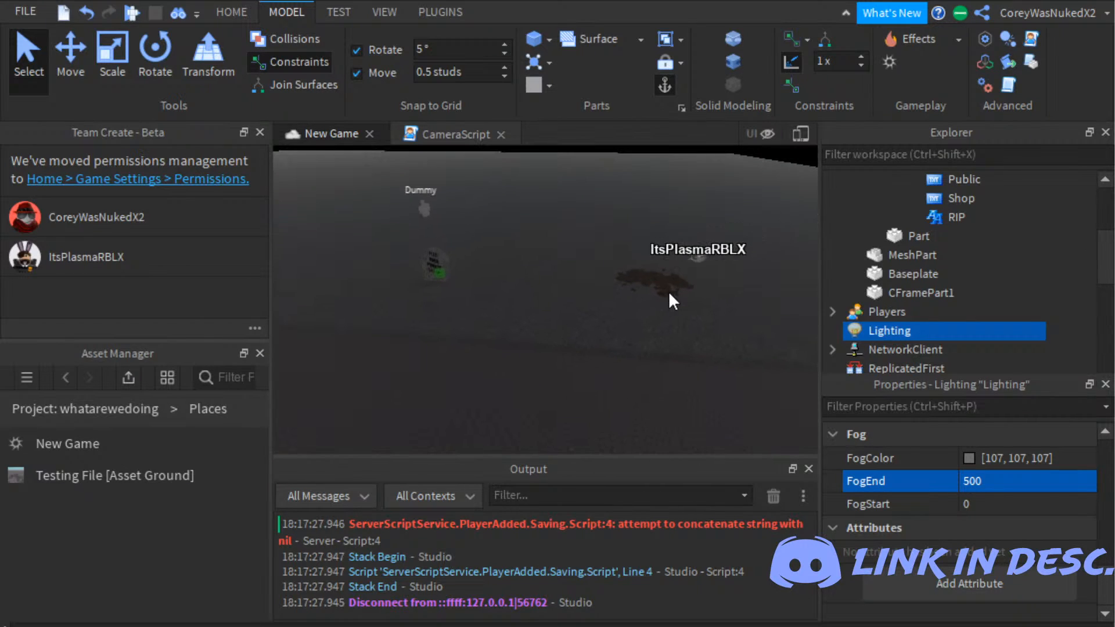
pyautogui.scroll(5, 668, 291)
pyautogui.moveTo(669, 291); pyautogui.dragTo(660, 356, button='right')
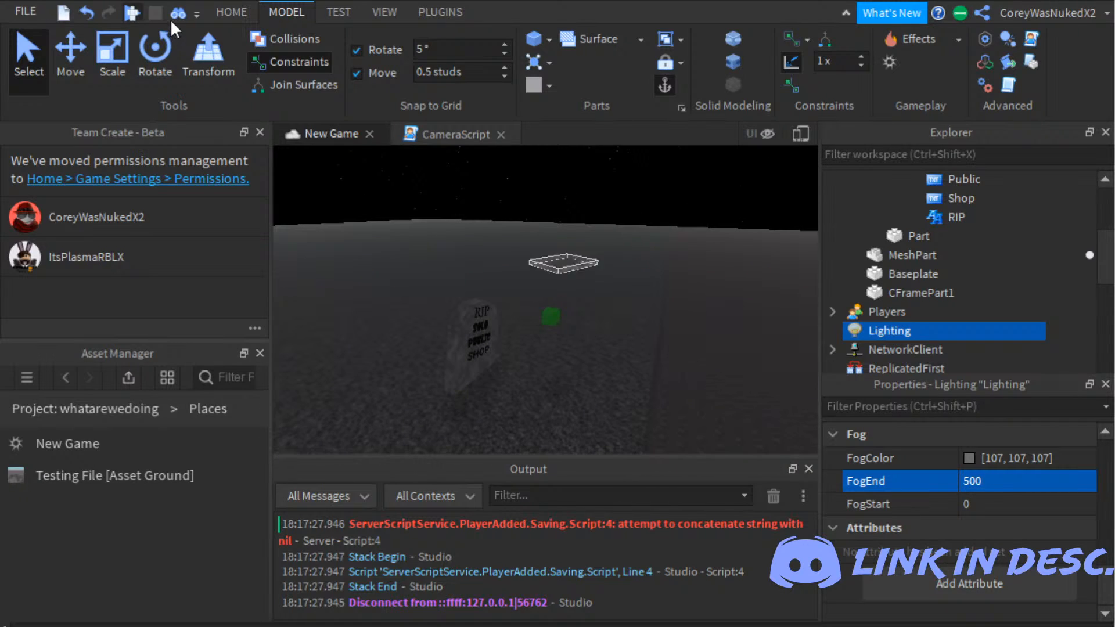
pyautogui.click(131, 12)
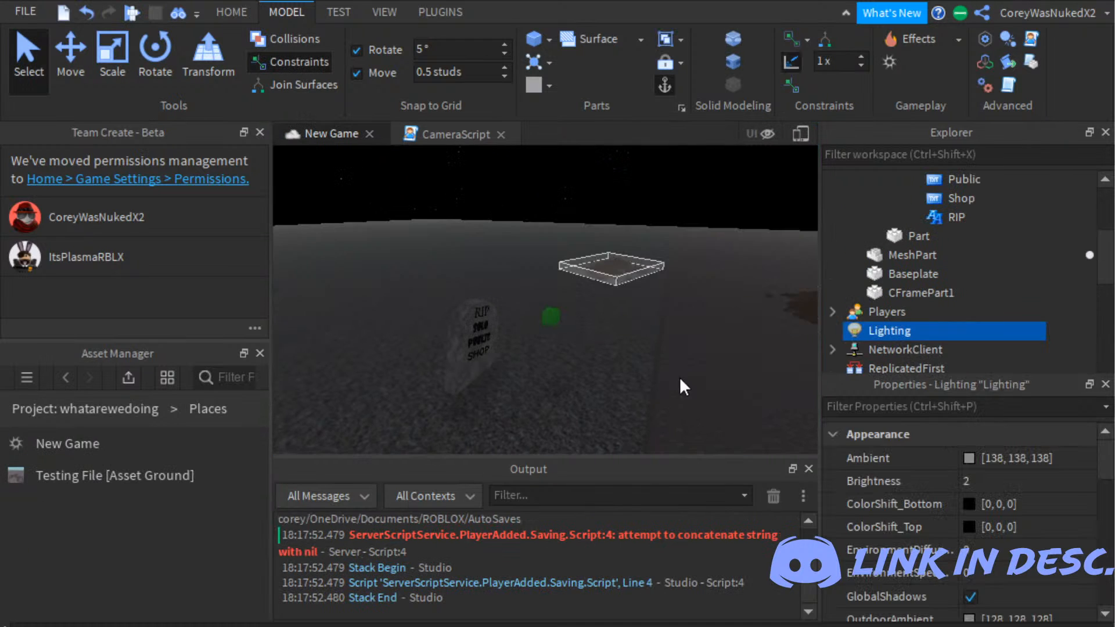
# Step: Examine the fog, the gravestone and its surroundings on the baseplate from several distances and angles
pyautogui.scroll(5, 706, 370)
pyautogui.scroll(-5, 706, 370)
pyautogui.moveTo(706, 370); pyautogui.dragTo(696, 344, button='right')
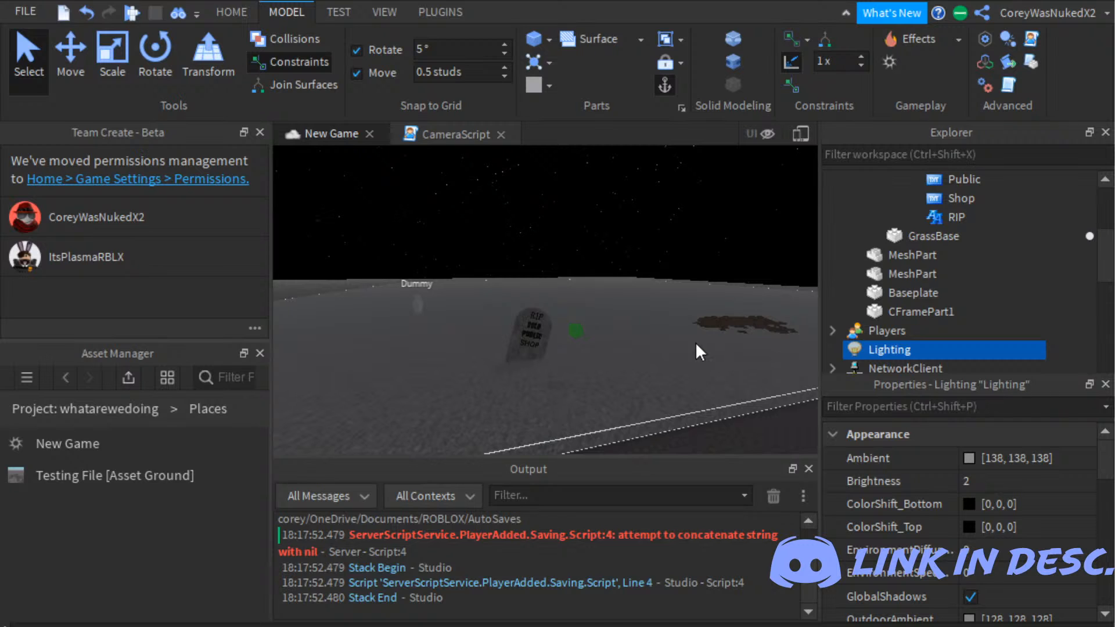
pyautogui.press('d')
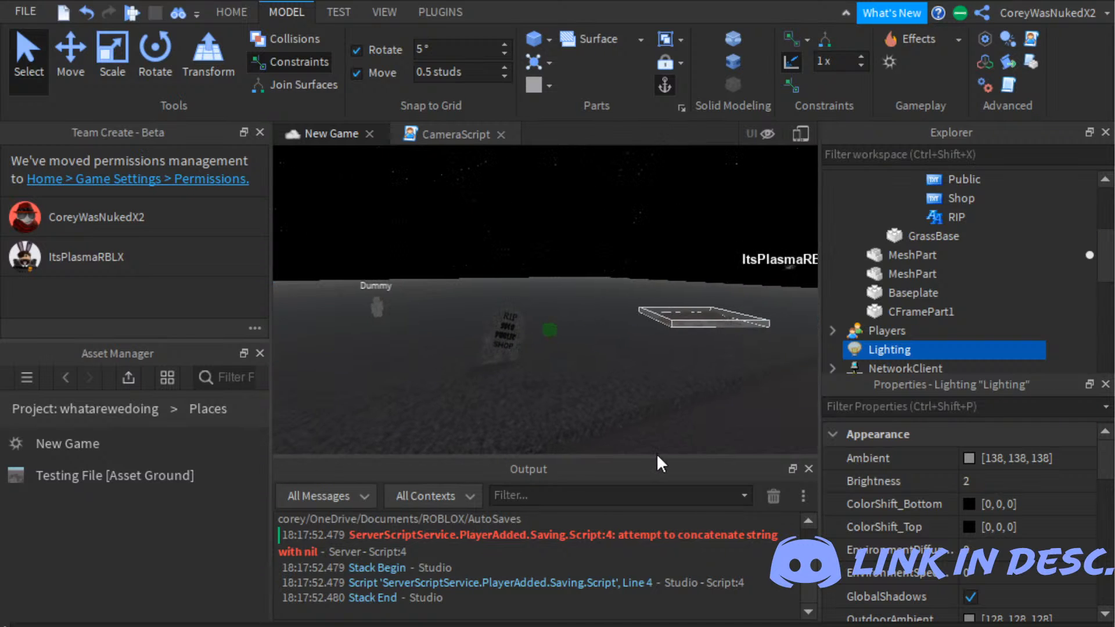
pyautogui.moveTo(656, 453); pyautogui.dragTo(656, 453, button='right')
pyautogui.press('w')
pyautogui.press('s')
pyautogui.press('s')
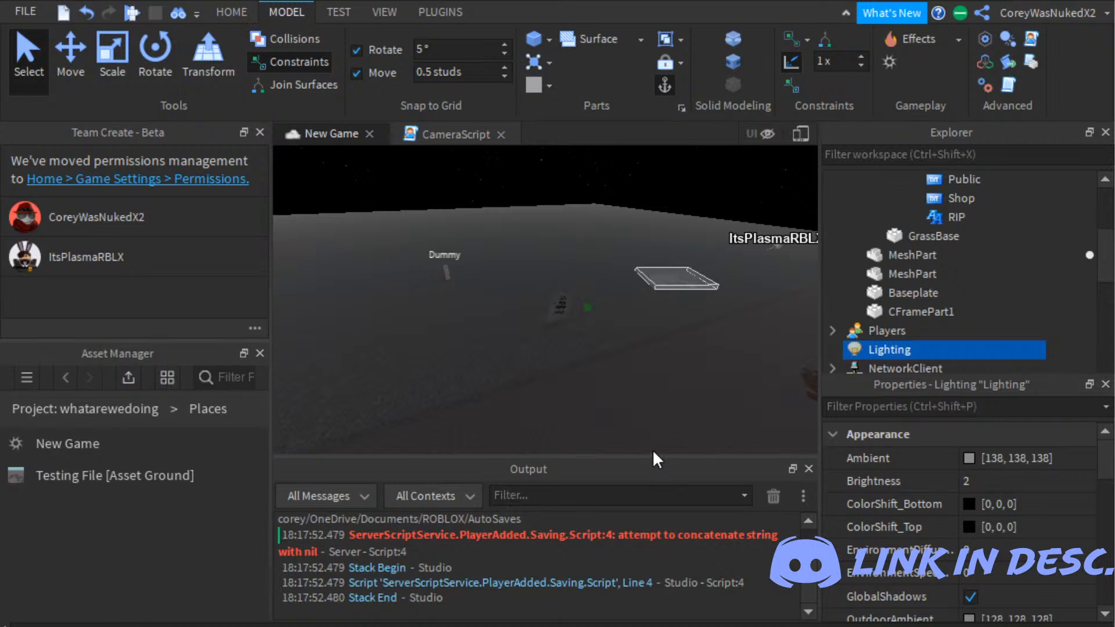
pyautogui.press('a')
pyautogui.moveTo(667, 411); pyautogui.dragTo(666, 411, button='right')
pyautogui.moveTo(762, 493); pyautogui.dragTo(763, 492, button='right')
pyautogui.press('w')
pyautogui.moveTo(724, 450); pyautogui.dragTo(811, 366)
pyautogui.press('d')
pyautogui.moveTo(787, 370); pyautogui.dragTo(787, 369, button='right')
pyautogui.press('w')
pyautogui.moveTo(793, 281); pyautogui.dragTo(817, 269, button='right')
pyautogui.press('w')
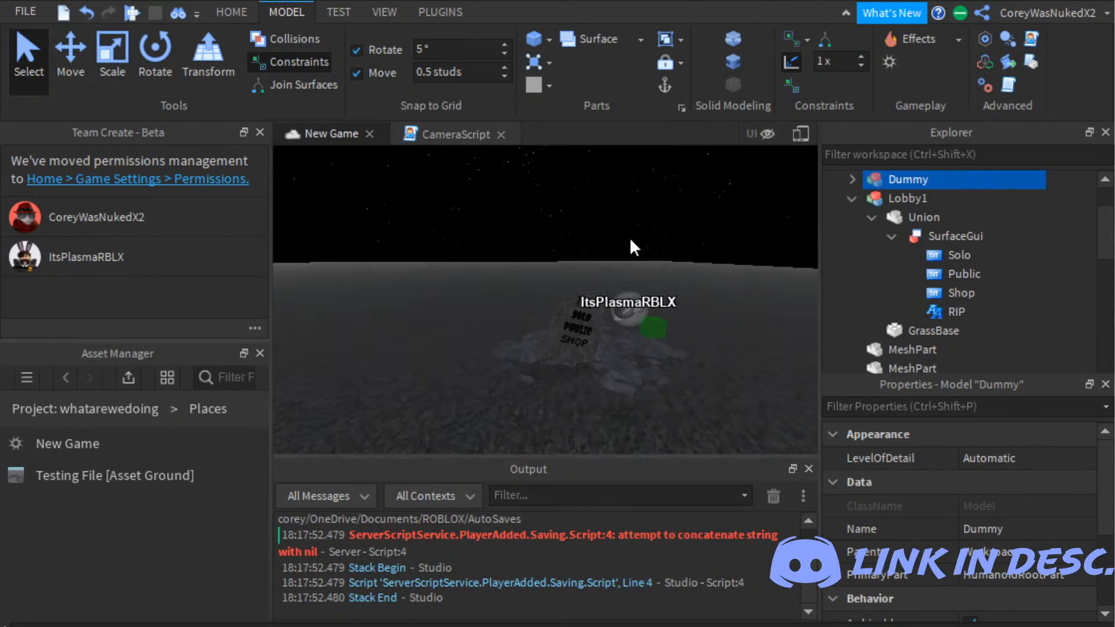
# Step: Playtest the game to check the gravestone menu view with the dirt around it, and end the test
pyautogui.press('s')
pyautogui.moveTo(629, 238); pyautogui.dragTo(629, 241, button='right')
pyautogui.press('w')
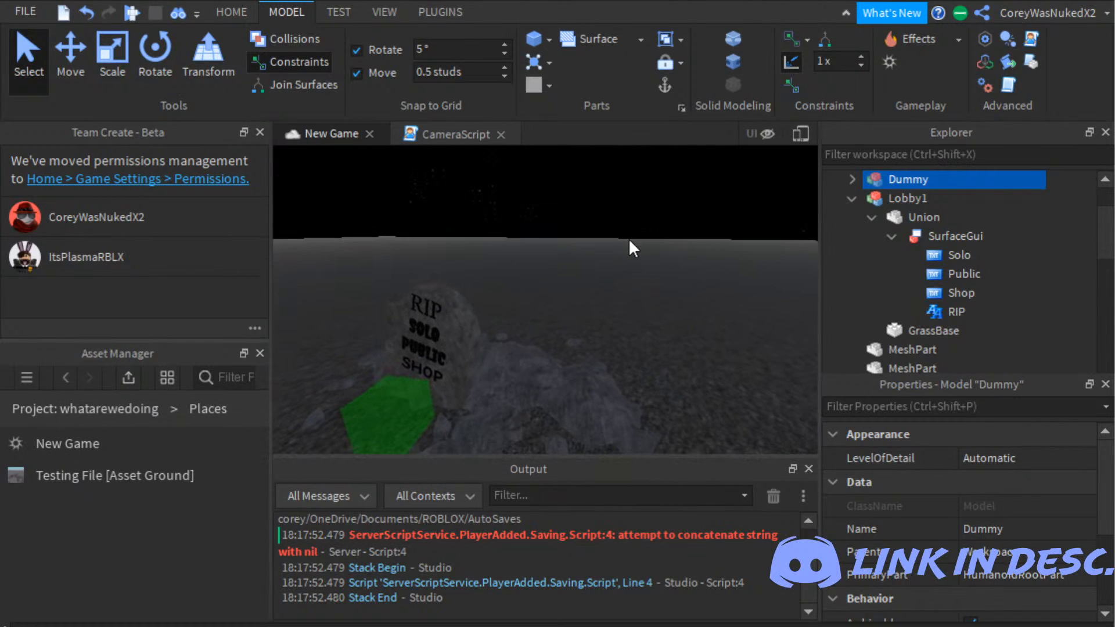
pyautogui.click(137, 12)
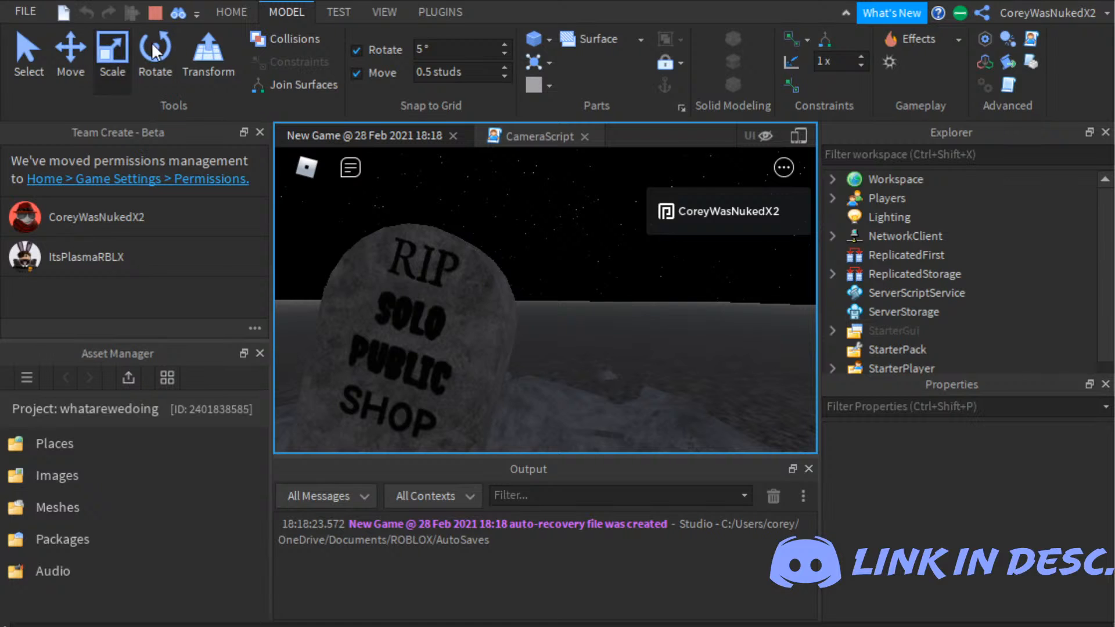
pyautogui.hotkey('shift', 'F5')
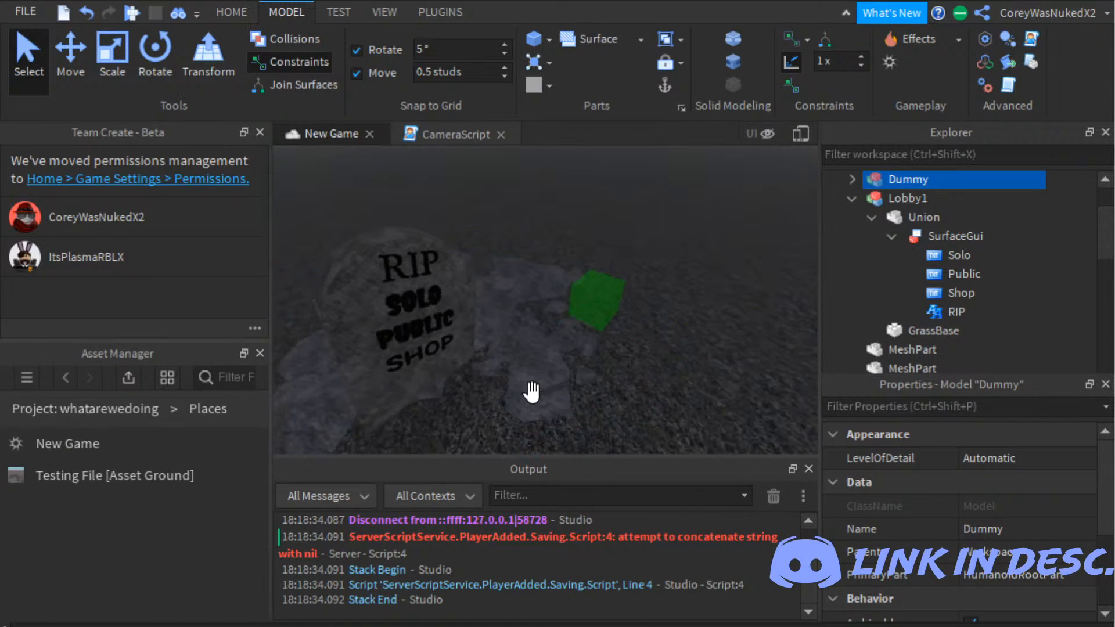
# Step: Duplicate the gravestone Union in Lobby1 and get the copy ready for moving with the Move tool
pyautogui.click(544, 364)
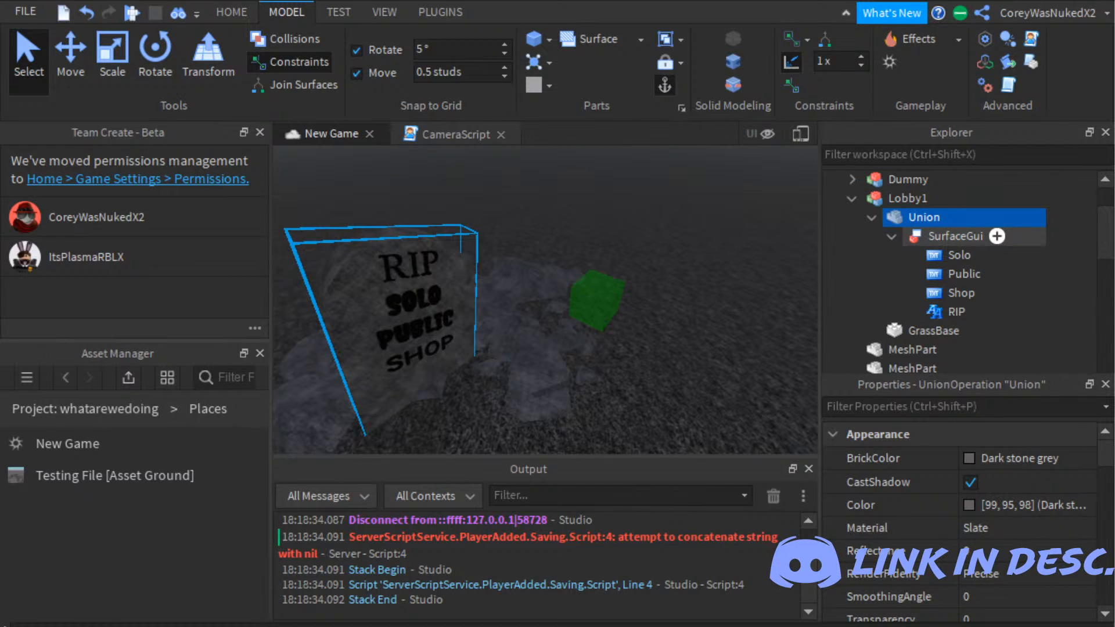
pyautogui.hotkey('ctrl', 'd')
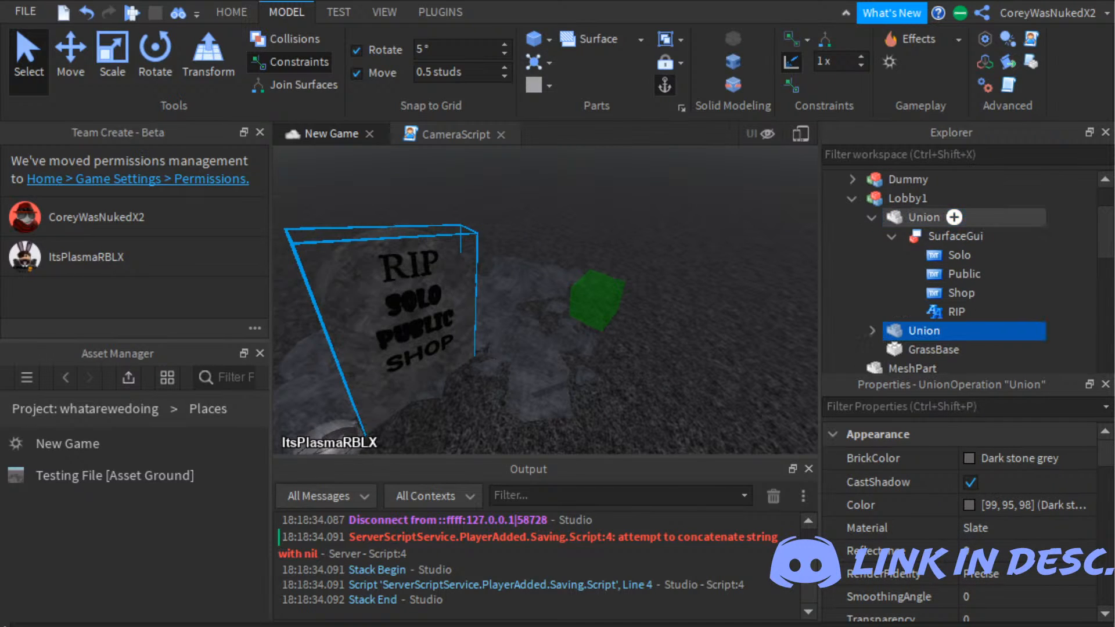
pyautogui.click(72, 56)
pyautogui.moveTo(557, 278); pyautogui.dragTo(735, 346, button='right')
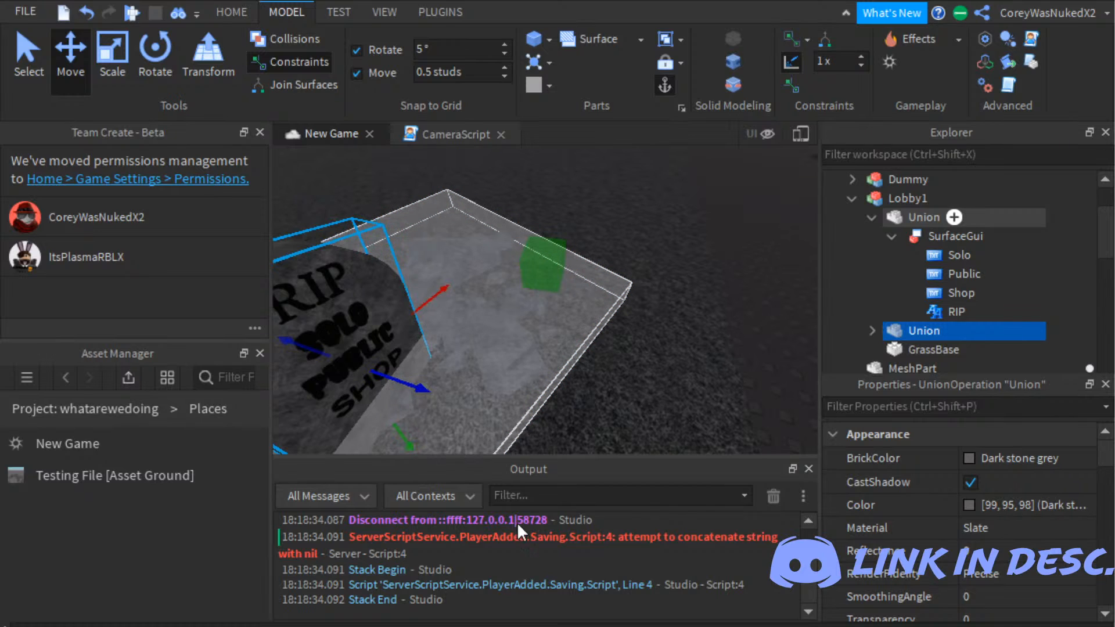
pyautogui.moveTo(524, 435); pyautogui.dragTo(397, 406, button='right')
pyautogui.moveTo(711, 335); pyautogui.dragTo(688, 335, button='right')
pyautogui.scroll(-10, 688, 335)
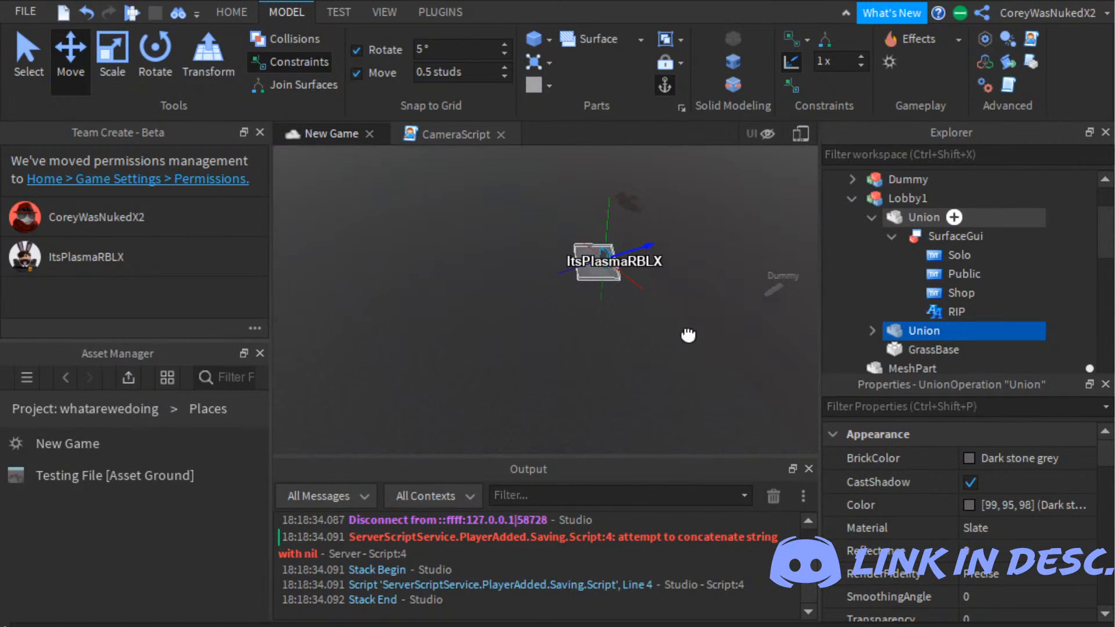
pyautogui.scroll(-7, 935, 545)
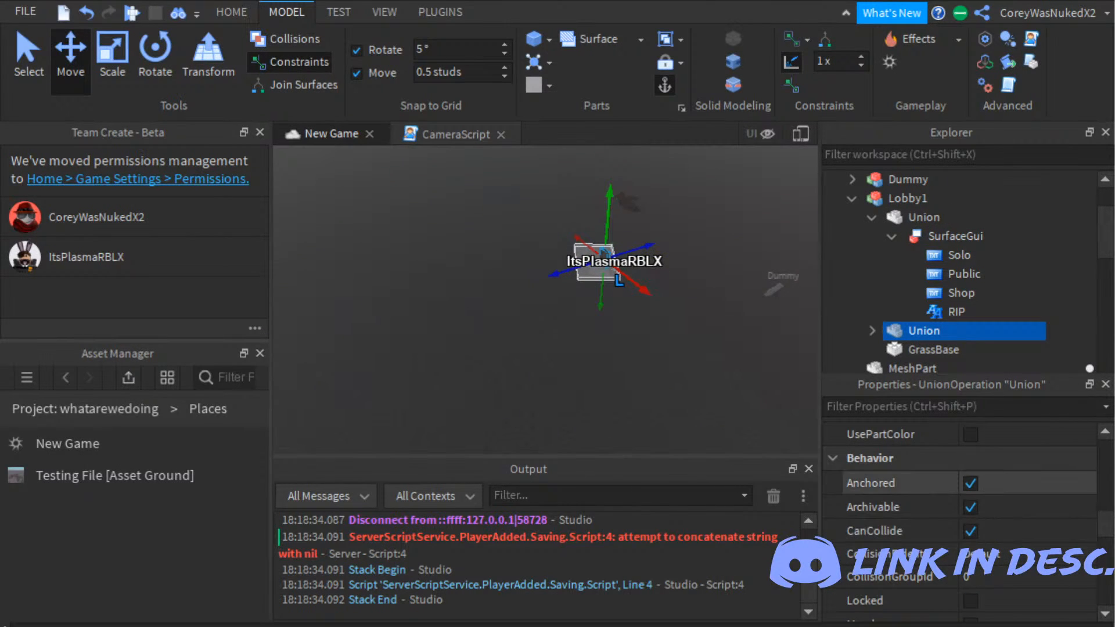
# Step: Unanchor the copied gravestone and move it away from the original onto empty ground
pyautogui.click(970, 483)
pyautogui.press('f')
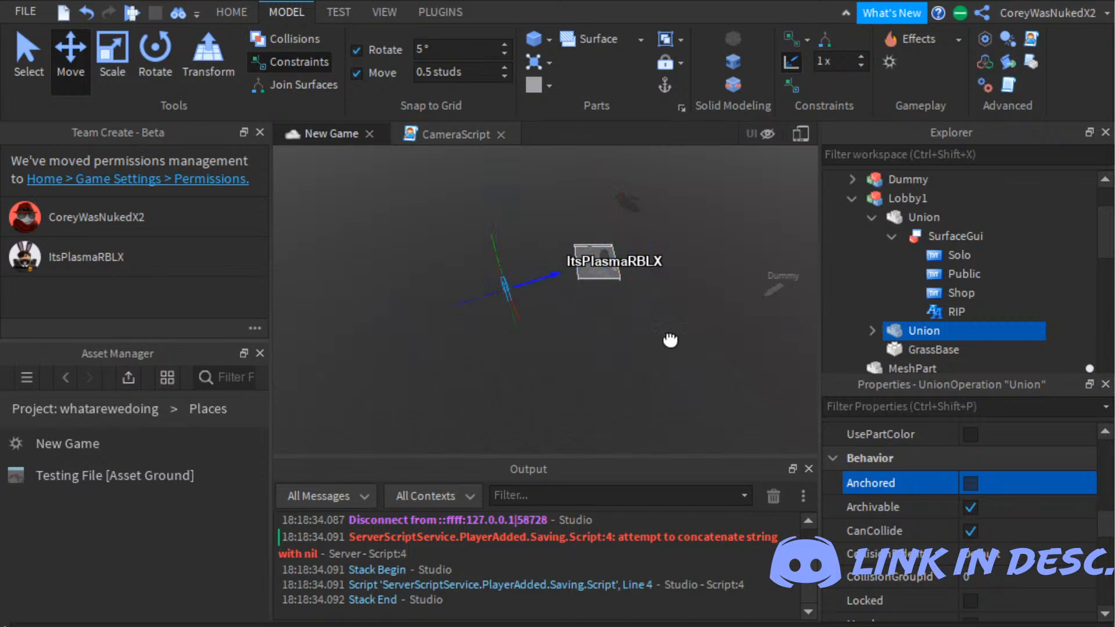
# Step: Turn off Constraints and rotate the copied gravestone to straighten its tilt
pyautogui.click(318, 64)
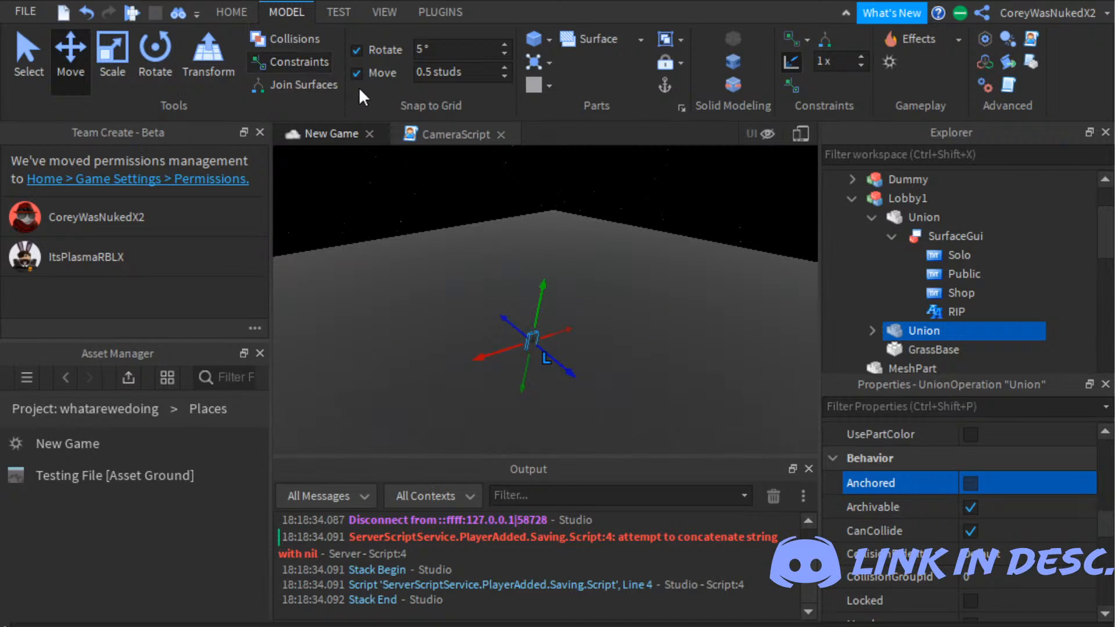
pyautogui.press('w')
pyautogui.moveTo(640, 331); pyautogui.dragTo(640, 331, button='right')
pyautogui.click(173, 71)
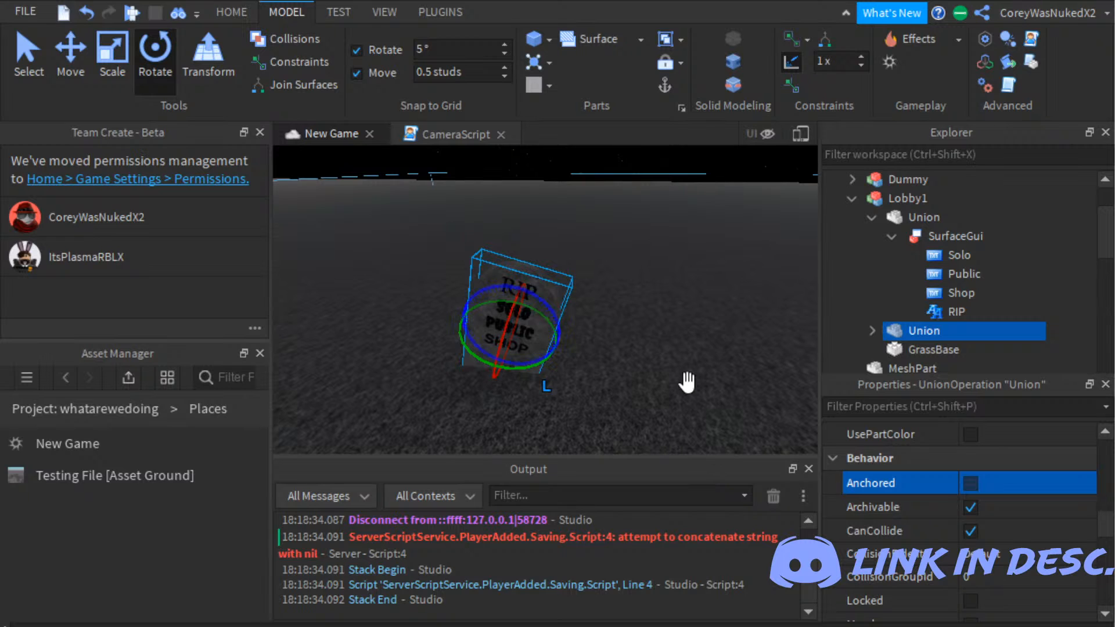
pyautogui.moveTo(684, 375); pyautogui.dragTo(678, 361)
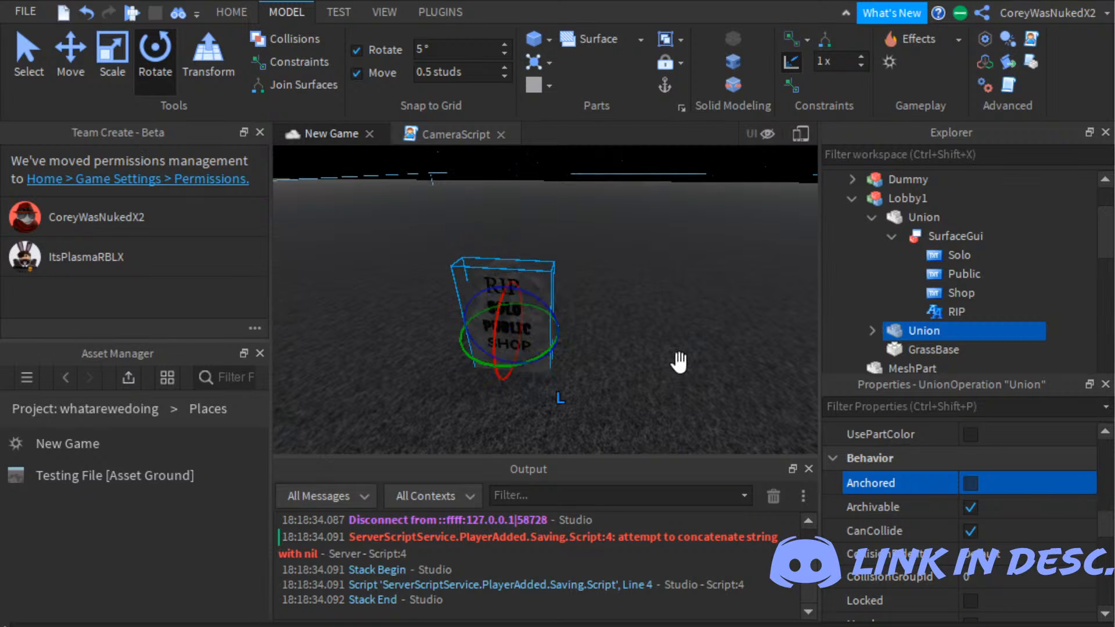
pyautogui.moveTo(748, 378); pyautogui.dragTo(742, 378, button='right')
pyautogui.press('w')
pyautogui.press('d')
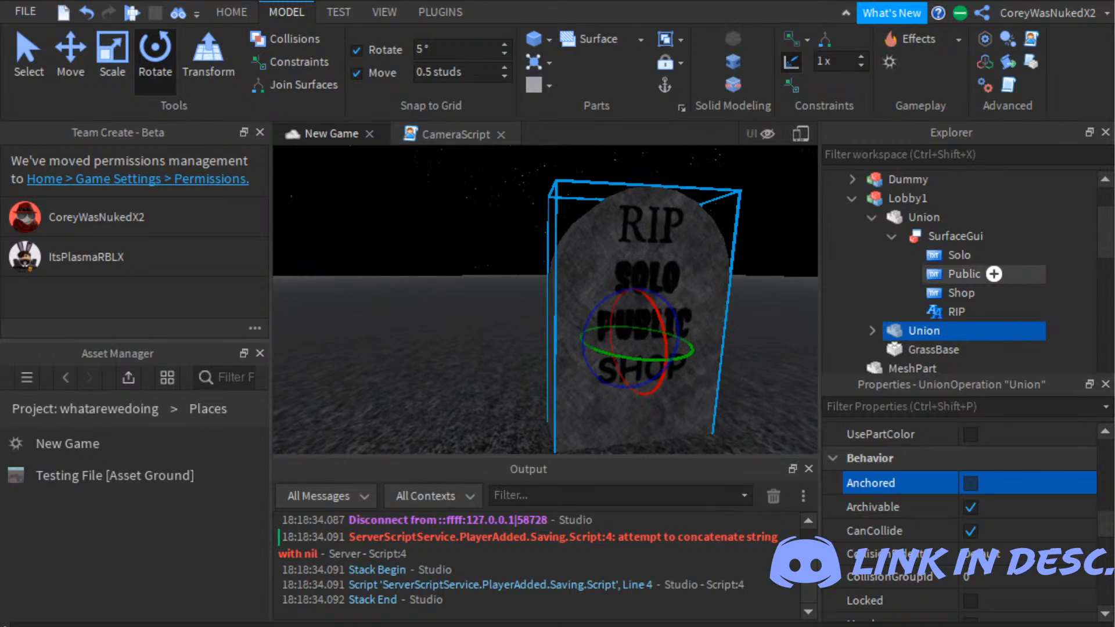
# Step: Rename the duplicated Union in Lobby1 as OtherGravestone
pyautogui.click(871, 331)
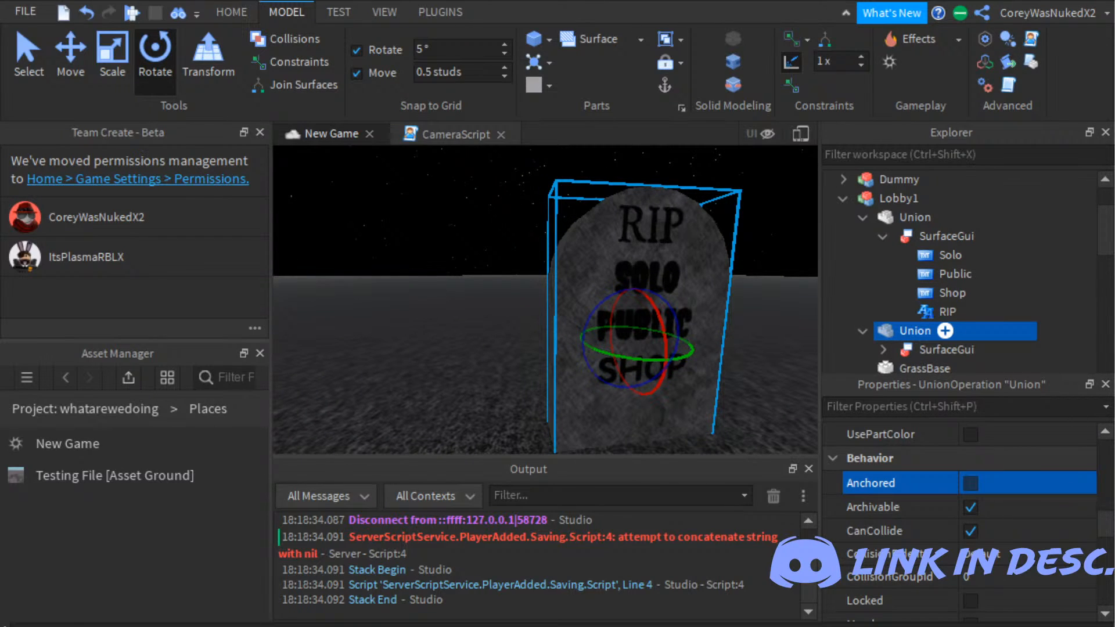
pyautogui.press('F2')
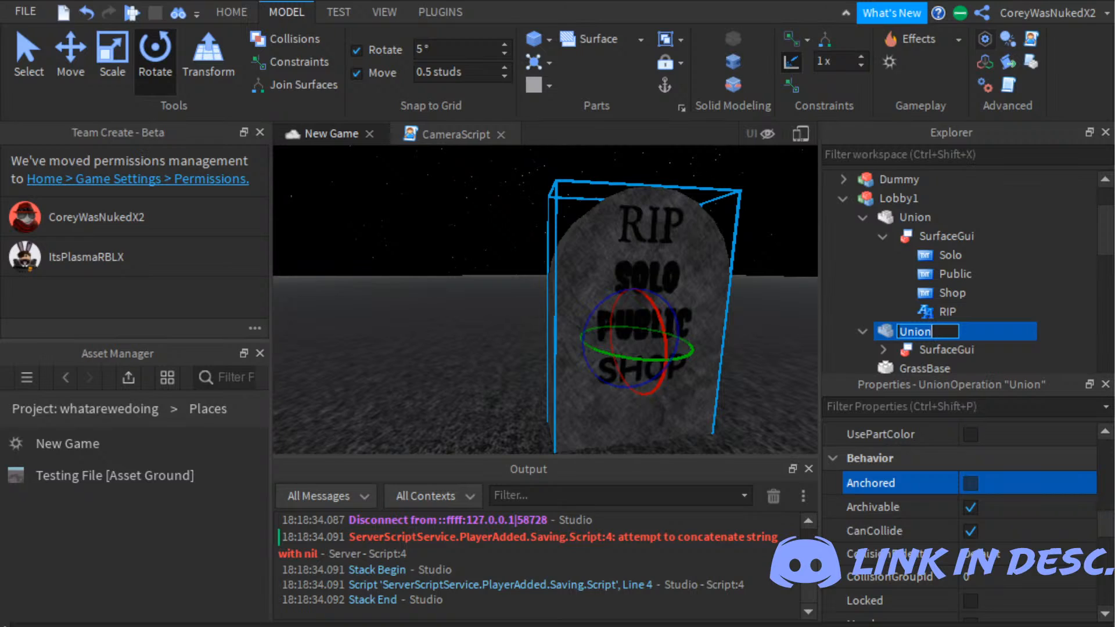
pyautogui.write('OtherGraves')
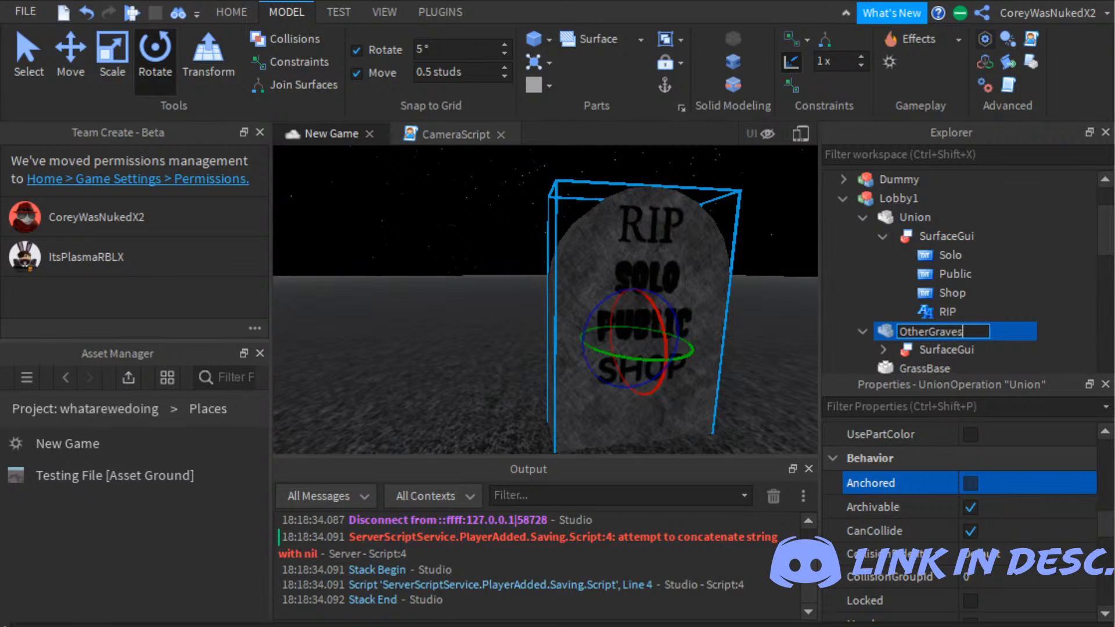
pyautogui.write('tone')
pyautogui.press('Return')
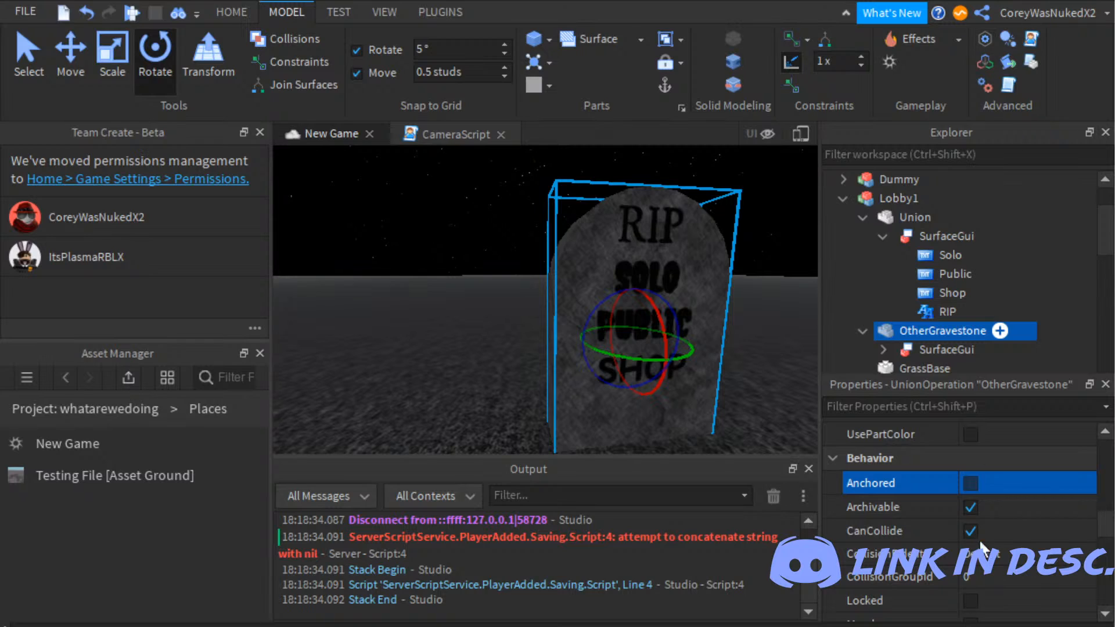
# Step: Delete the Public, Shop and Solo text buttons from OtherGravestone's SurfaceGui, keeping the RIP label
pyautogui.click(882, 350)
pyautogui.scroll(-2, 897, 317)
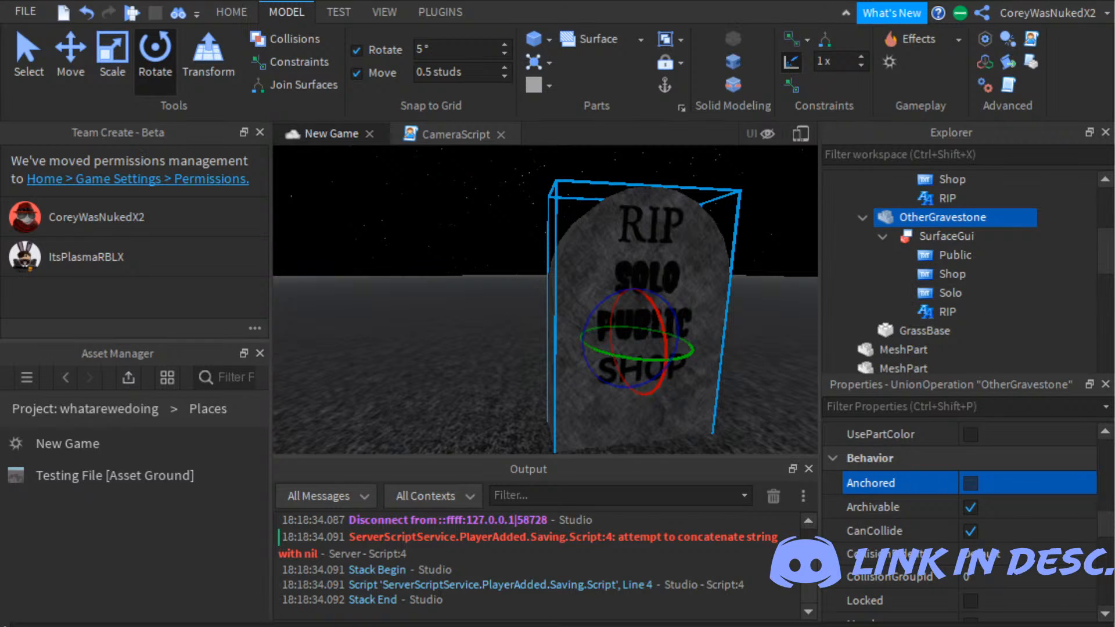
pyautogui.moveTo(1057, 305); pyautogui.dragTo(1012, 254)
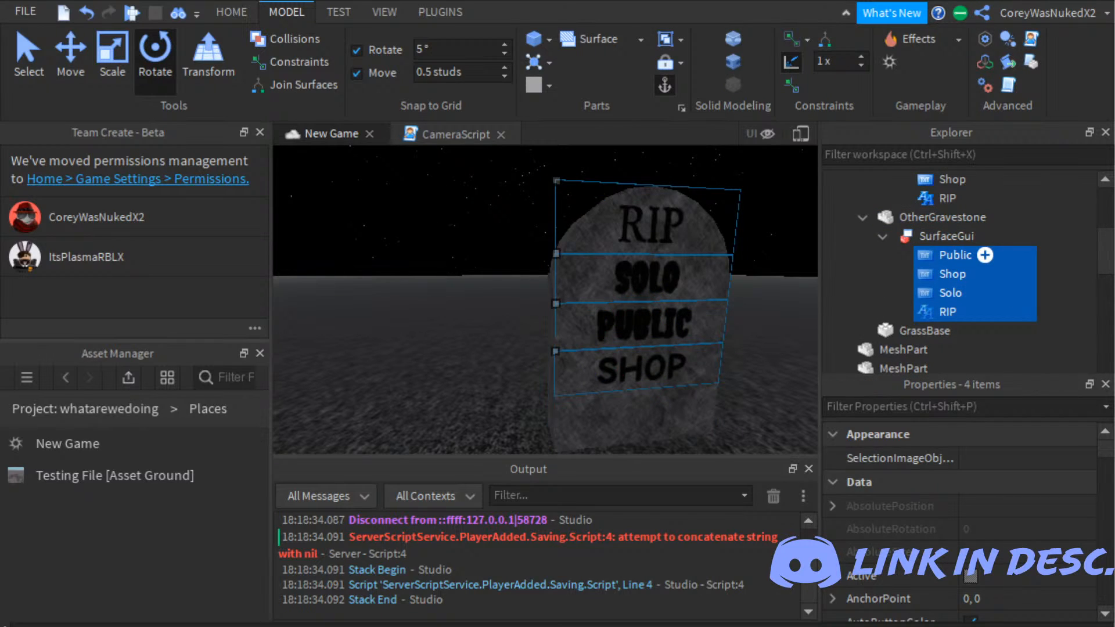
pyautogui.moveTo(1063, 292); pyautogui.dragTo(987, 249)
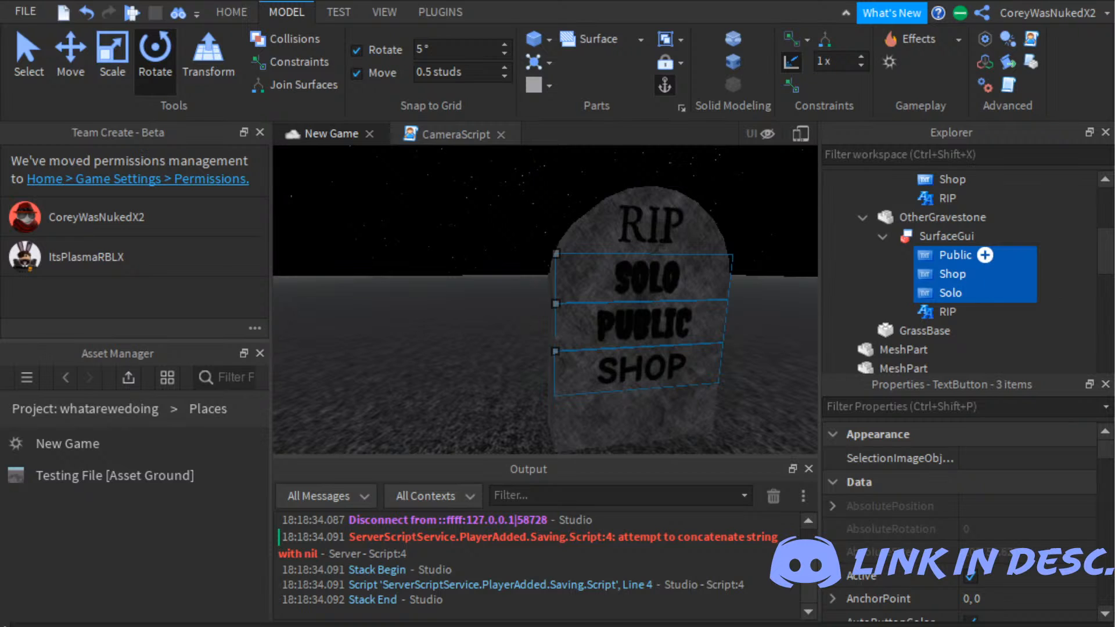
pyautogui.press('Delete')
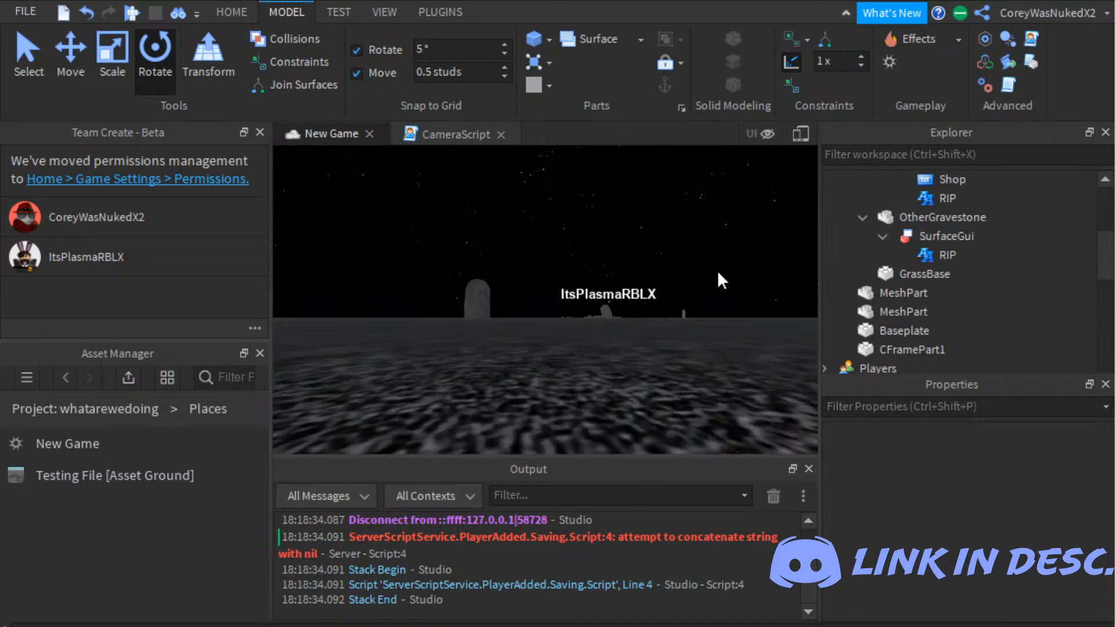
# Step: Move OtherGravestone across the ground to a spot behind and to the side of the main menu gravestone
pyautogui.hotkey('ctrl', '2')
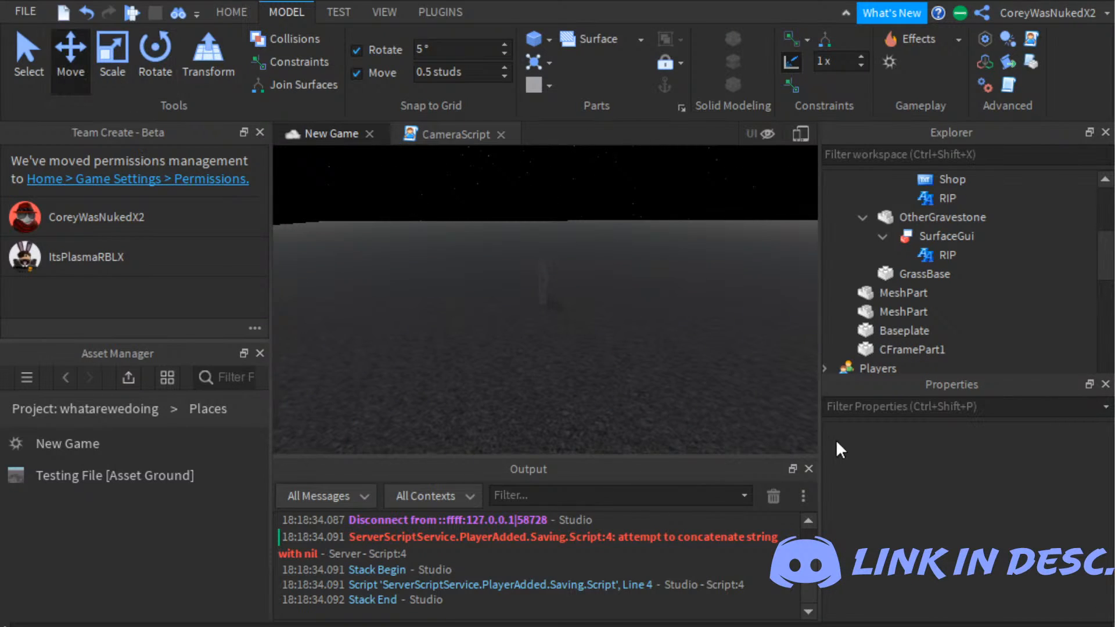
pyautogui.click(946, 217)
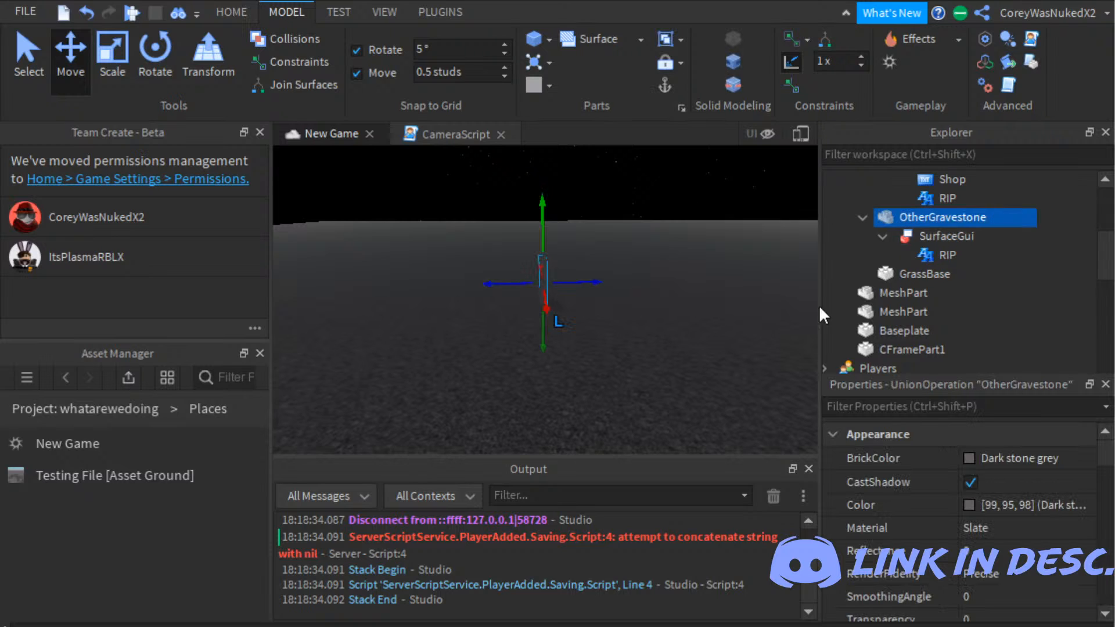
pyautogui.moveTo(781, 329); pyautogui.dragTo(598, 289, button='right')
pyautogui.scroll(8, 733, 259)
pyautogui.moveTo(598, 290); pyautogui.dragTo(511, 302)
pyautogui.moveTo(510, 301); pyautogui.dragTo(505, 301, button='right')
pyautogui.moveTo(505, 301); pyautogui.dragTo(349, 312)
pyautogui.moveTo(705, 331); pyautogui.dragTo(707, 330, button='right')
pyautogui.moveTo(815, 396); pyautogui.dragTo(894, 387)
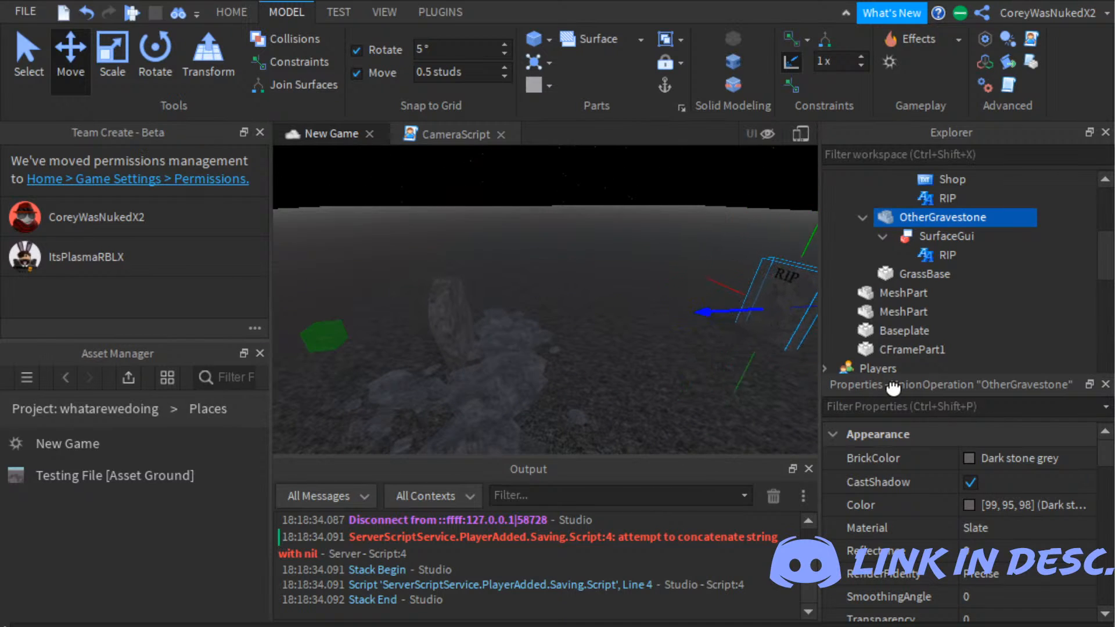
# Step: Examine OtherGravestone's placement relative to the main menu gravestone and the dummy from several angles
pyautogui.moveTo(896, 384); pyautogui.dragTo(896, 384, button='right')
pyautogui.press('w')
pyautogui.press('s')
pyautogui.press('w')
pyautogui.press('w')
pyautogui.press('s')
pyautogui.press('d')
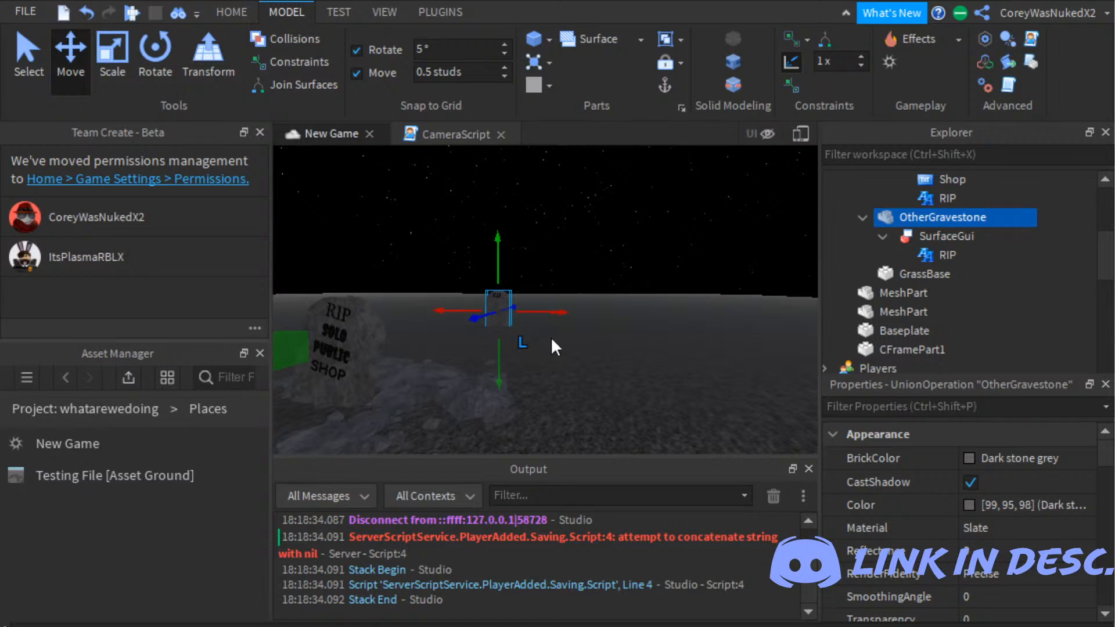
pyautogui.press('w')
pyautogui.moveTo(508, 394); pyautogui.dragTo(759, 475, button='right')
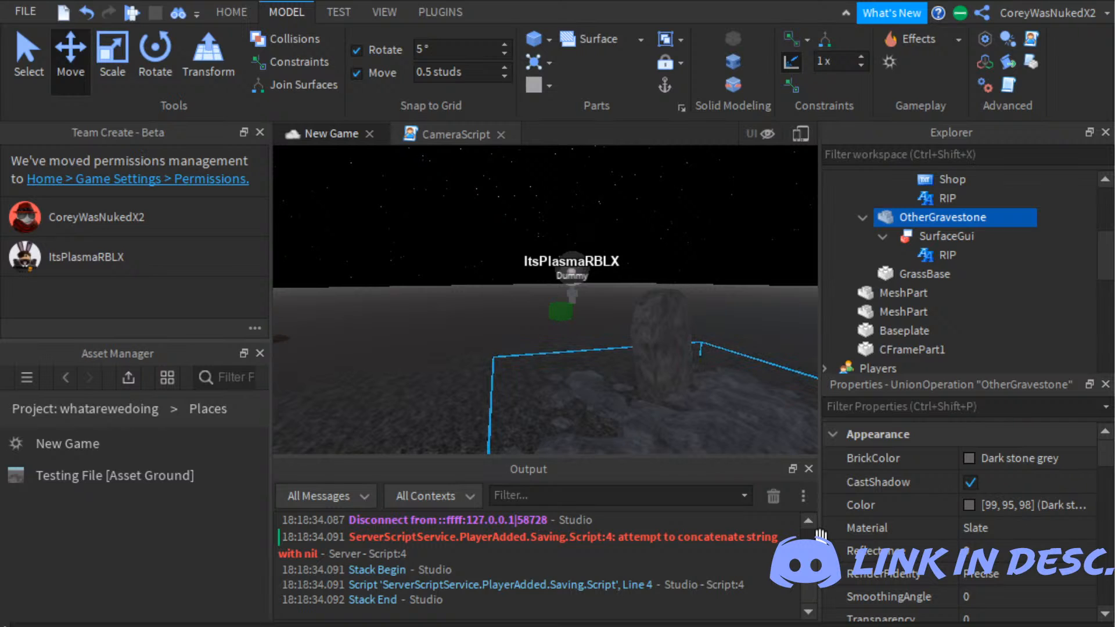
pyautogui.press('a')
pyautogui.moveTo(743, 283); pyautogui.dragTo(741, 283, button='right')
pyautogui.press('w')
pyautogui.press('s')
pyautogui.press('w')
pyautogui.press('w')
pyautogui.press('s')
pyautogui.press('a')
pyautogui.click(778, 202)
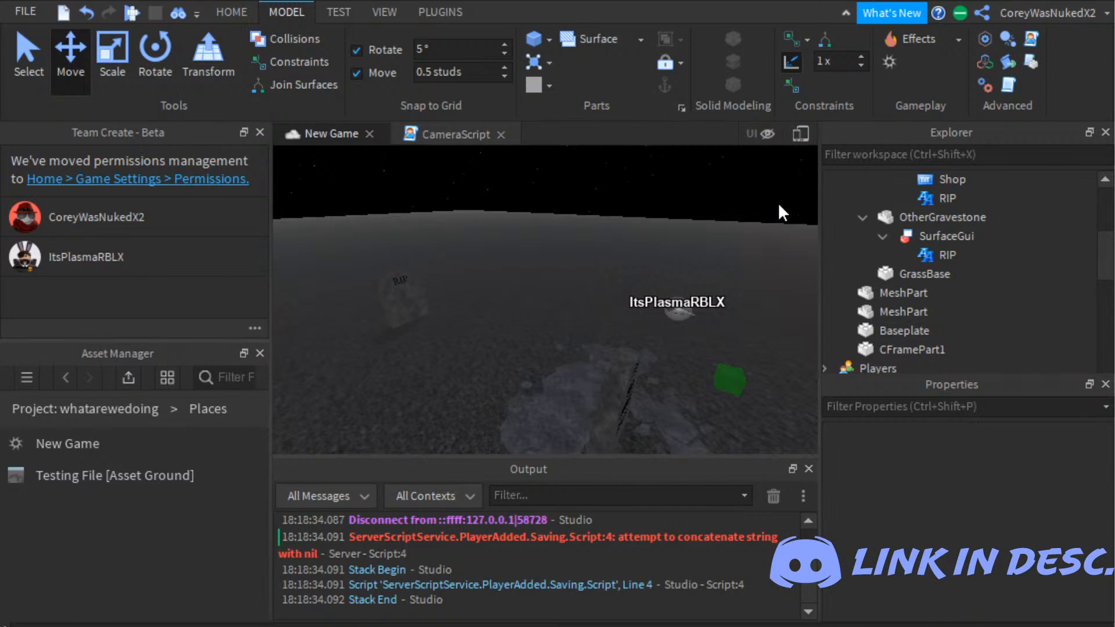
pyautogui.press('d')
pyautogui.moveTo(828, 270); pyautogui.dragTo(828, 270, button='right')
pyautogui.press('d')
pyautogui.press('w')
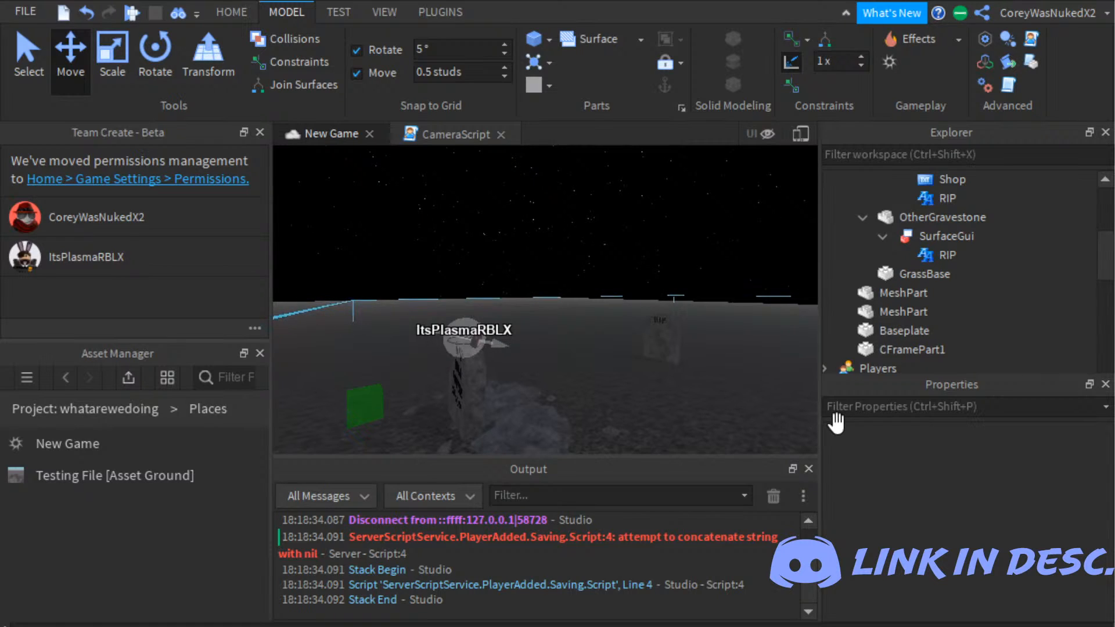
# Step: Select OtherGravestone and set the move snapping increment to 6 studs
pyautogui.click(661, 339)
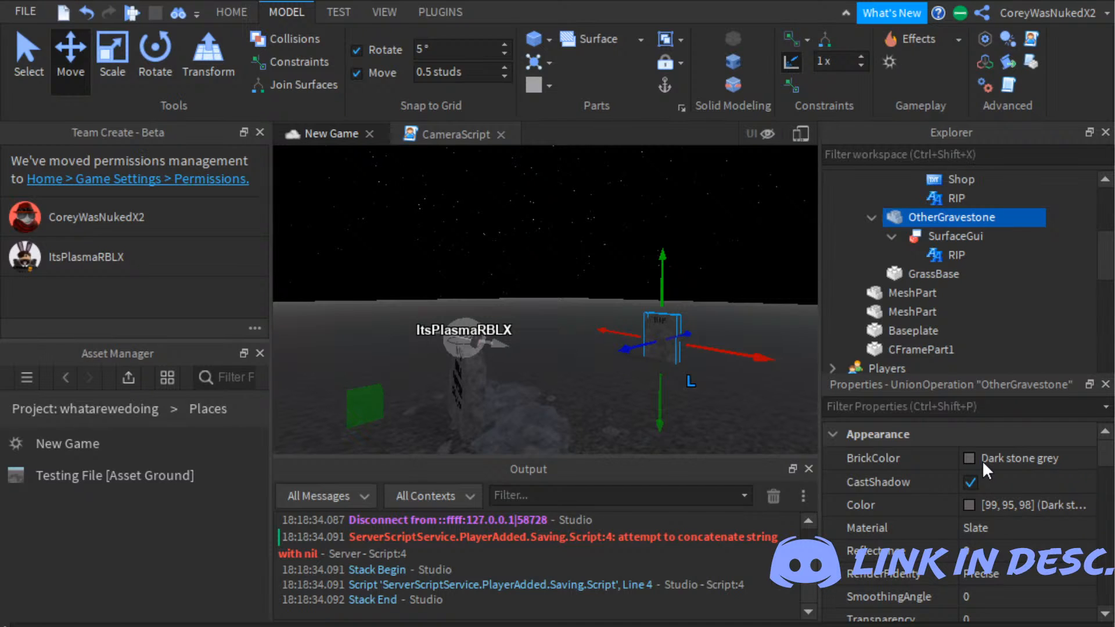
pyautogui.press('f')
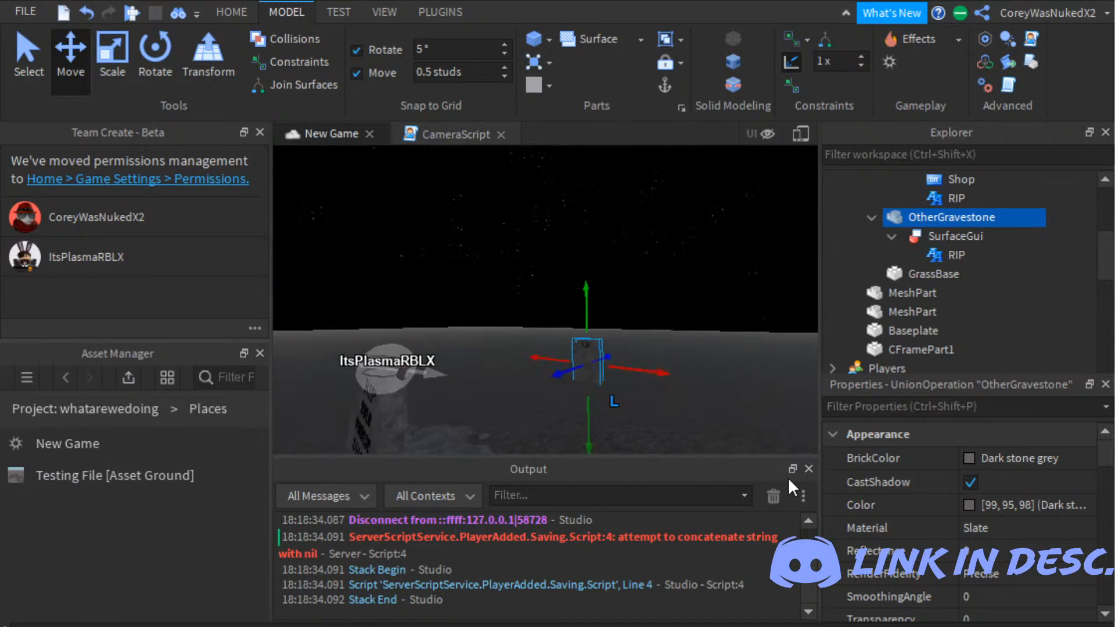
pyautogui.press('s')
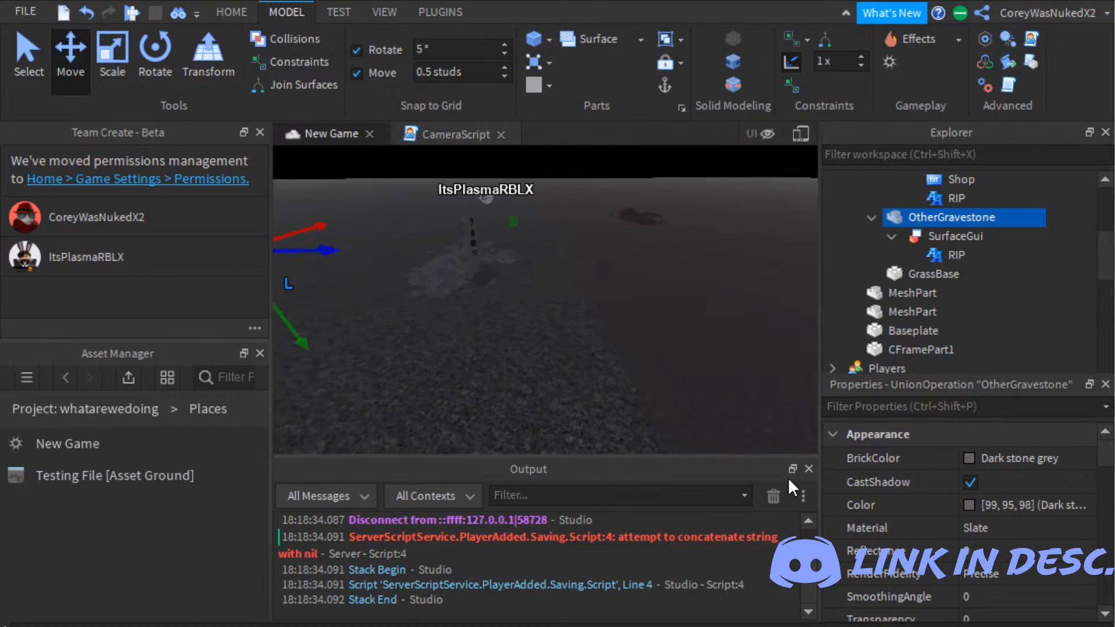
pyautogui.press('w')
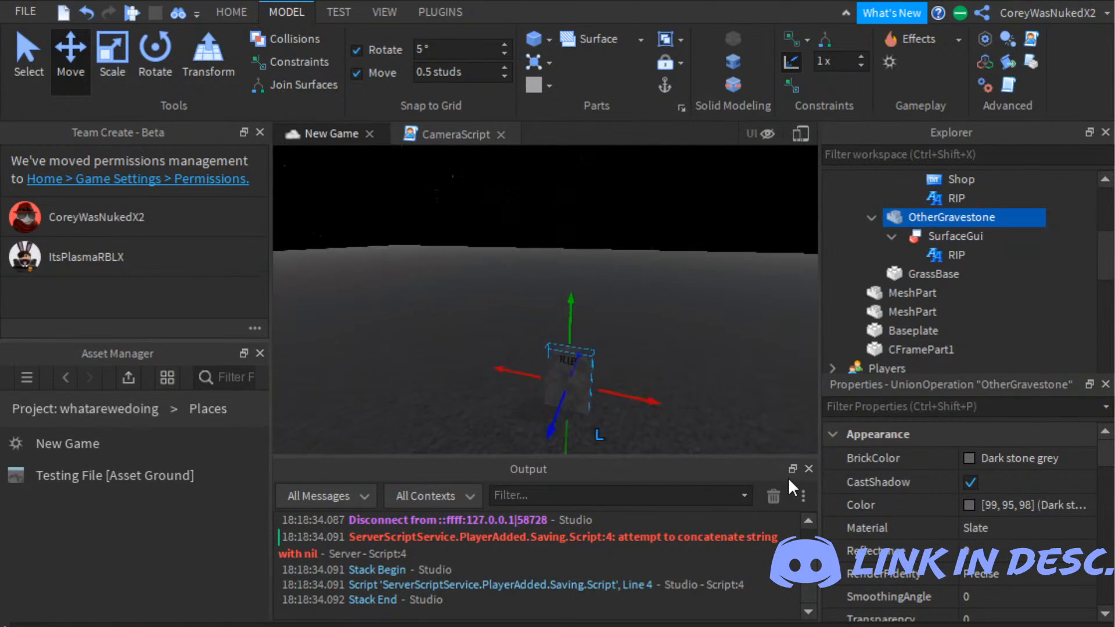
pyautogui.press('f')
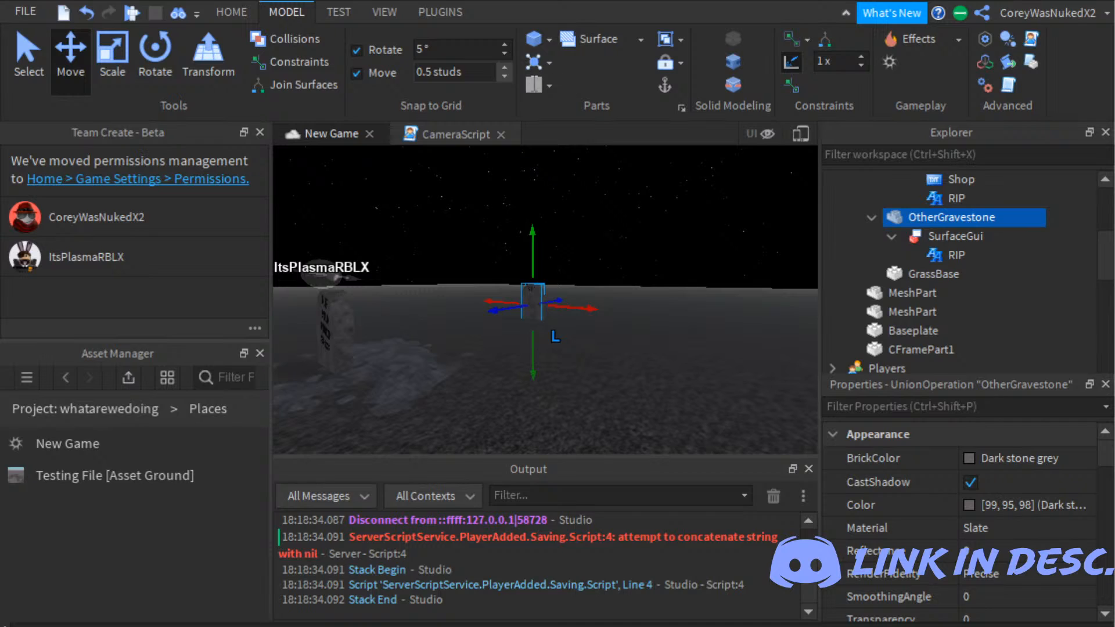
pyautogui.click(456, 72)
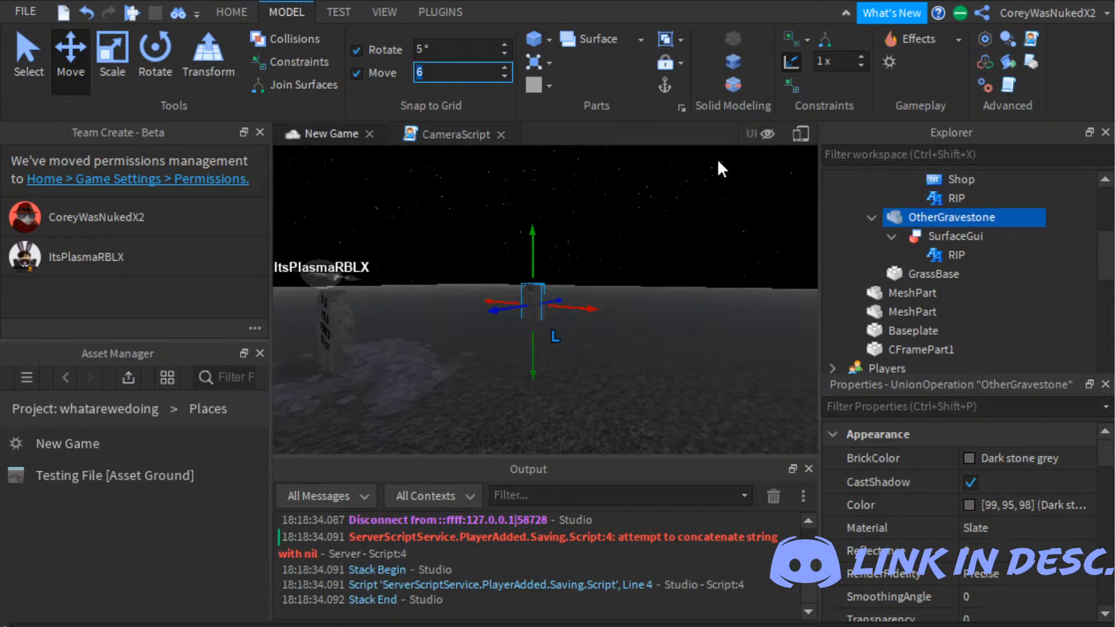
pyautogui.press('Return')
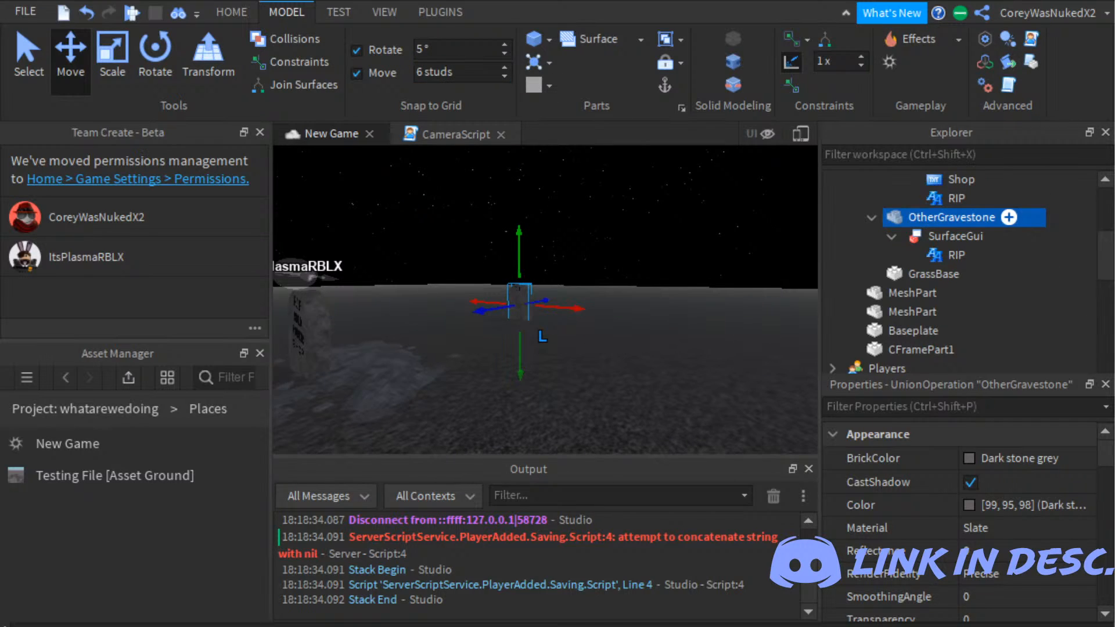
# Step: Group OtherGravestone into a model within Lobby1 and rename the model SuppGravestones
pyautogui.hscroll(1, 964, 298)
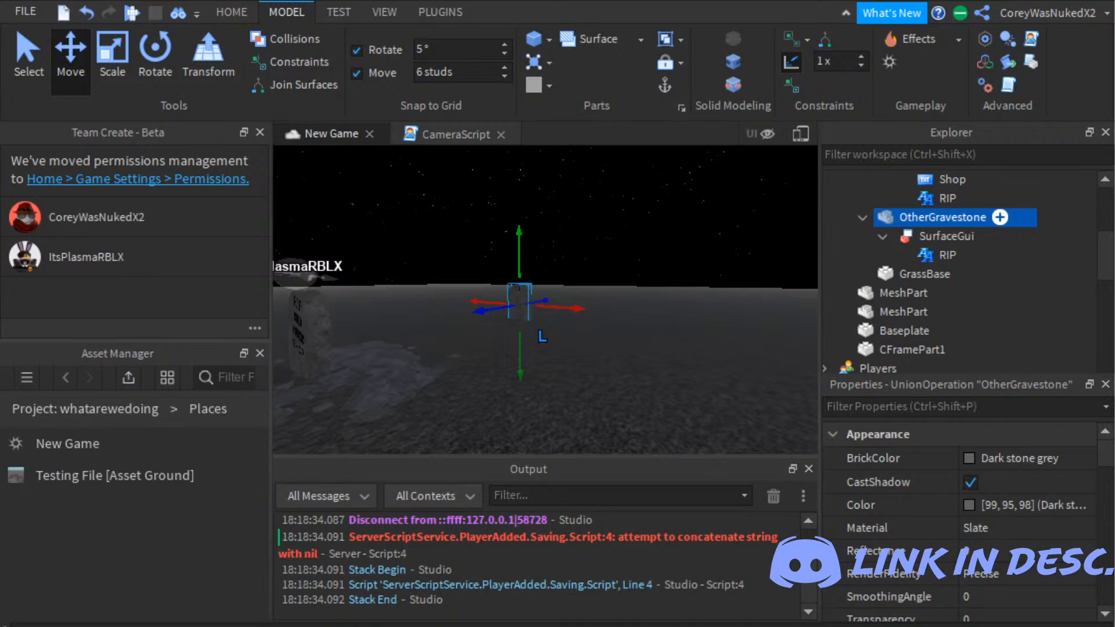
pyautogui.hotkey('ctrl', 'g')
pyautogui.scroll(1, 940, 236)
pyautogui.click(923, 236)
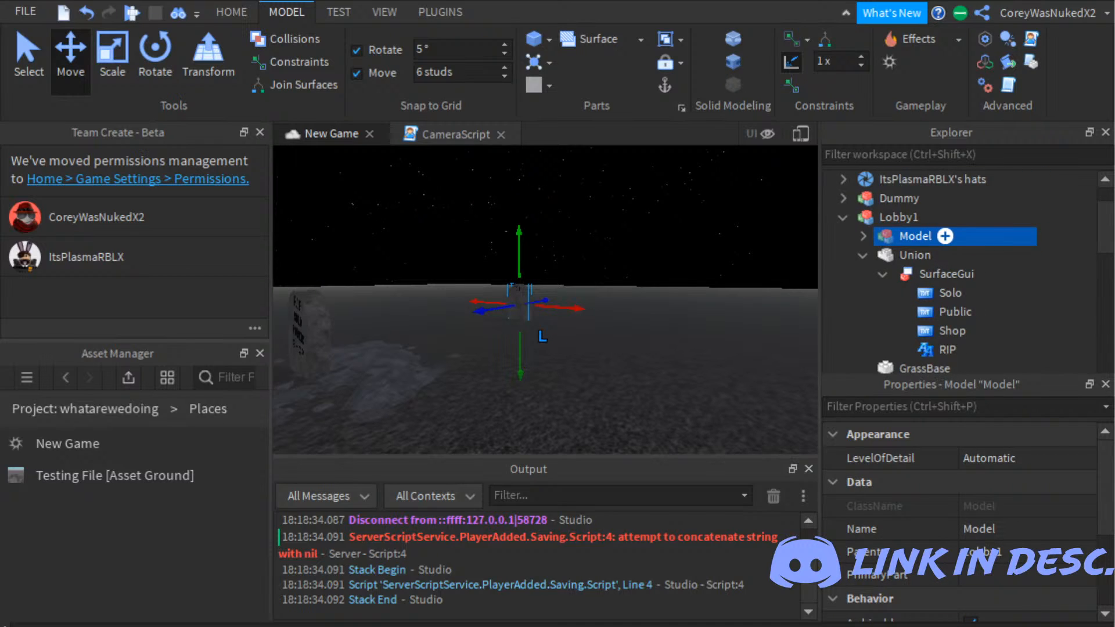
pyautogui.press('F2')
pyautogui.write('Sup')
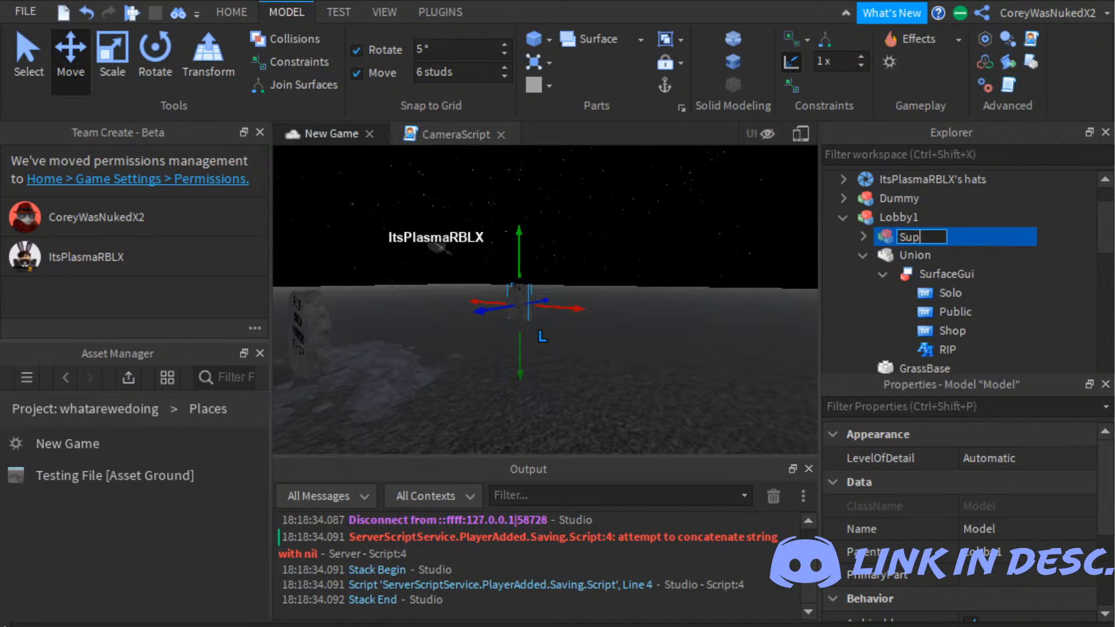
pyautogui.write('pGraves')
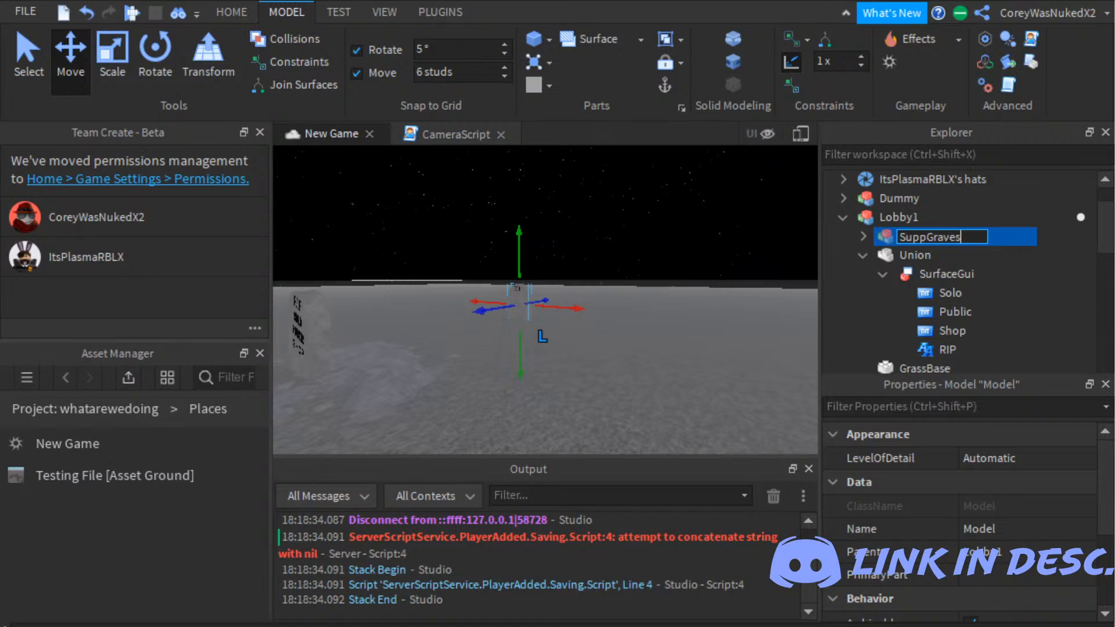
pyautogui.write('tones')
pyautogui.press('Return')
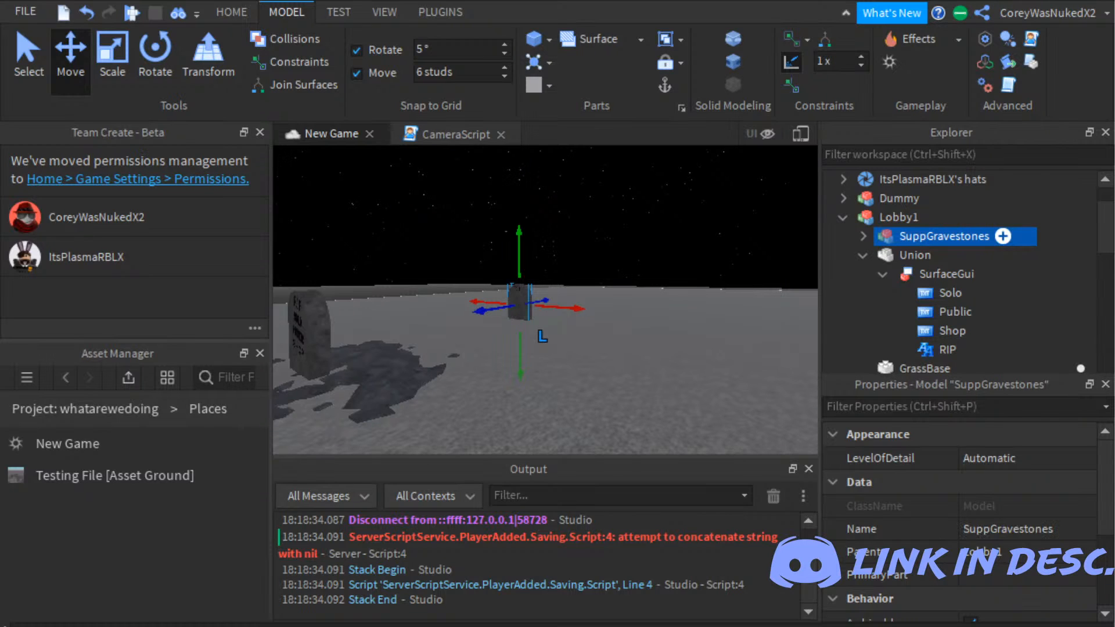
# Step: Duplicate OtherGravestone inside SuppGravestones and move the copy sideways to stand next to the first one
pyautogui.moveTo(628, 322); pyautogui.dragTo(721, 296, button='right')
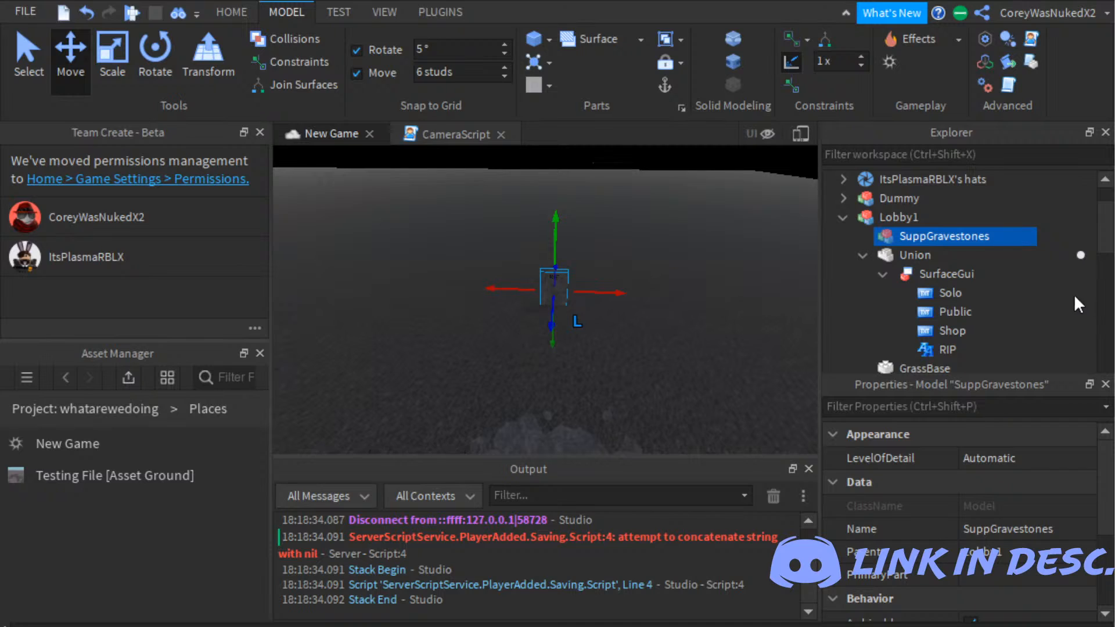
pyautogui.click(863, 236)
pyautogui.click(961, 255)
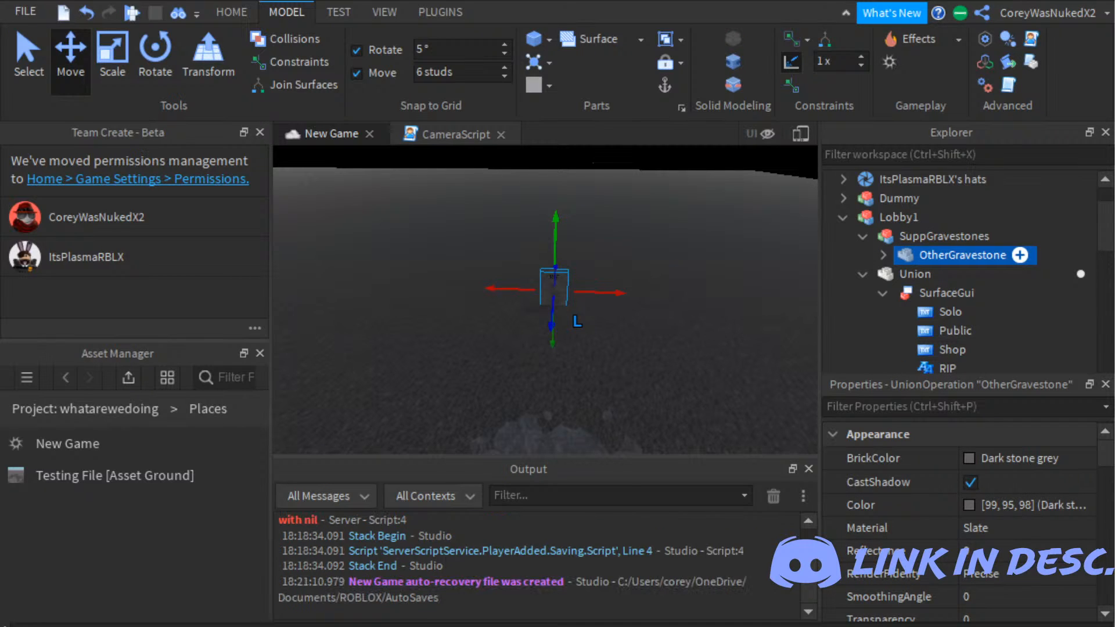
pyautogui.hotkey('ctrl', 'd')
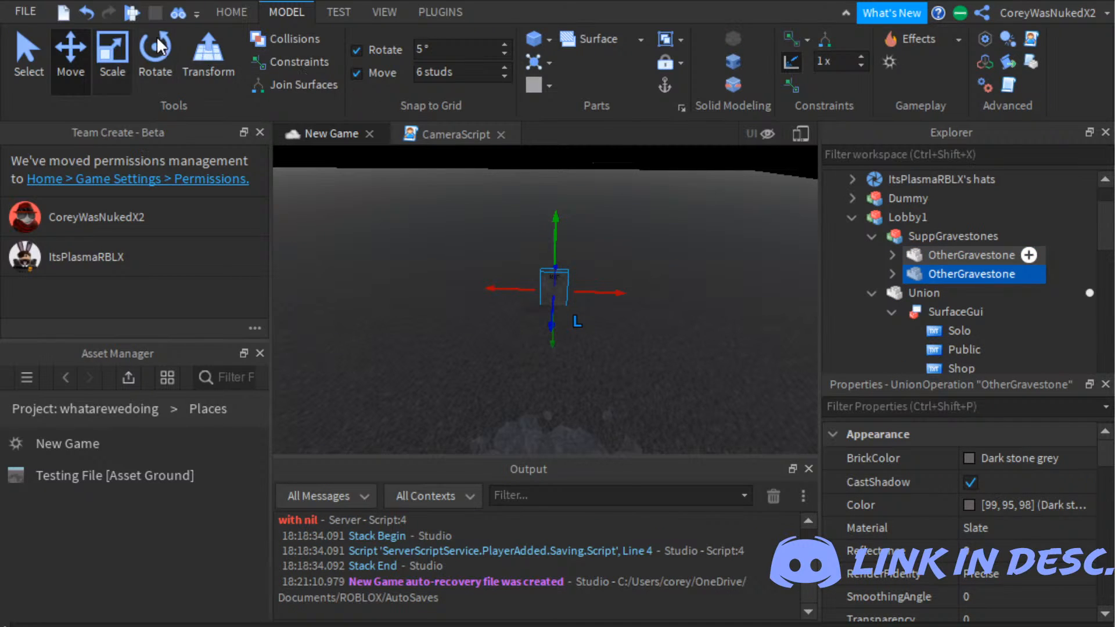
pyautogui.moveTo(737, 350); pyautogui.dragTo(833, 377)
pyautogui.moveTo(915, 371); pyautogui.dragTo(972, 369, button='right')
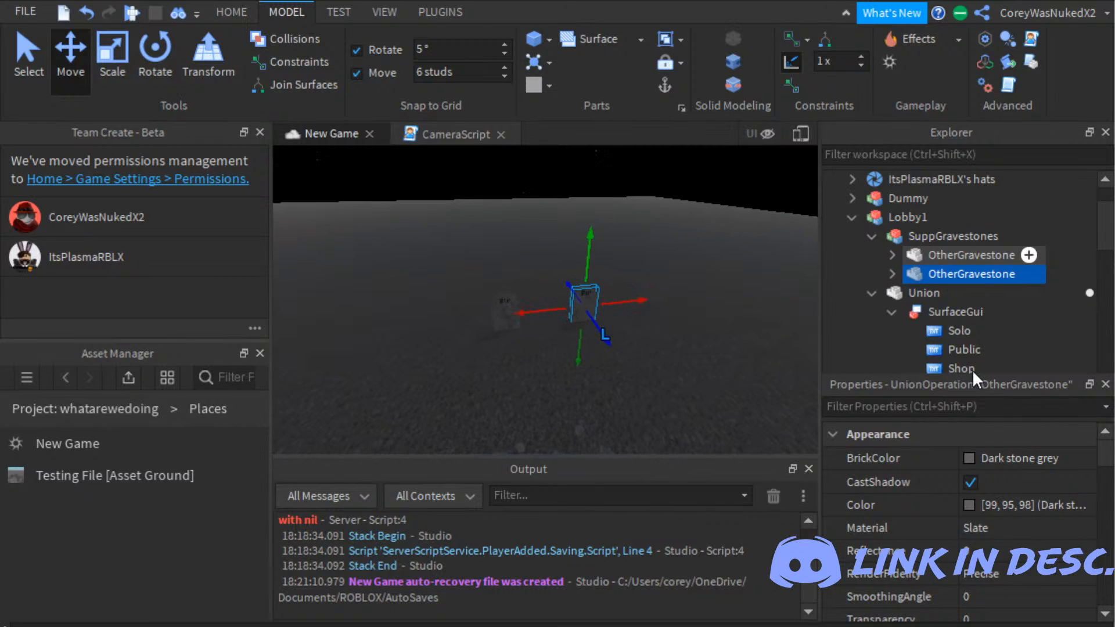
# Step: Set the move snapping increment to 12 studs and extend the row with two more spaced copies of OtherGravestone
pyautogui.click(458, 72)
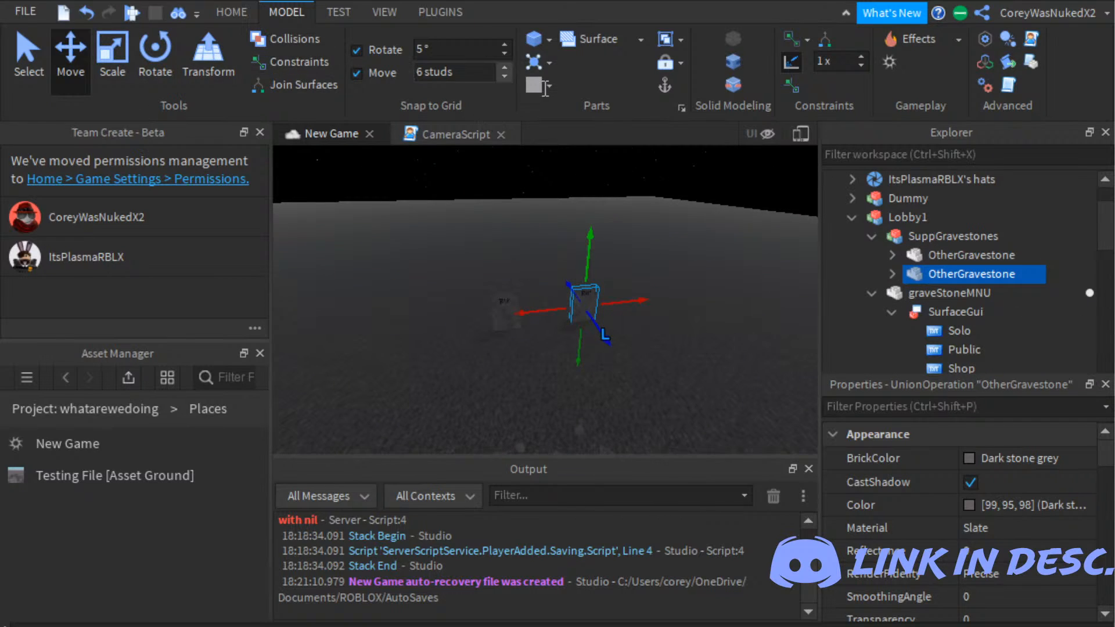
pyautogui.write('12')
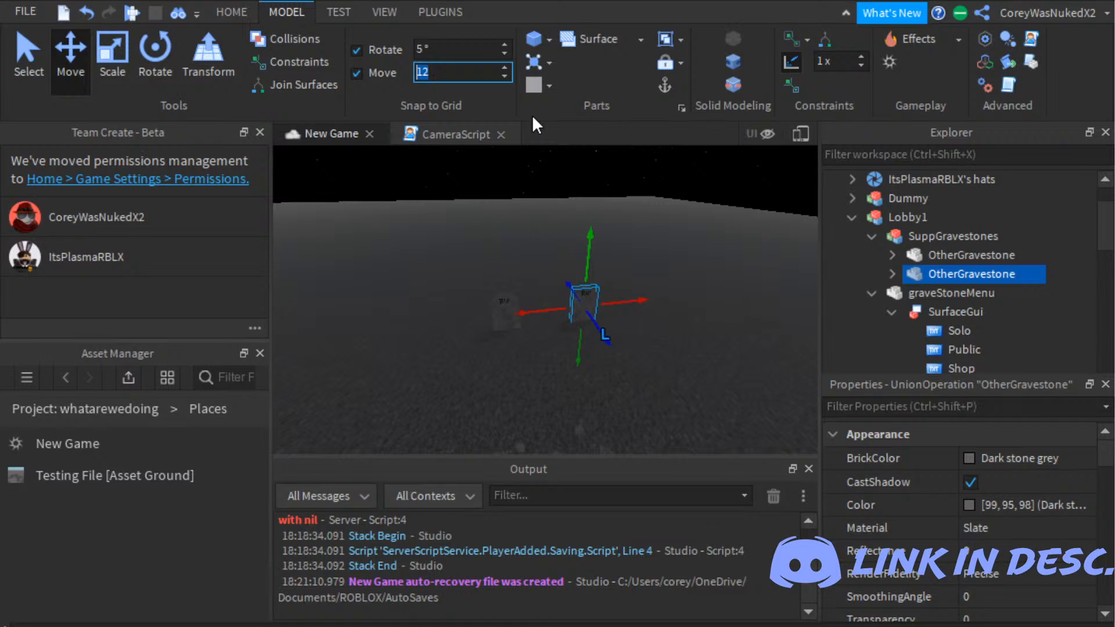
pyautogui.press('Return')
pyautogui.moveTo(702, 417); pyautogui.dragTo(755, 434, button='right')
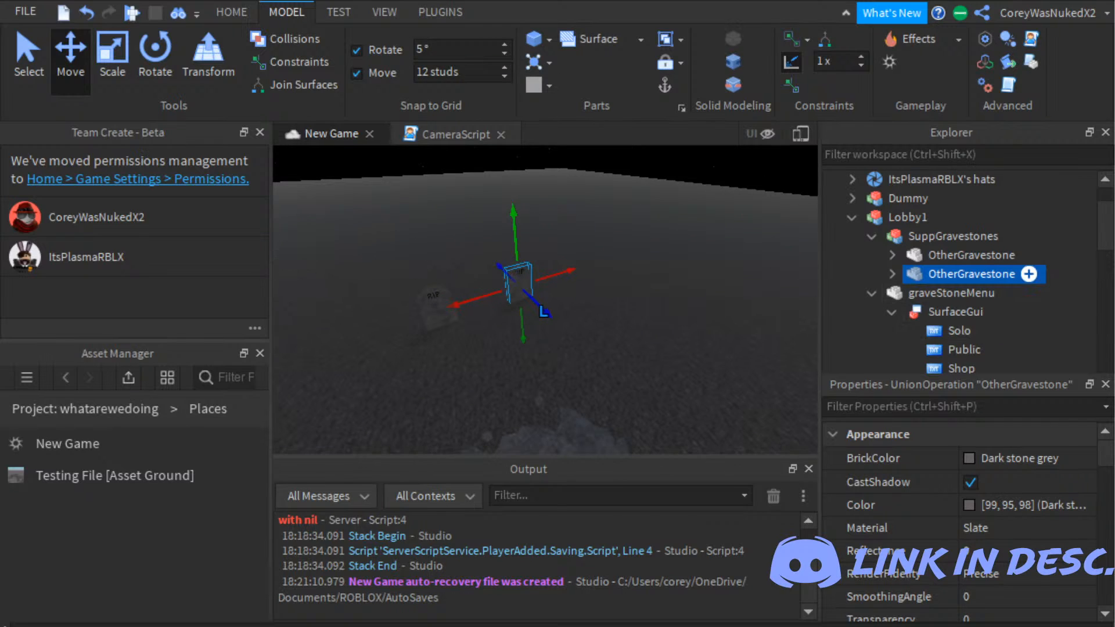
pyautogui.hotkey('ctrl', 'd')
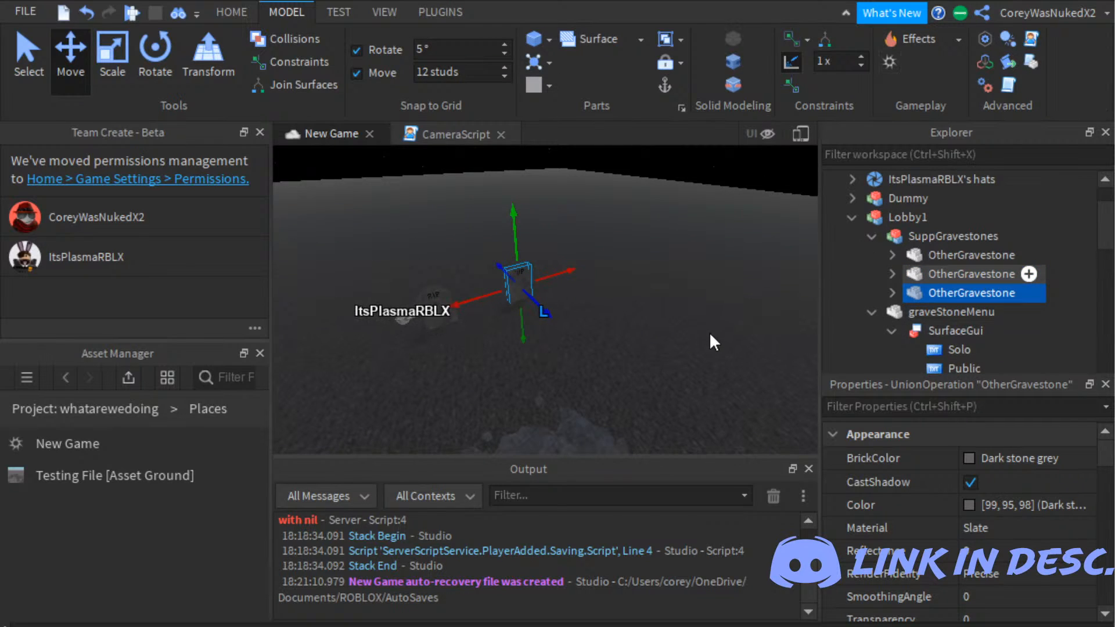
pyautogui.moveTo(750, 330); pyautogui.dragTo(790, 323)
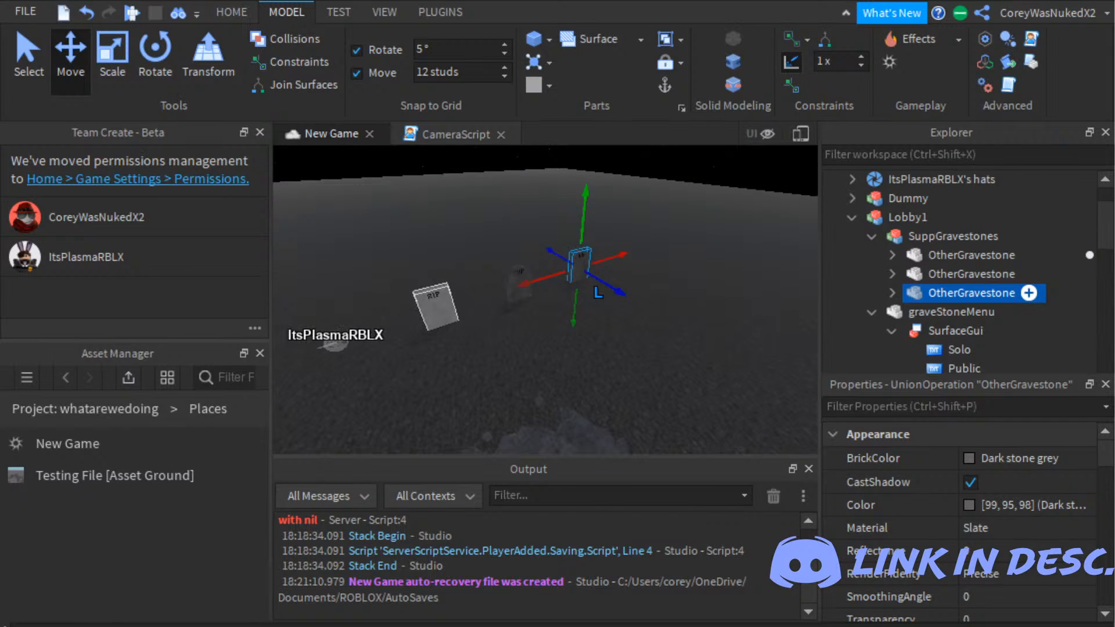
pyautogui.hotkey('ctrl', 'd')
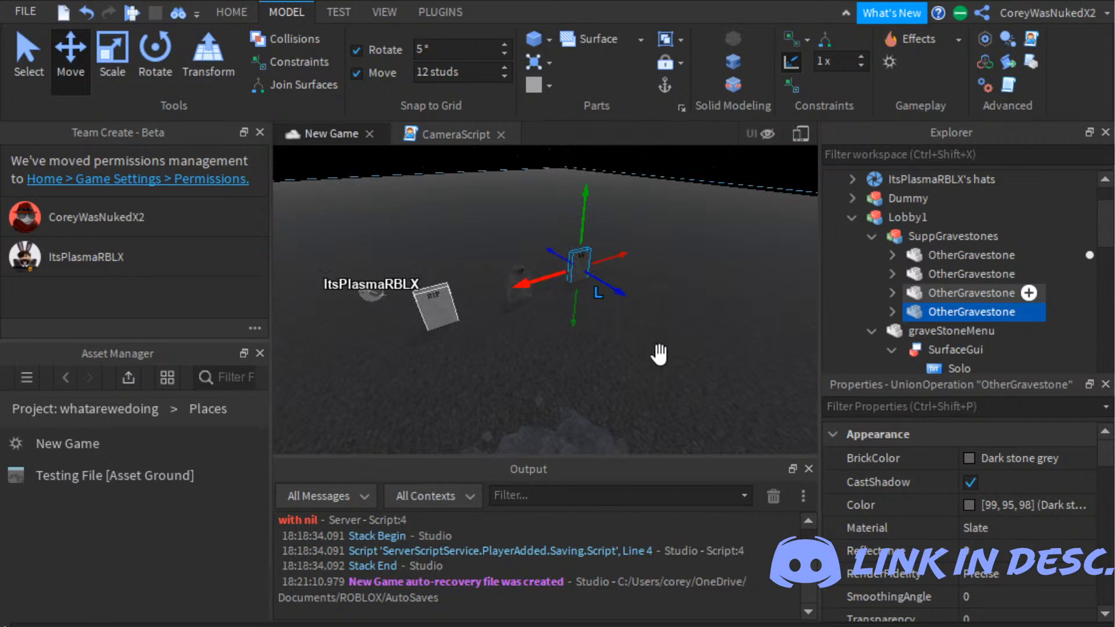
pyautogui.moveTo(719, 346); pyautogui.dragTo(722, 346)
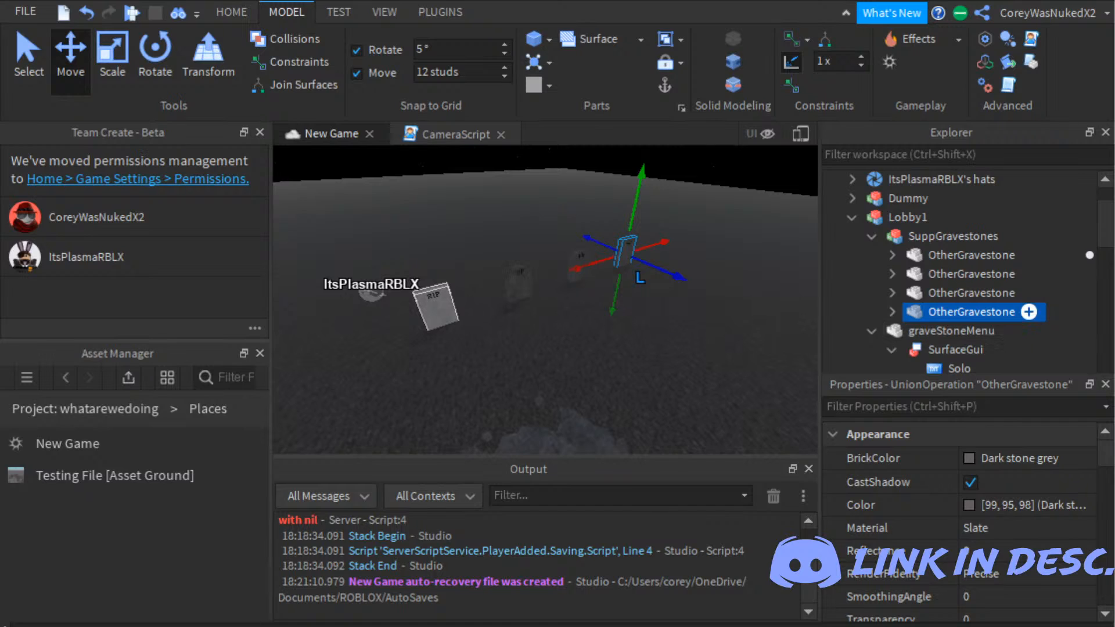
# Step: Duplicate the last OtherGravestone once more and move the copy past the opposite end of the row
pyautogui.click(966, 312)
pyautogui.hotkey('ctrl', 'd')
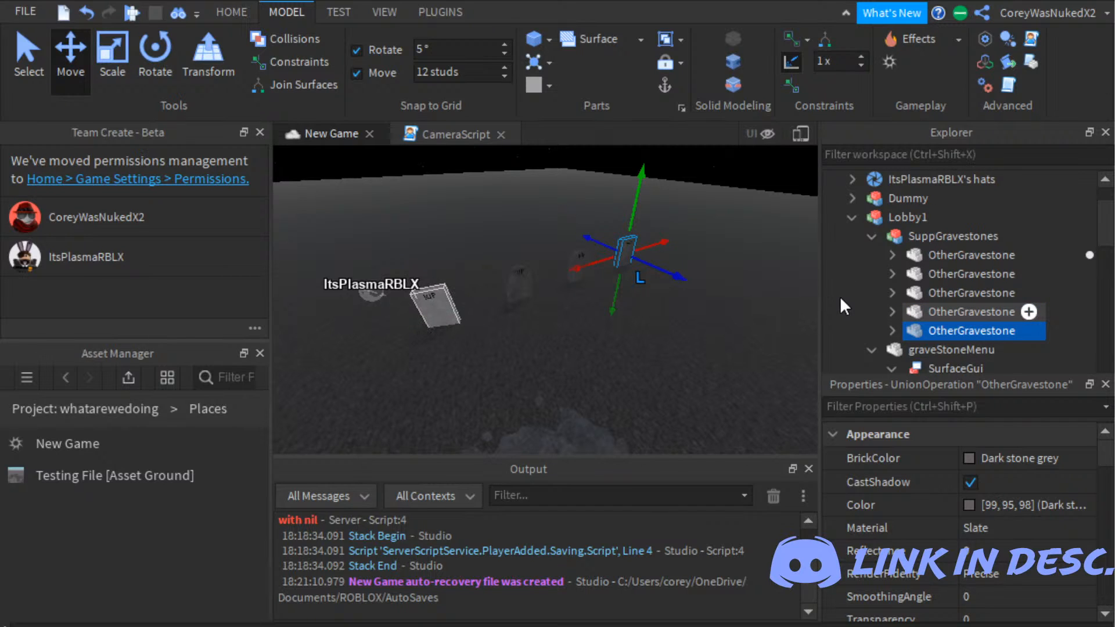
pyautogui.click(741, 322)
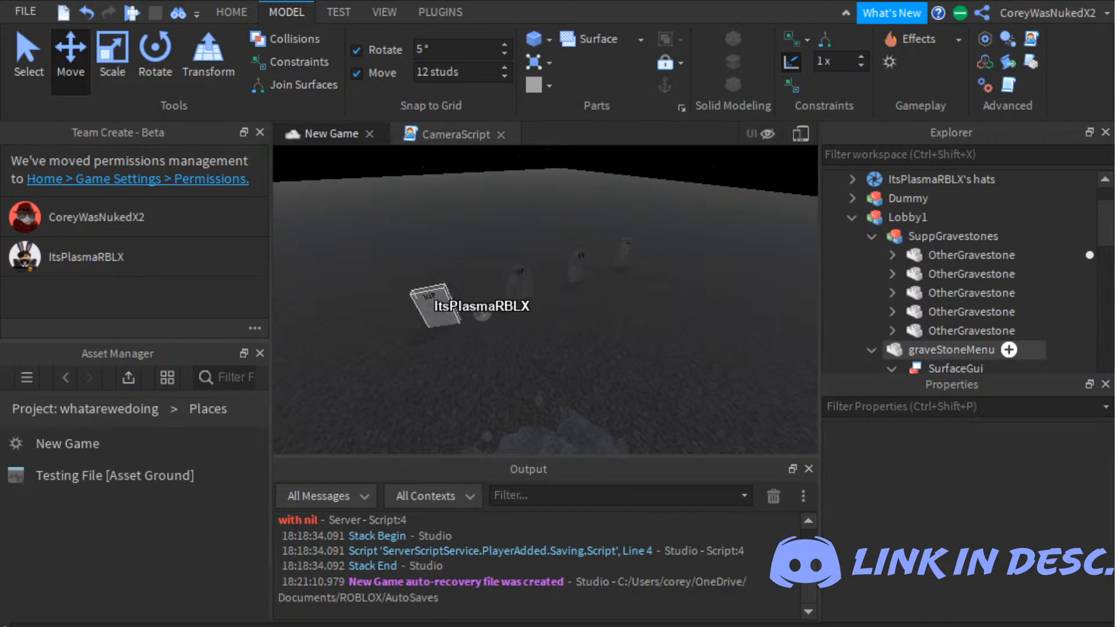
pyautogui.click(970, 330)
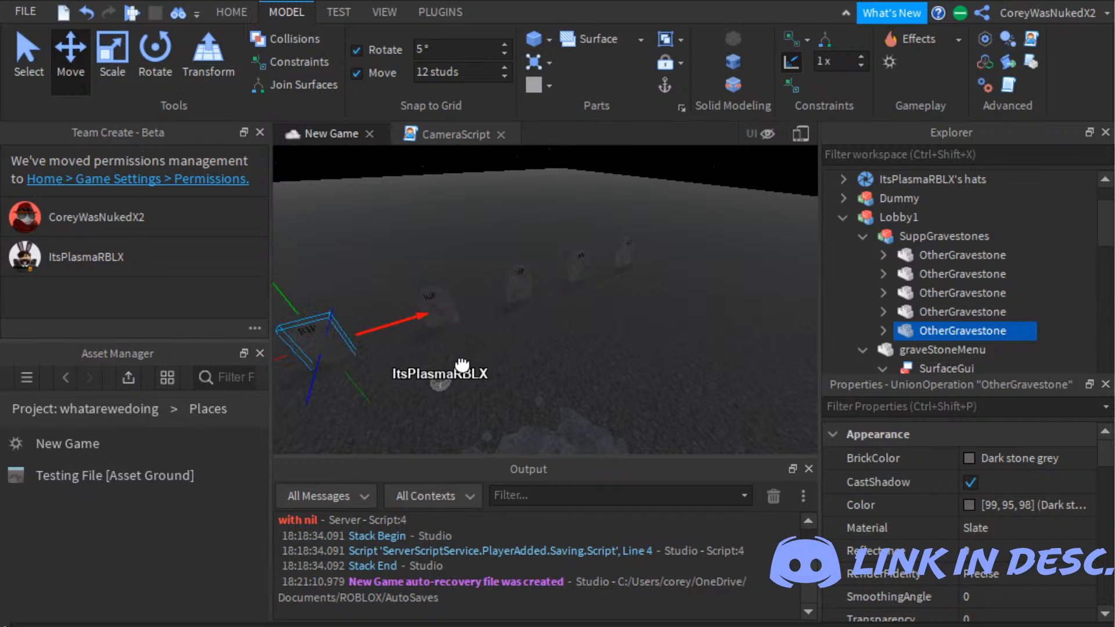
pyautogui.press('f')
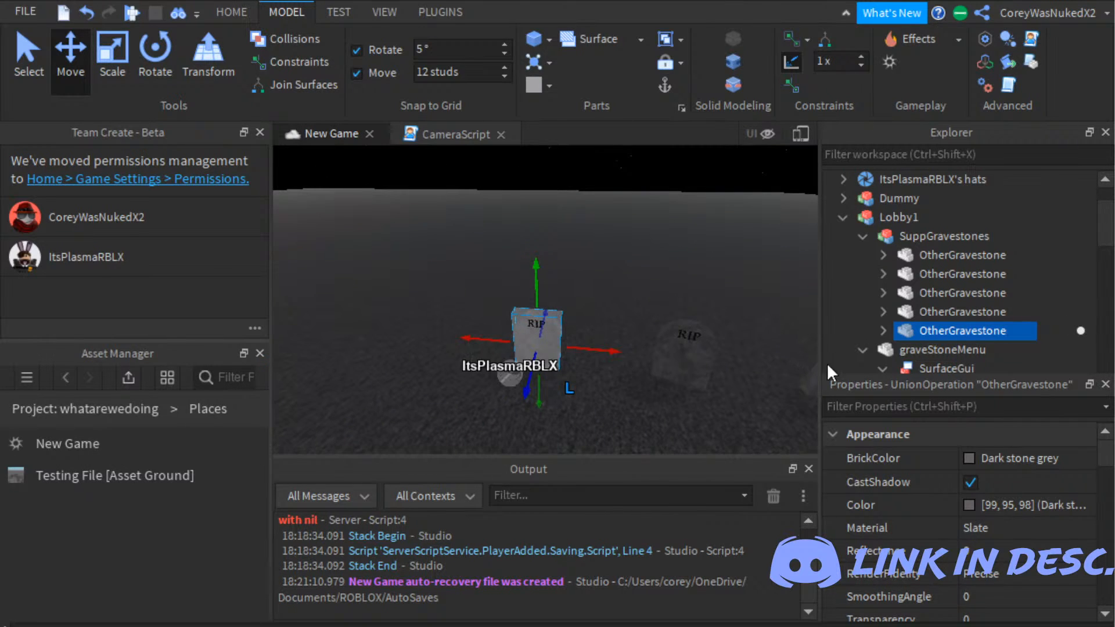
pyautogui.moveTo(827, 362); pyautogui.dragTo(830, 294, button='right')
pyautogui.click(790, 232)
pyautogui.scroll(-8, 792, 256)
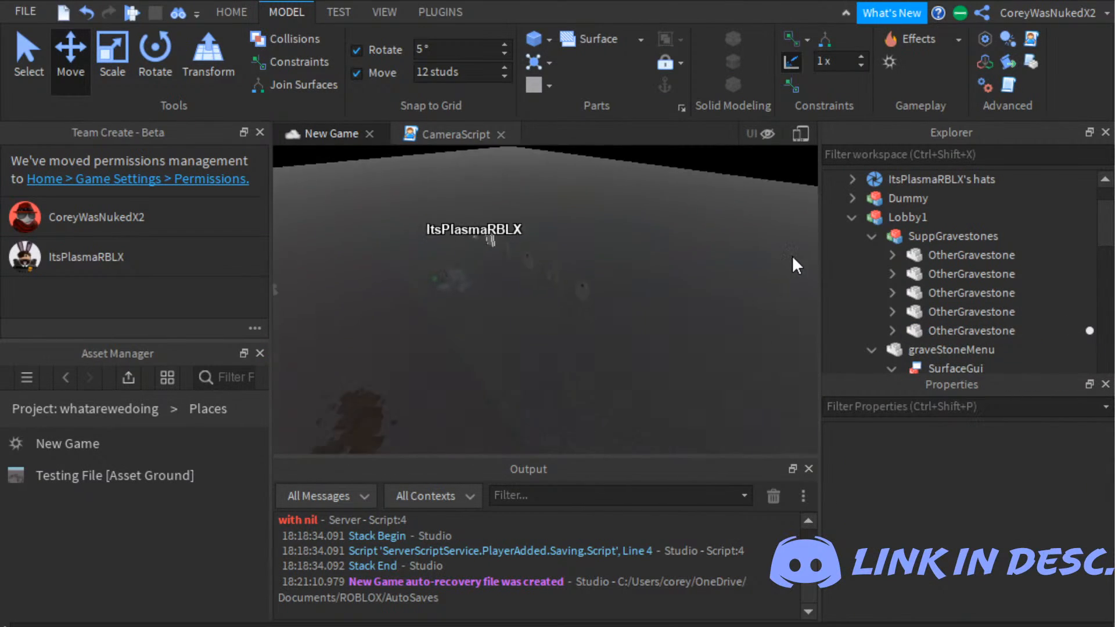
# Step: Duplicate all five OtherGravestone stones together and move the copies back and sideways to form a second, offset row
pyautogui.scroll(6, 792, 255)
pyautogui.moveTo(792, 256); pyautogui.dragTo(792, 255, button='right')
pyautogui.scroll(-5, 791, 255)
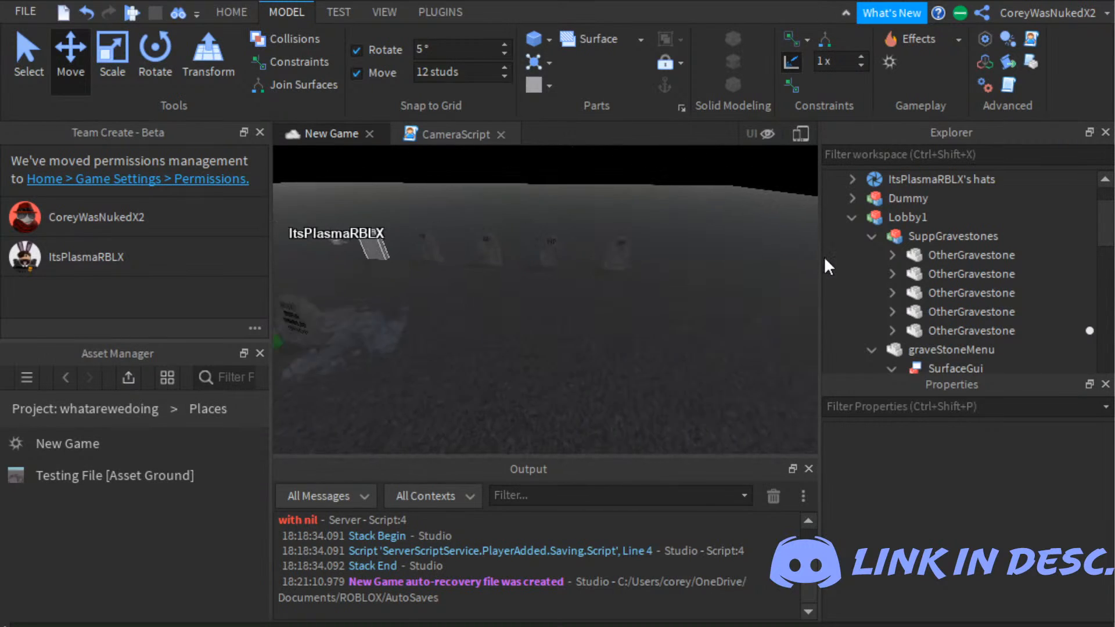
pyautogui.moveTo(1071, 331); pyautogui.dragTo(998, 258)
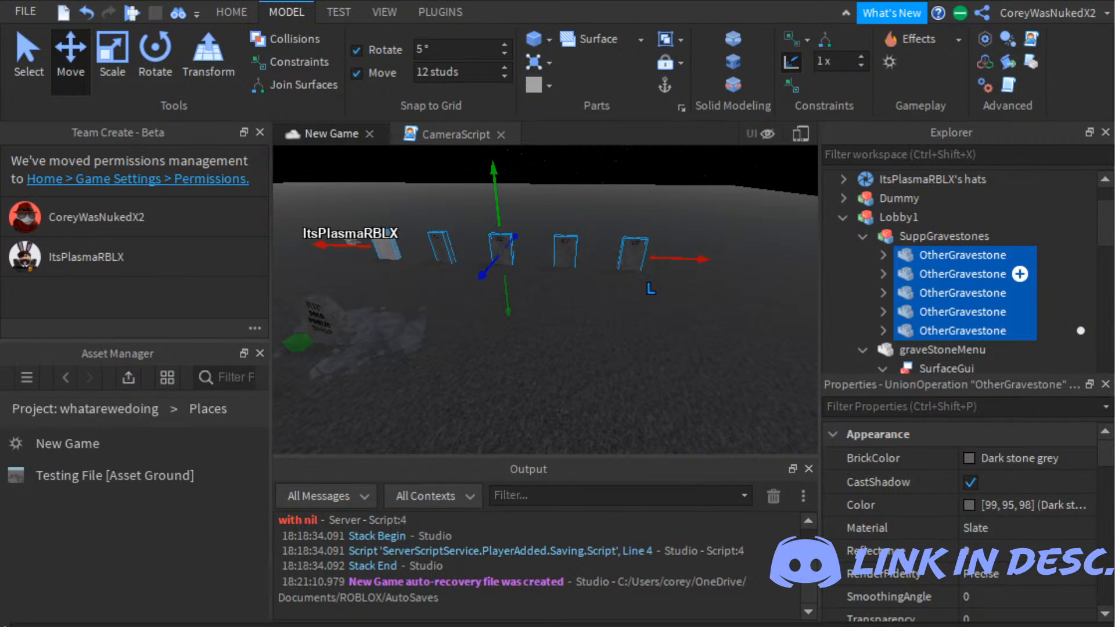
pyautogui.press('f')
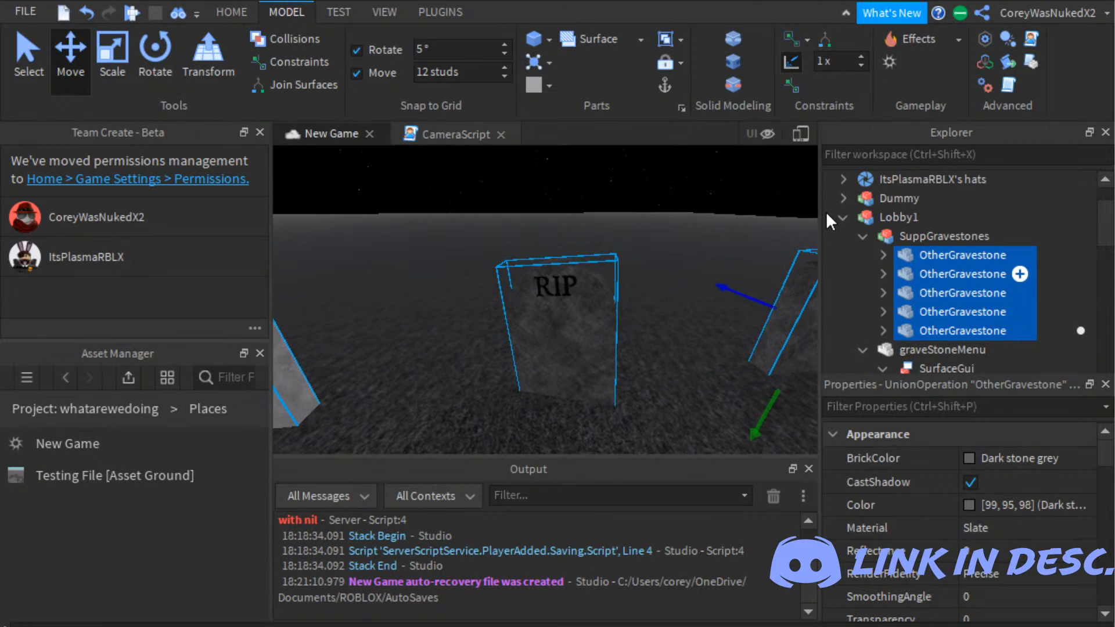
pyautogui.moveTo(825, 212); pyautogui.dragTo(826, 213, button='right')
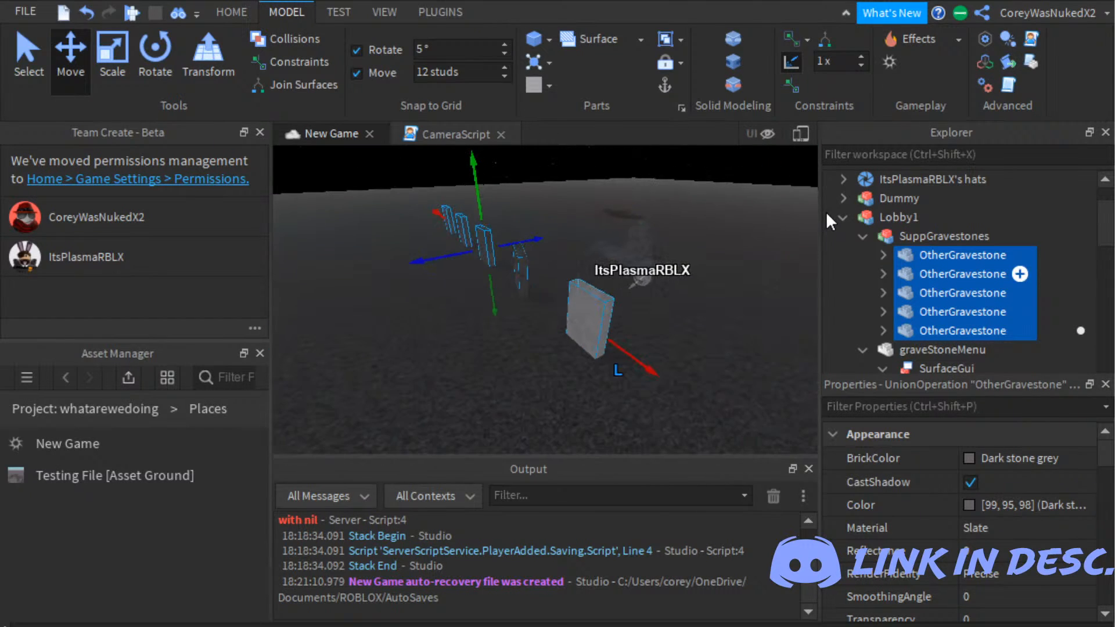
pyautogui.hotkey('ctrl', 'd')
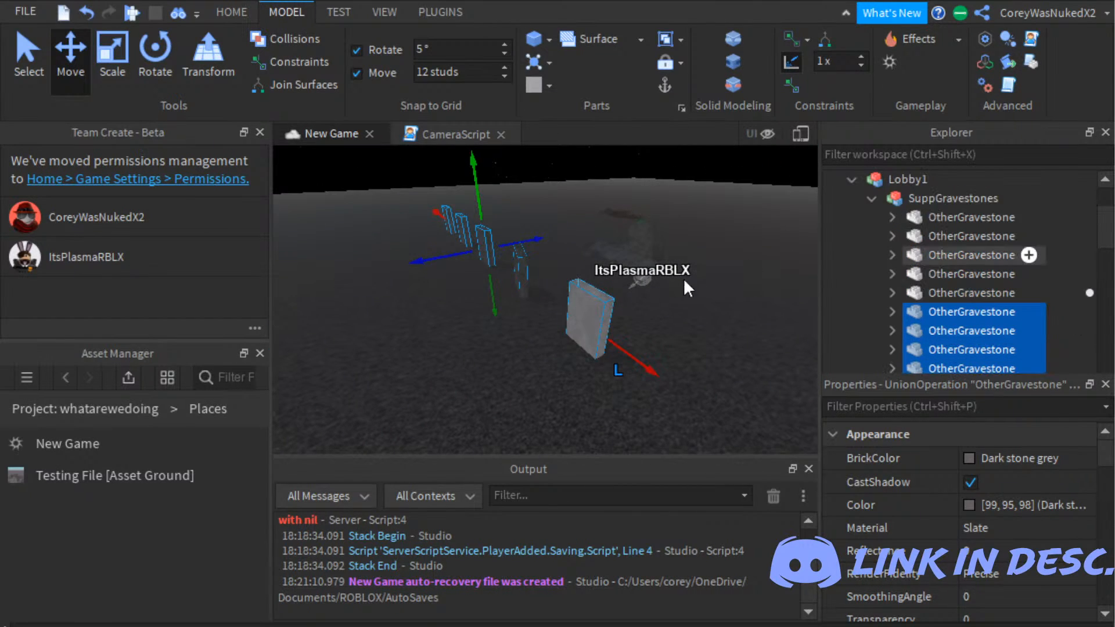
pyautogui.moveTo(598, 317); pyautogui.dragTo(570, 332)
pyautogui.moveTo(695, 363); pyautogui.dragTo(695, 365, button='right')
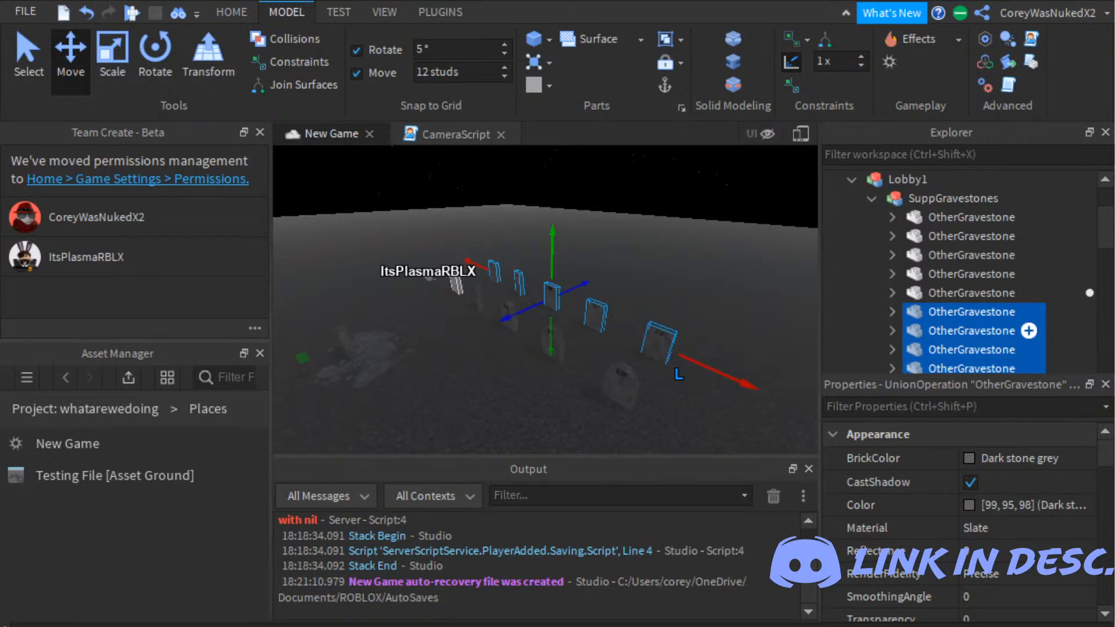
pyautogui.moveTo(646, 394); pyautogui.dragTo(671, 375, button='middle')
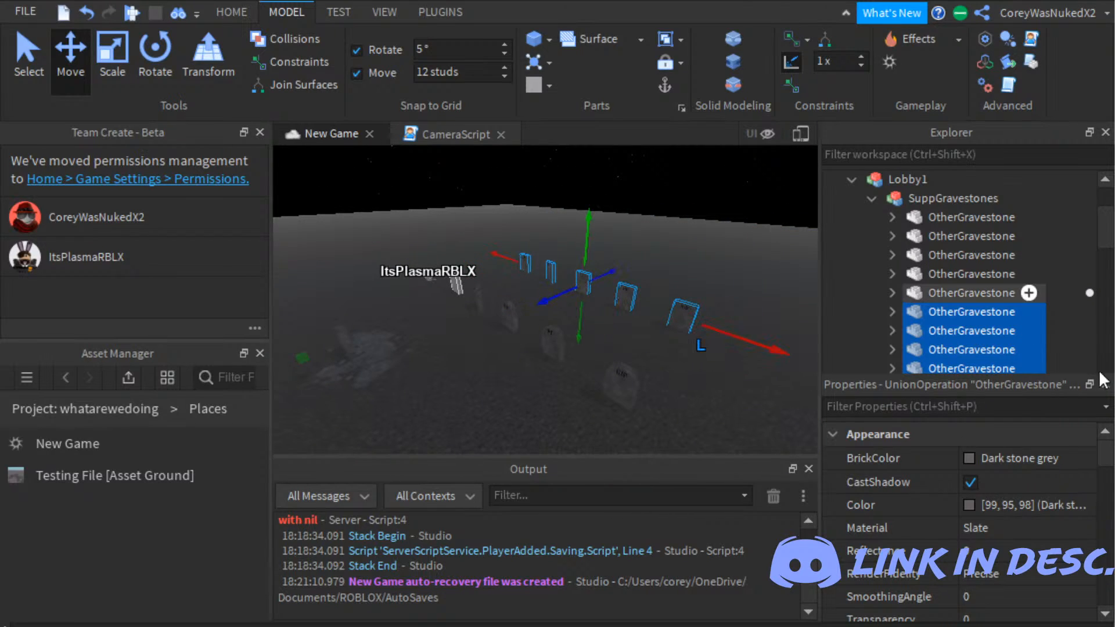
# Step: Duplicate the second row of OtherGravestone stones and move the copies farther back as a third row
pyautogui.rightClick(971, 331)
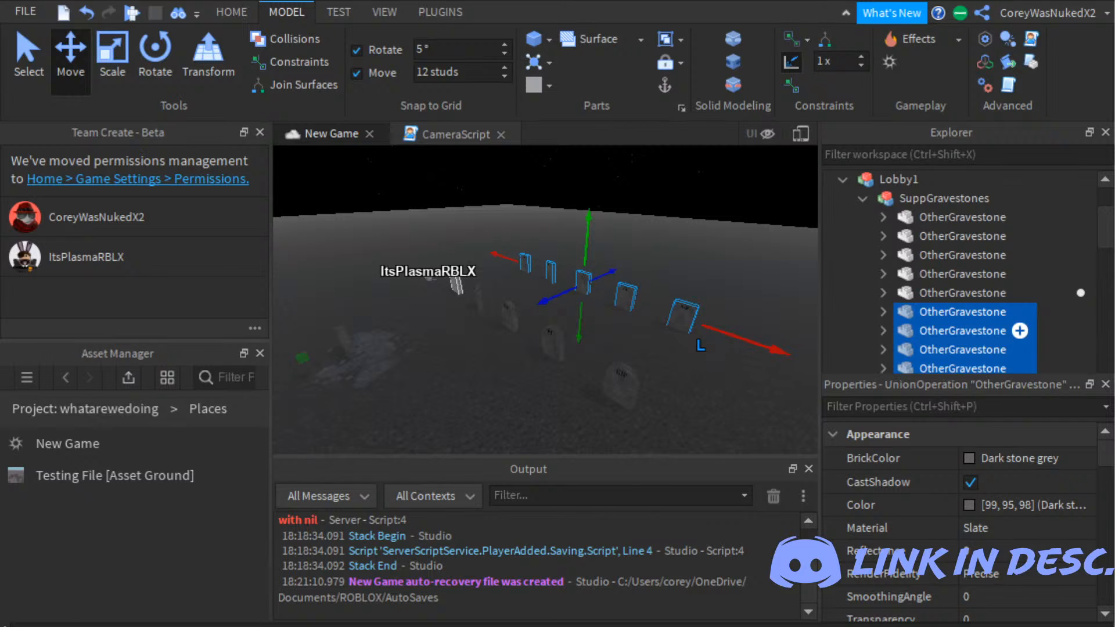
pyautogui.hotkey('ctrl', 'd')
pyautogui.moveTo(715, 319); pyautogui.dragTo(715, 318, button='right')
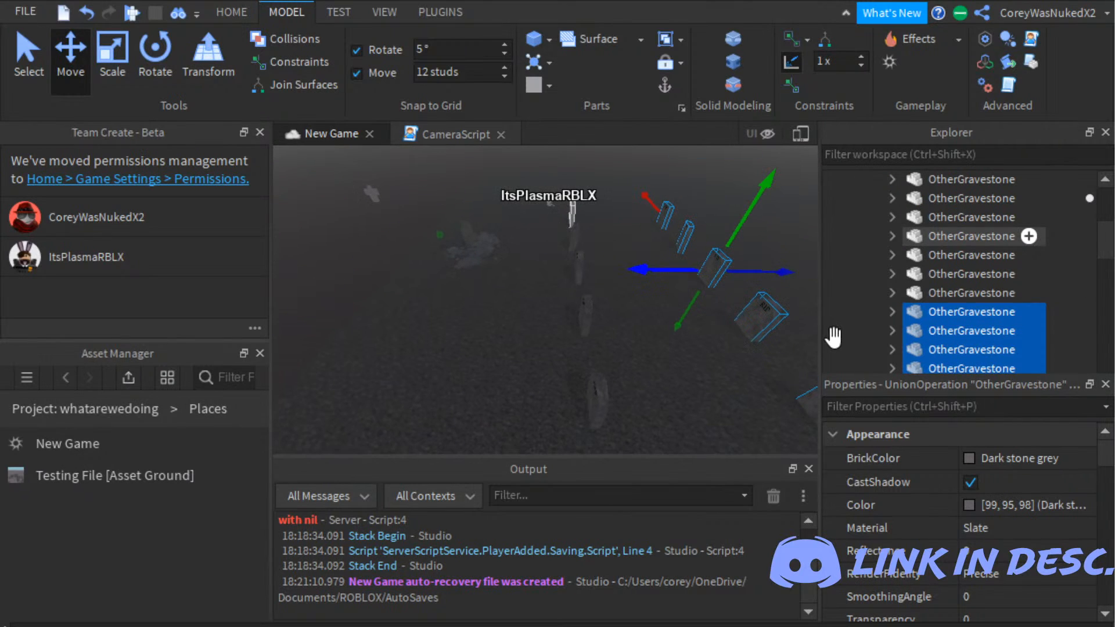
pyautogui.moveTo(818, 342); pyautogui.dragTo(950, 326)
# Step: Examine the gravestone rows from the front of the menu gravestone and from above
pyautogui.press('s')
pyautogui.moveTo(950, 326); pyautogui.dragTo(1004, 302, button='right')
pyautogui.press('w')
pyautogui.moveTo(753, 352); pyautogui.dragTo(747, 357, button='right')
pyautogui.press('s')
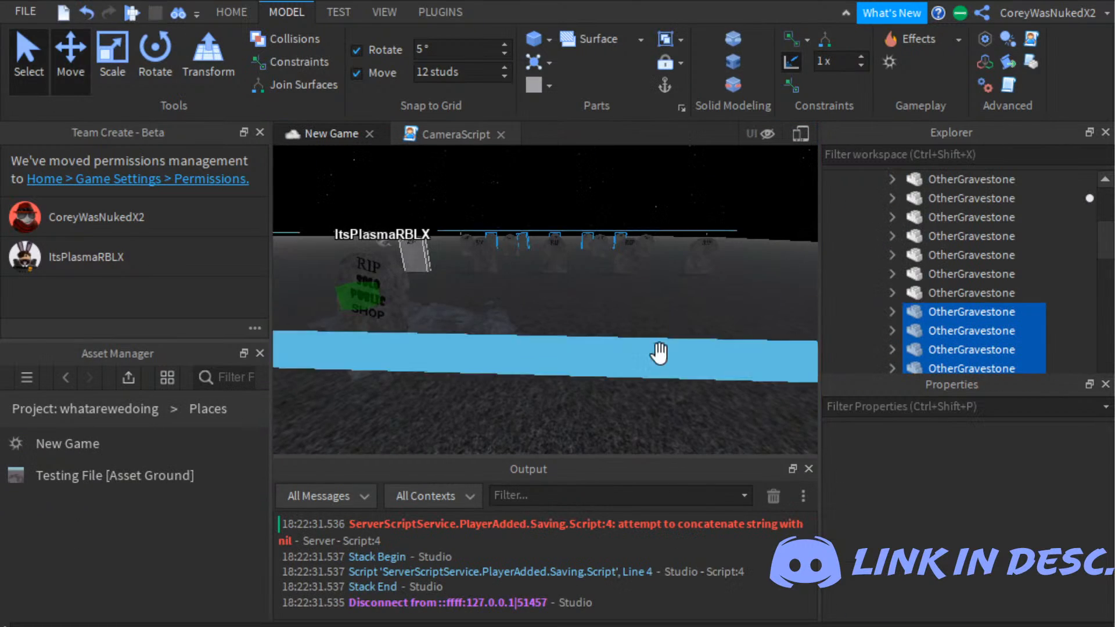
pyautogui.moveTo(660, 355); pyautogui.dragTo(667, 370, button='right')
pyautogui.press('w')
pyautogui.press('s')
pyautogui.scroll(8, 660, 355)
pyautogui.scroll(-3, 660, 355)
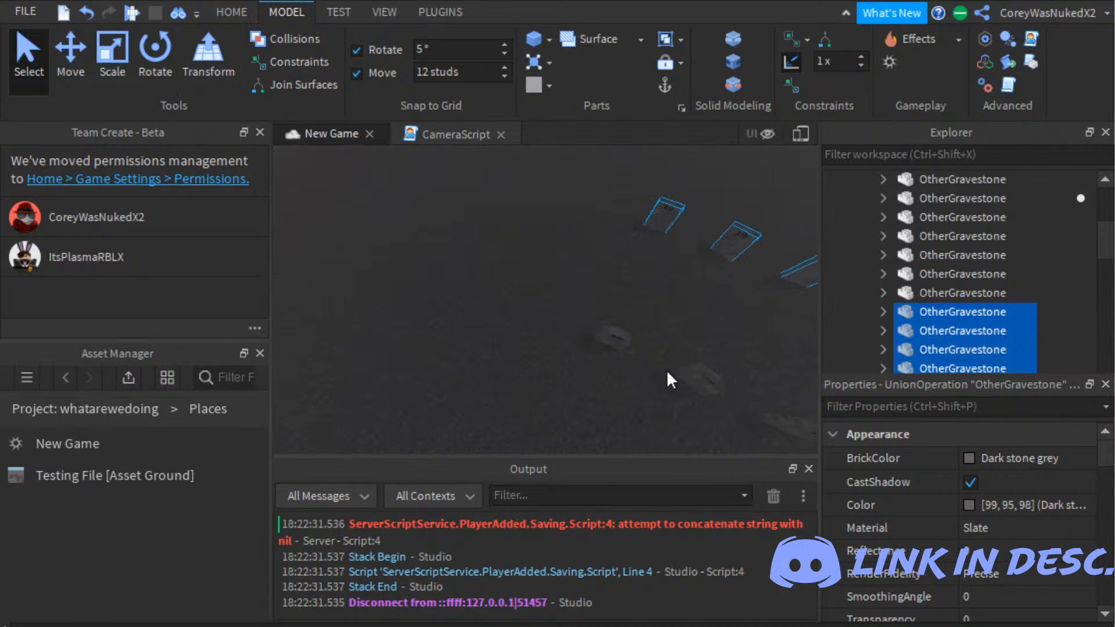
# Step: Collapse the SuppGravestones and graveStoneMenu contents, then insert a new model into Lobby1 and rename it Tomb1
pyautogui.scroll(3, 1020, 337)
pyautogui.click(863, 293)
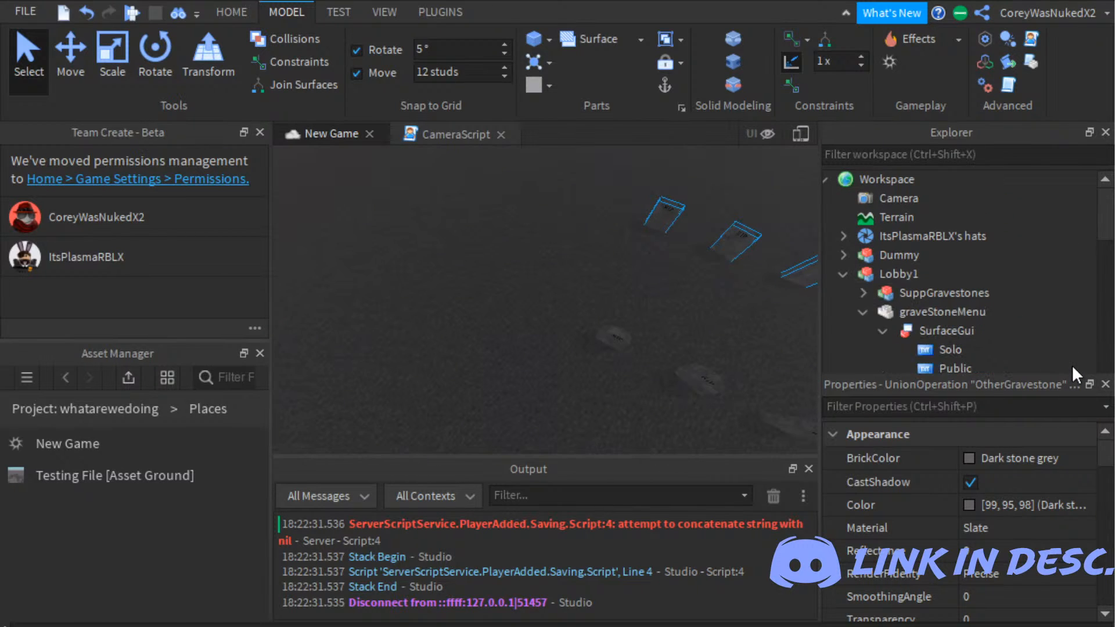
pyautogui.moveTo(813, 381); pyautogui.dragTo(812, 381, button='right')
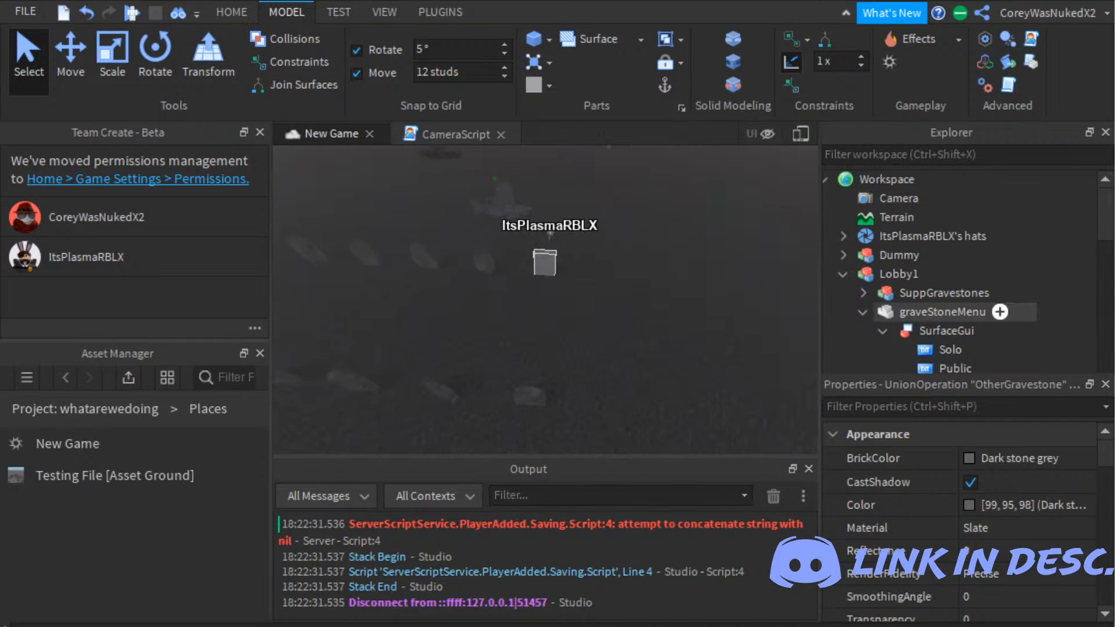
pyautogui.click(883, 331)
pyautogui.click(862, 312)
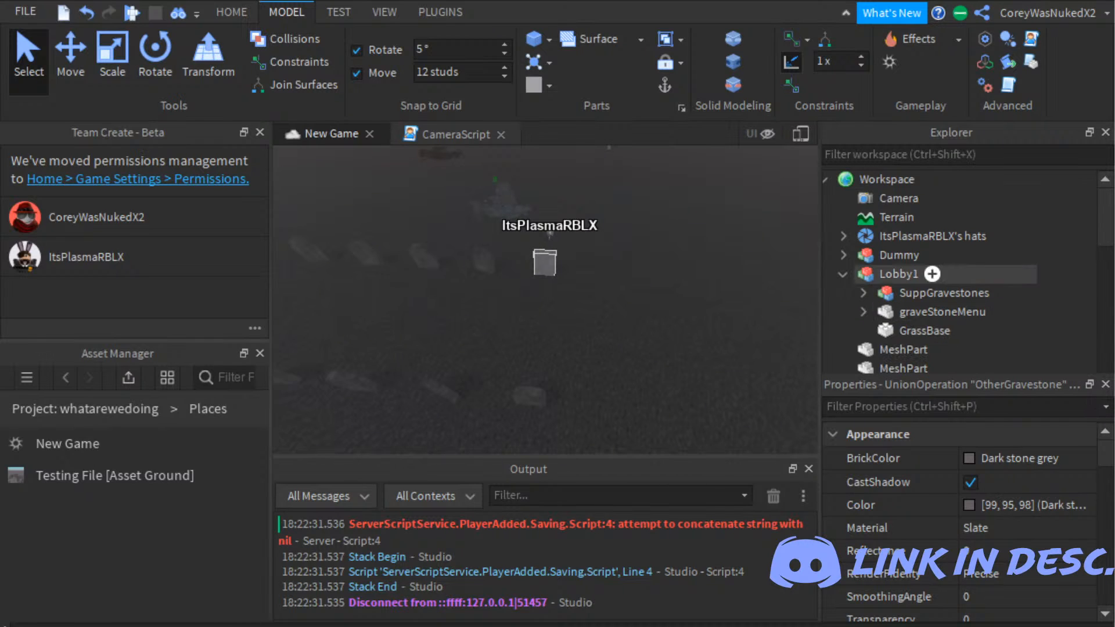
pyautogui.click(899, 274)
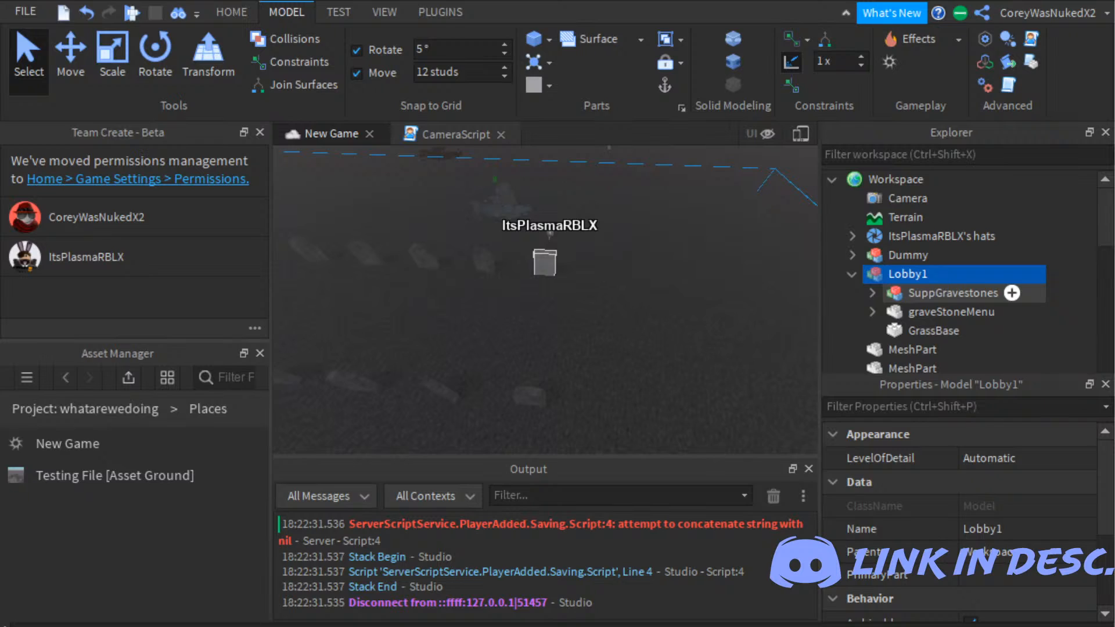
pyautogui.click(952, 349)
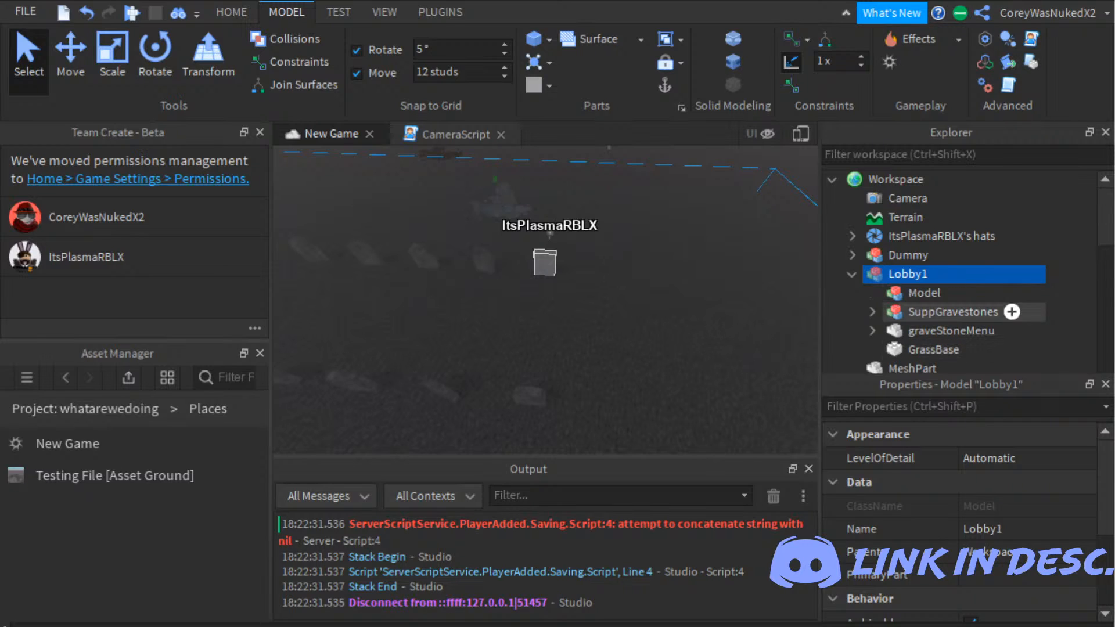
pyautogui.doubleClick(924, 292)
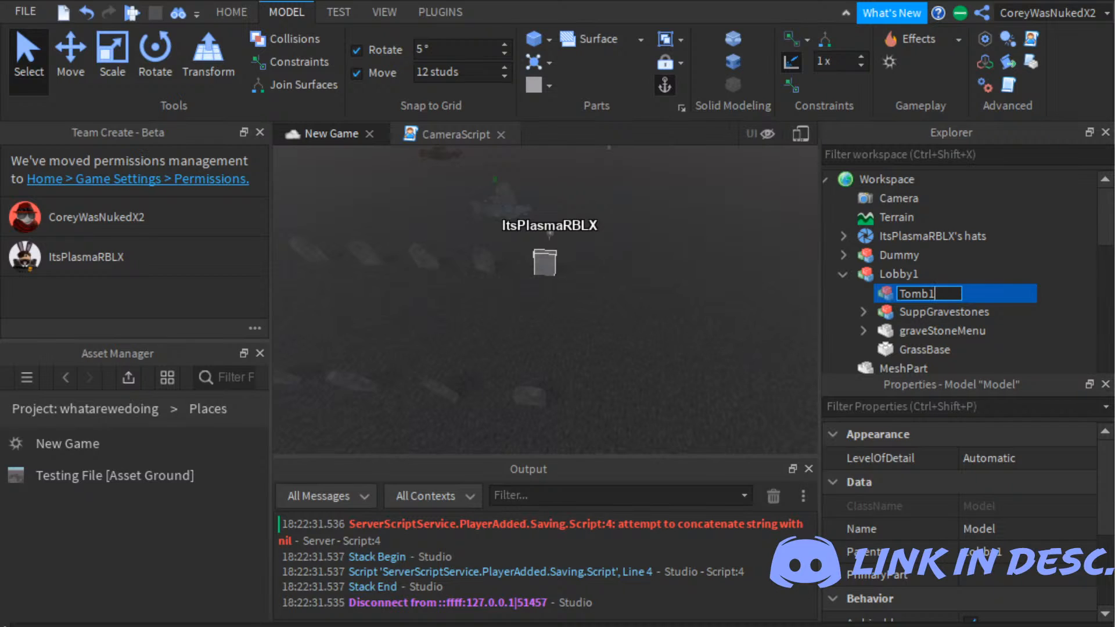
pyautogui.press('Return')
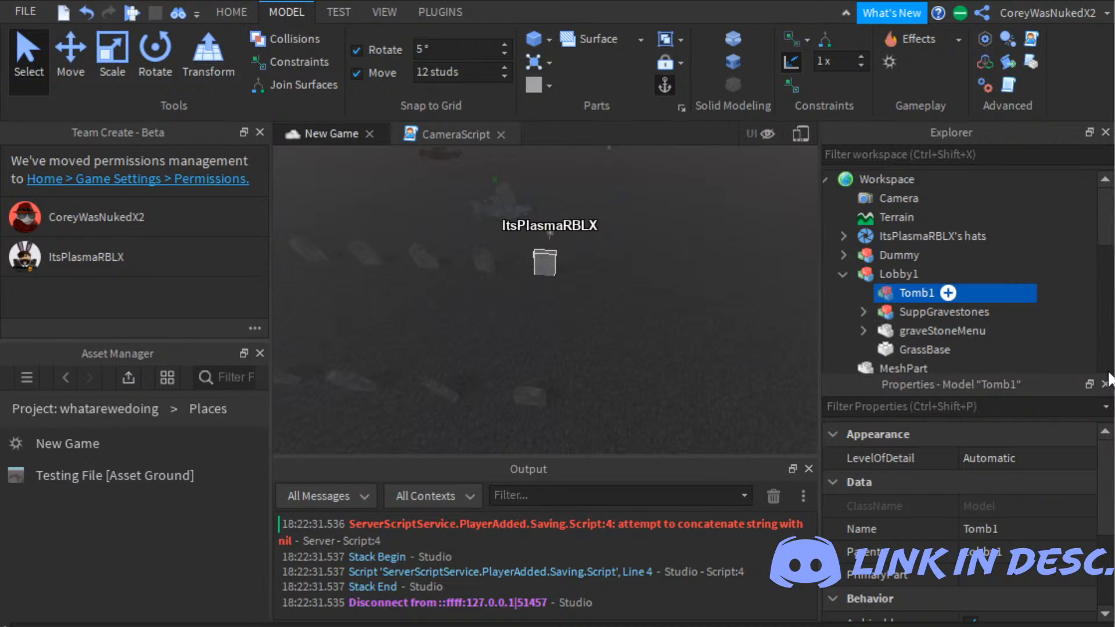
# Step: Insert a block part into Tomb1 and move it away from the gravestones onto empty ground
pyautogui.click(948, 292)
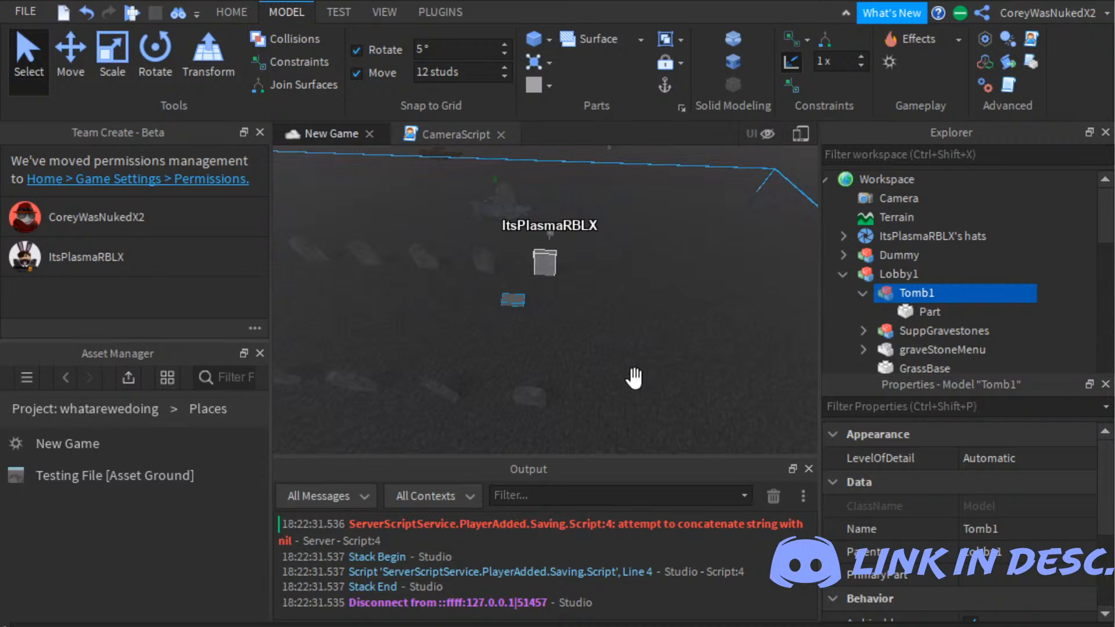
pyautogui.click(686, 384)
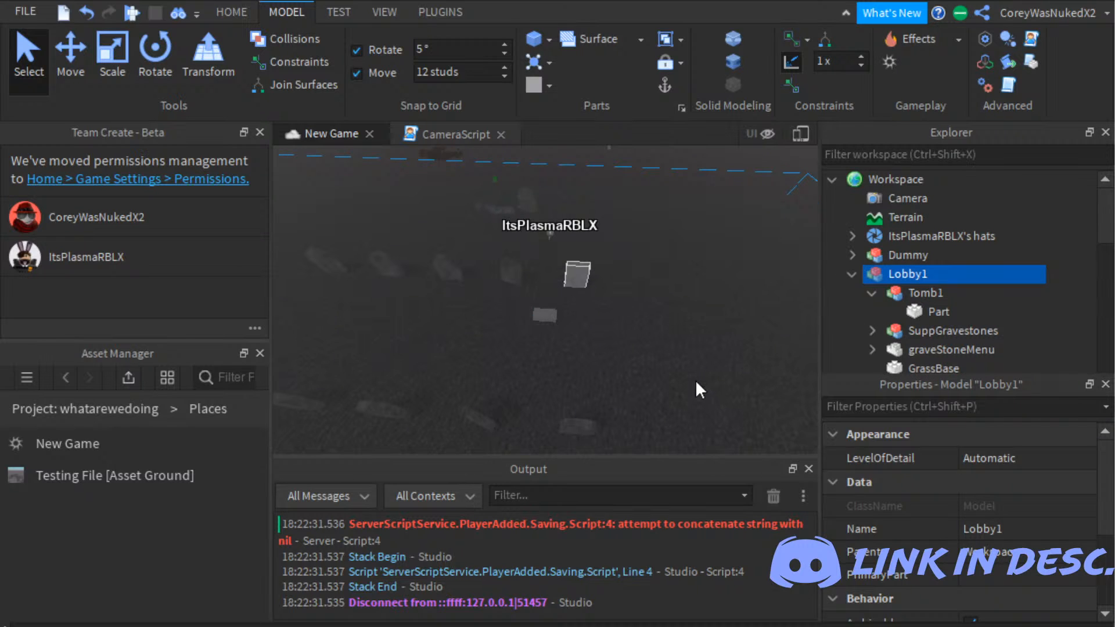
pyautogui.moveTo(704, 334); pyautogui.dragTo(765, 347, button='right')
pyautogui.press('w')
pyautogui.press('s')
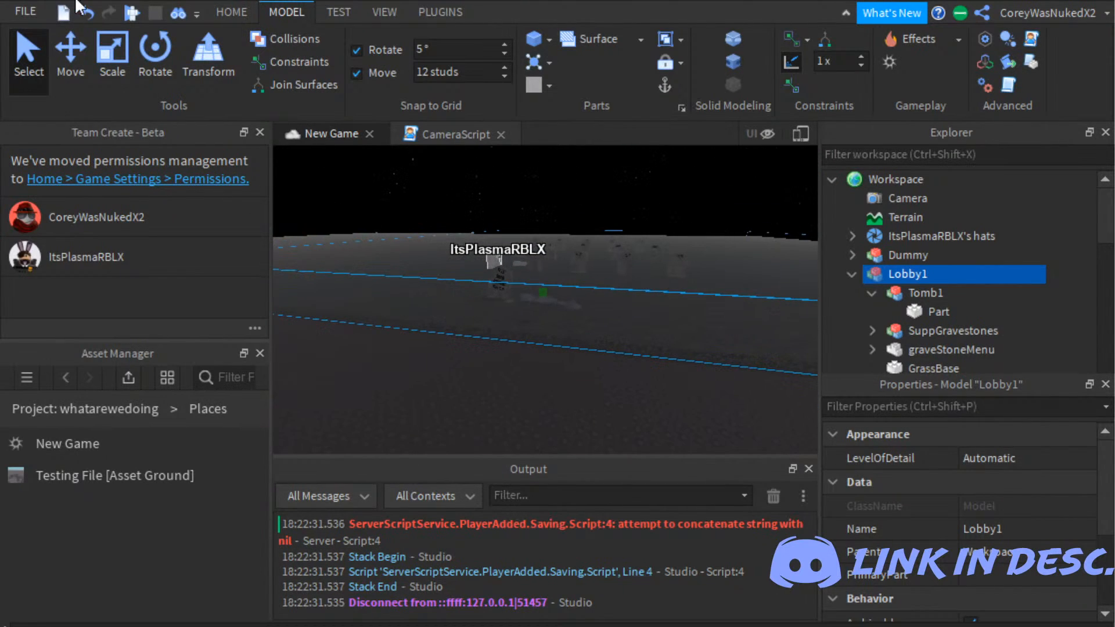
pyautogui.moveTo(427, 229); pyautogui.dragTo(431, 233, button='right')
pyautogui.press('w')
pyautogui.click(935, 312)
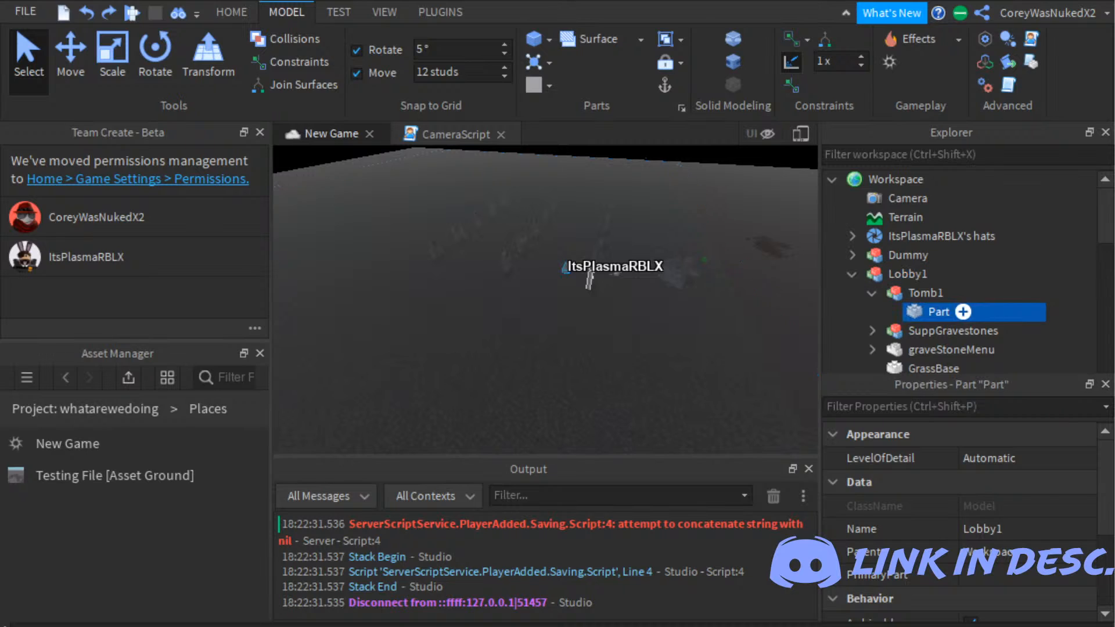
pyautogui.hotkey('ctrl', '2')
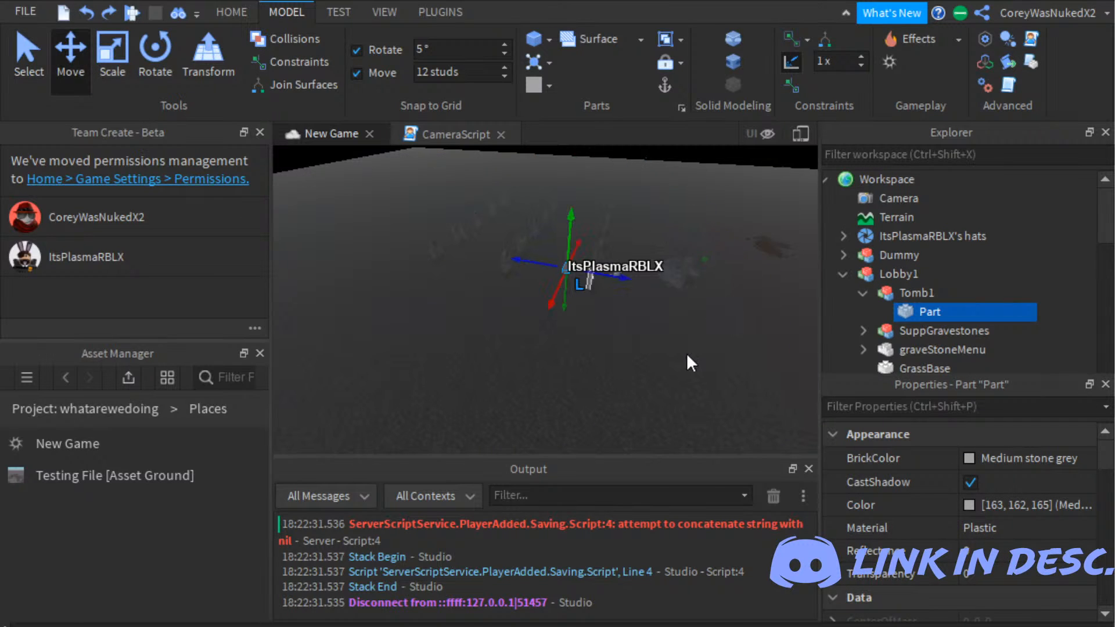
pyautogui.moveTo(692, 372); pyautogui.dragTo(561, 505)
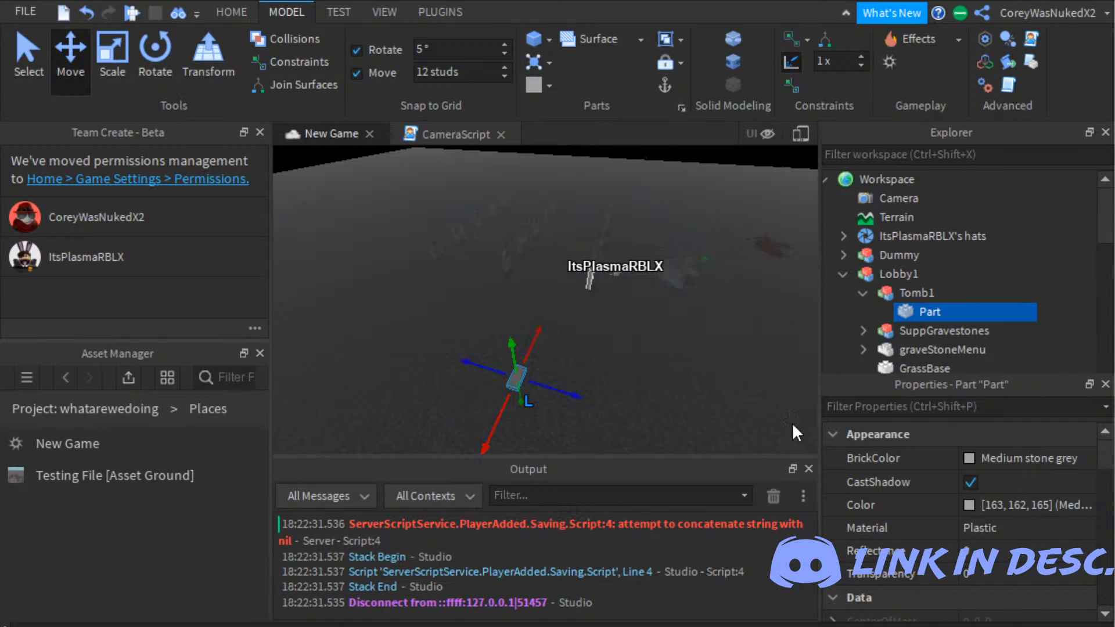
# Step: Set the move snapping increment to 1 stud and scale the Tomb1 part outward into a wide, flat slab
pyautogui.click(458, 72)
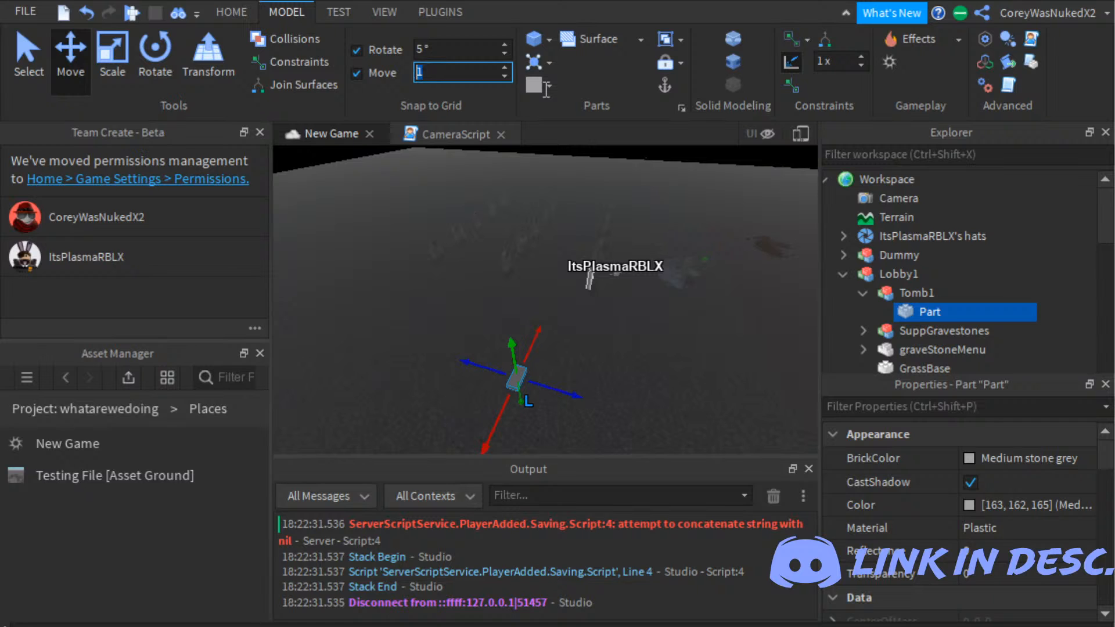
pyautogui.moveTo(862, 419); pyautogui.dragTo(861, 420, button='right')
pyautogui.press('f')
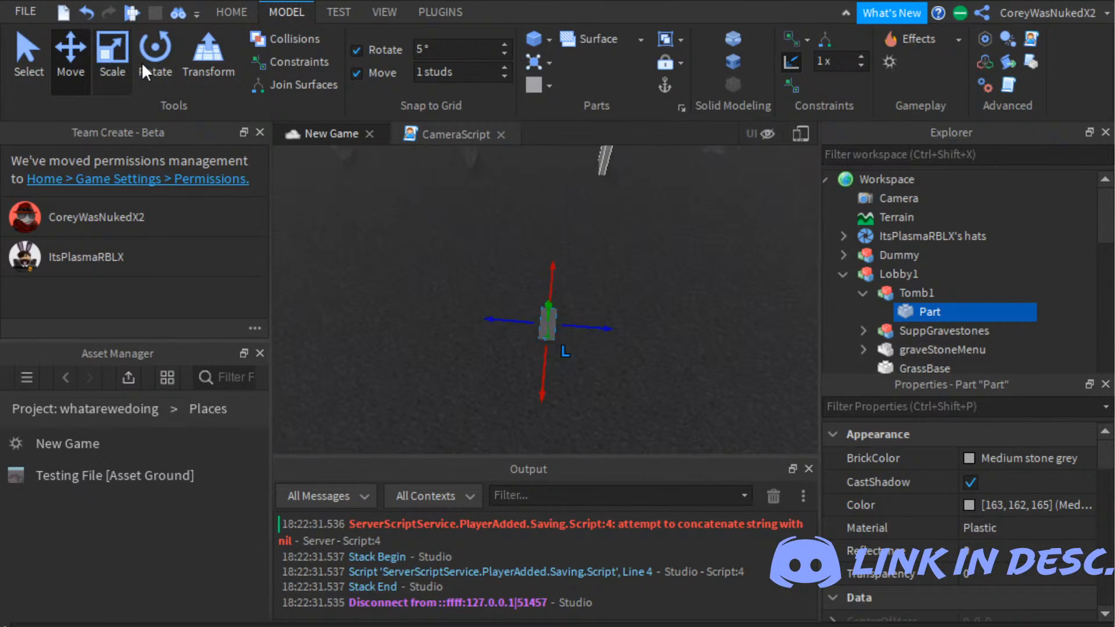
pyautogui.hotkey('ctrl', '3')
pyautogui.moveTo(525, 321); pyautogui.dragTo(401, 312)
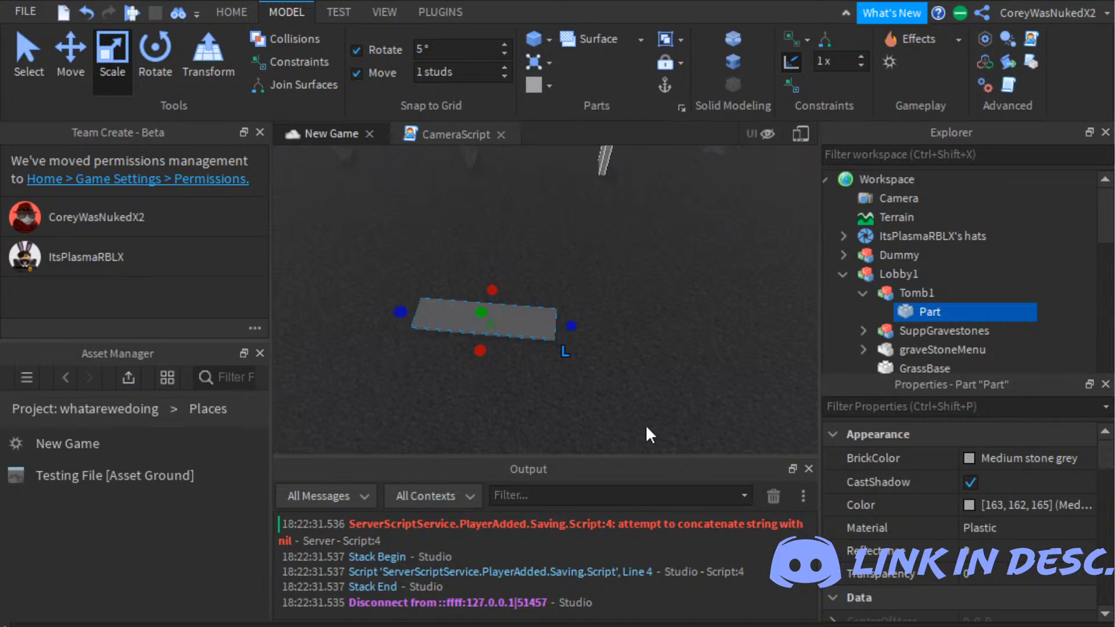
pyautogui.moveTo(645, 424); pyautogui.dragTo(539, 409, button='right')
pyautogui.moveTo(419, 337); pyautogui.dragTo(319, 411)
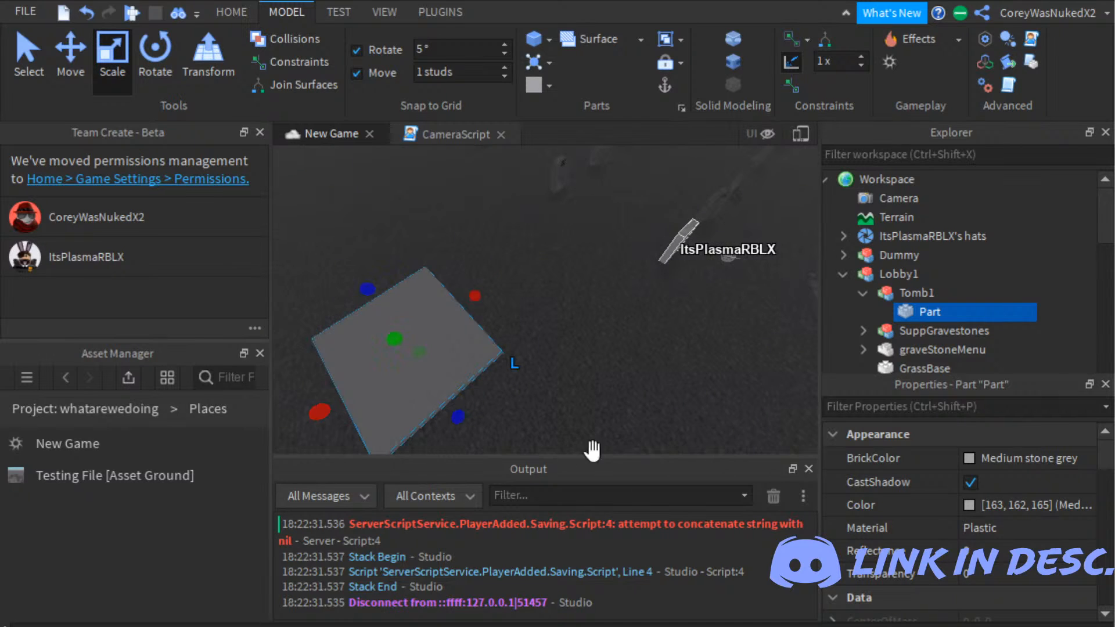
pyautogui.moveTo(592, 450); pyautogui.dragTo(613, 447, button='right')
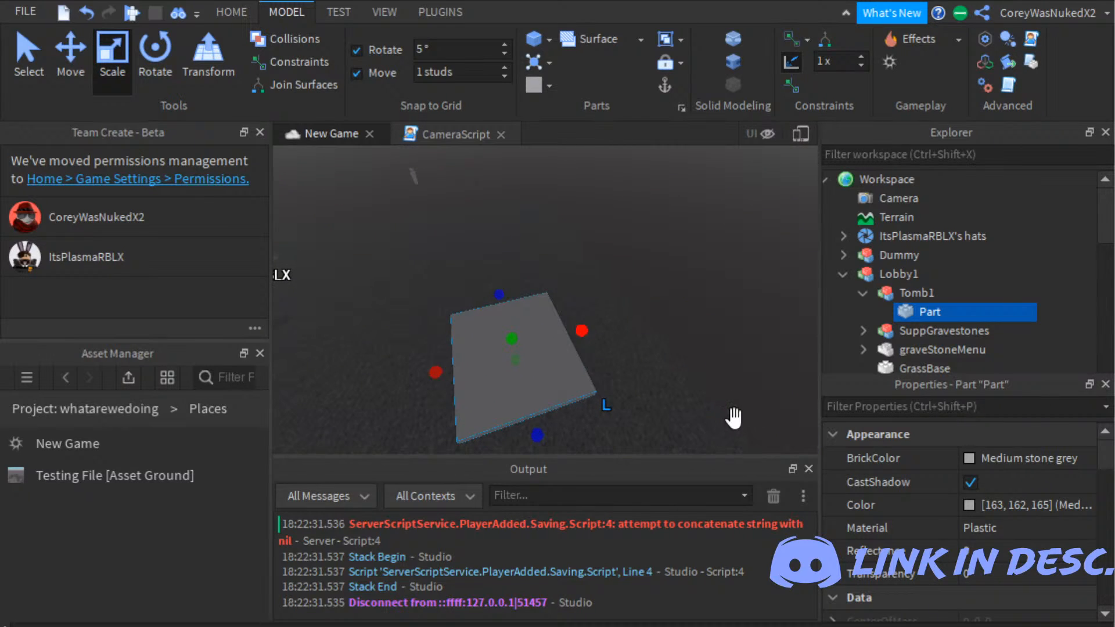
pyautogui.moveTo(734, 417); pyautogui.dragTo(779, 415)
pyautogui.scroll(-3, 964, 551)
pyautogui.scroll(3, 963, 550)
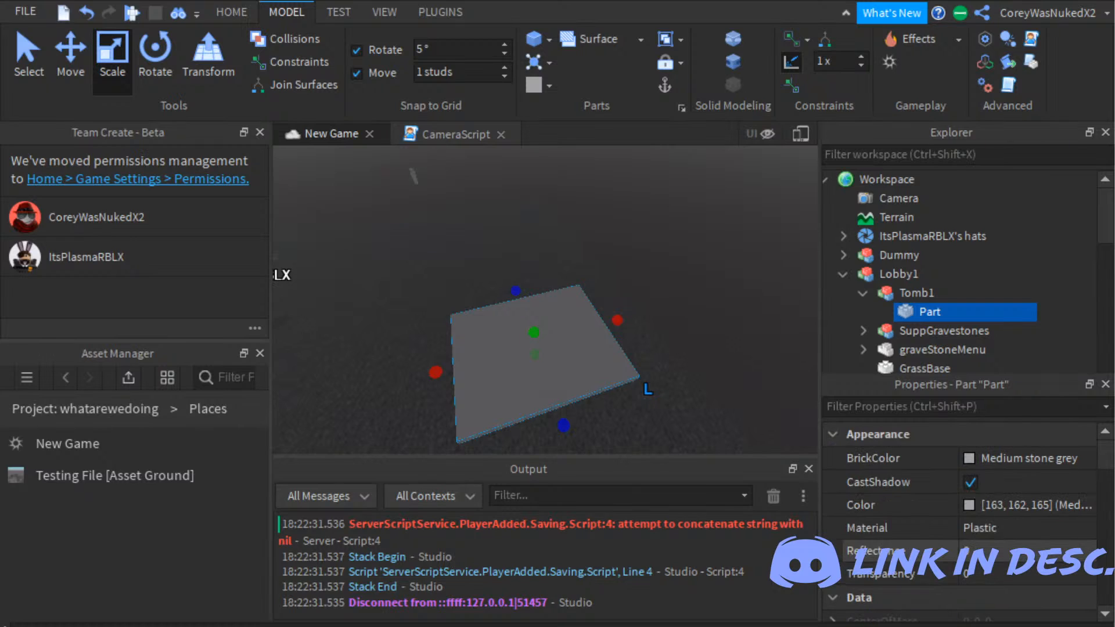
# Step: Set the Tomb1 slab's material to Slate and anchor it
pyautogui.click(1007, 528)
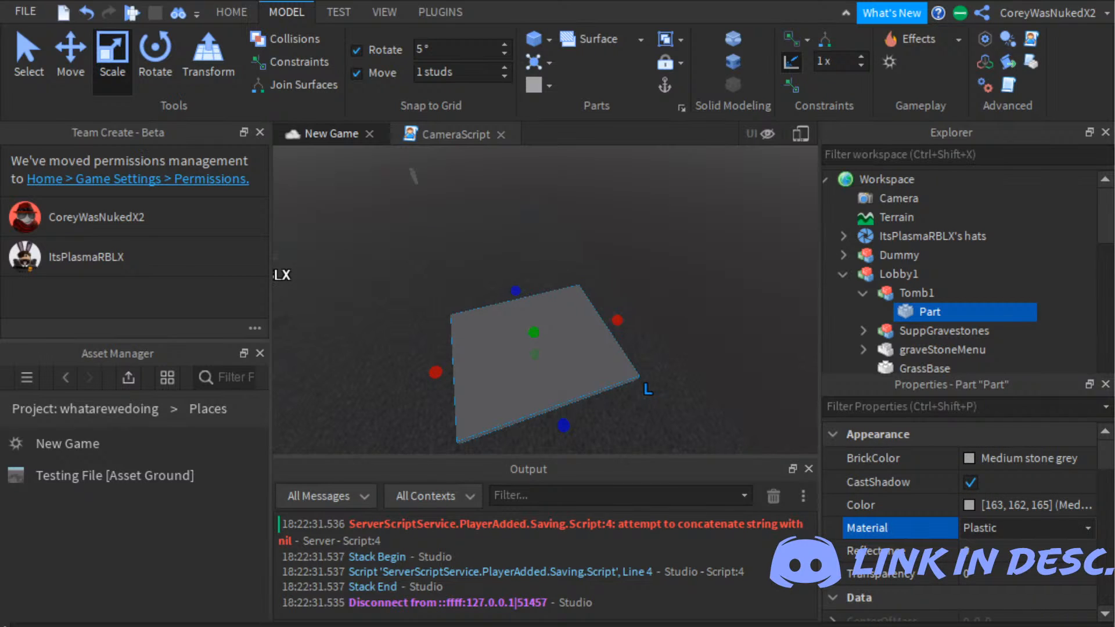
pyautogui.click(1007, 597)
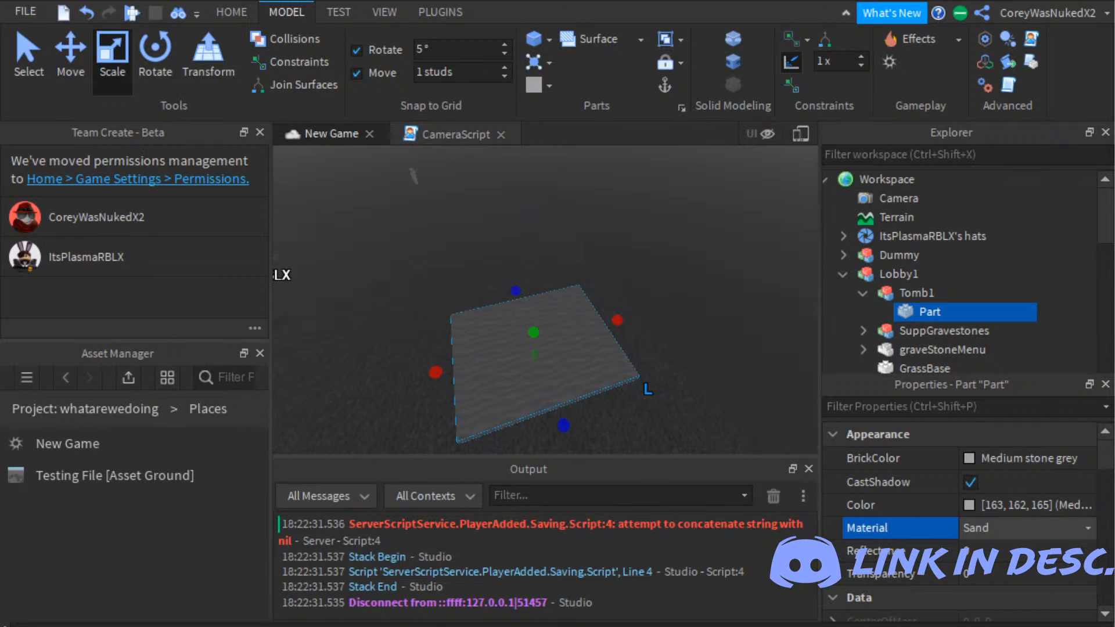
pyautogui.click(1007, 603)
pyautogui.moveTo(722, 425); pyautogui.dragTo(730, 423, button='right')
pyautogui.press('w')
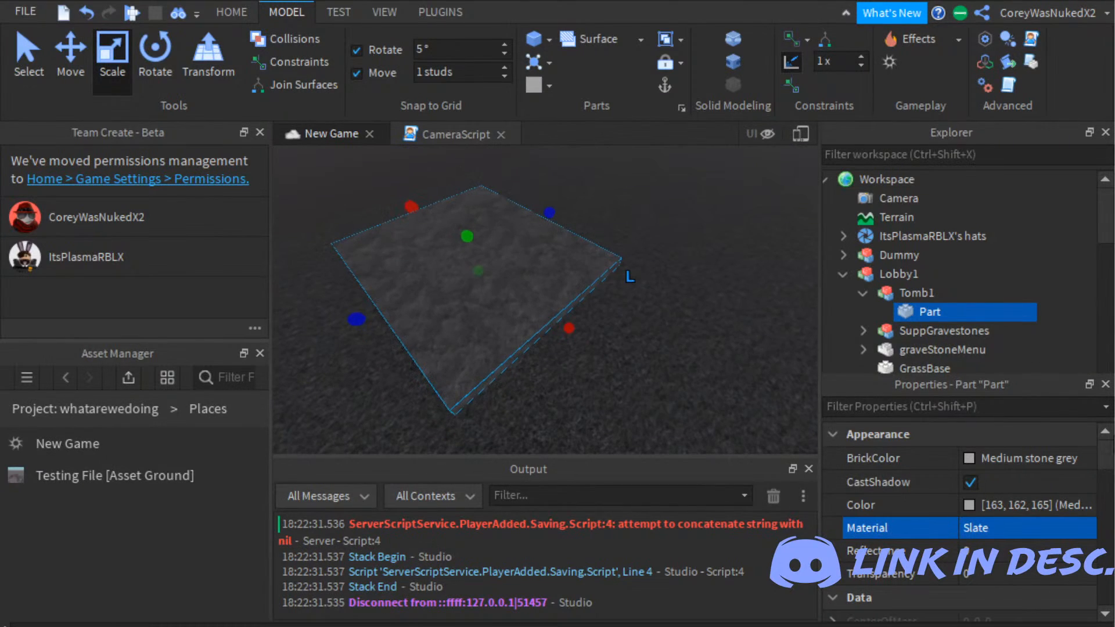
pyautogui.scroll(-4, 958, 523)
pyautogui.click(970, 528)
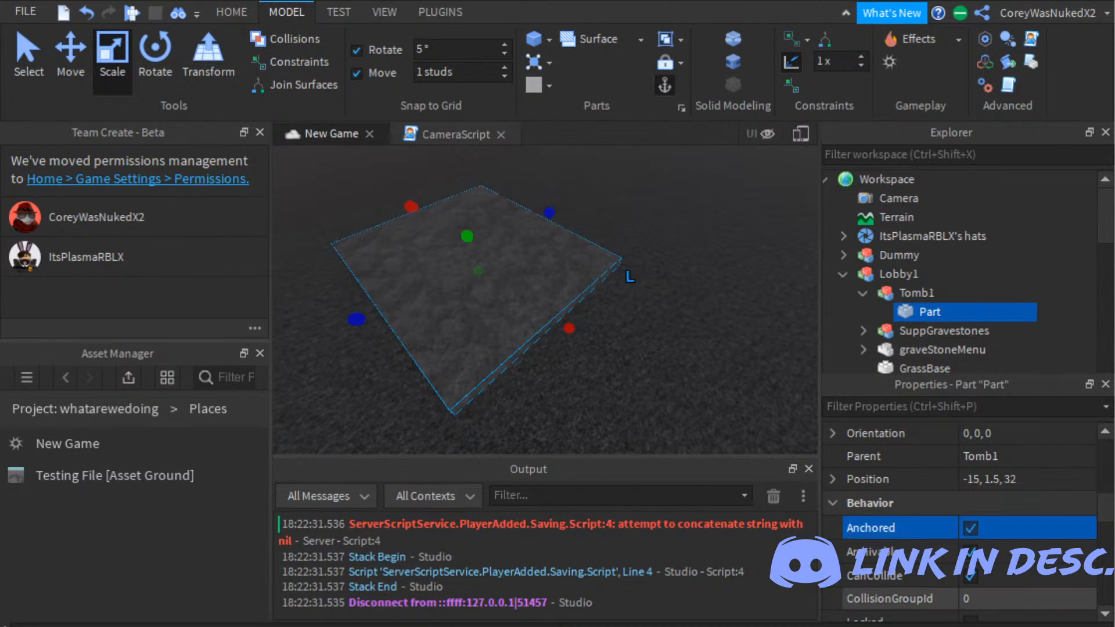
pyautogui.moveTo(786, 450)
pyautogui.mouseDown(button='right')
pyautogui.moveTo(787, 493)
pyautogui.moveTo(1002, 620)
pyautogui.moveTo(804, 453)
pyautogui.mouseUp(button='right')
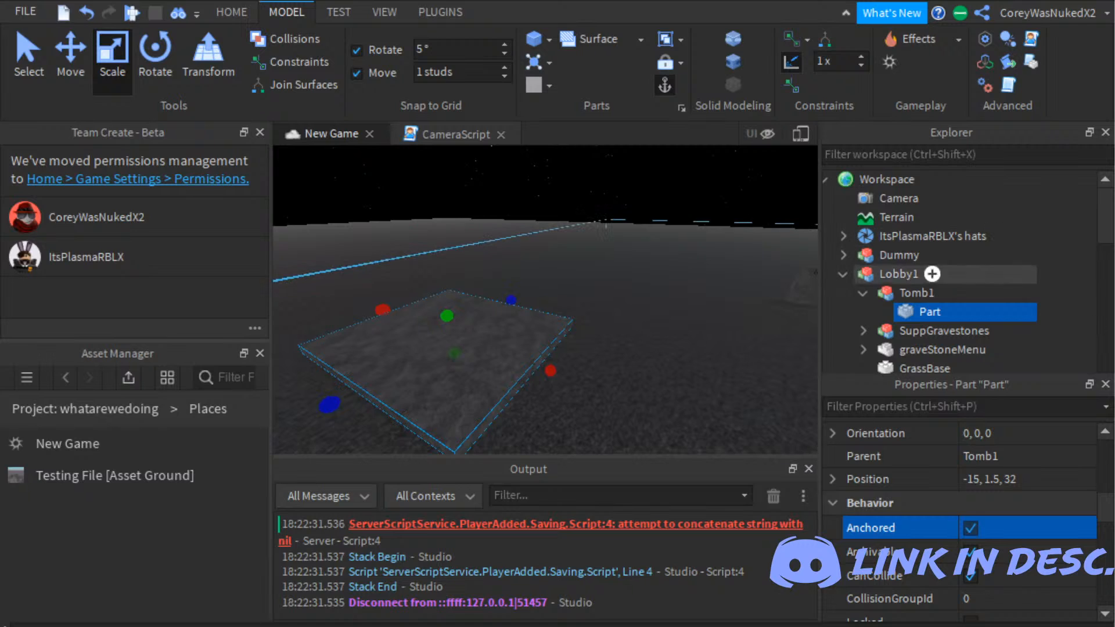
# Step: Duplicate the Tomb1 slab and scale the copy inward so it sits inside the base slab's edges
pyautogui.moveTo(952, 312)
pyautogui.hotkey('ctrl', 'd')
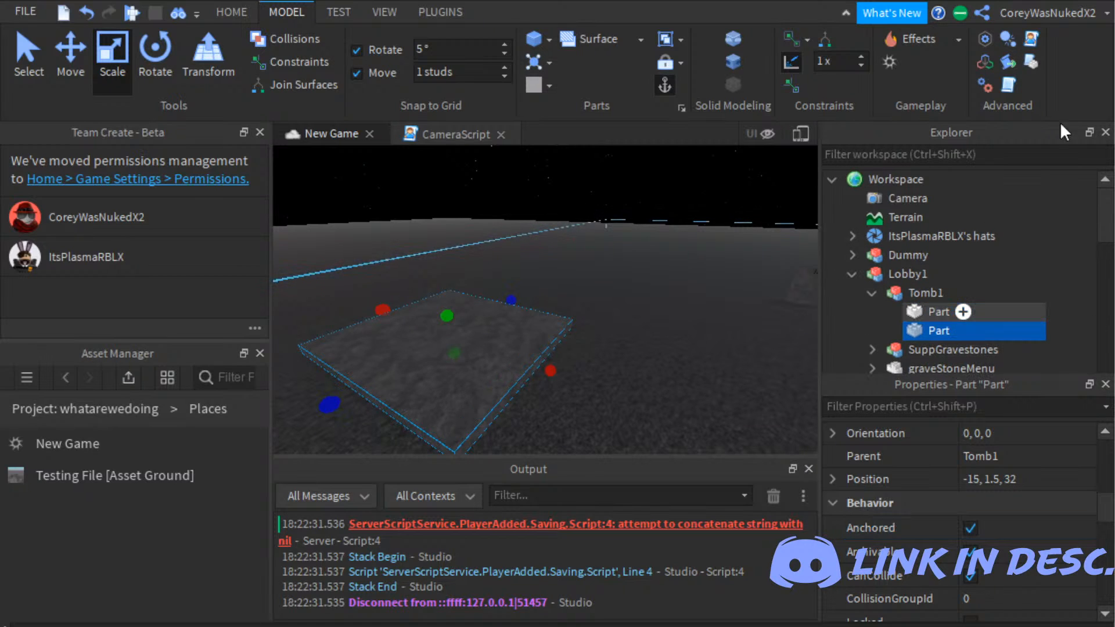
pyautogui.moveTo(408, 502); pyautogui.dragTo(424, 498)
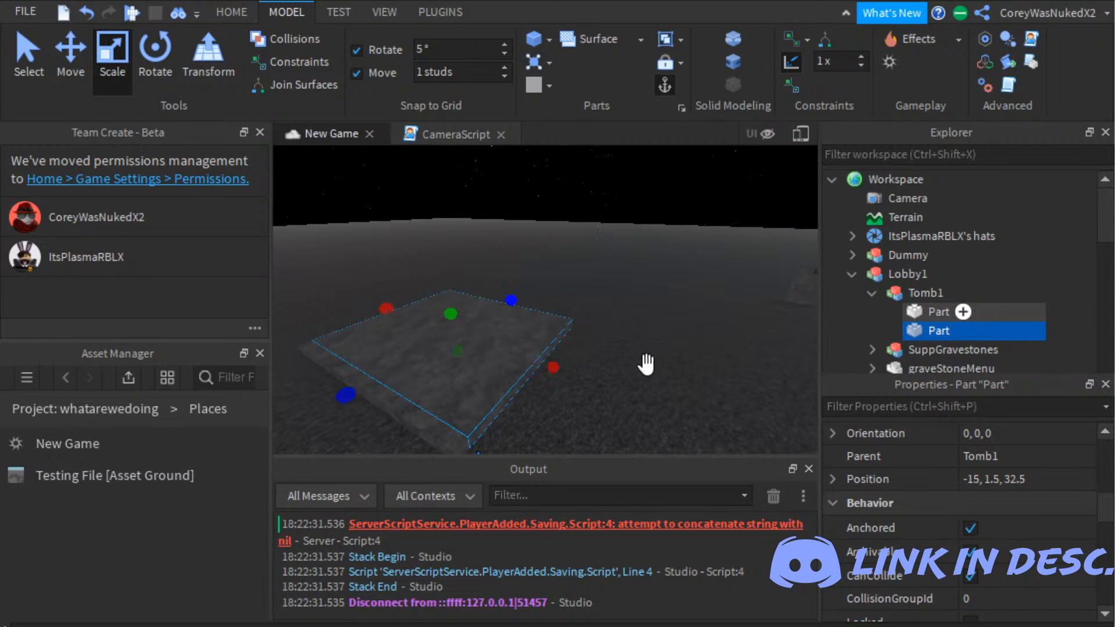
pyautogui.moveTo(687, 461); pyautogui.dragTo(676, 453)
pyautogui.click(606, 410)
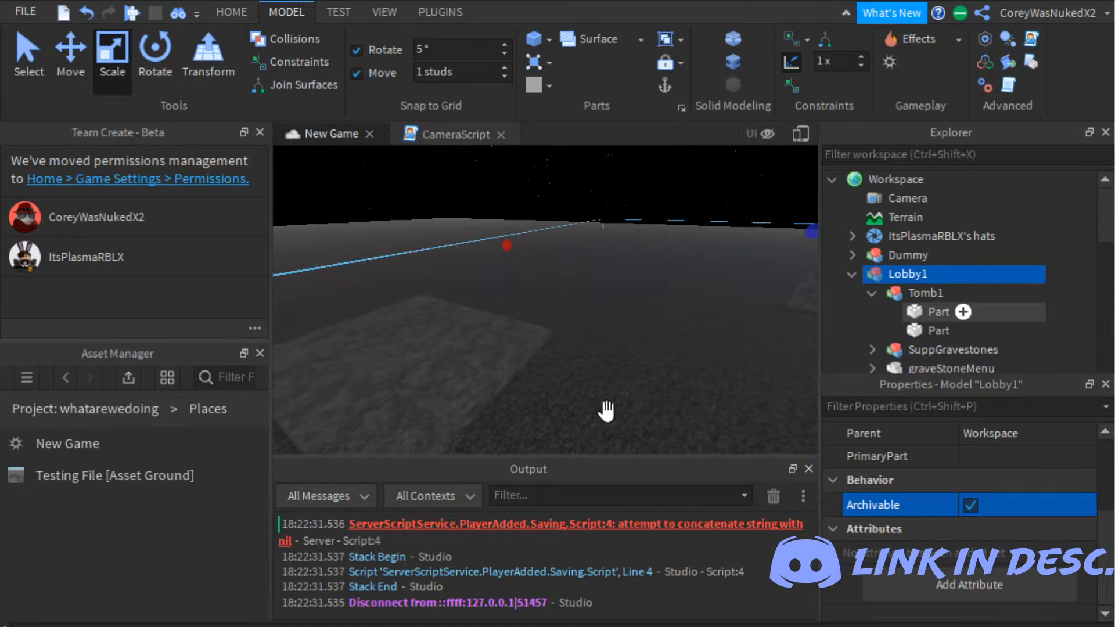
pyautogui.click(91, 15)
pyautogui.moveTo(630, 361); pyautogui.dragTo(656, 380, button='right')
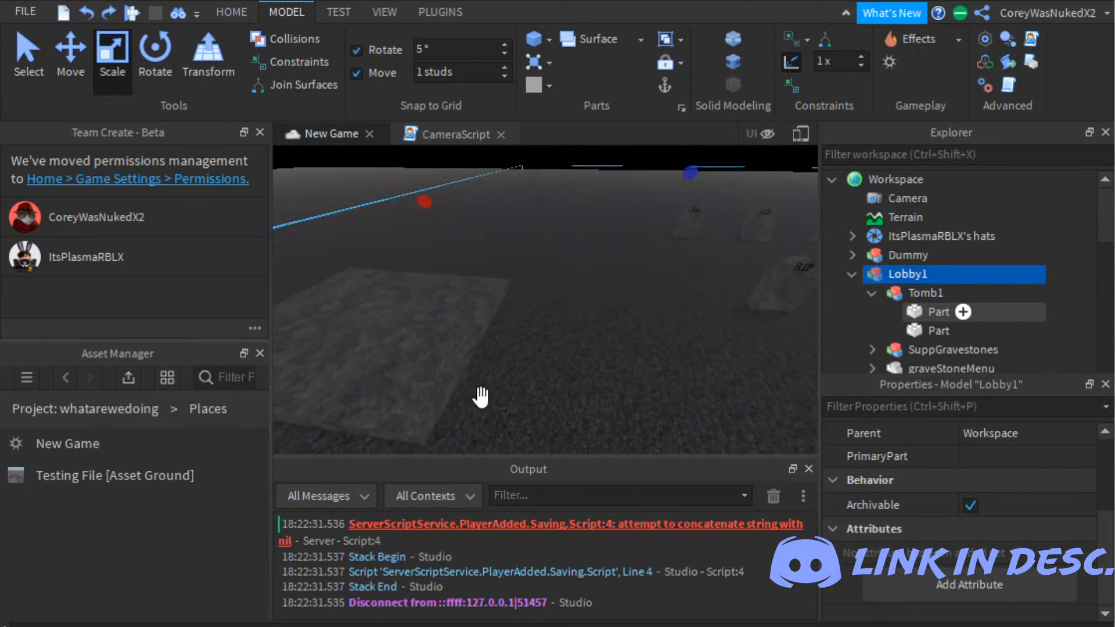
pyautogui.click(427, 380)
pyautogui.click(935, 330)
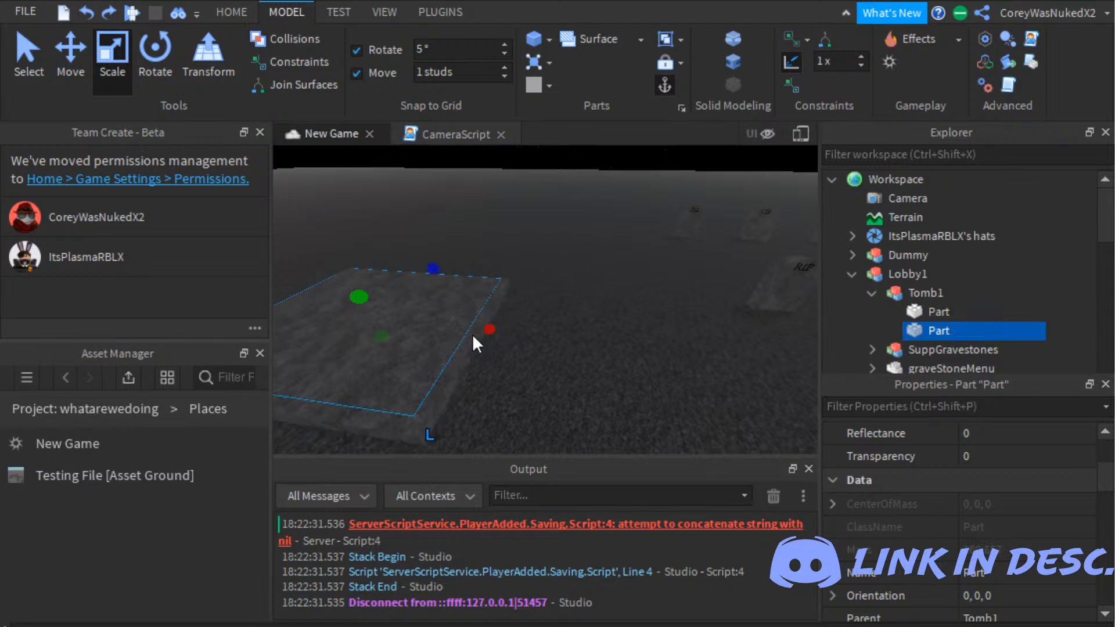
pyautogui.press('f')
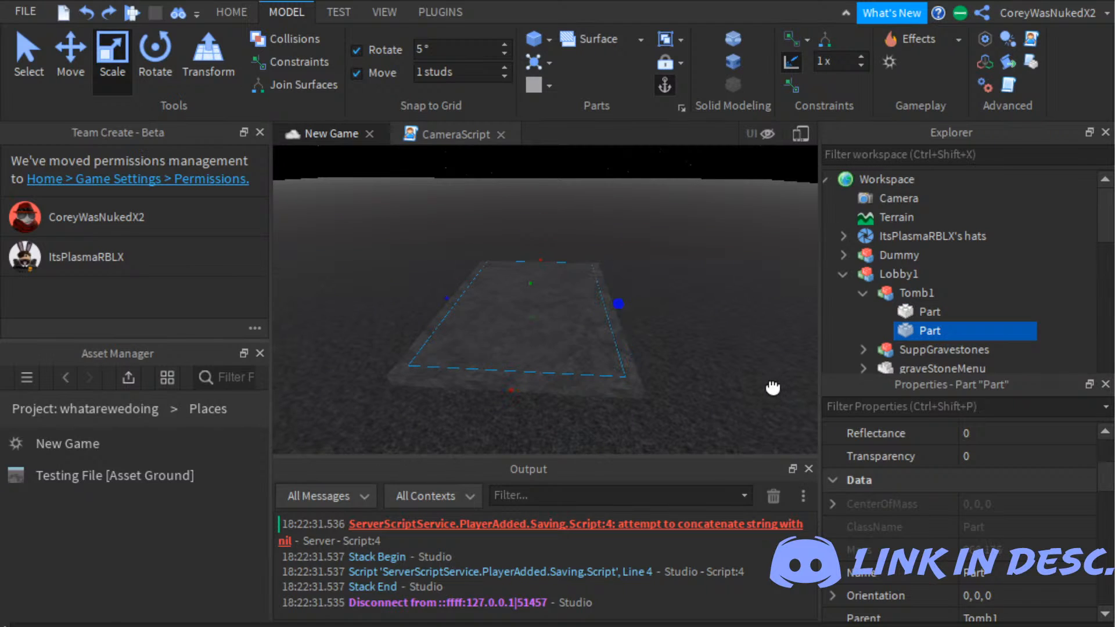
pyautogui.moveTo(772, 388); pyautogui.dragTo(739, 385, button='right')
# Step: Scale the inset copy upward into a tall block standing on the base slab
pyautogui.moveTo(831, 352); pyautogui.dragTo(844, 204)
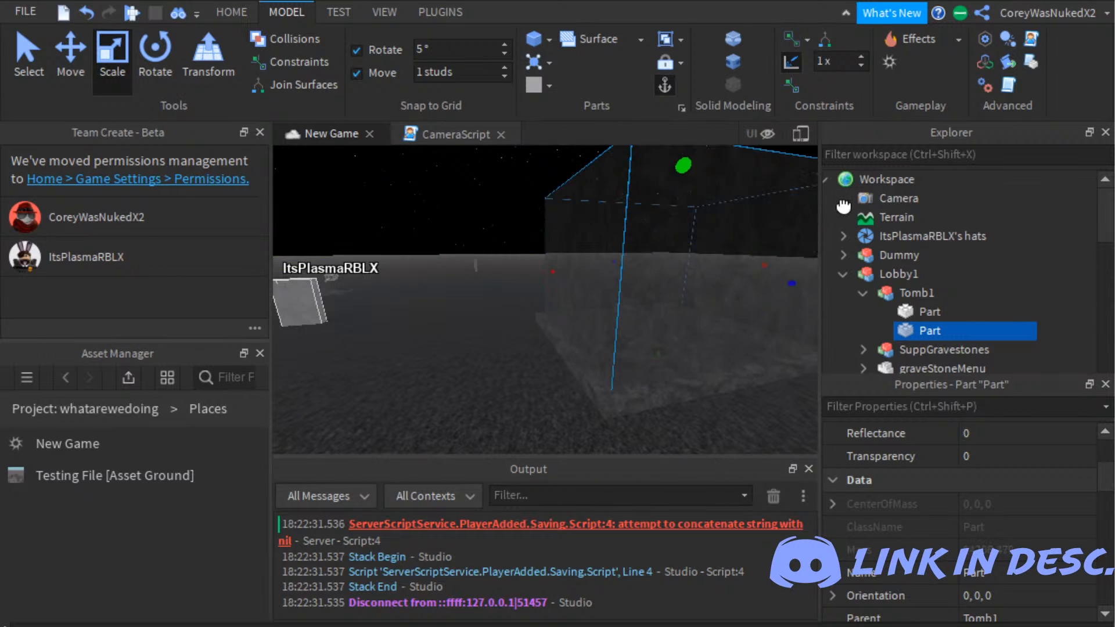
pyautogui.press('f')
pyautogui.moveTo(736, 398); pyautogui.dragTo(792, 413, button='right')
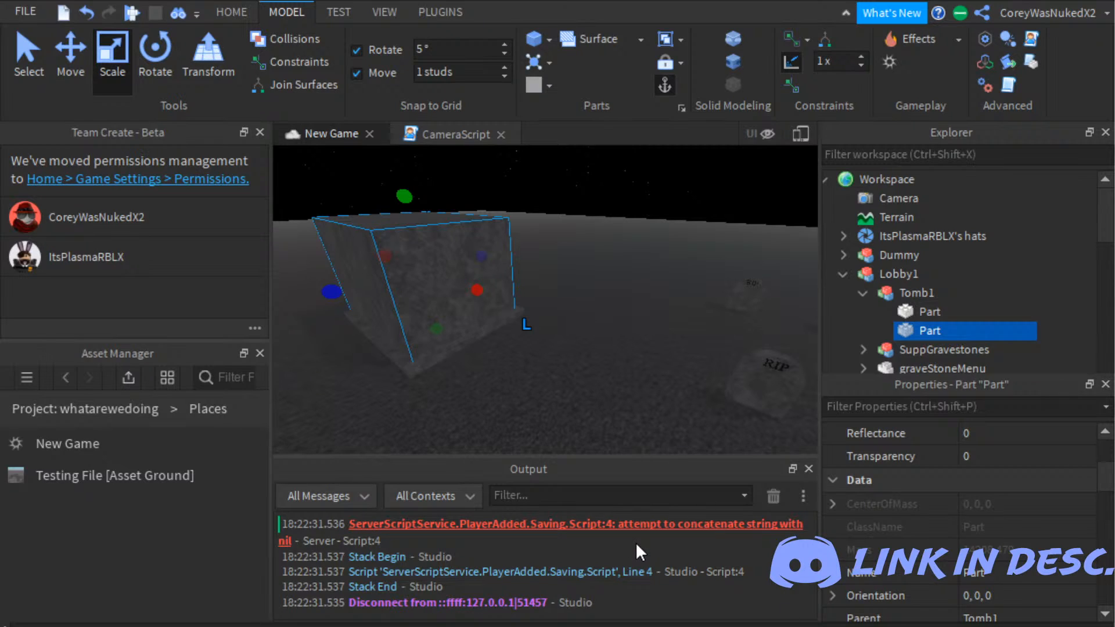
# Step: Set the tall tomb block's BrickColor to Lily white and its material to Marble
pyautogui.scroll(2, 1087, 462)
pyautogui.click(1007, 458)
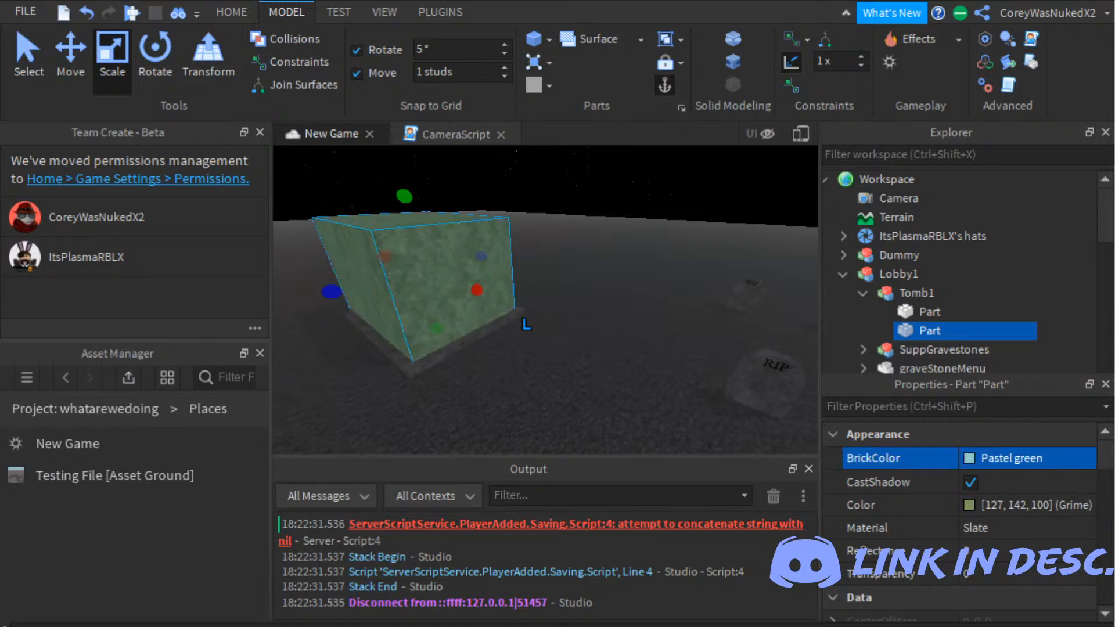
pyautogui.moveTo(697, 372); pyautogui.dragTo(807, 459, button='right')
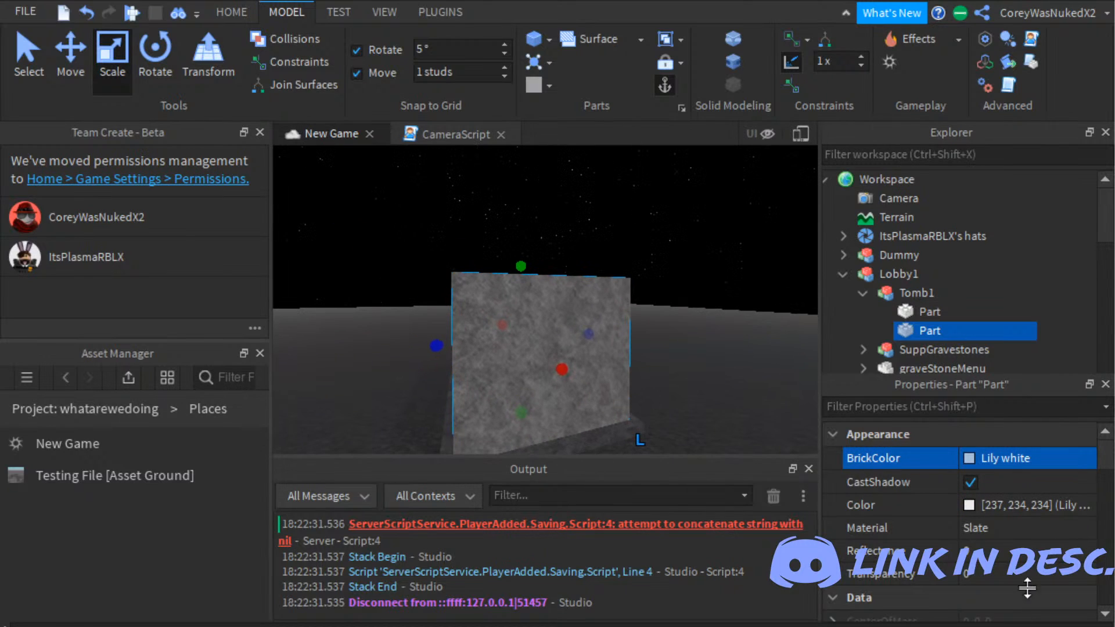
pyautogui.click(1022, 528)
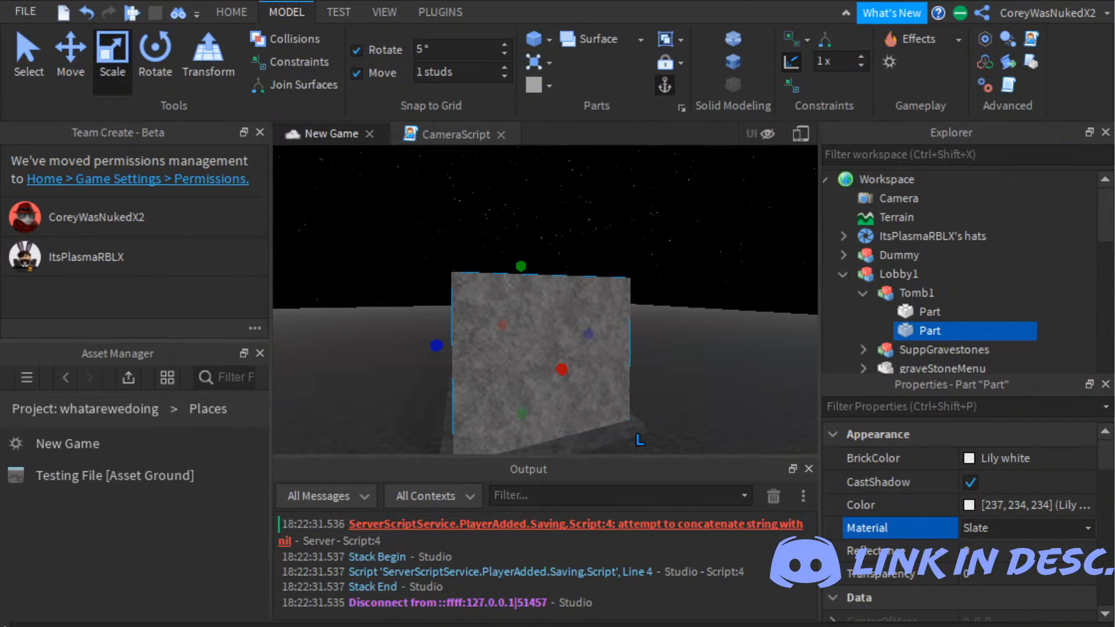
pyautogui.click(1019, 598)
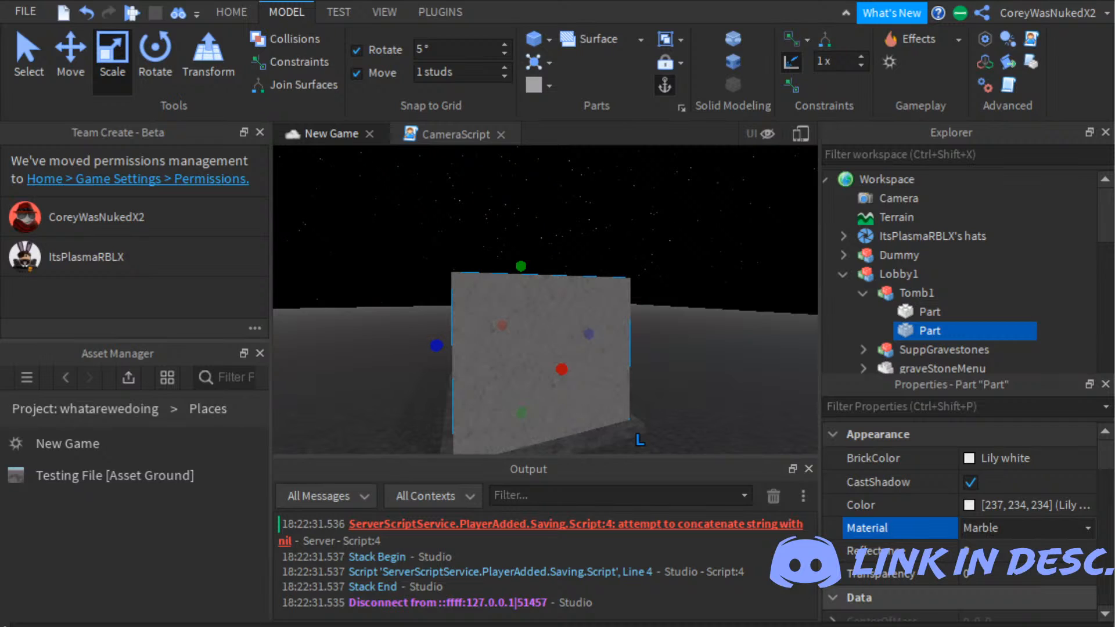
pyautogui.moveTo(696, 348); pyautogui.dragTo(772, 380, button='right')
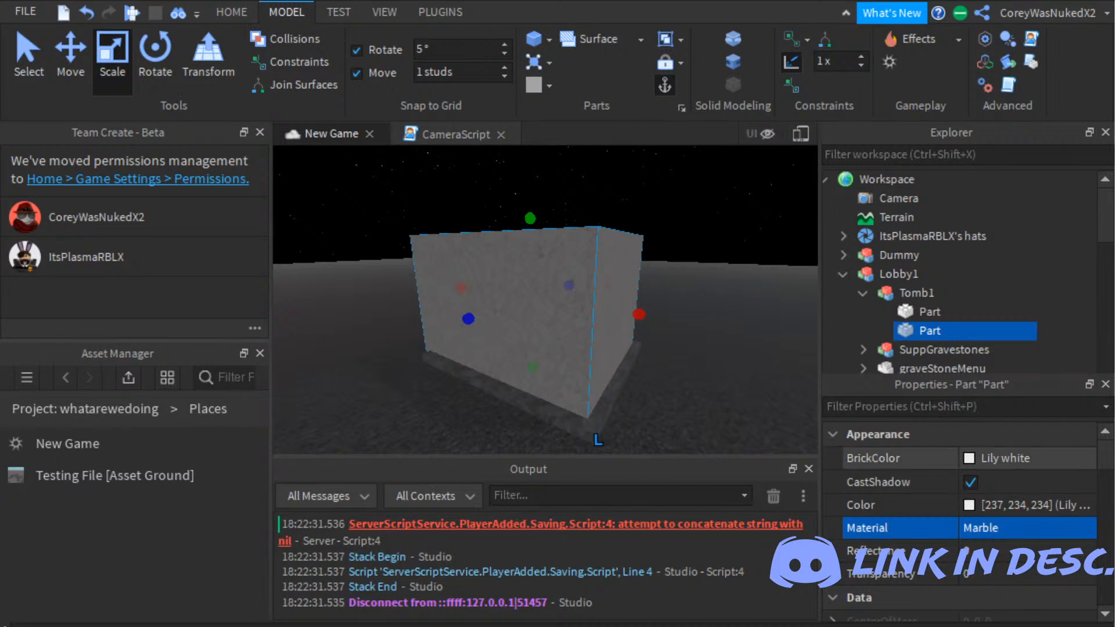
# Step: Duplicate the marble block and scale the copy's height down to a thin slab on top of the tomb
pyautogui.moveTo(954, 330)
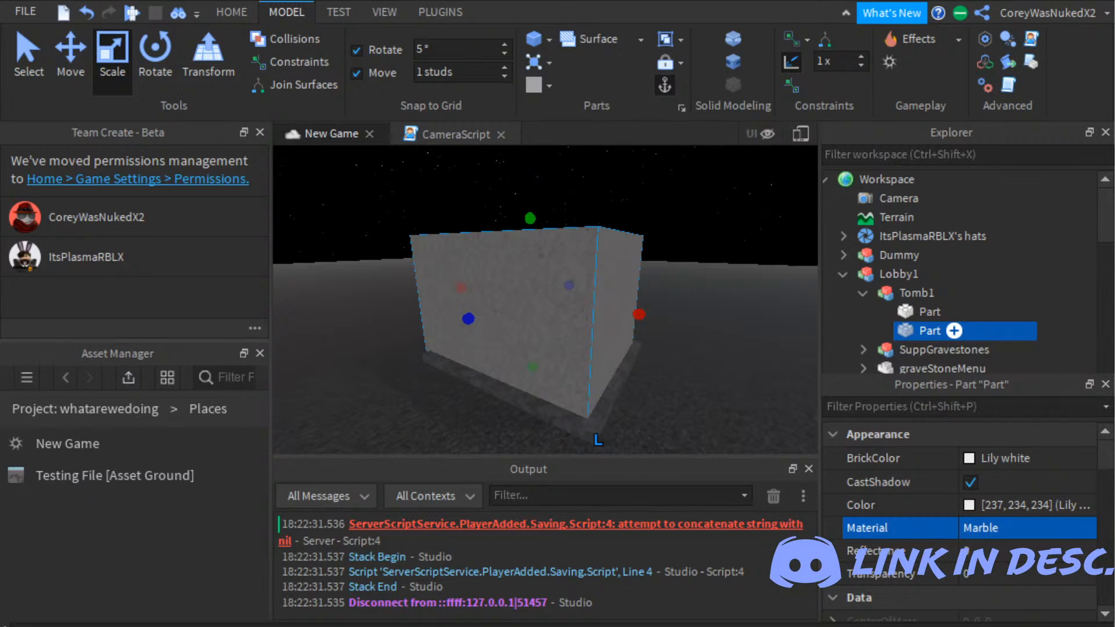
pyautogui.hotkey('ctrl', 'd')
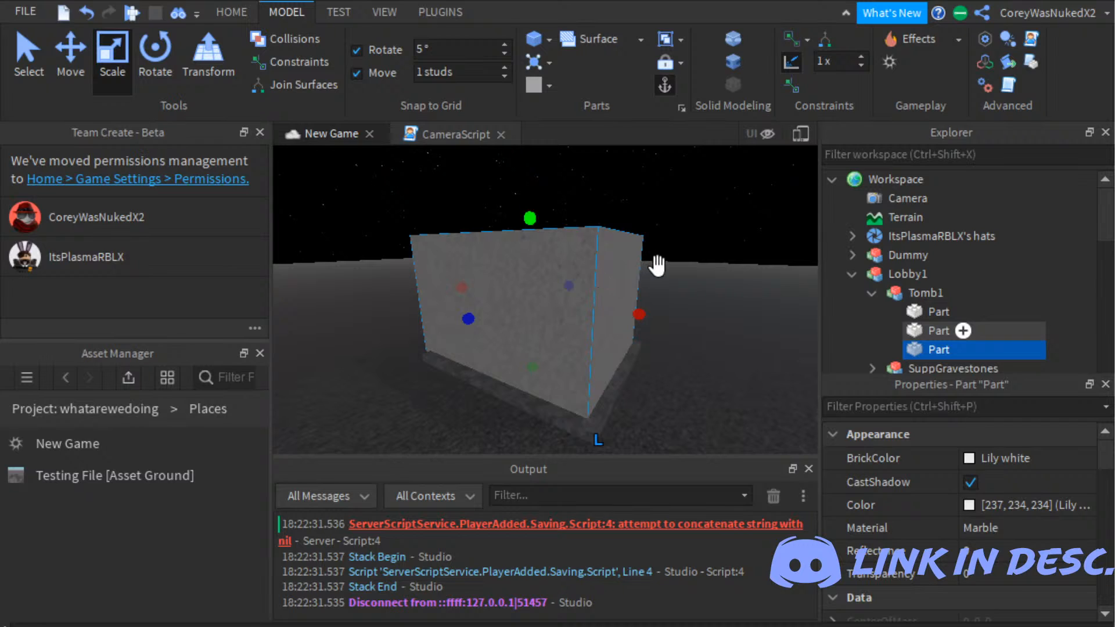
pyautogui.moveTo(657, 265); pyautogui.dragTo(658, 262)
pyautogui.moveTo(668, 461); pyautogui.dragTo(666, 450)
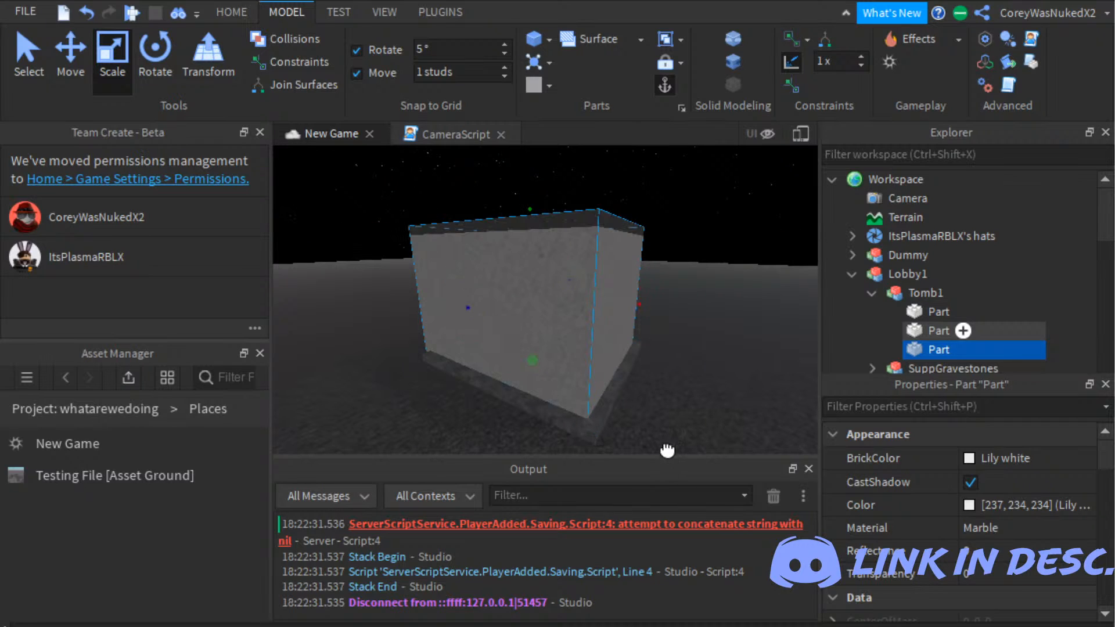
pyautogui.scroll(-5, 890, 427)
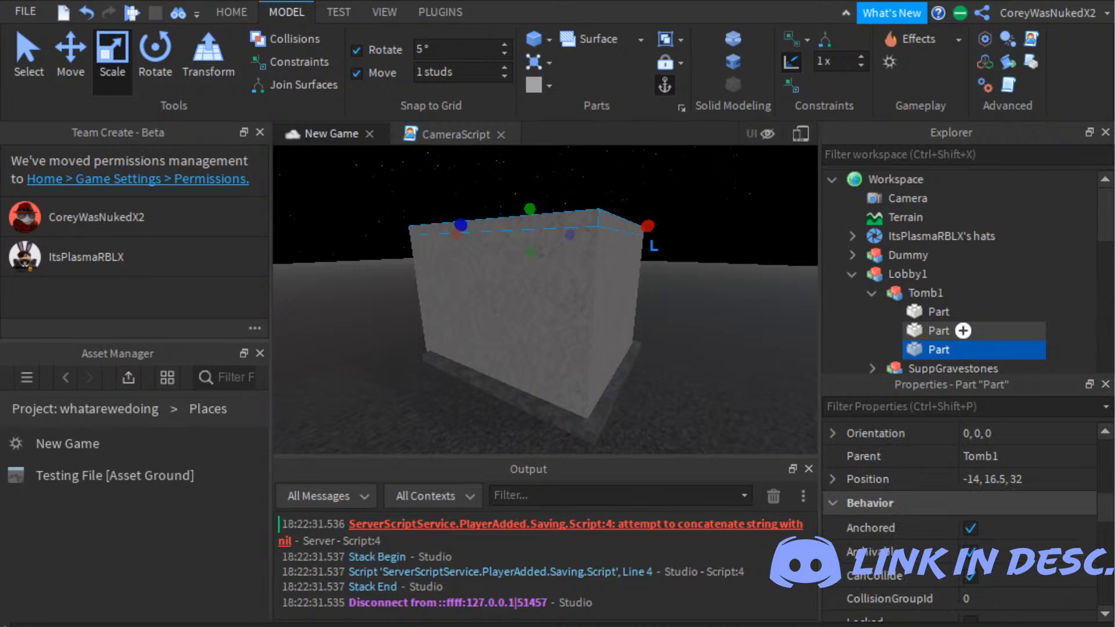
# Step: Scale the thin top slab outward at both short ends so it overhangs the marble block
pyautogui.moveTo(753, 298); pyautogui.dragTo(735, 301, button='right')
pyautogui.press('d')
pyautogui.moveTo(674, 355); pyautogui.dragTo(671, 360)
pyautogui.press('d')
pyautogui.moveTo(671, 360); pyautogui.dragTo(706, 381, button='right')
pyautogui.moveTo(706, 376); pyautogui.dragTo(714, 376)
pyautogui.press('a')
pyautogui.moveTo(699, 380); pyautogui.dragTo(685, 377, button='right')
pyautogui.press('w')
pyautogui.moveTo(594, 335); pyautogui.dragTo(583, 347)
pyautogui.press('d')
pyautogui.moveTo(584, 347); pyautogui.dragTo(613, 348, button='right')
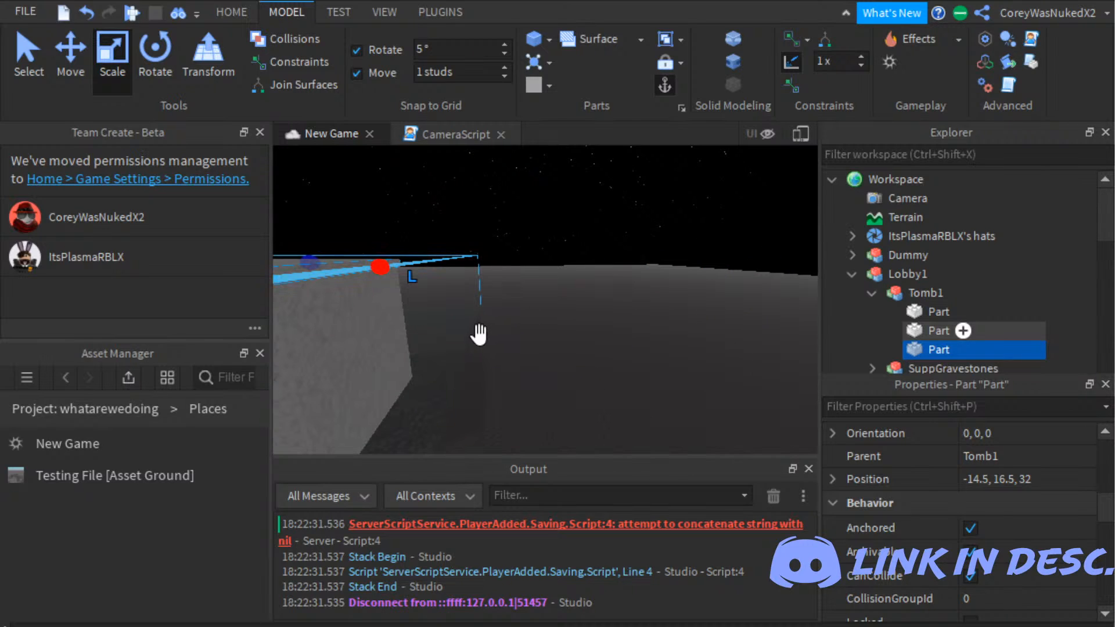
pyautogui.moveTo(479, 334); pyautogui.dragTo(493, 335)
pyautogui.moveTo(493, 335); pyautogui.dragTo(496, 332, button='right')
pyautogui.press('a')
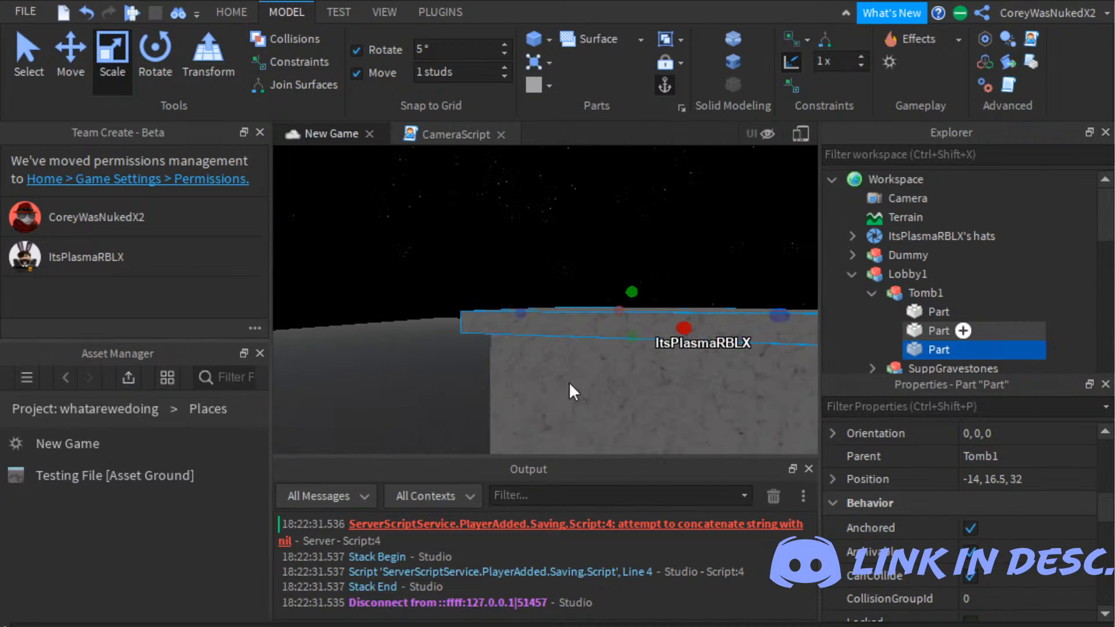
# Step: Scale the thin top slab outward along both long sides so it overhangs the marble block
pyautogui.click(799, 394)
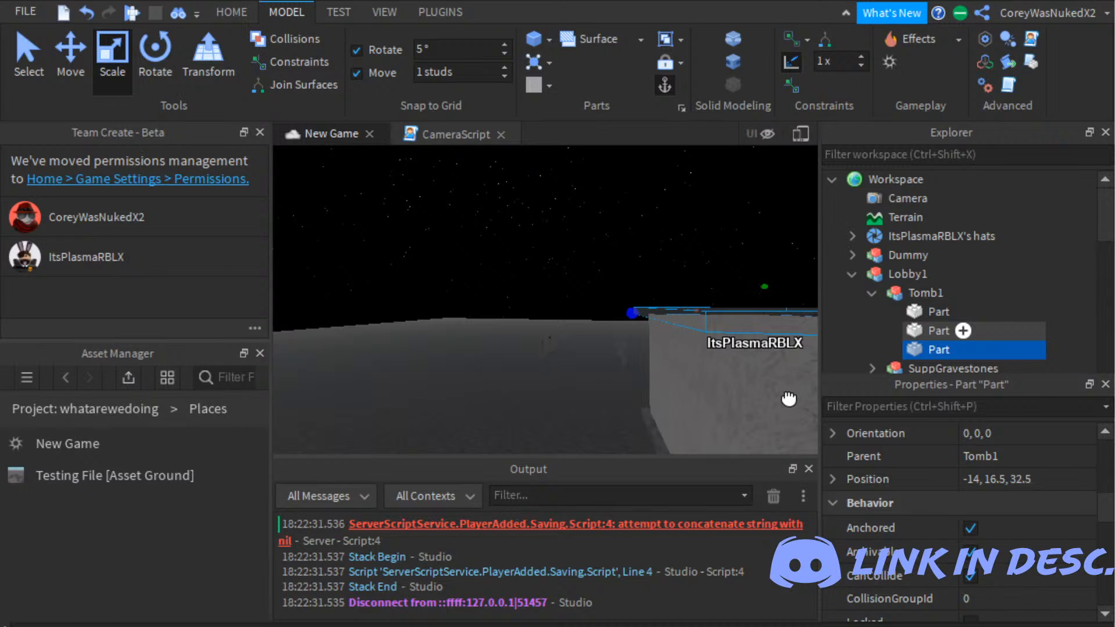
pyautogui.press('d')
pyautogui.moveTo(554, 399); pyautogui.dragTo(575, 365, button='right')
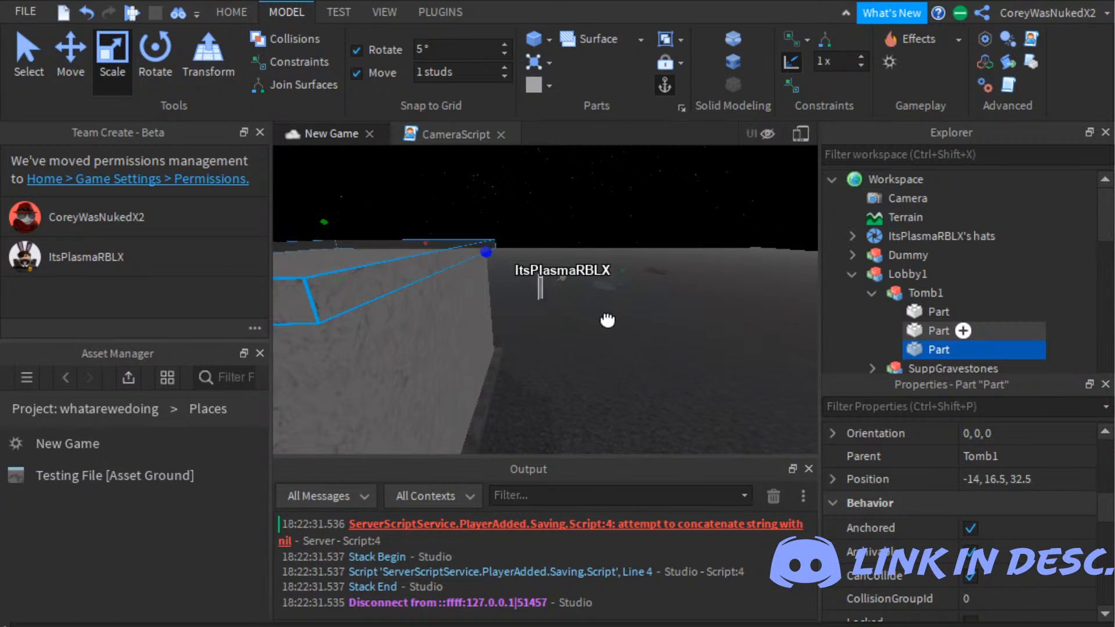
pyautogui.moveTo(607, 321); pyautogui.dragTo(622, 318)
pyautogui.press('s')
pyautogui.moveTo(621, 318); pyautogui.dragTo(620, 313, button='right')
pyautogui.press('w')
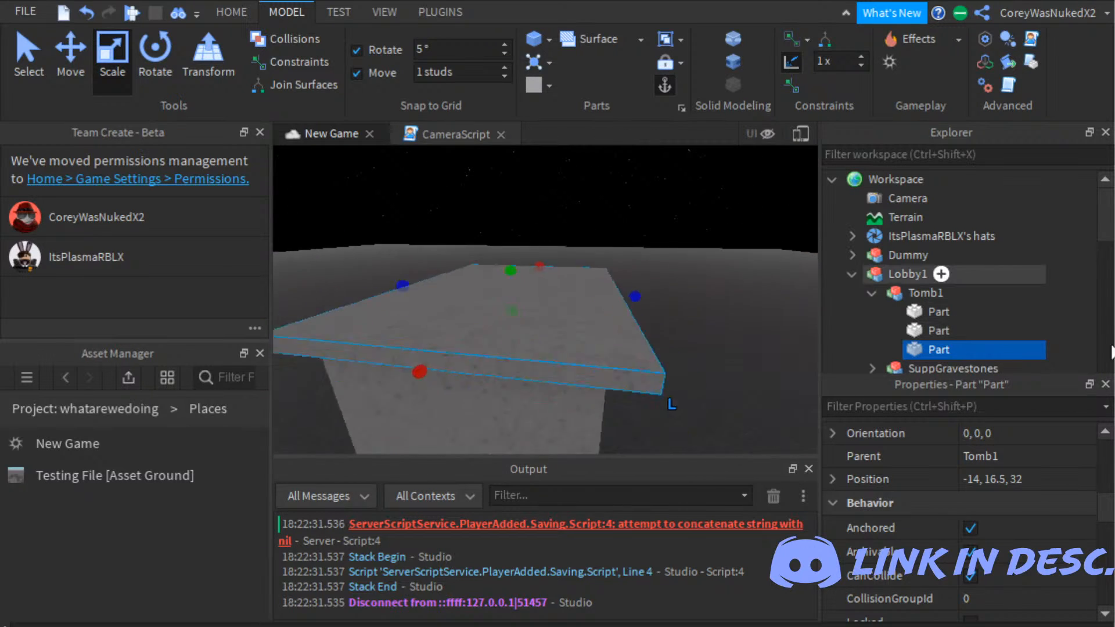
pyautogui.press('w')
pyautogui.moveTo(988, 286); pyautogui.dragTo(988, 308, button='right')
pyautogui.press('s')
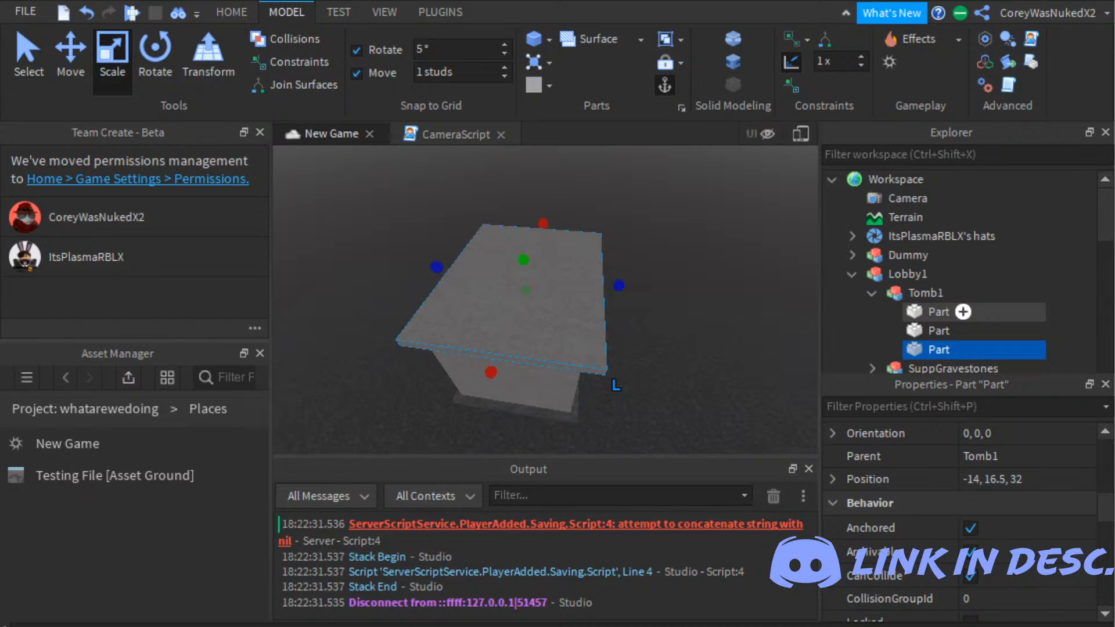
# Step: Insert a wedge part into Tomb1 and place it on a corner of the top slab
pyautogui.click(958, 312)
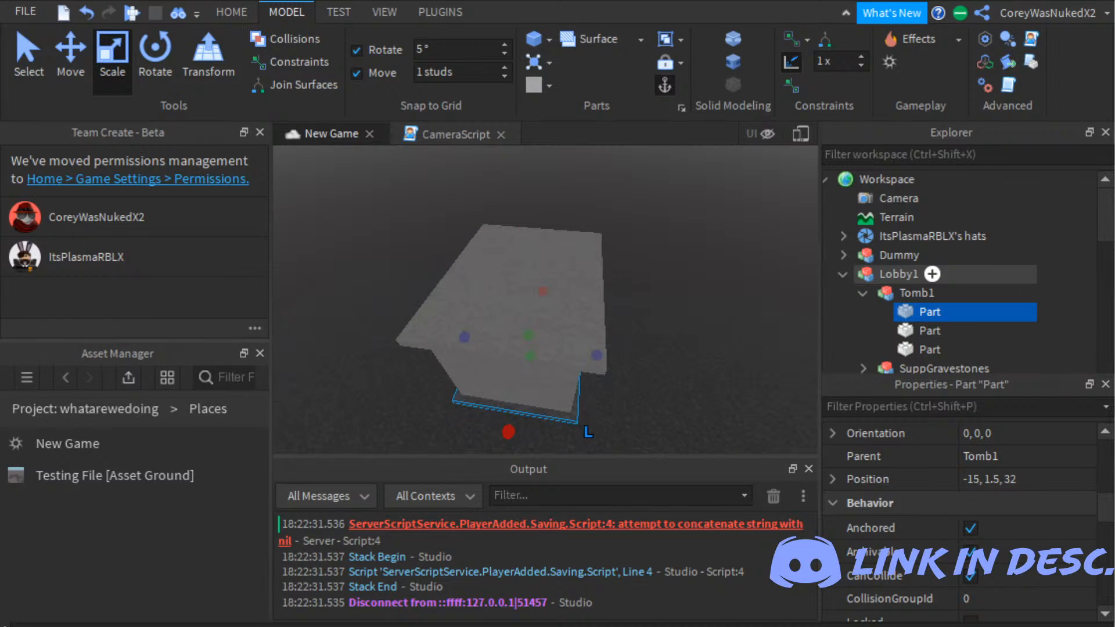
pyautogui.click(952, 293)
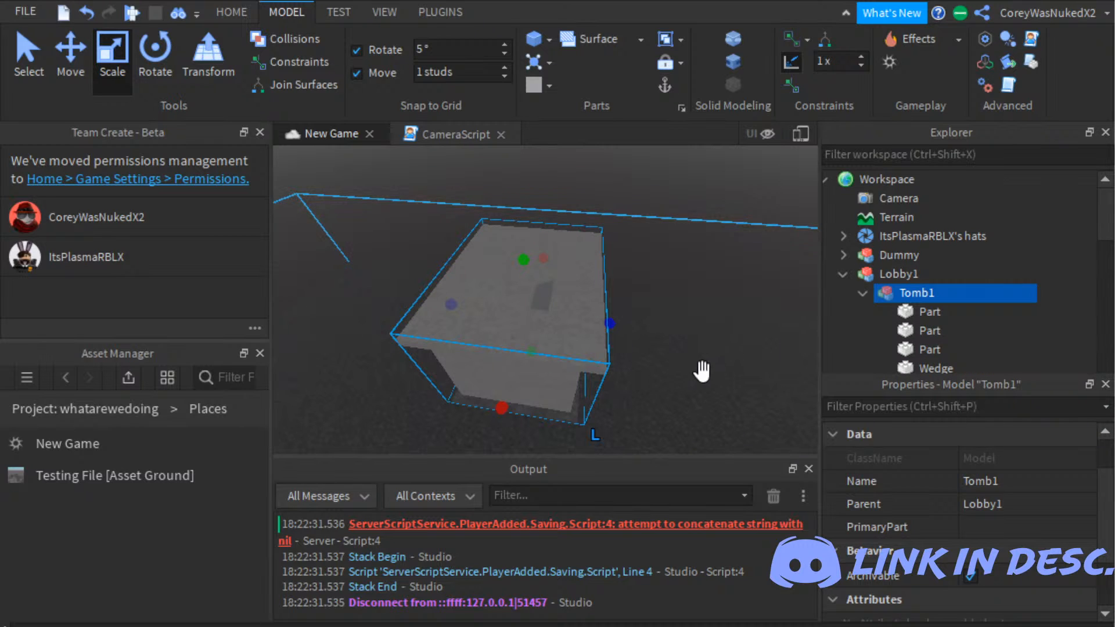
pyautogui.press('w')
pyautogui.moveTo(714, 349); pyautogui.dragTo(786, 324, button='right')
pyautogui.press('a')
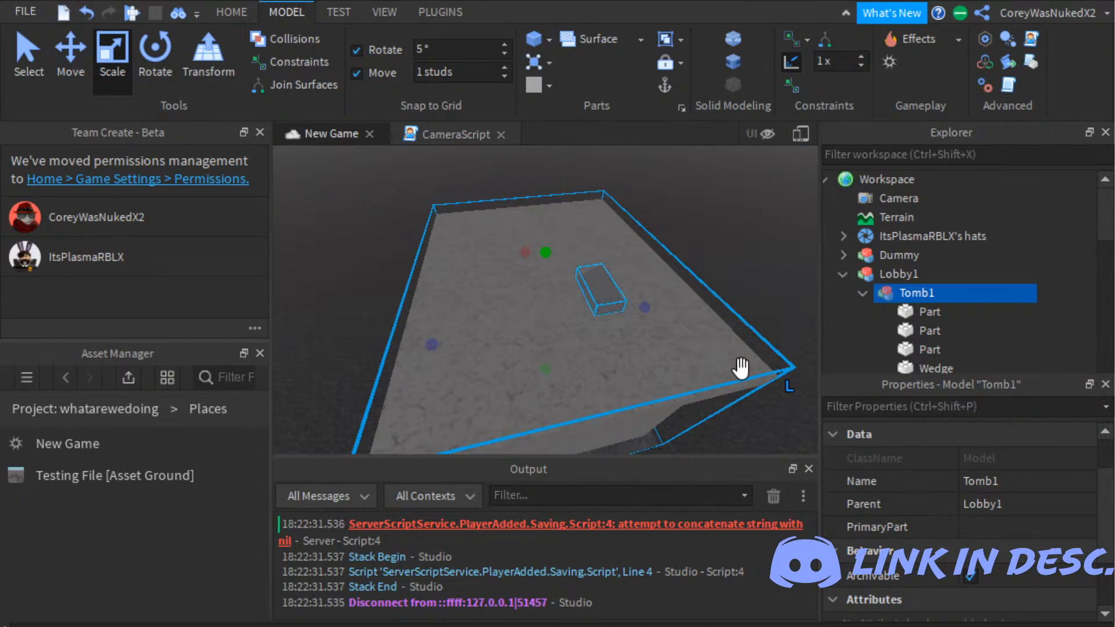
pyautogui.keyDown('alt'); pyautogui.moveTo(741, 367); pyautogui.dragTo(532, 493); pyautogui.keyUp('alt')
pyautogui.moveTo(534, 504); pyautogui.dragTo(533, 493, button='right')
pyautogui.keyDown('alt'); pyautogui.moveTo(533, 493); pyautogui.dragTo(509, 476); pyautogui.keyUp('alt')
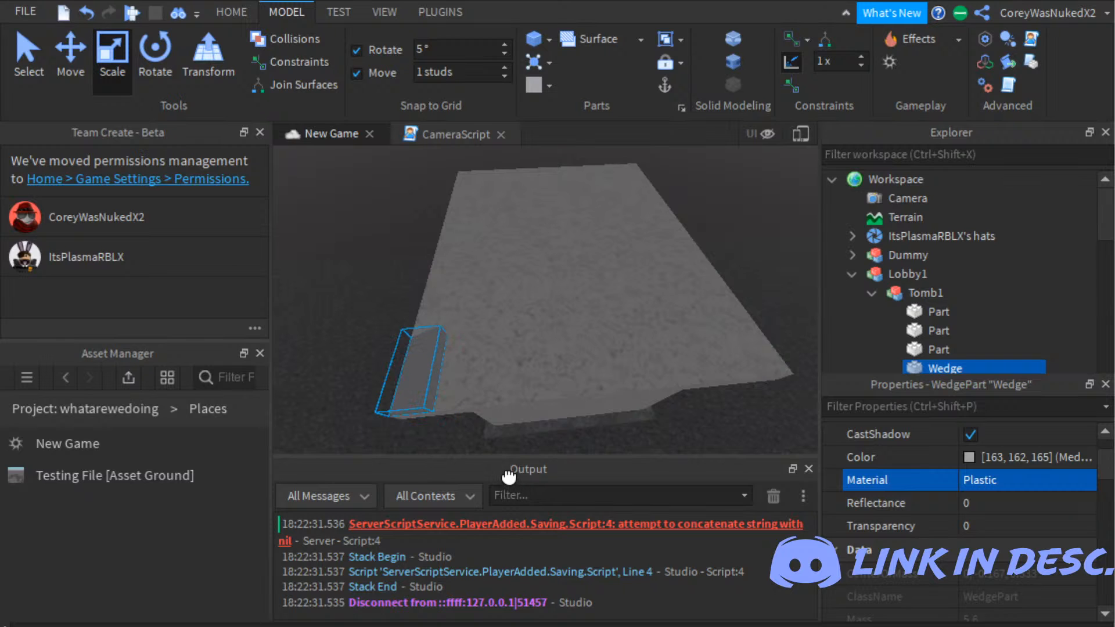
# Step: Anchor the new wedge on the top slab's corner
pyautogui.press('w')
pyautogui.moveTo(525, 473); pyautogui.dragTo(535, 475, button='right')
pyautogui.press('s')
pyautogui.press('w')
pyautogui.press('q')
pyautogui.press('e')
pyautogui.press('w')
pyautogui.press('s')
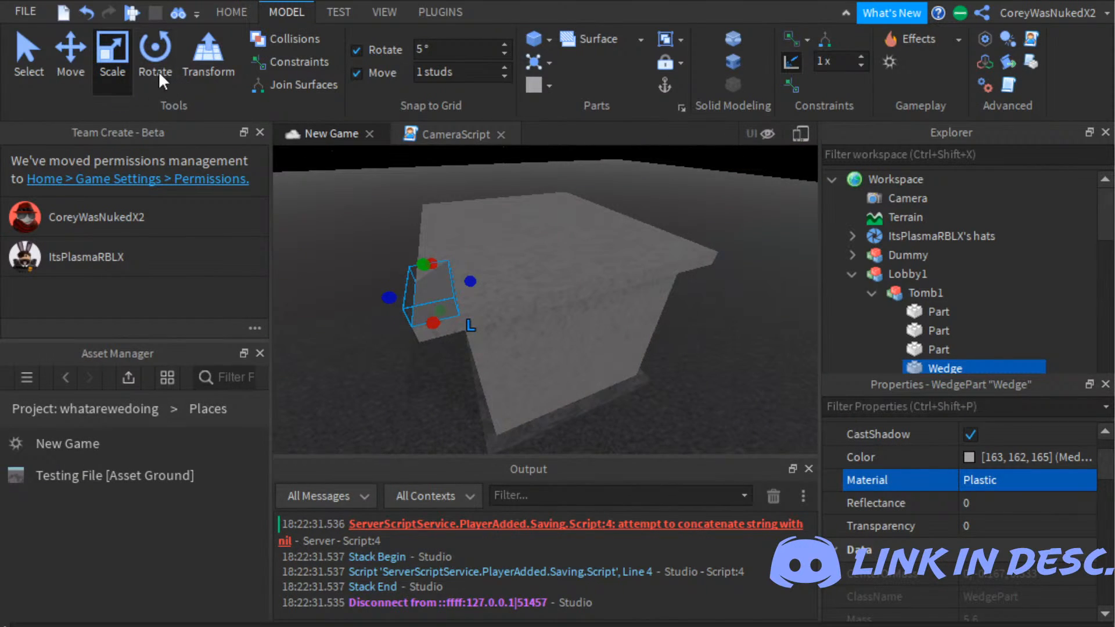
pyautogui.scroll(-3, 958, 523)
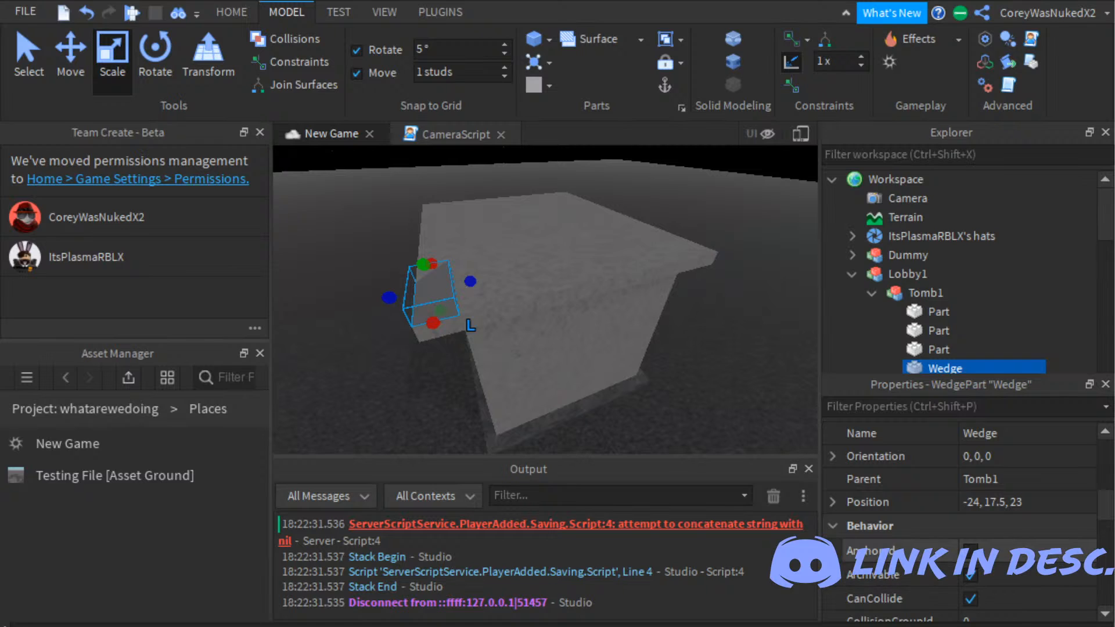
pyautogui.click(78, 64)
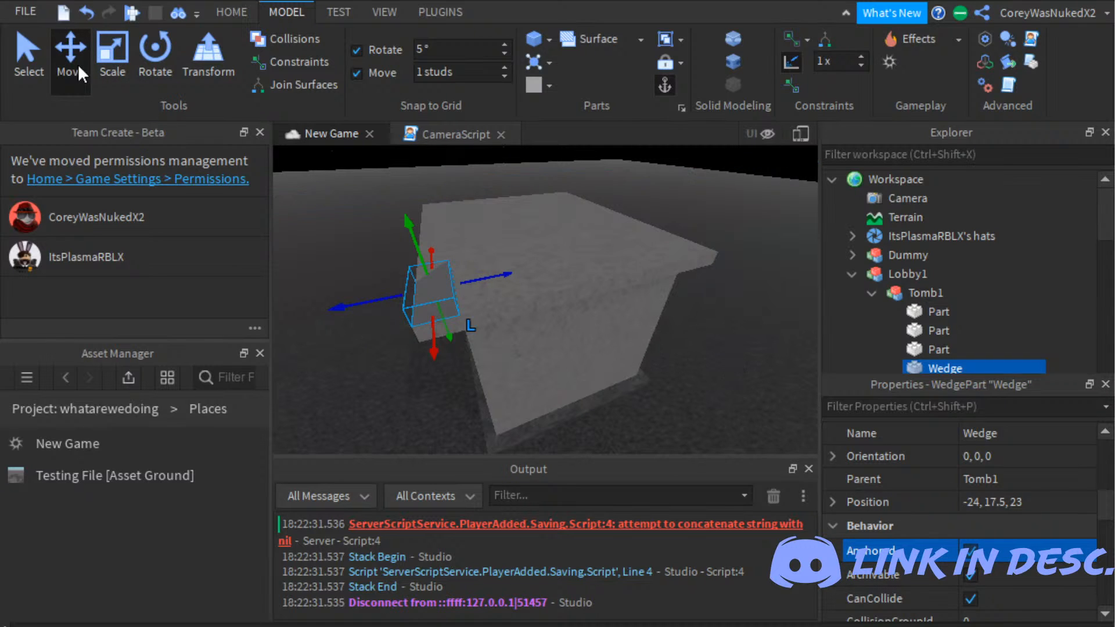
# Step: Scale the wedge inward from the long edge to the middle of the top slab
pyautogui.click(123, 76)
pyautogui.moveTo(593, 352); pyautogui.dragTo(742, 354)
pyautogui.moveTo(688, 341); pyautogui.dragTo(686, 349, button='right')
pyautogui.moveTo(782, 416); pyautogui.dragTo(708, 422)
pyautogui.moveTo(702, 421); pyautogui.dragTo(649, 420, button='right')
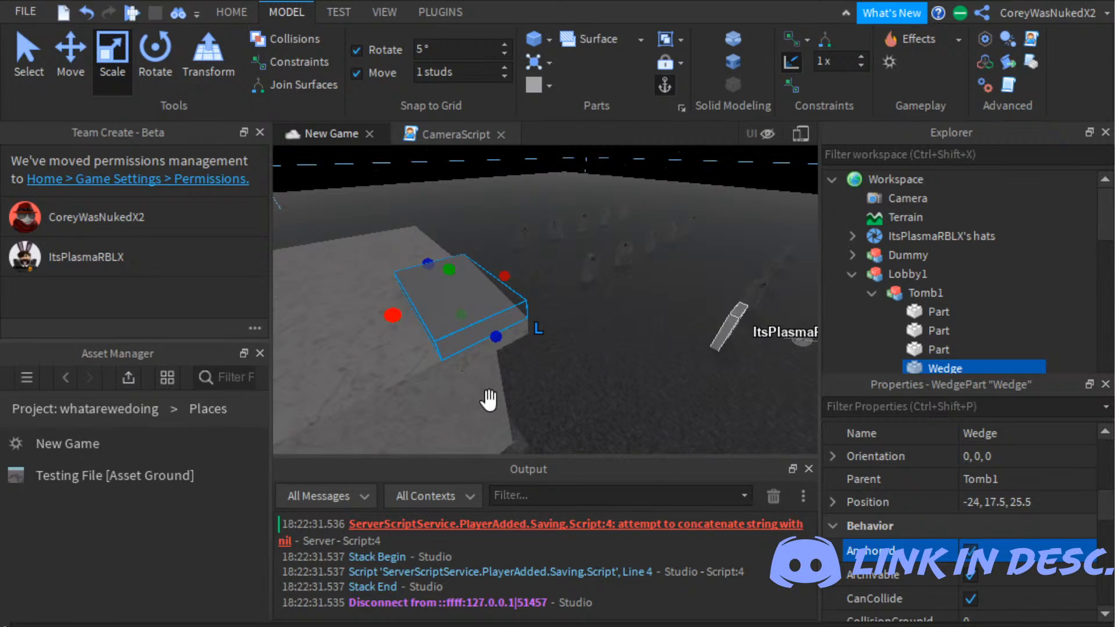
# Step: Stretch the wedge along the top slab's full length and scale it taller to form one sloping roof half
pyautogui.moveTo(489, 399); pyautogui.dragTo(676, 323)
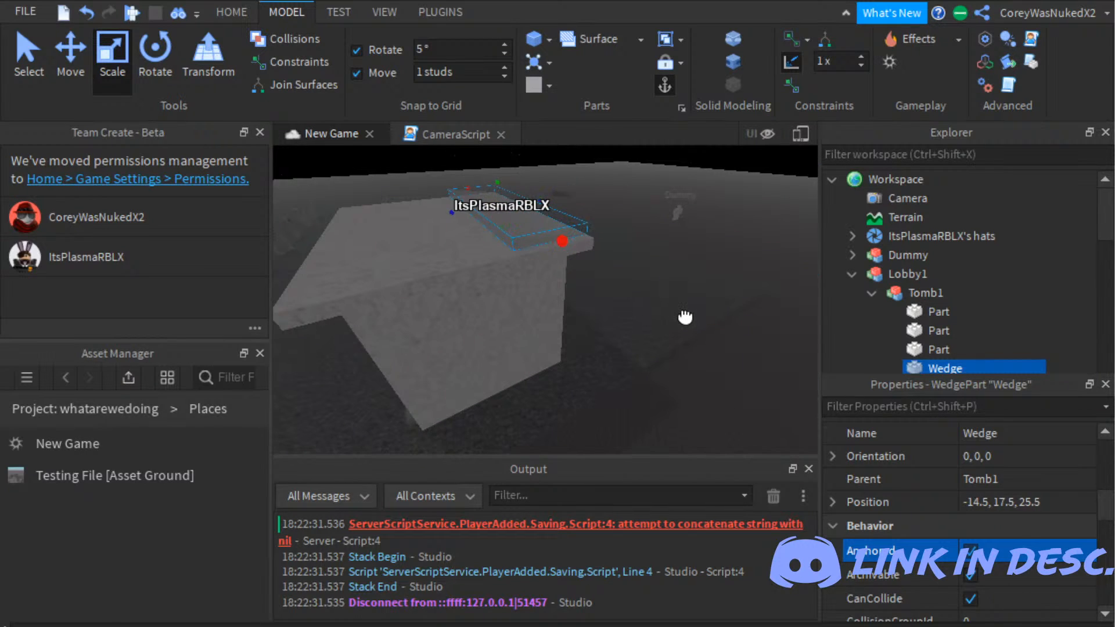
pyautogui.moveTo(685, 316); pyautogui.dragTo(808, 326, button='right')
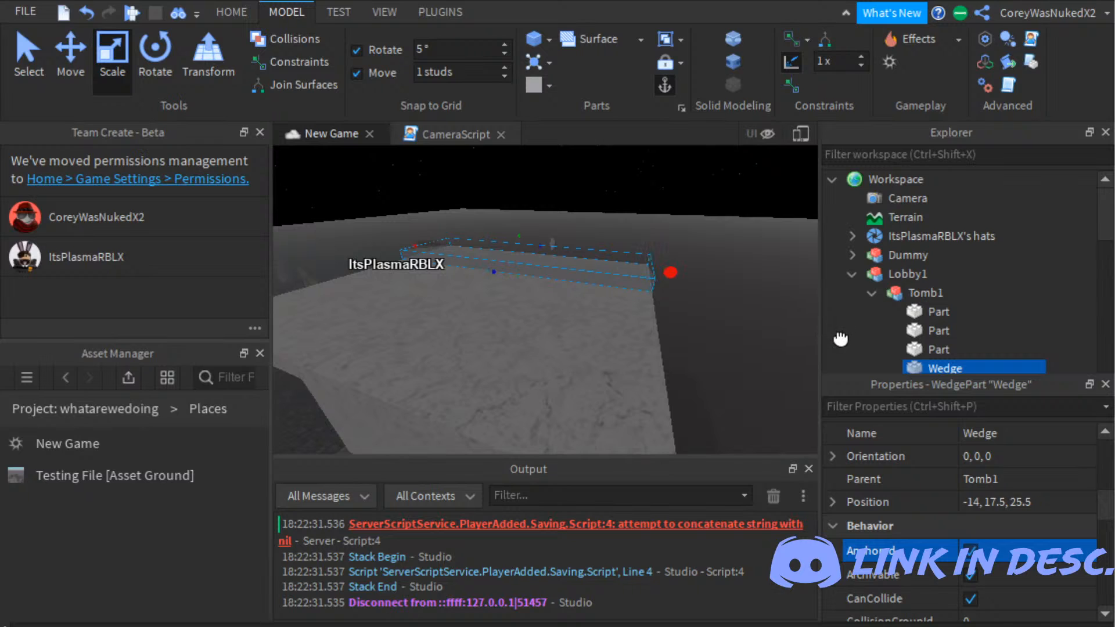
pyautogui.moveTo(840, 338); pyautogui.dragTo(837, 337)
pyautogui.moveTo(716, 335); pyautogui.dragTo(631, 359, button='right')
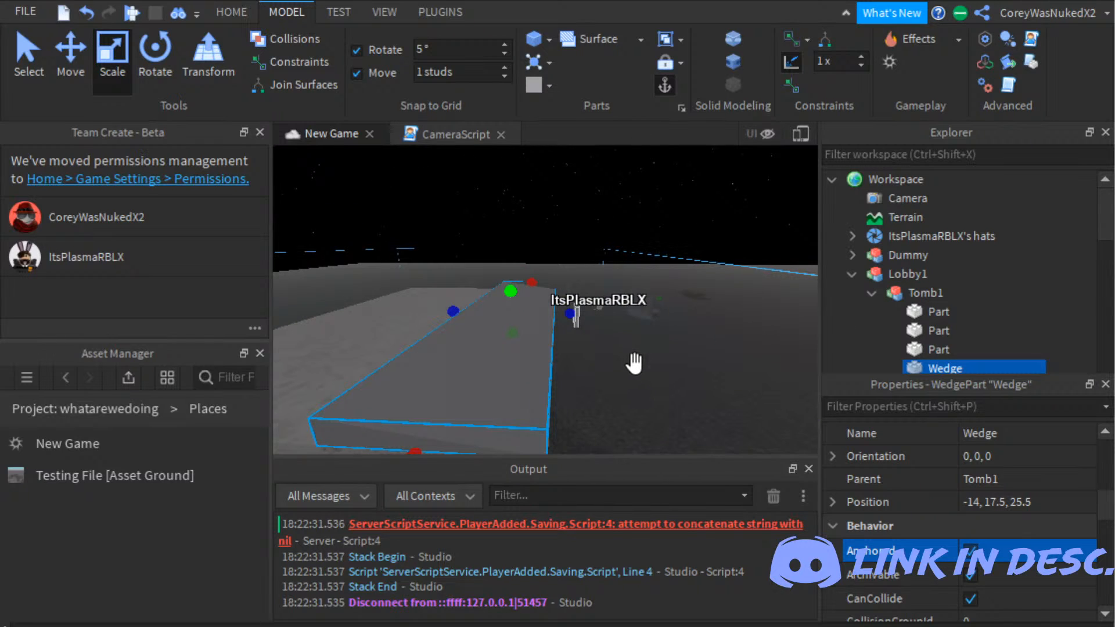
pyautogui.moveTo(633, 362); pyautogui.dragTo(641, 308)
pyautogui.moveTo(697, 431); pyautogui.dragTo(680, 434, button='right')
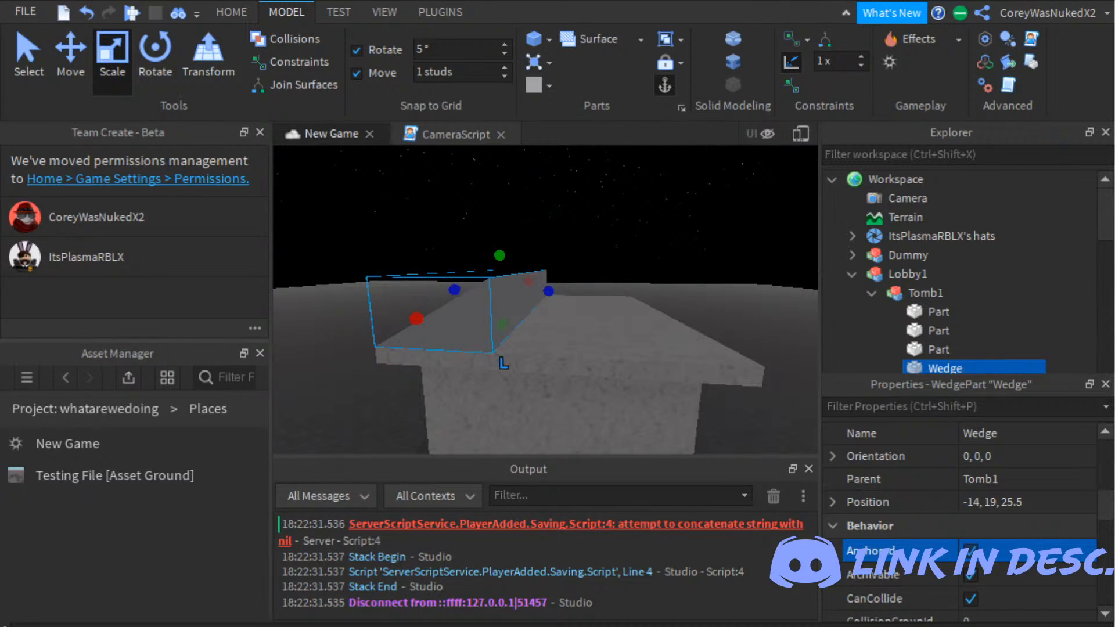
# Step: Duplicate the roof wedge in Tomb1, set the rotation snap to 15 degrees and rotate the copy 180 degrees about the vertical axis
pyautogui.scroll(-1, 964, 325)
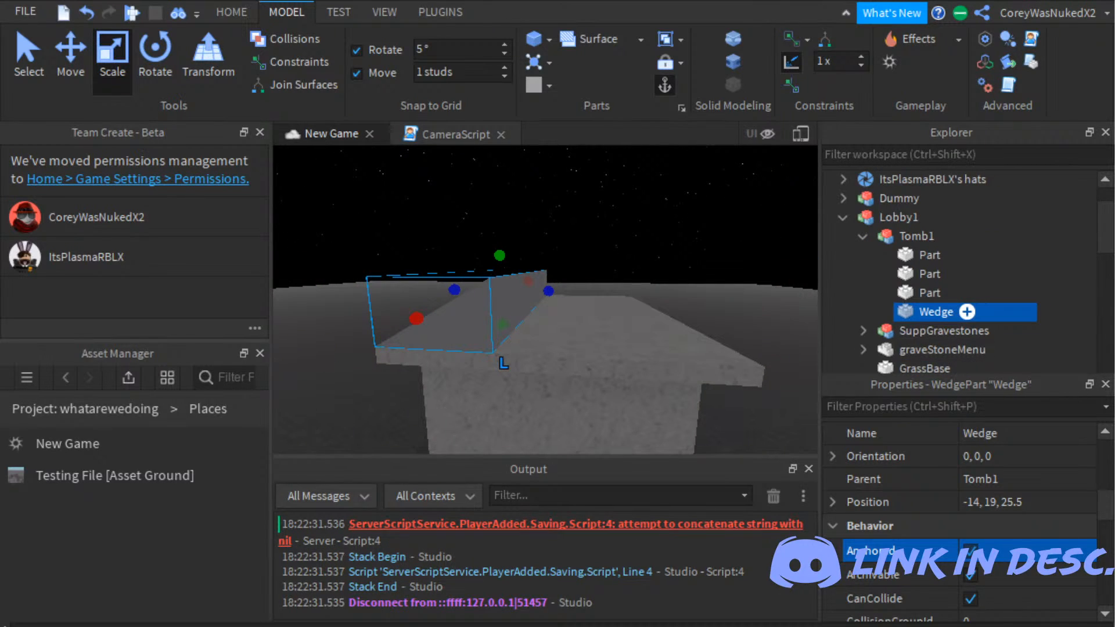
pyautogui.hotkey('ctrl', 'd')
pyautogui.hotkey('ctrl', '4')
pyautogui.moveTo(796, 215); pyautogui.dragTo(796, 214, button='right')
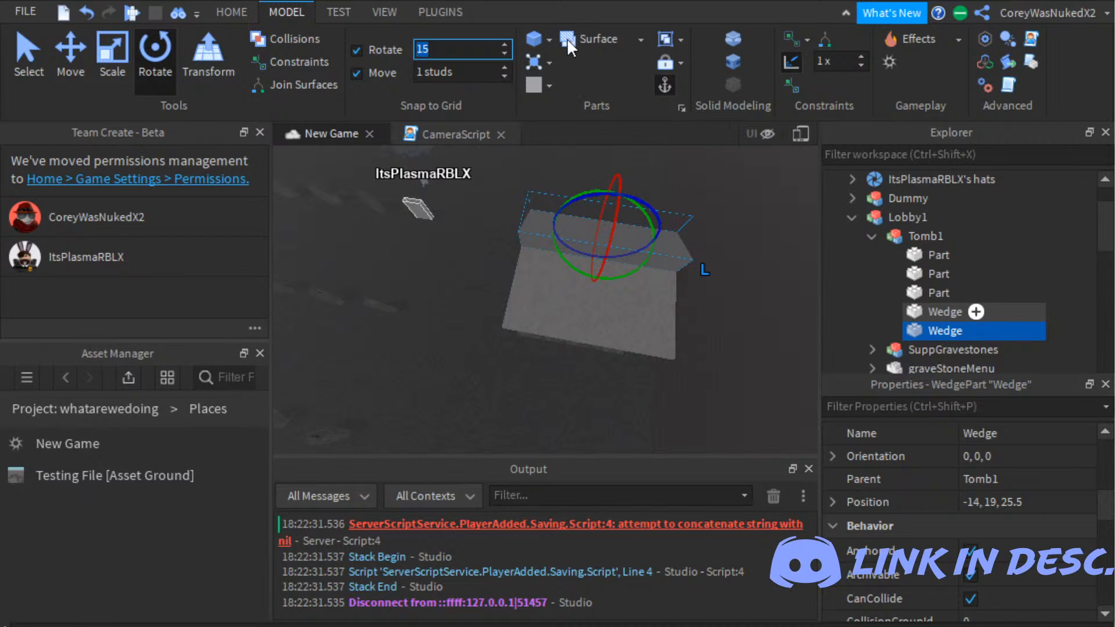
pyautogui.moveTo(713, 339)
pyautogui.mouseDown()
pyautogui.moveTo(823, 211)
pyautogui.moveTo(779, 224)
pyautogui.mouseUp()
pyautogui.hotkey('ctrl', 'l')
# Step: Move the rotated wedge to the opposite long edge of the top slab so it mirrors the first roof half
pyautogui.click(86, 58)
pyautogui.moveTo(410, 200); pyautogui.dragTo(410, 201, button='right')
pyautogui.moveTo(773, 398); pyautogui.dragTo(834, 401)
pyautogui.moveTo(451, 447); pyautogui.dragTo(451, 447, button='right')
pyautogui.scroll(3, 451, 447)
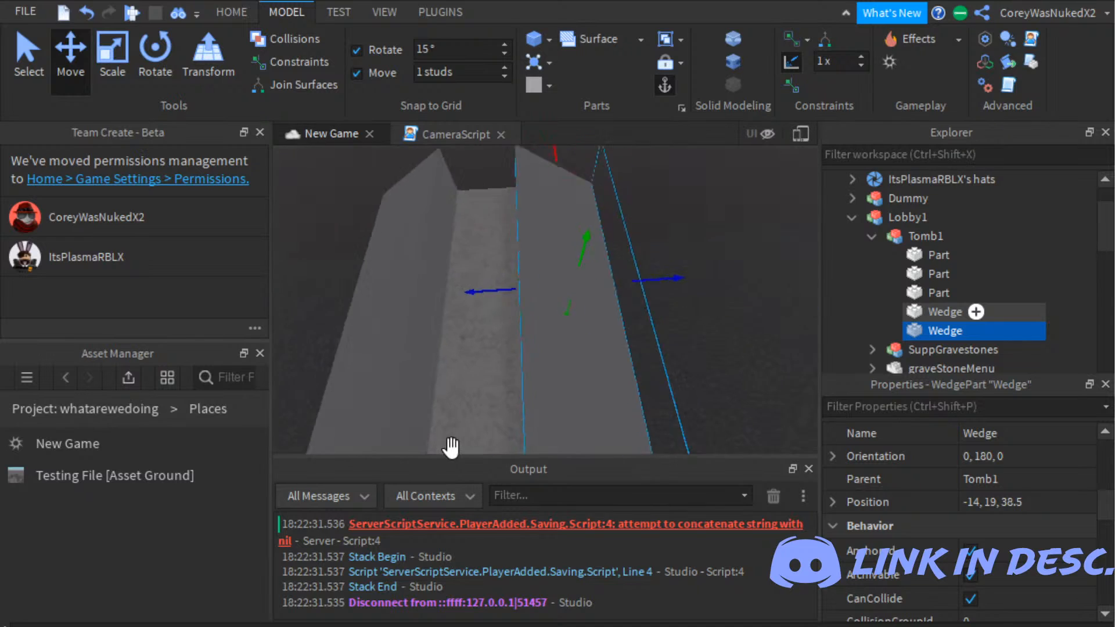
pyautogui.scroll(-4, 451, 447)
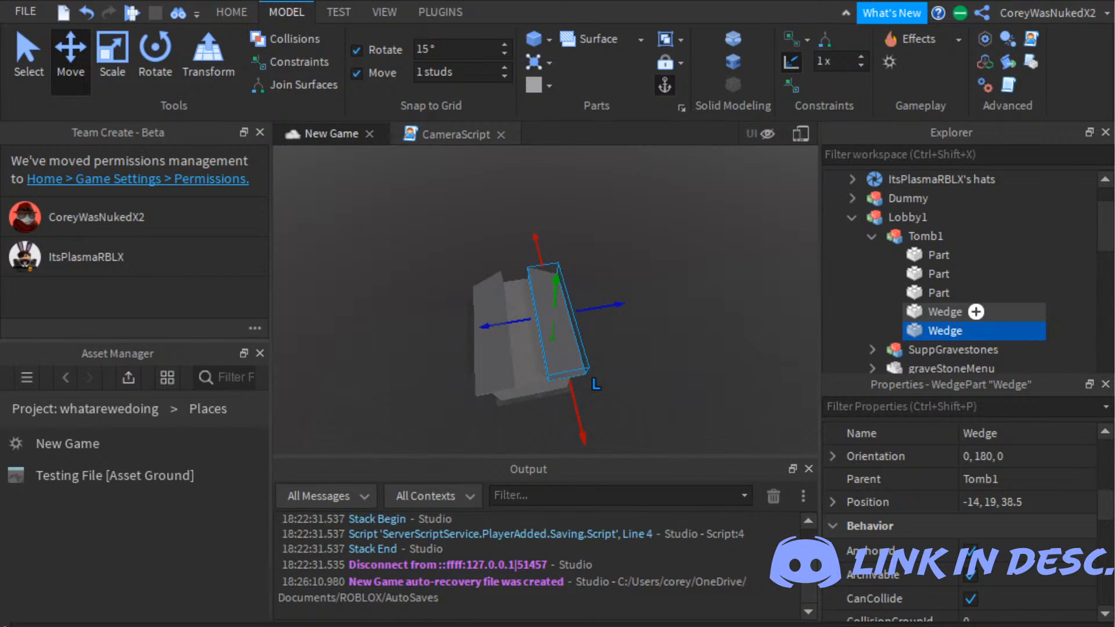
pyautogui.moveTo(833, 407); pyautogui.dragTo(844, 413, button='right')
pyautogui.scroll(3, 832, 406)
pyautogui.scroll(-3, 832, 406)
# Step: Duplicate the tomb's top slab and raise the copy by 1 stud
pyautogui.click(938, 293)
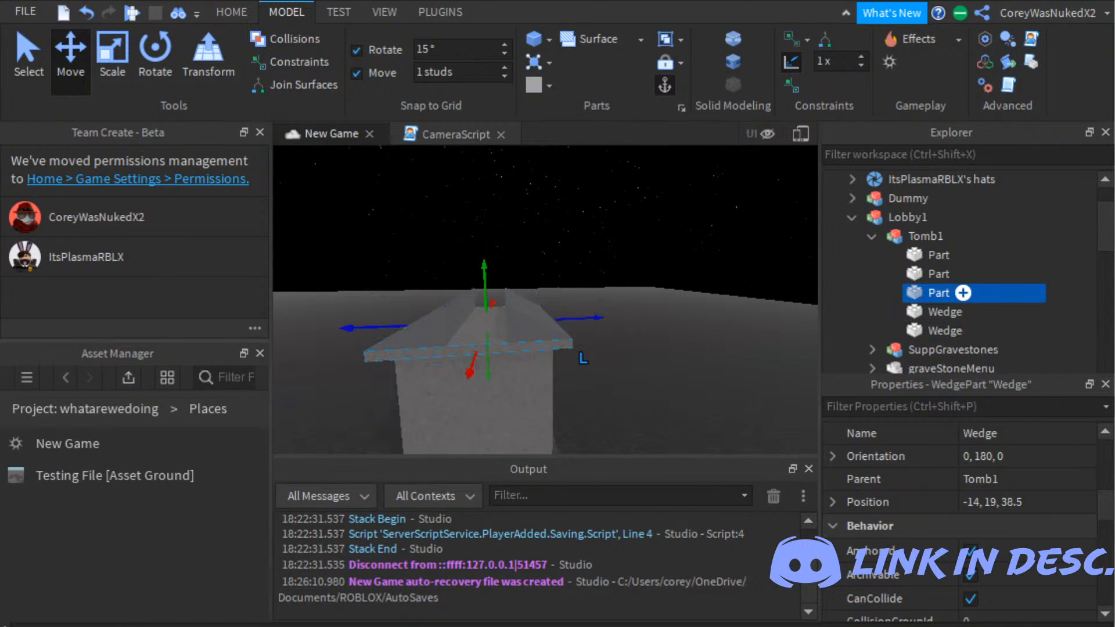
pyautogui.hotkey('ctrl', 'd')
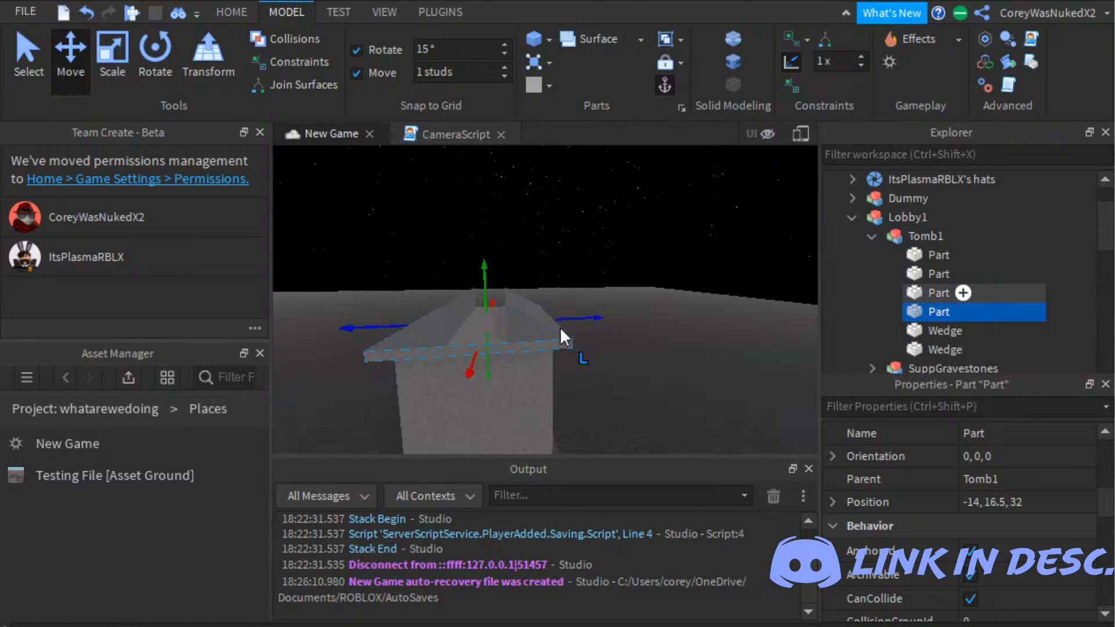
pyautogui.moveTo(609, 327); pyautogui.dragTo(603, 315)
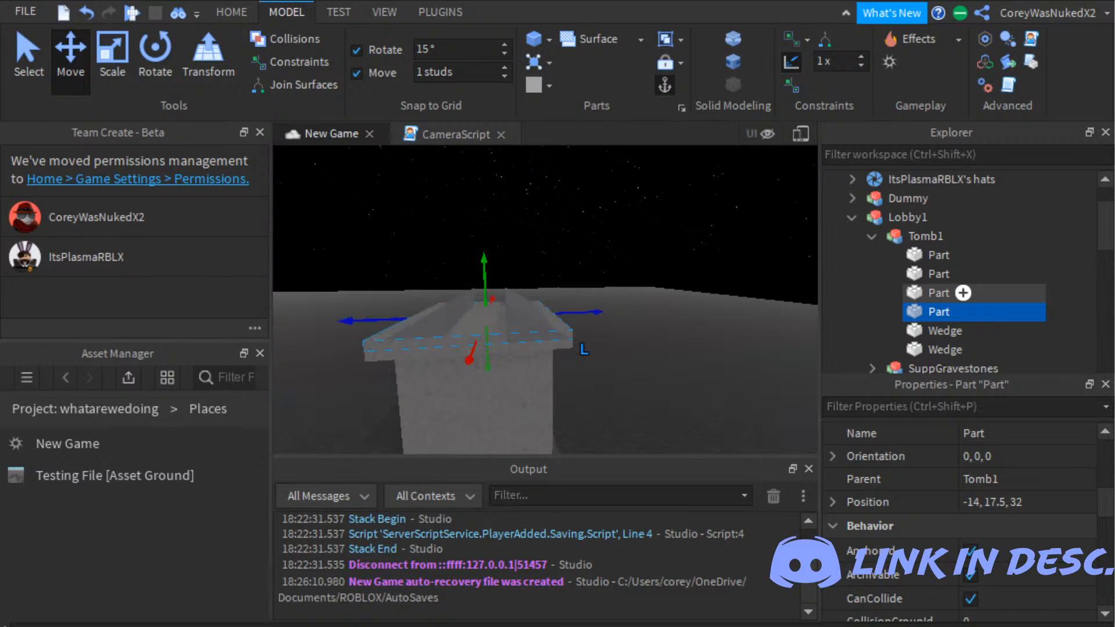
# Step: Narrow the copied slab from both sides to the gap between the roof wedges and scale it up to the wedges' peak height
pyautogui.click(112, 82)
pyautogui.moveTo(497, 408); pyautogui.dragTo(705, 424)
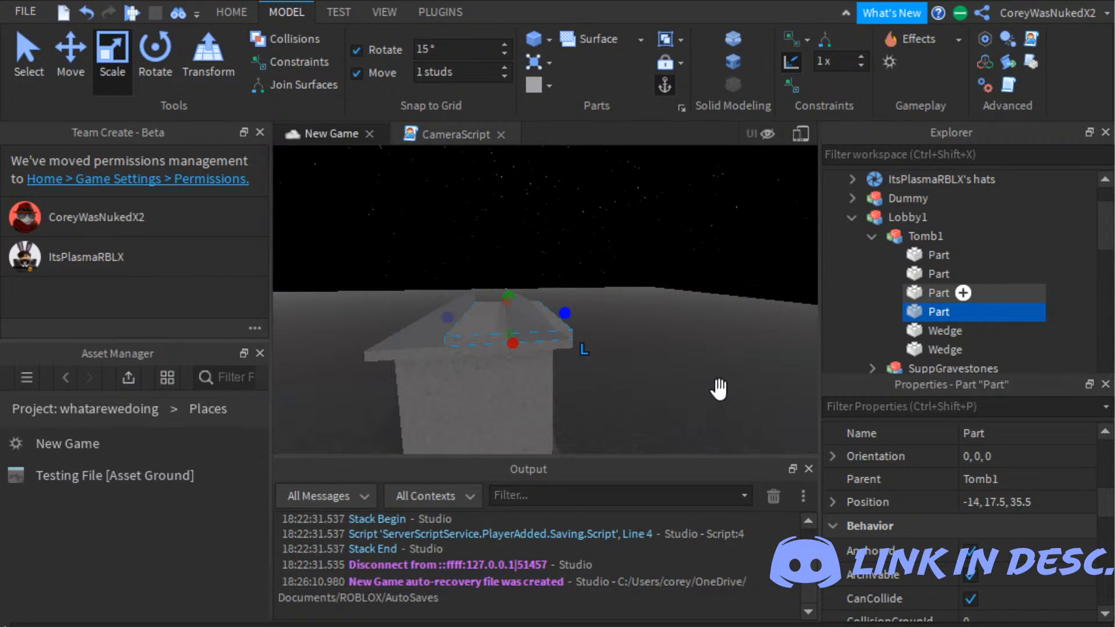
pyautogui.moveTo(658, 395); pyautogui.dragTo(664, 389)
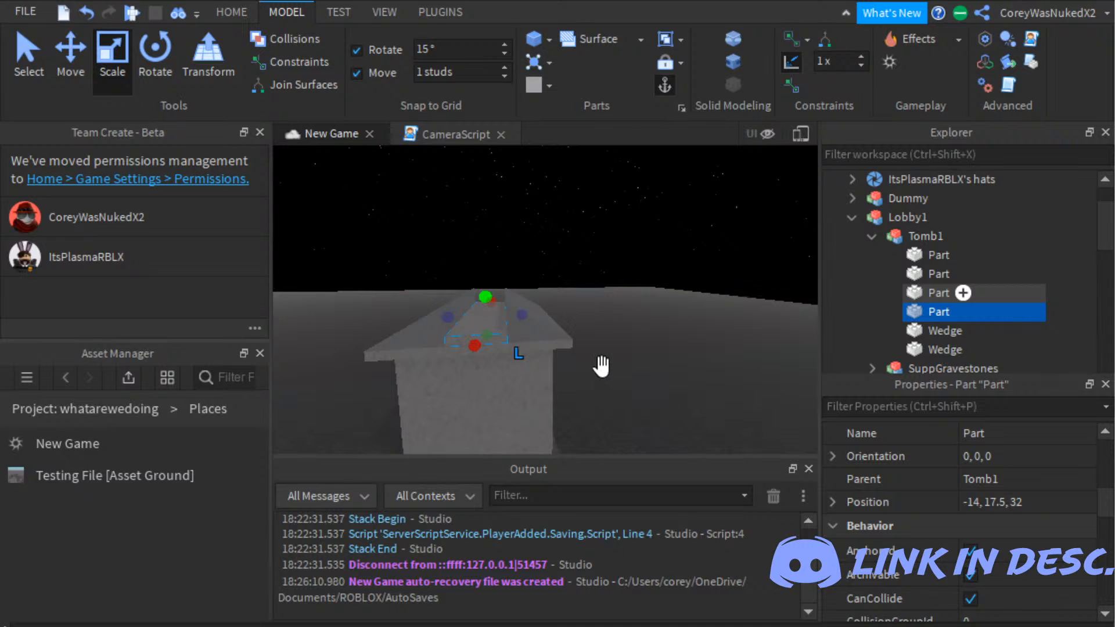
pyautogui.press('w')
pyautogui.moveTo(691, 380); pyautogui.dragTo(691, 381, button='right')
pyautogui.press('w')
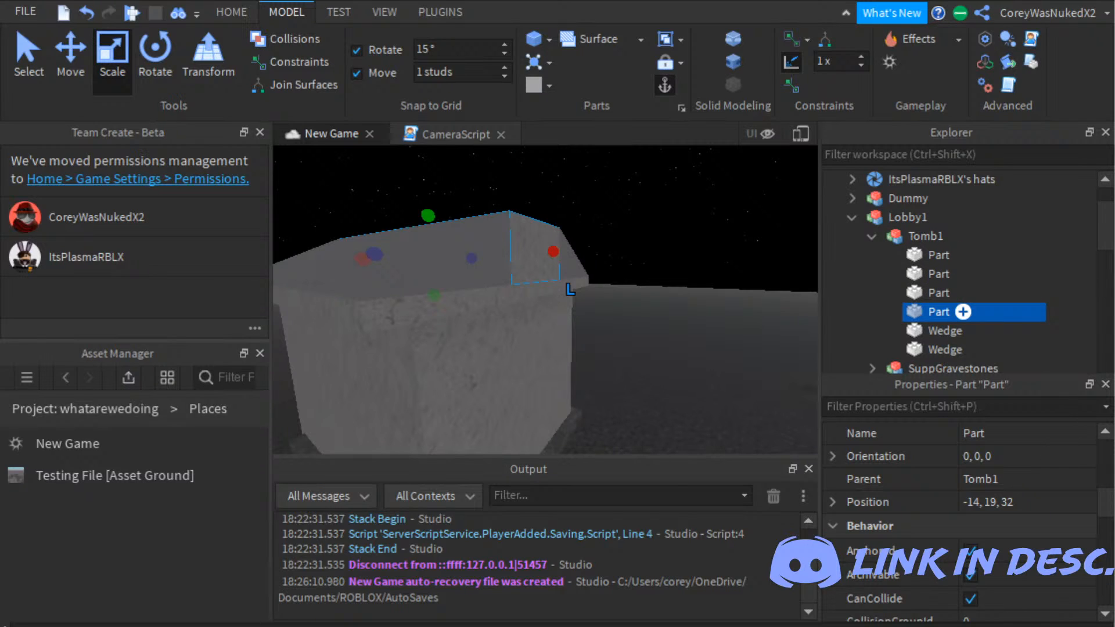
# Step: Duplicate the block between the roof wedges and lower the copy to the bottom of the tomb
pyautogui.hotkey('ctrl', 'd')
pyautogui.click(72, 55)
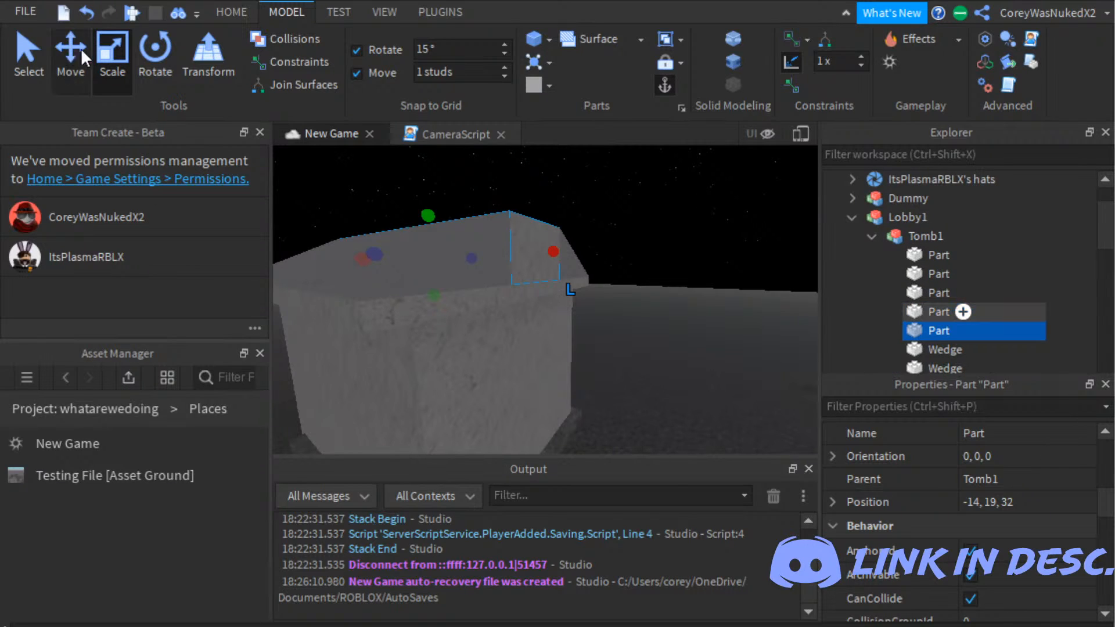
pyautogui.moveTo(530, 220); pyautogui.dragTo(529, 402)
pyautogui.moveTo(672, 429); pyautogui.dragTo(672, 428, button='right')
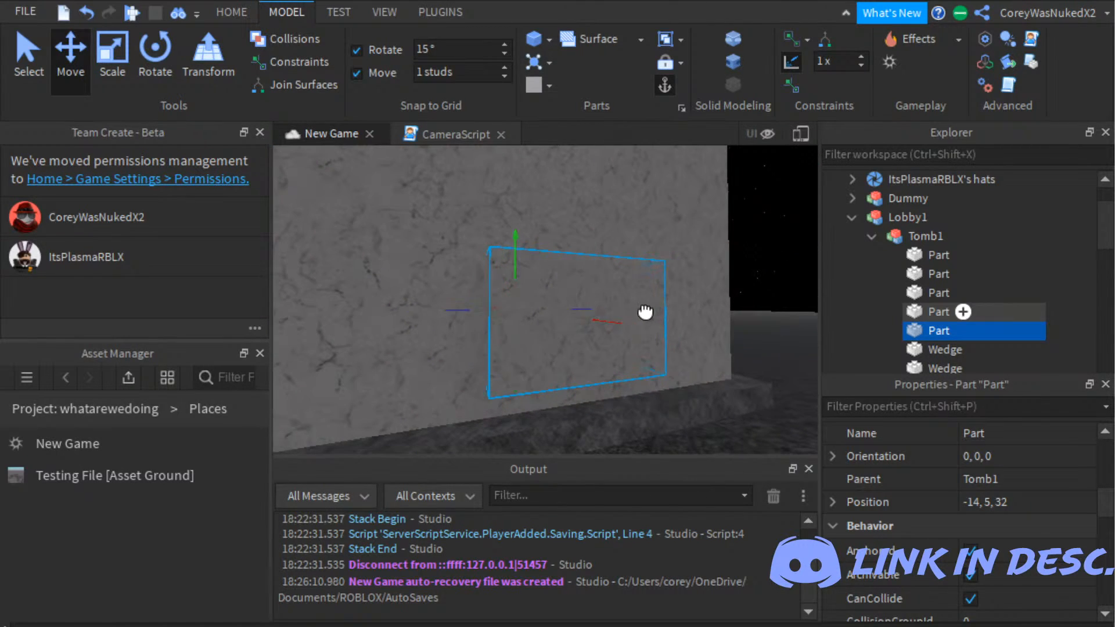
pyautogui.moveTo(645, 311); pyautogui.dragTo(646, 338)
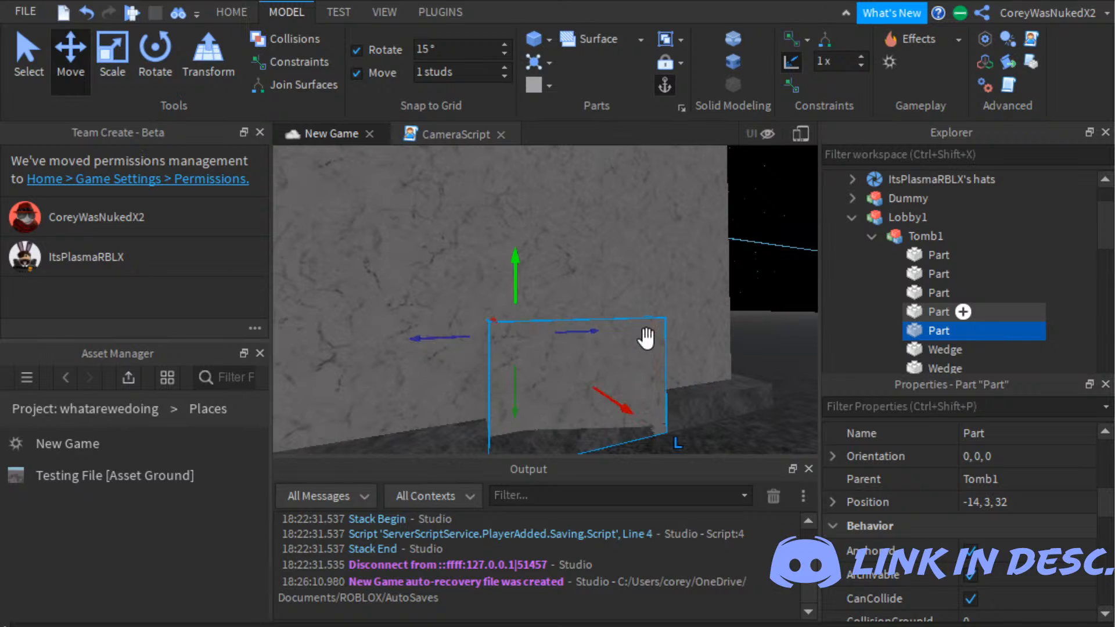
pyautogui.moveTo(646, 339); pyautogui.dragTo(645, 339, button='right')
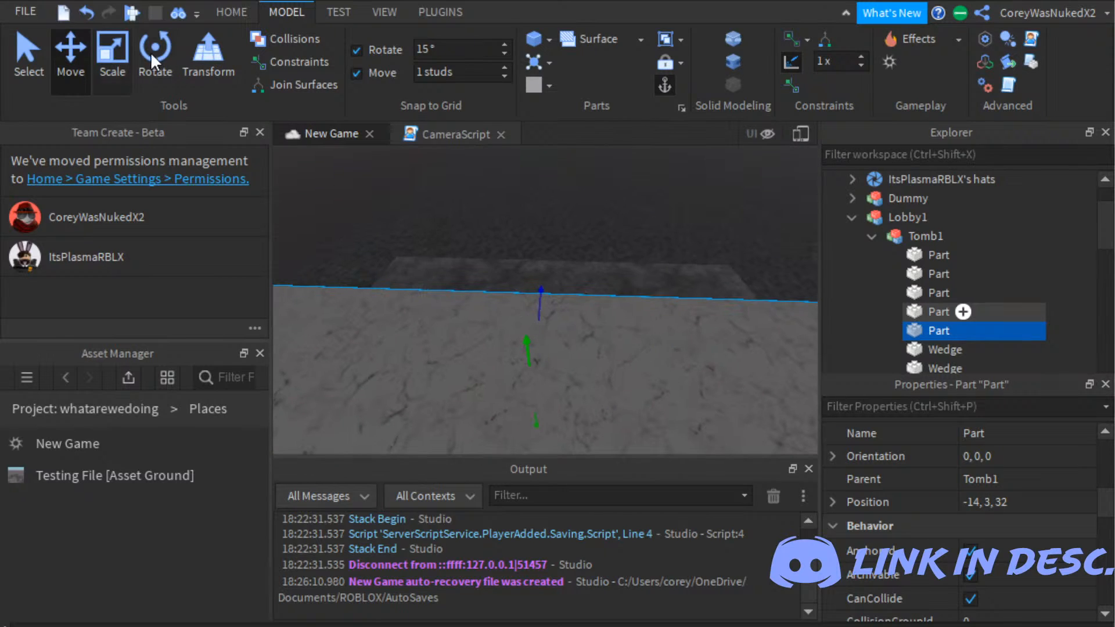
# Step: Shorten the lowered block at one end so it stops inside the tomb, and scale it taller to doorway height
pyautogui.click(114, 56)
pyautogui.moveTo(425, 279); pyautogui.dragTo(425, 280, button='right')
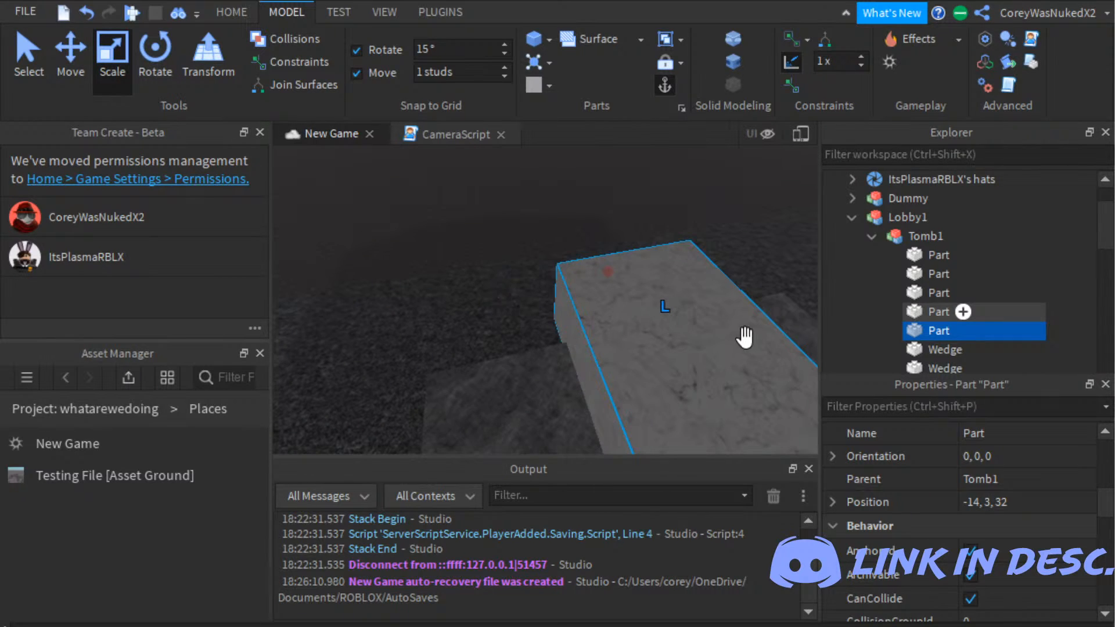
pyautogui.moveTo(755, 337); pyautogui.dragTo(840, 446)
pyautogui.moveTo(841, 446); pyautogui.dragTo(841, 445, button='right')
pyautogui.scroll(3, 747, 330)
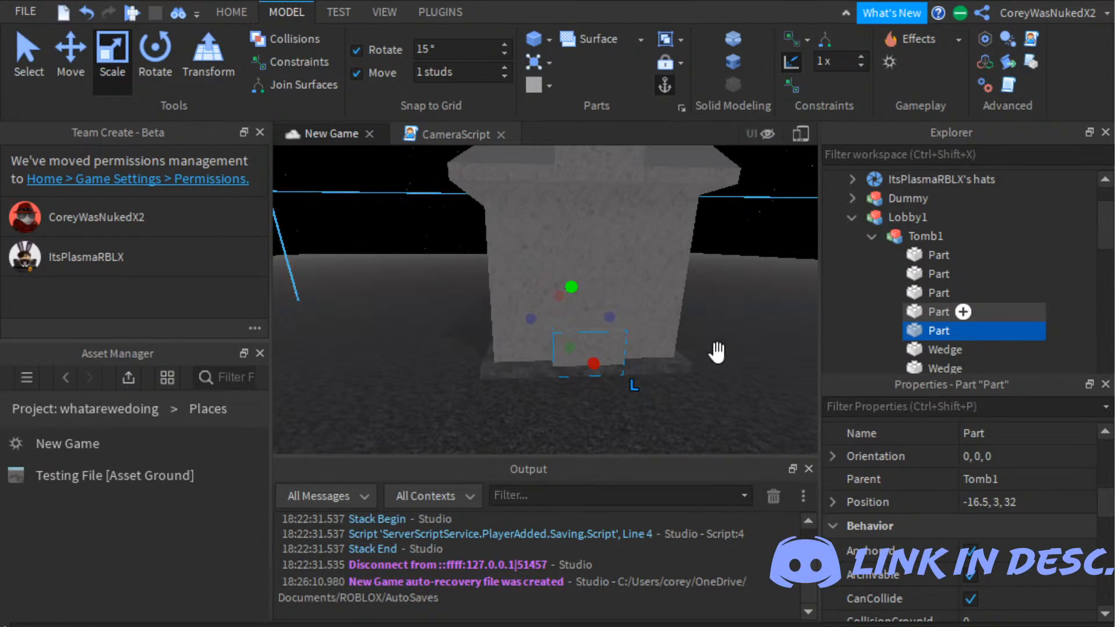
pyautogui.moveTo(717, 351); pyautogui.dragTo(714, 273)
pyautogui.moveTo(802, 381); pyautogui.dragTo(802, 381, button='right')
pyautogui.scroll(2, 802, 381)
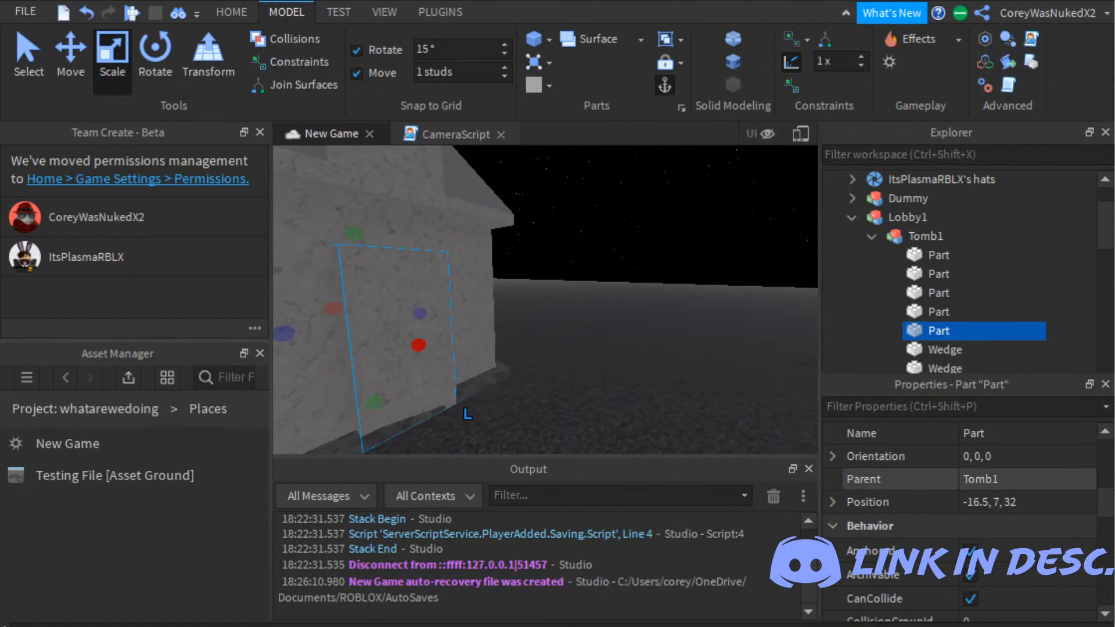
# Step: Set the doorway block's BrickColor to Smoky grey and negate it into a negative part
pyautogui.scroll(4, 1024, 517)
pyautogui.click(1025, 458)
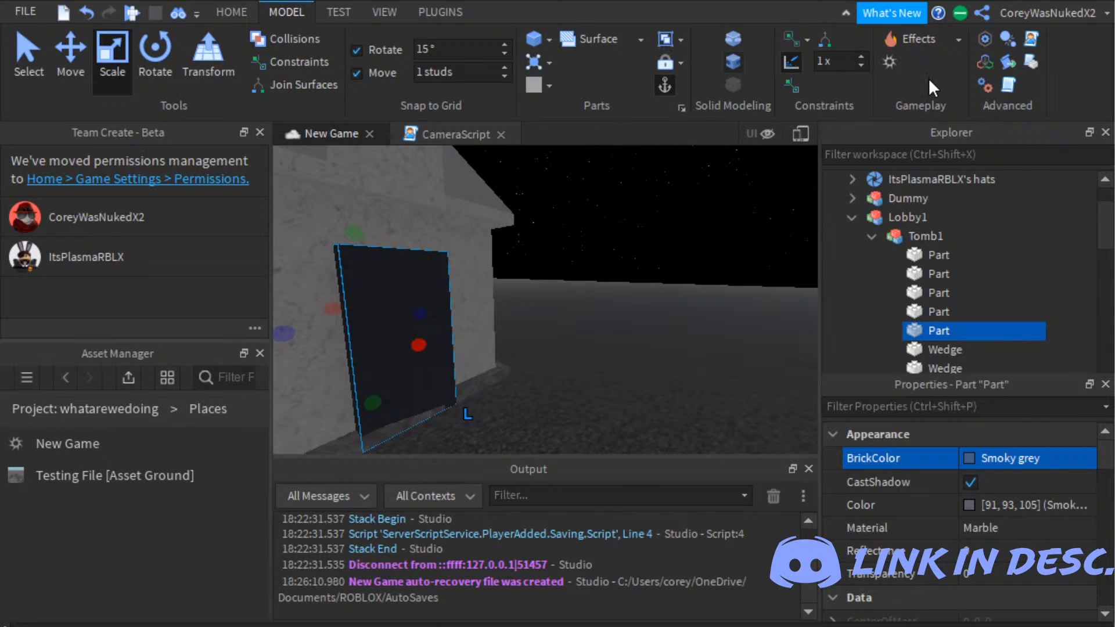
pyautogui.hotkey('ctrl', 'shift', 'n')
pyautogui.scroll(-1, 958, 285)
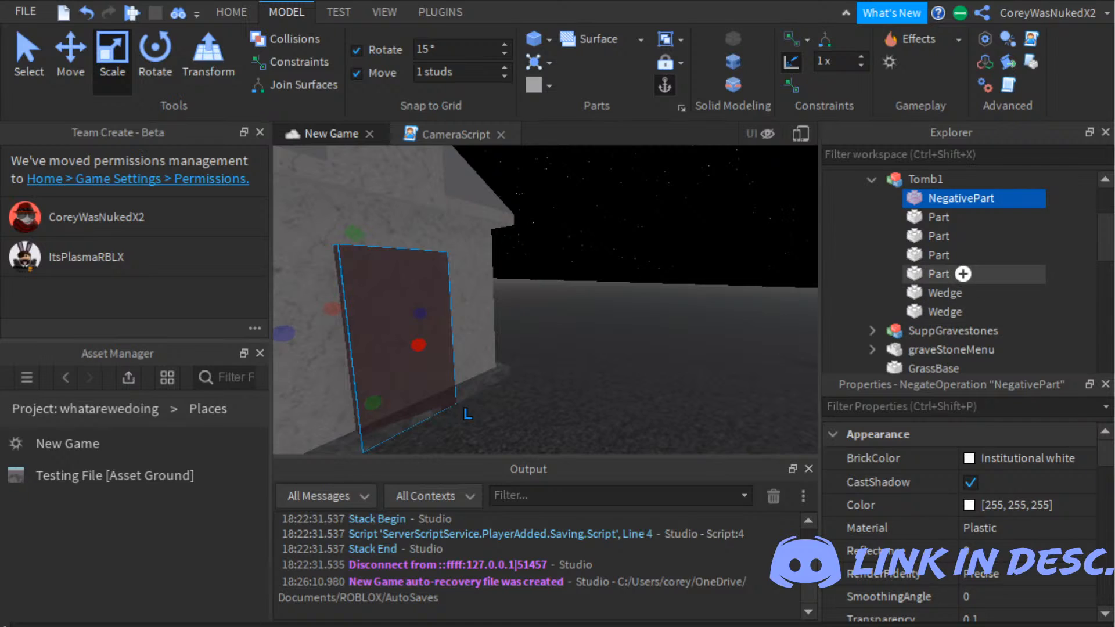
# Step: Try a union of the negative doorway block with the tomb's body and base slab, and undo it
pyautogui.click(941, 217)
pyautogui.click(935, 235)
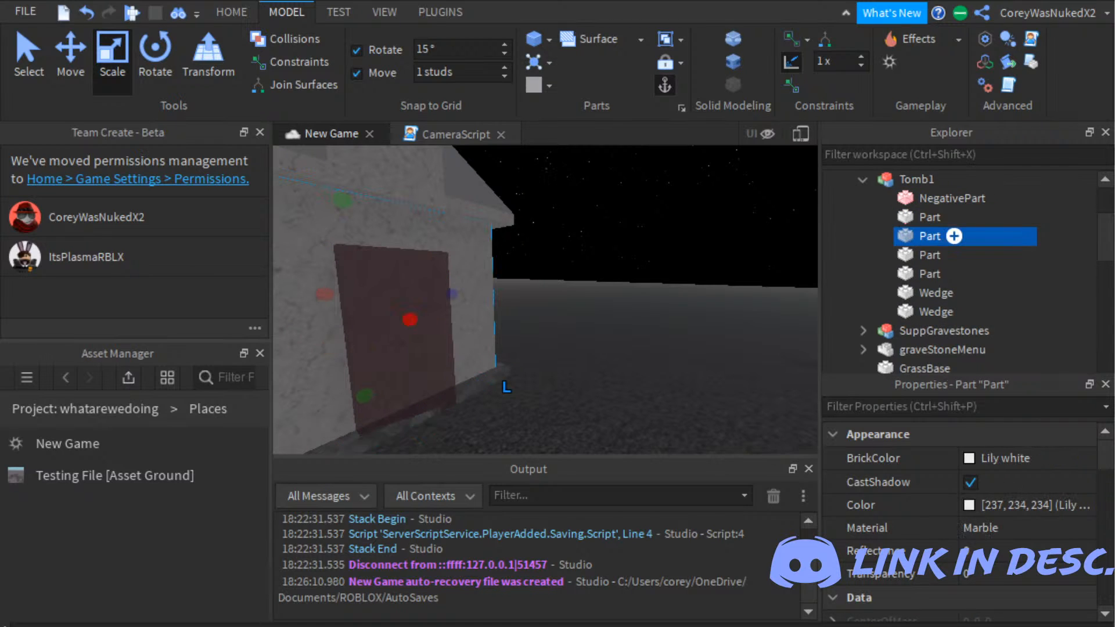
pyautogui.keyDown('shift'); pyautogui.click(952, 198); pyautogui.keyUp('shift')
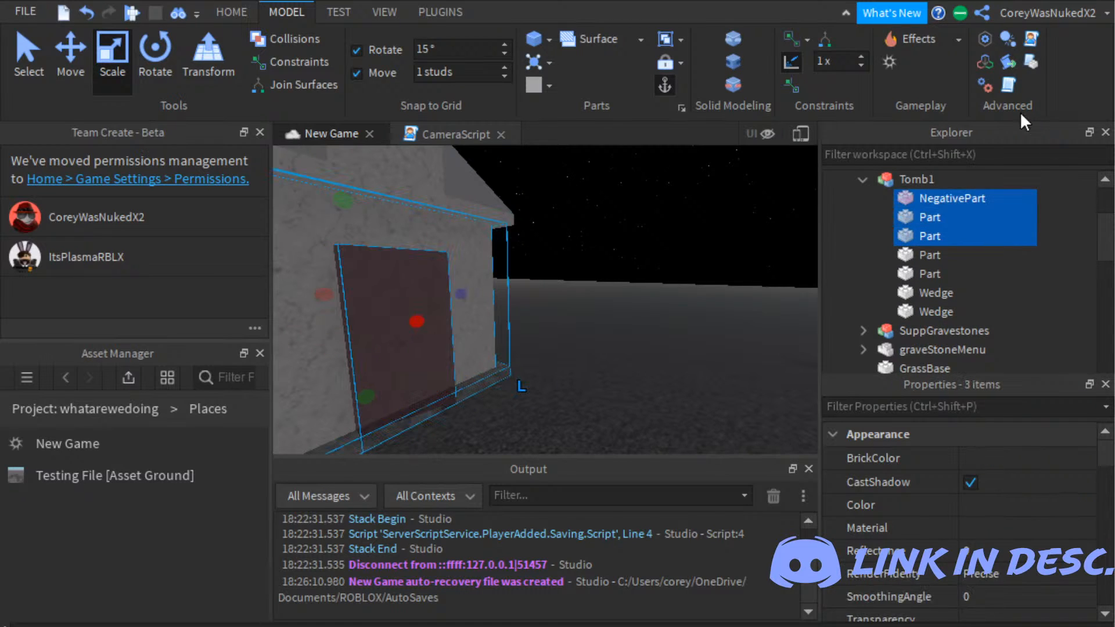
pyautogui.hotkey('ctrl', 'shift', 'g')
pyautogui.moveTo(747, 382); pyautogui.dragTo(743, 383, button='right')
pyautogui.scroll(5, 743, 382)
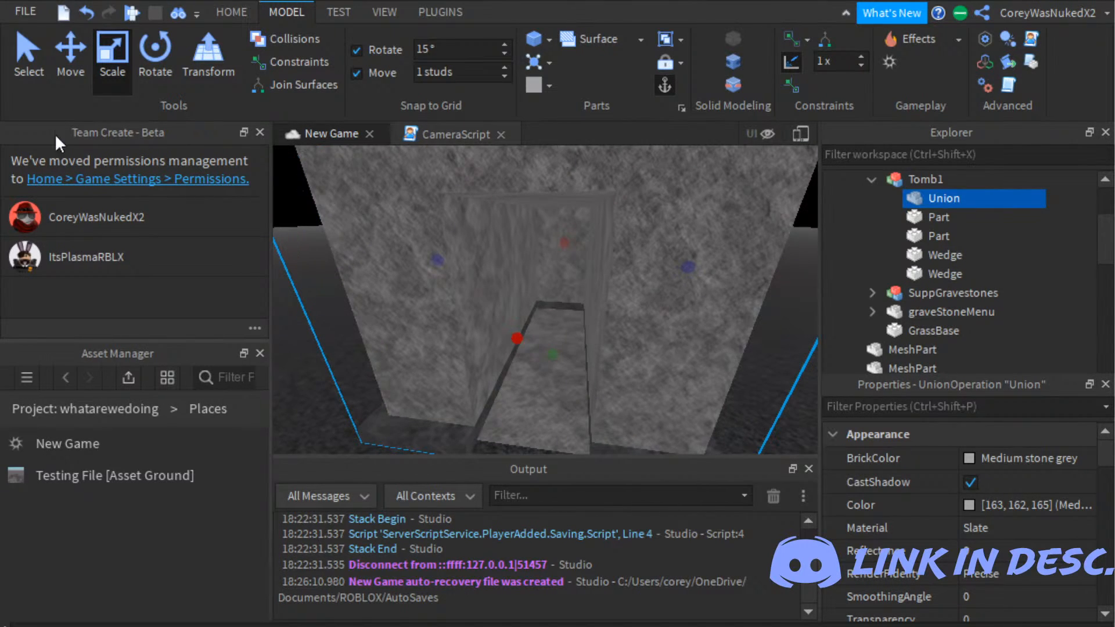
pyautogui.hotkey('ctrl', 'z')
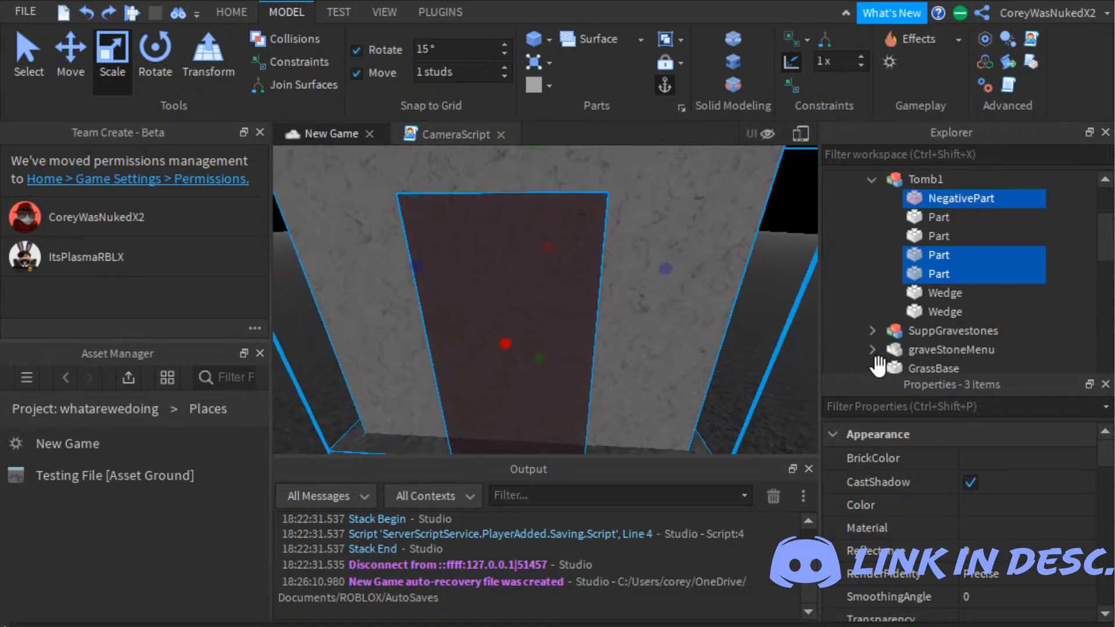
# Step: Union the negative doorway block with only the tomb's marble body to cut out the doorway
pyautogui.click(941, 274)
pyautogui.keyDown('ctrl'); pyautogui.click(976, 198); pyautogui.keyUp('ctrl')
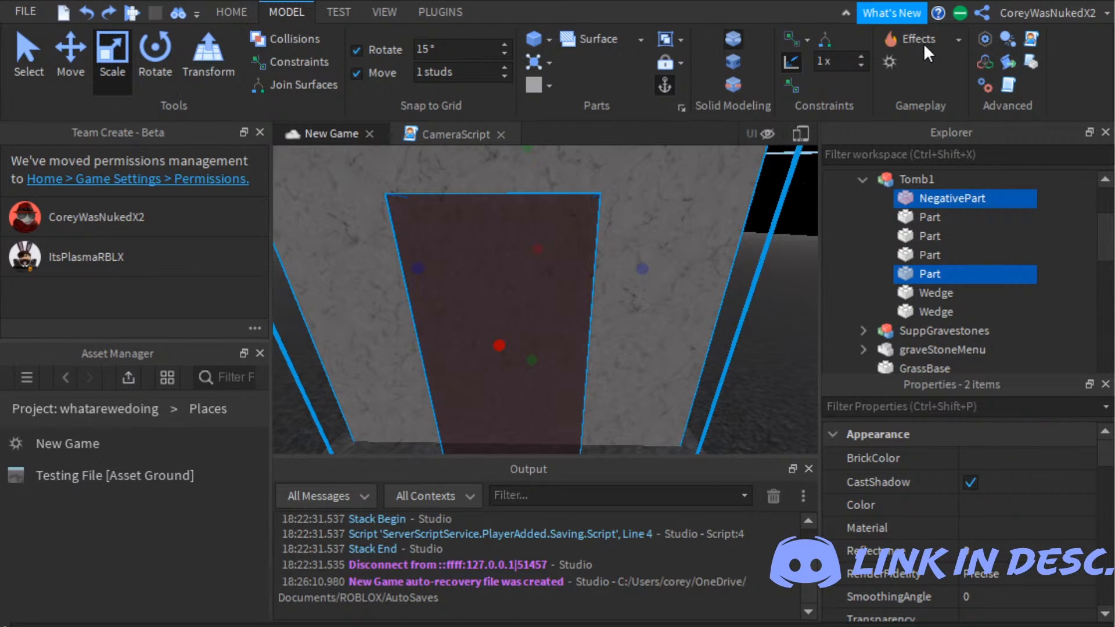
pyautogui.hotkey('ctrl', 'shift', 'g')
pyautogui.moveTo(751, 333); pyautogui.dragTo(733, 313, button='right')
pyautogui.moveTo(805, 306); pyautogui.dragTo(743, 273, button='right')
# Step: Duplicate the block between the roof wedges again and lower the copy into the doorway at ground level
pyautogui.click(650, 300)
pyautogui.click(650, 300)
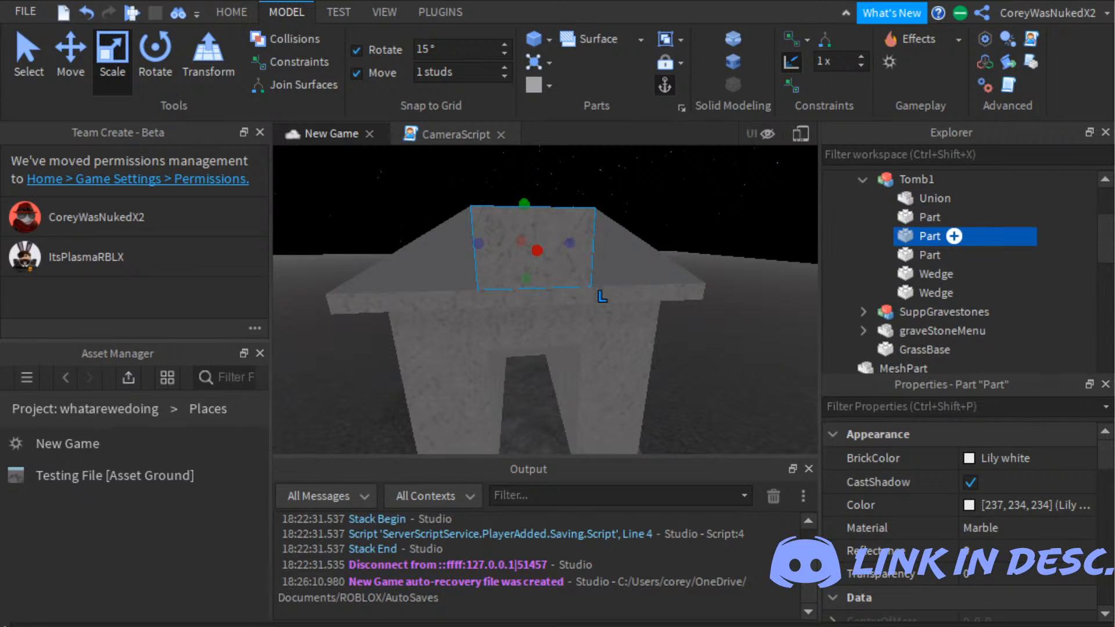
pyautogui.hotkey('ctrl', 'd')
pyautogui.hotkey('ctrl', '2')
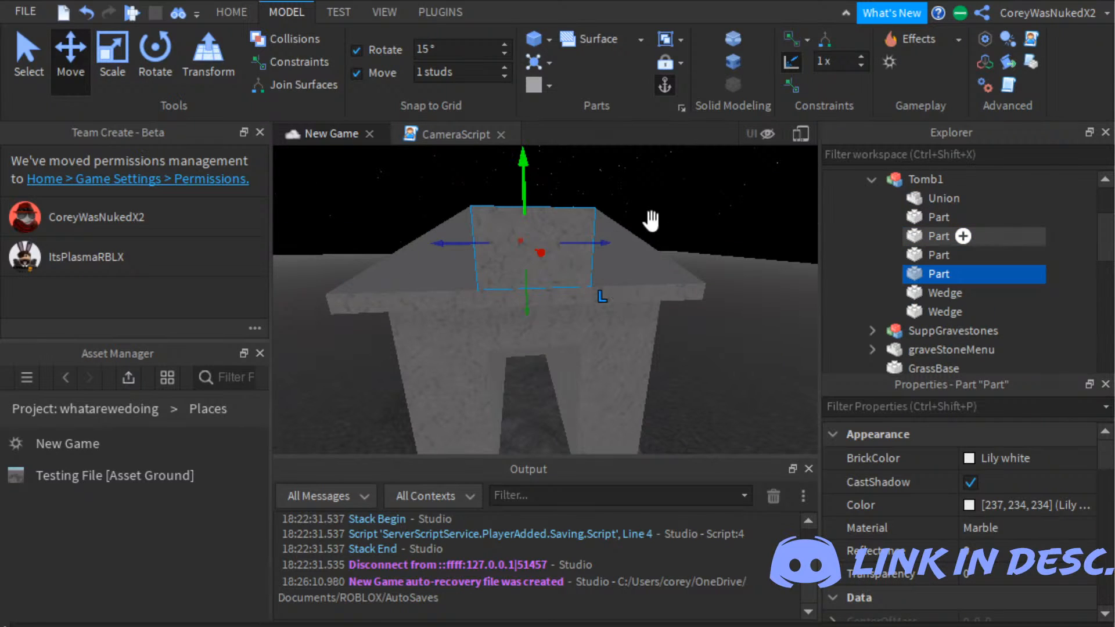
pyautogui.moveTo(652, 222); pyautogui.dragTo(651, 394)
pyautogui.moveTo(651, 394); pyautogui.dragTo(600, 486, button='right')
# Step: Scale the new block back by 1 stud at the front and up to the doorway's height to form a recessed door
pyautogui.hotkey('ctrl', '3')
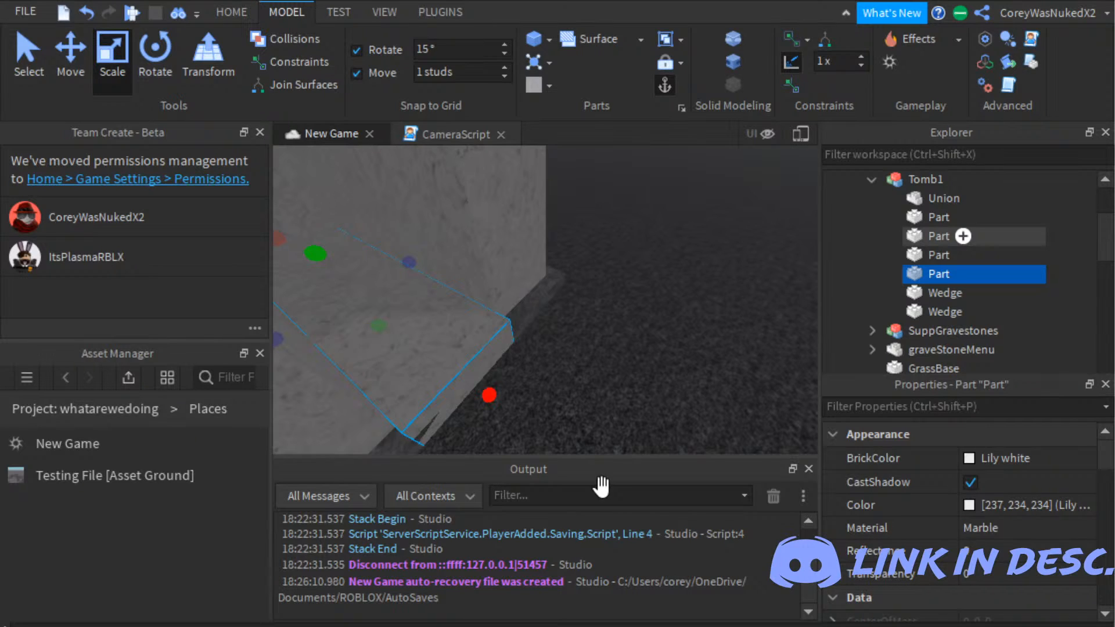
pyautogui.moveTo(489, 395); pyautogui.dragTo(475, 384)
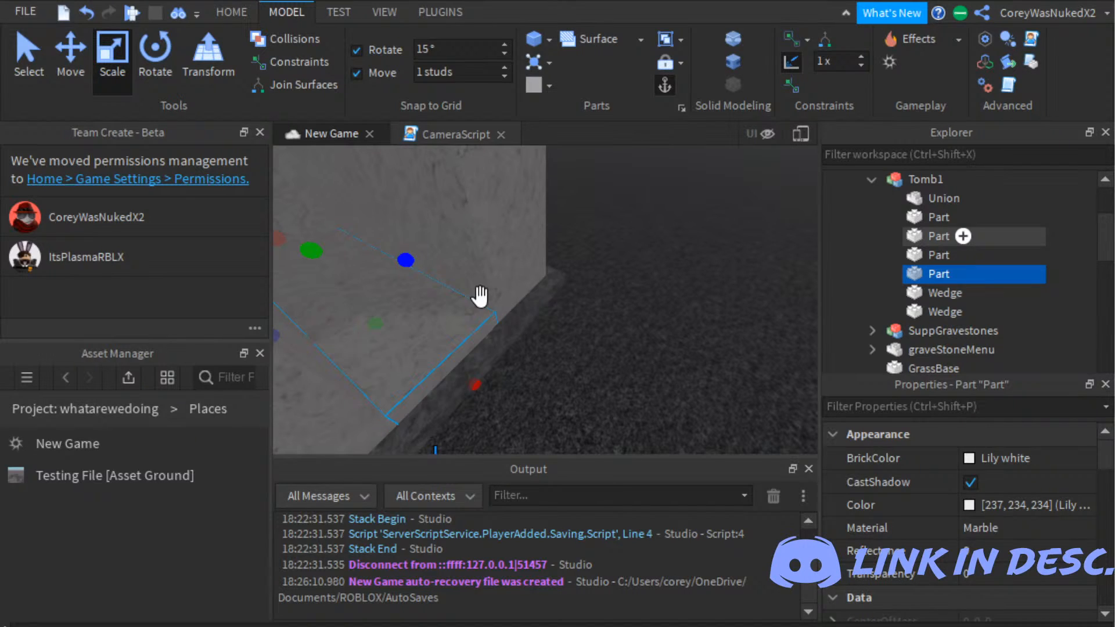
pyautogui.moveTo(479, 296); pyautogui.dragTo(788, 403, button='right')
pyautogui.scroll(-5, 643, 374)
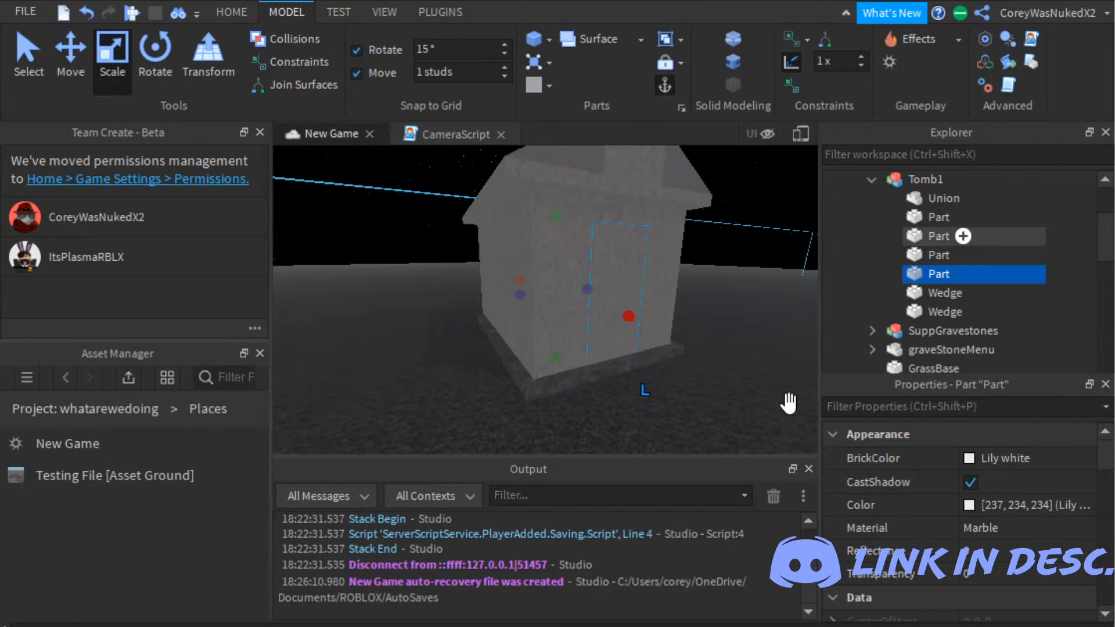
# Step: Give the door block a Black BrickColor, DiamondPlate material and a transparency of 0.6
pyautogui.click(1026, 458)
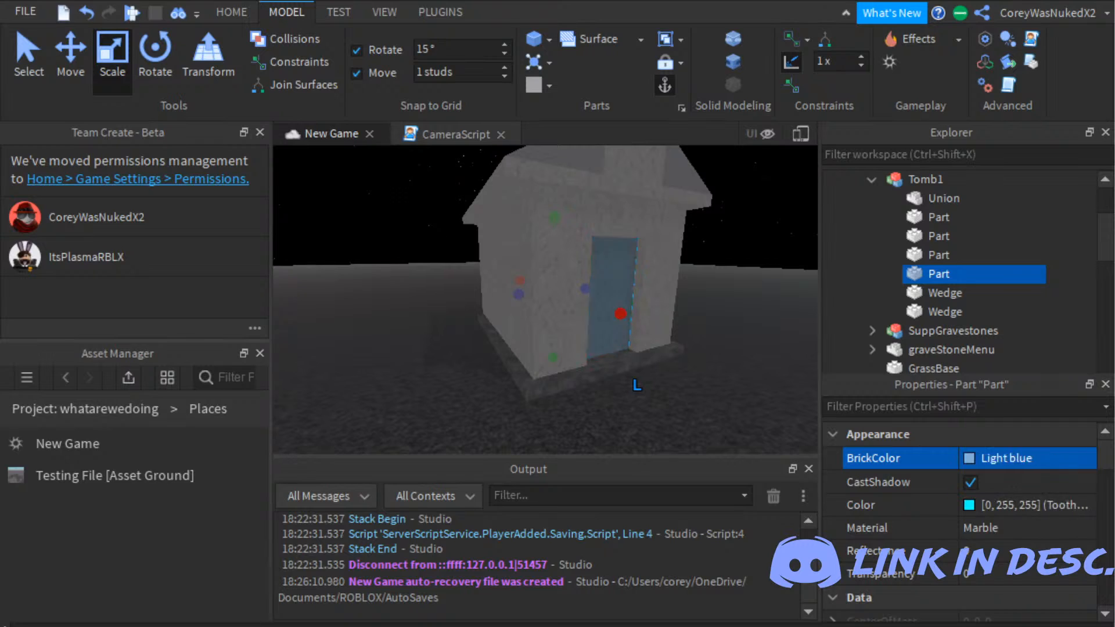
pyautogui.click(1022, 554)
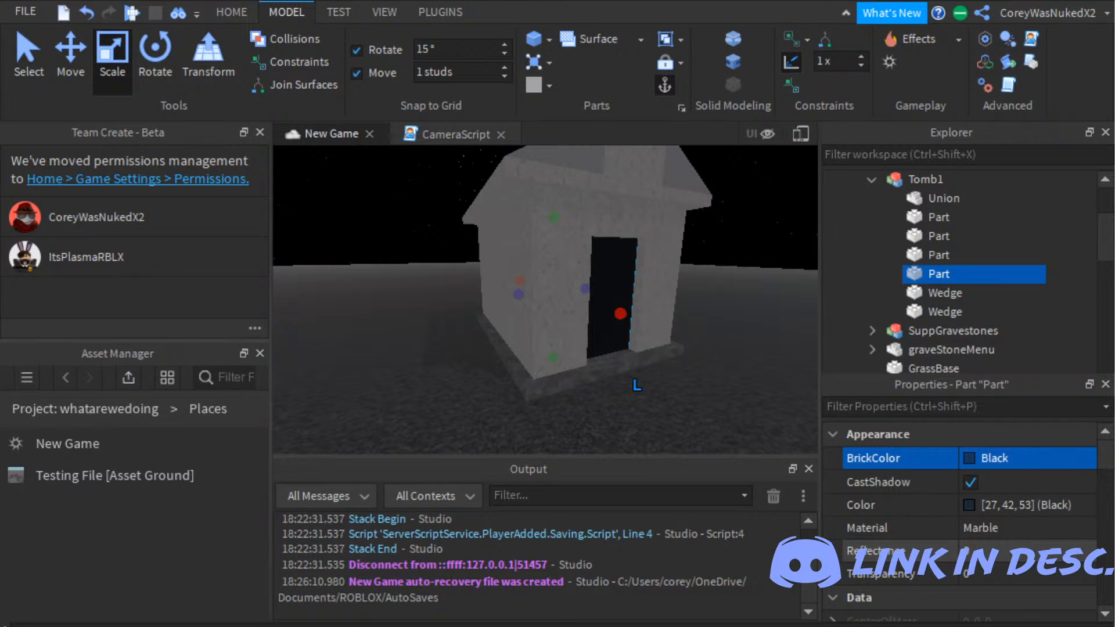
pyautogui.click(1017, 528)
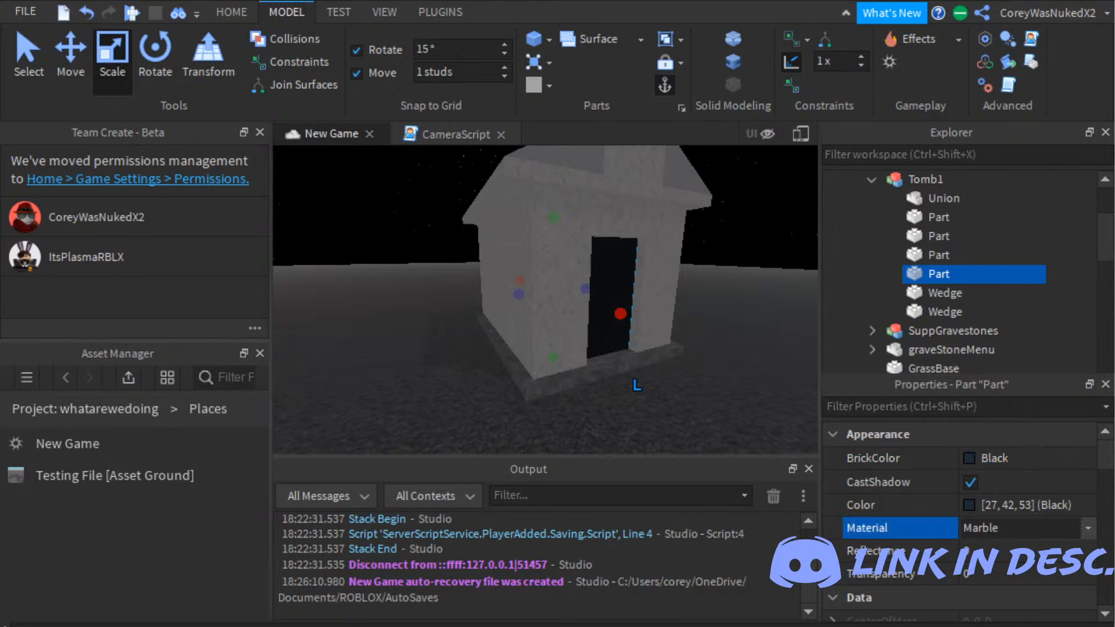
pyautogui.click(1017, 573)
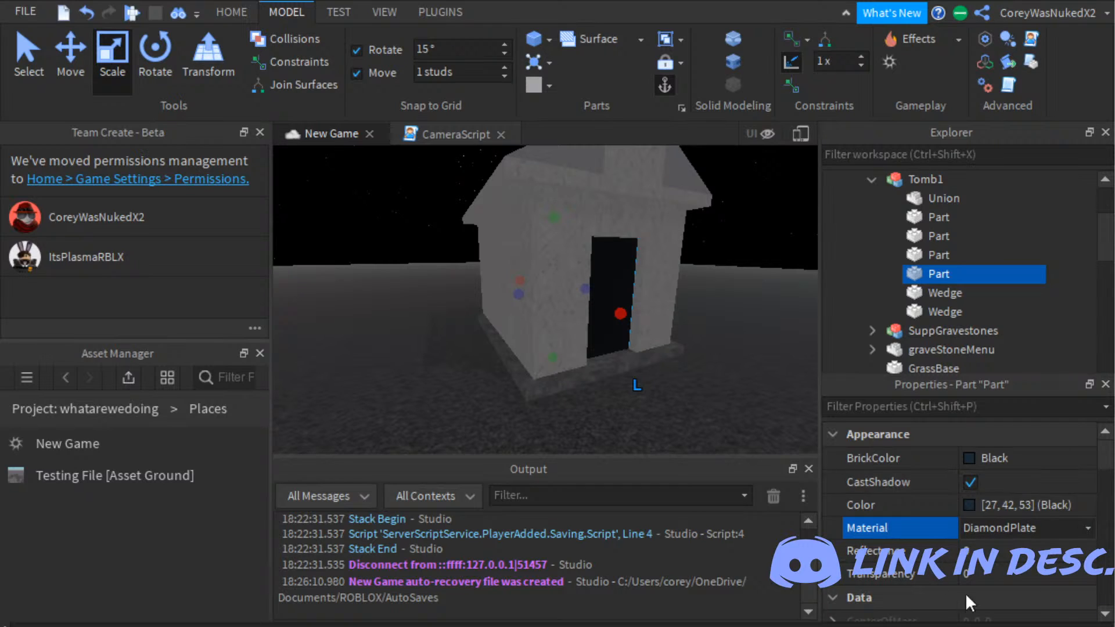
pyautogui.click(1017, 571)
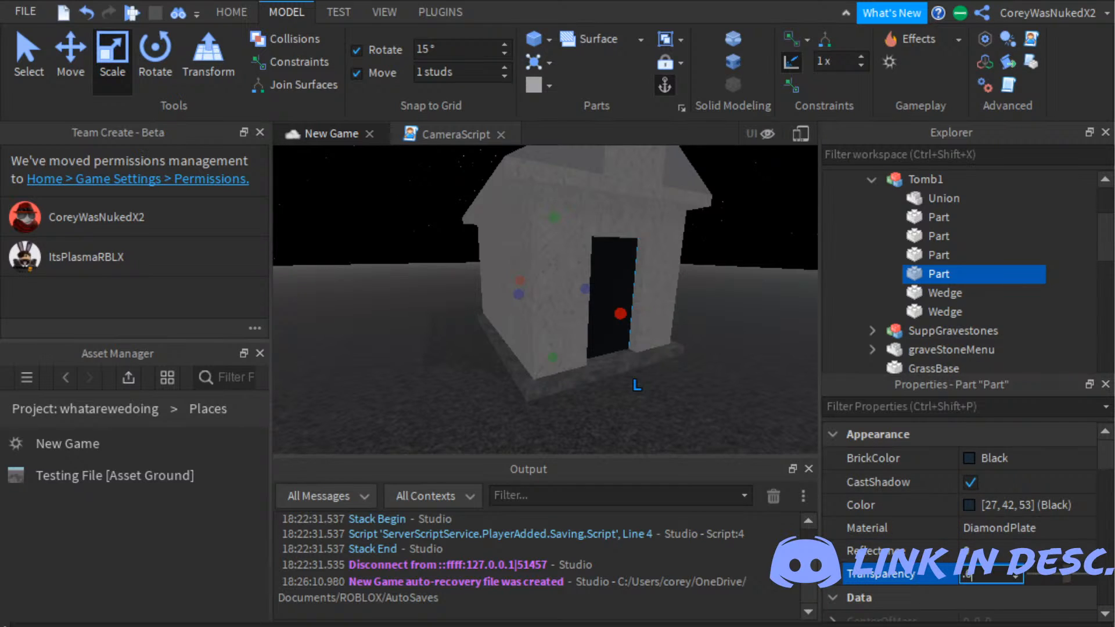
pyautogui.write('.6')
pyautogui.press('Return')
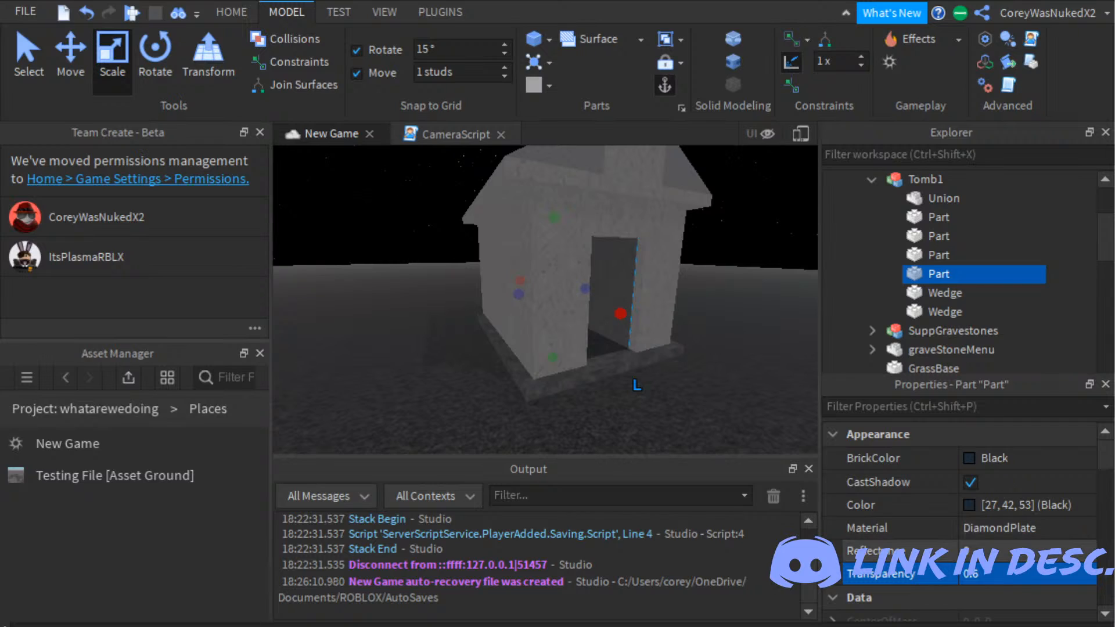
# Step: Set the door block's transparency to 0.4 and change its material to Sand
pyautogui.click(1017, 570)
pyautogui.press('BackSpace')
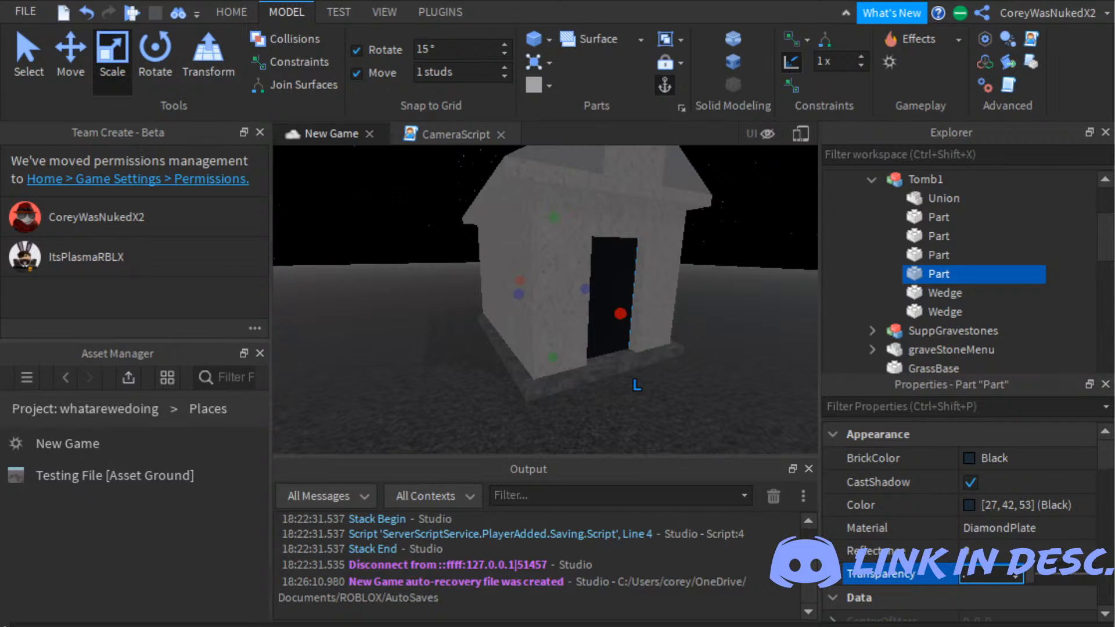
pyautogui.write('.4')
pyautogui.press('Return')
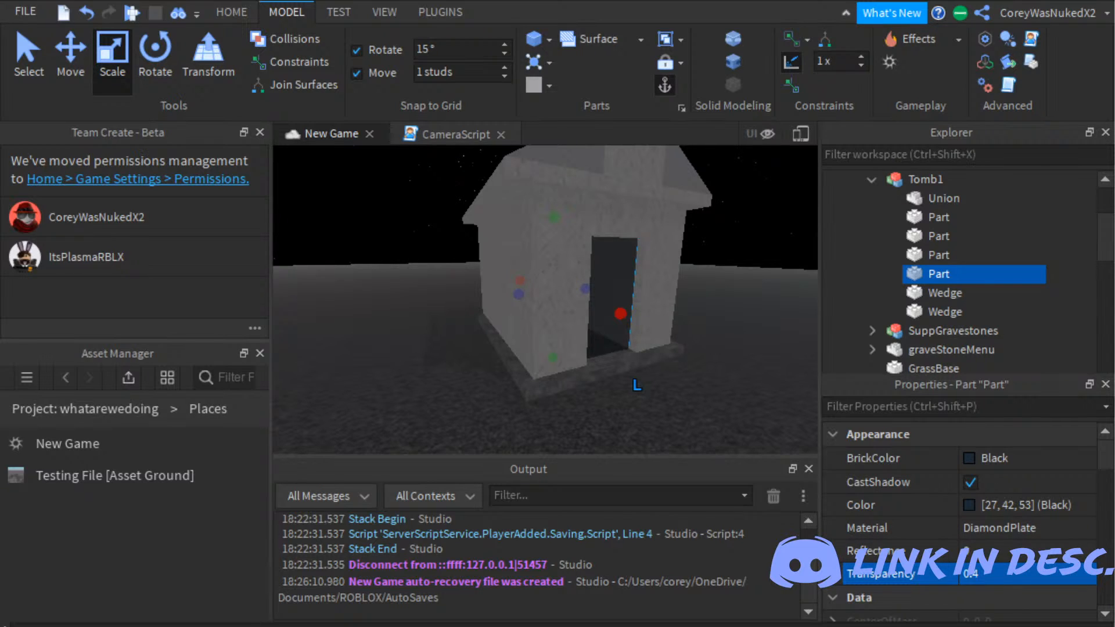
pyautogui.click(1017, 527)
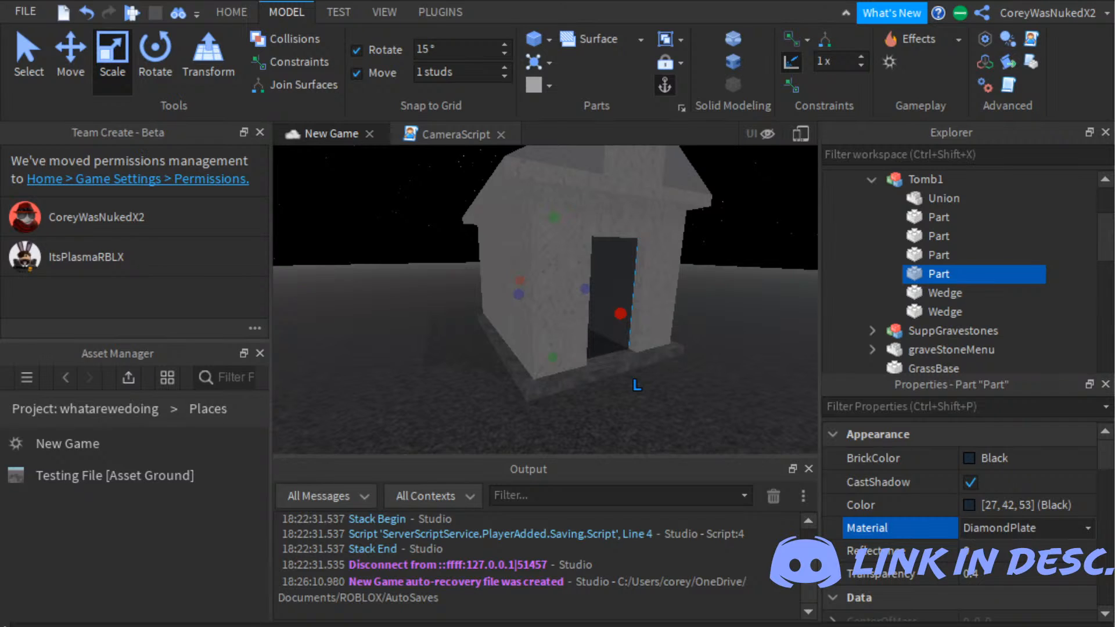
pyautogui.click(1017, 550)
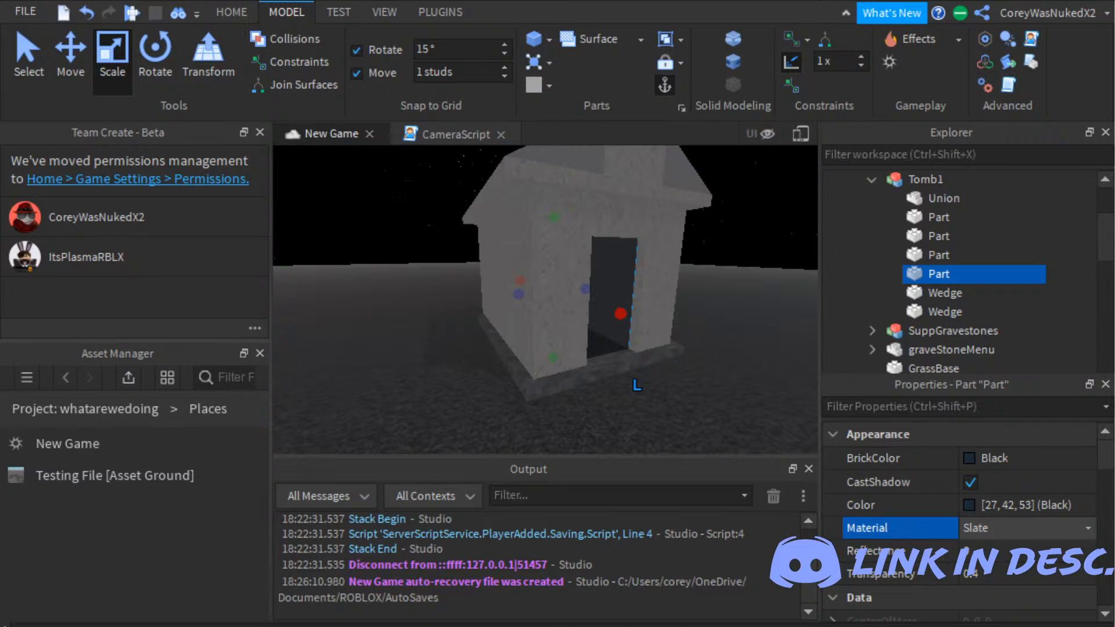
pyautogui.click(1017, 505)
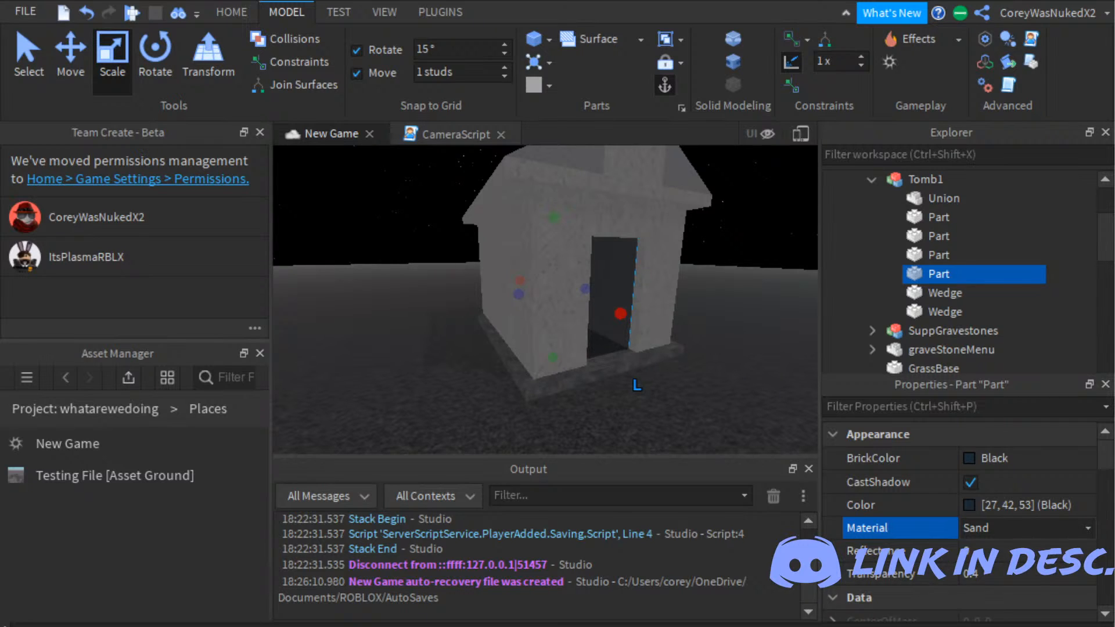
# Step: Examine the recessed door and the tomb's roof from close up and from several sides
pyautogui.scroll(-5, 834, 435)
pyautogui.scroll(1, 834, 434)
pyautogui.scroll(-1, 834, 434)
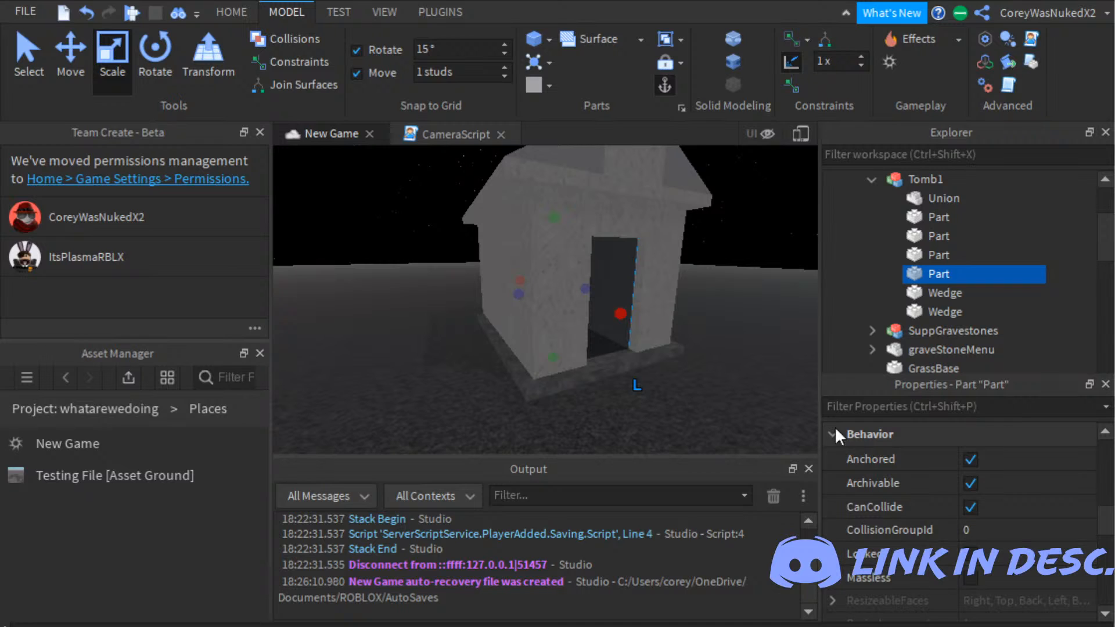
pyautogui.moveTo(808, 380); pyautogui.dragTo(839, 280, button='right')
pyautogui.click(810, 217)
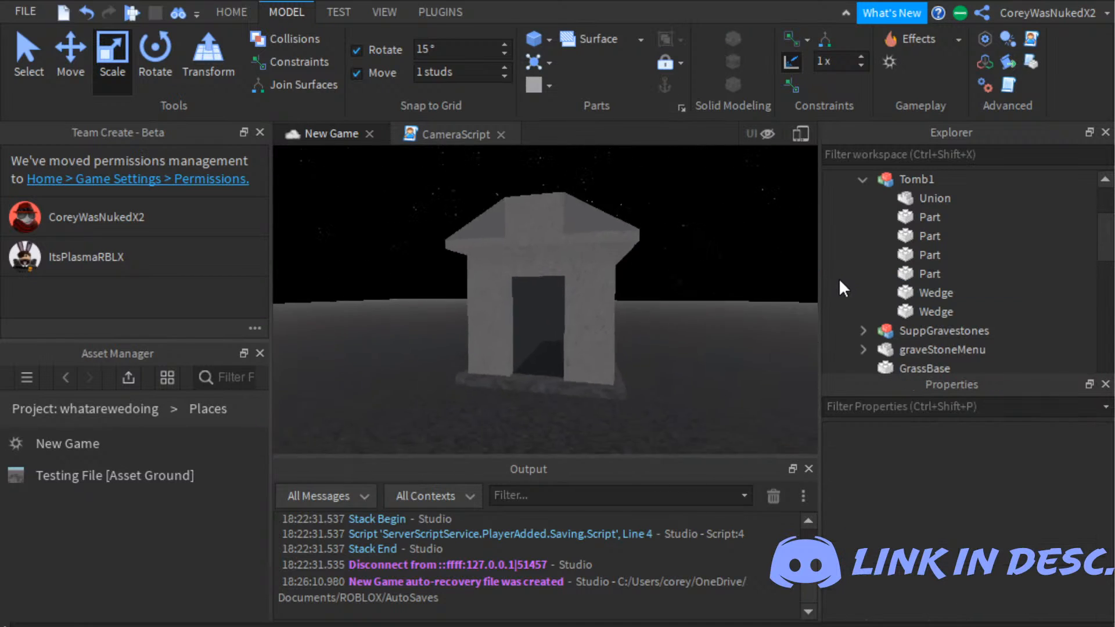
pyautogui.scroll(5, 838, 278)
pyautogui.click(625, 398)
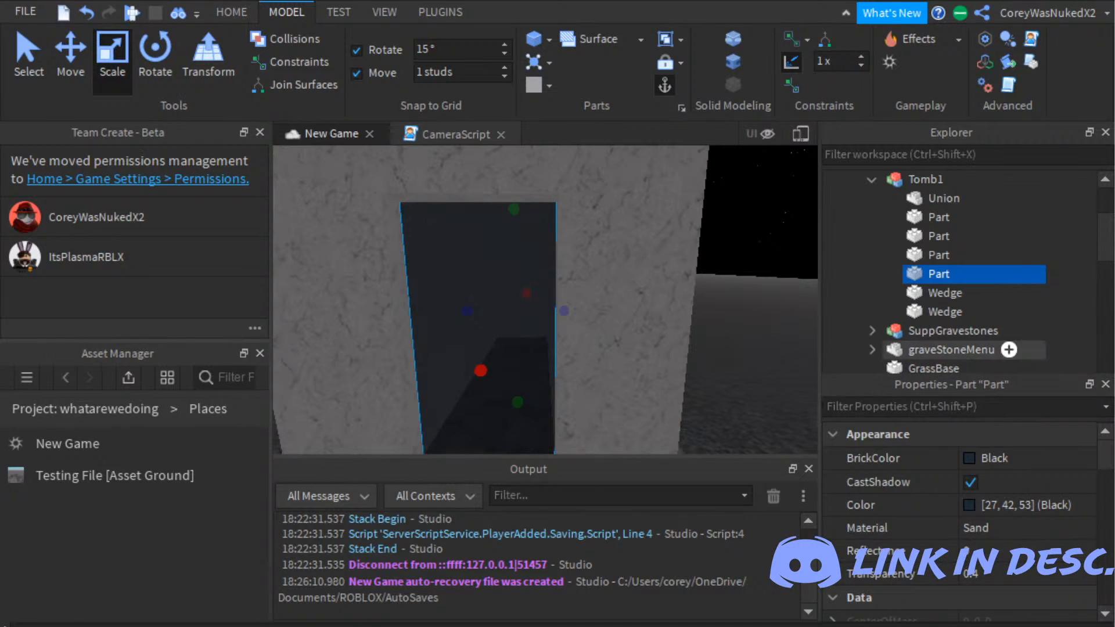
pyautogui.scroll(-1, 998, 350)
pyautogui.scroll(-5, 987, 483)
pyautogui.moveTo(705, 428); pyautogui.dragTo(704, 427, button='right')
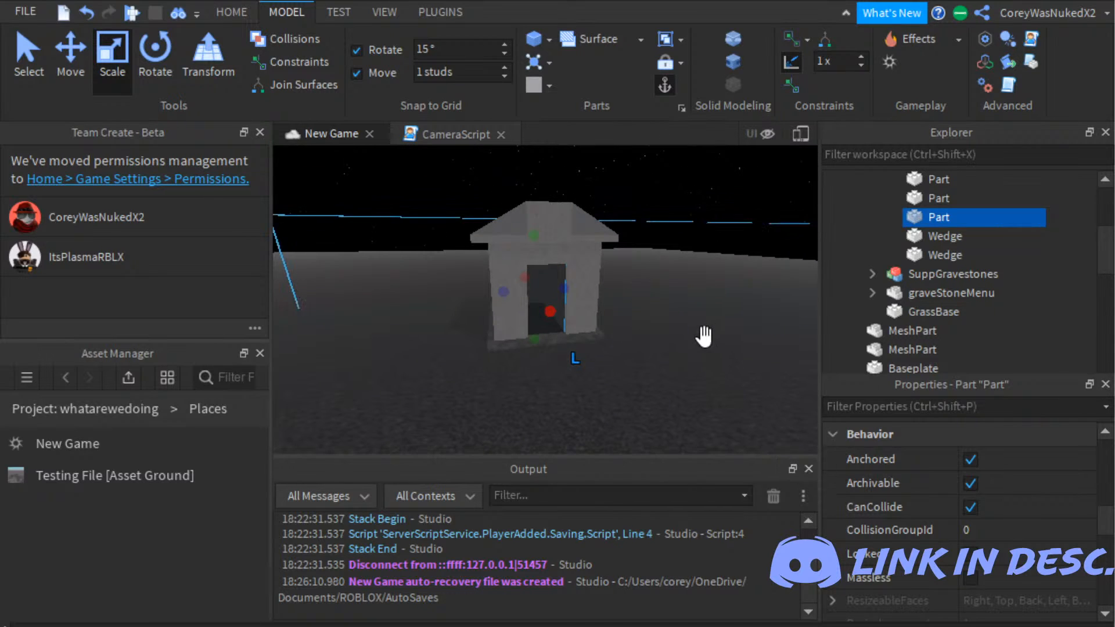
pyautogui.moveTo(703, 335); pyautogui.dragTo(758, 285, button='right')
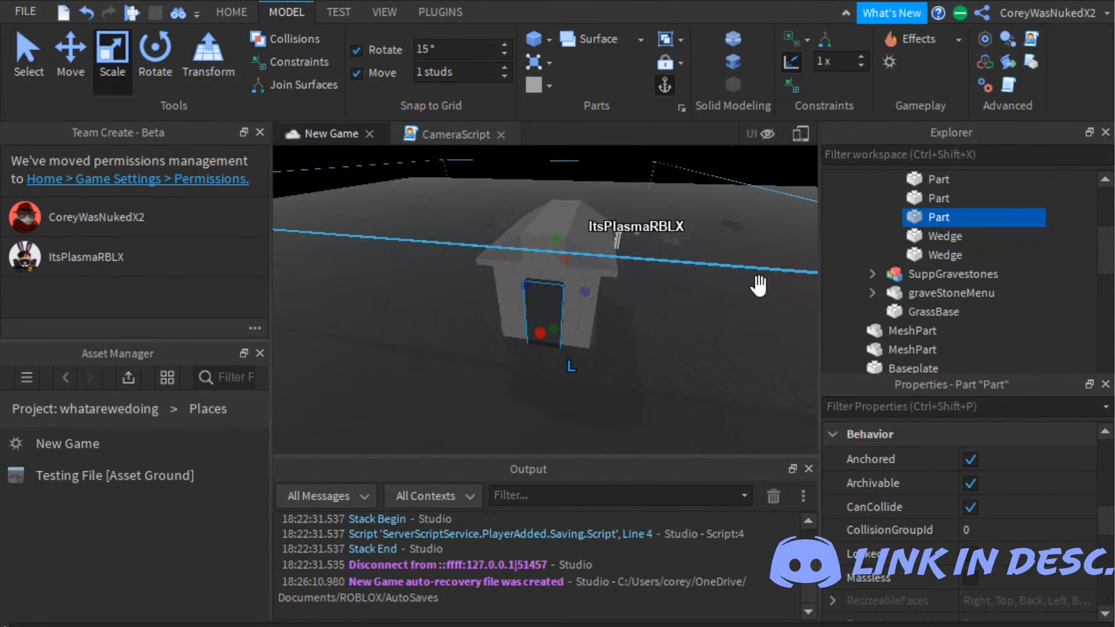
pyautogui.keyDown('ctrl'); pyautogui.click(753, 288); pyautogui.keyUp('ctrl')
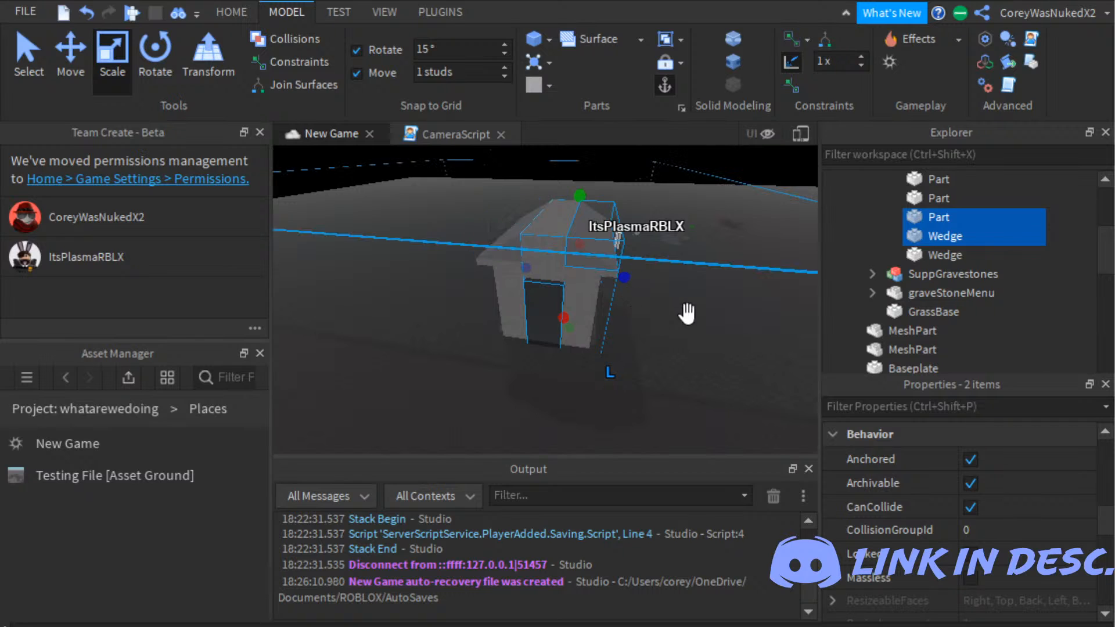
pyautogui.moveTo(687, 313)
pyautogui.mouseDown(button='right')
pyautogui.moveTo(730, 230)
pyautogui.moveTo(696, 325)
pyautogui.mouseUp(button='right')
pyautogui.click(731, 230)
pyautogui.moveTo(733, 384); pyautogui.dragTo(684, 447, button='right')
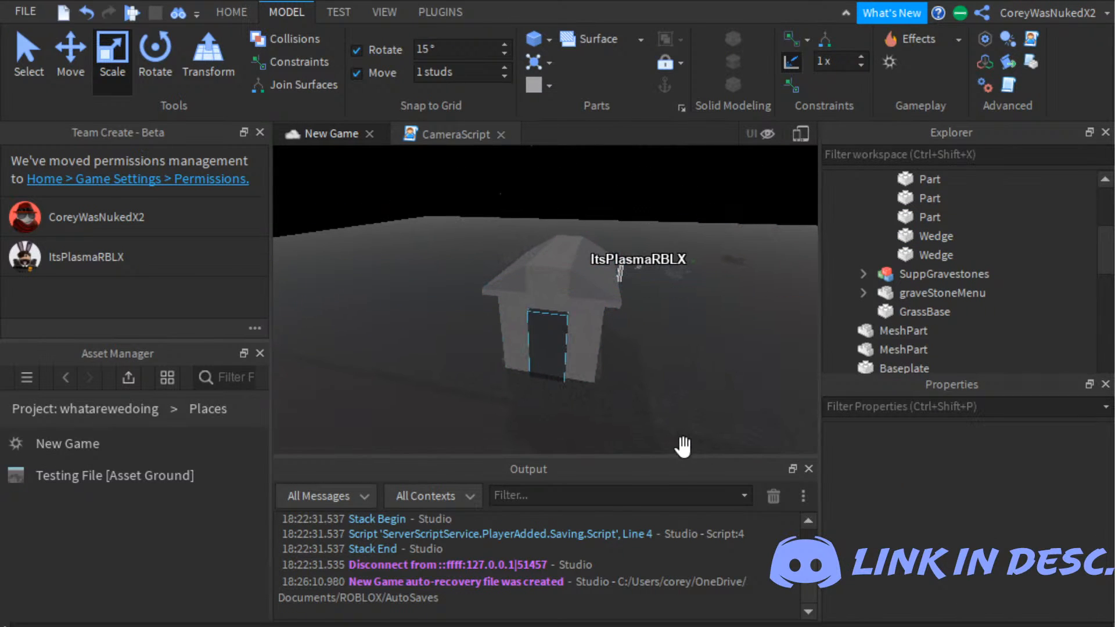
pyautogui.click(683, 447)
pyautogui.moveTo(779, 468); pyautogui.dragTo(779, 466, button='right')
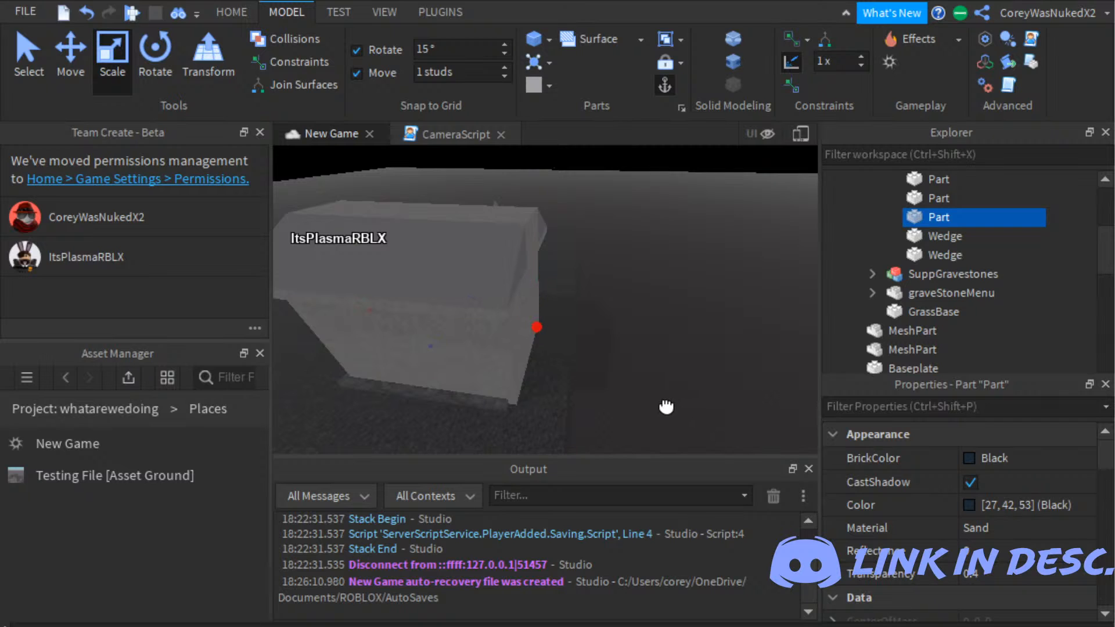
pyautogui.moveTo(666, 406); pyautogui.dragTo(659, 387, button='right')
pyautogui.moveTo(670, 264); pyautogui.dragTo(674, 223, button='right')
pyautogui.click(674, 222)
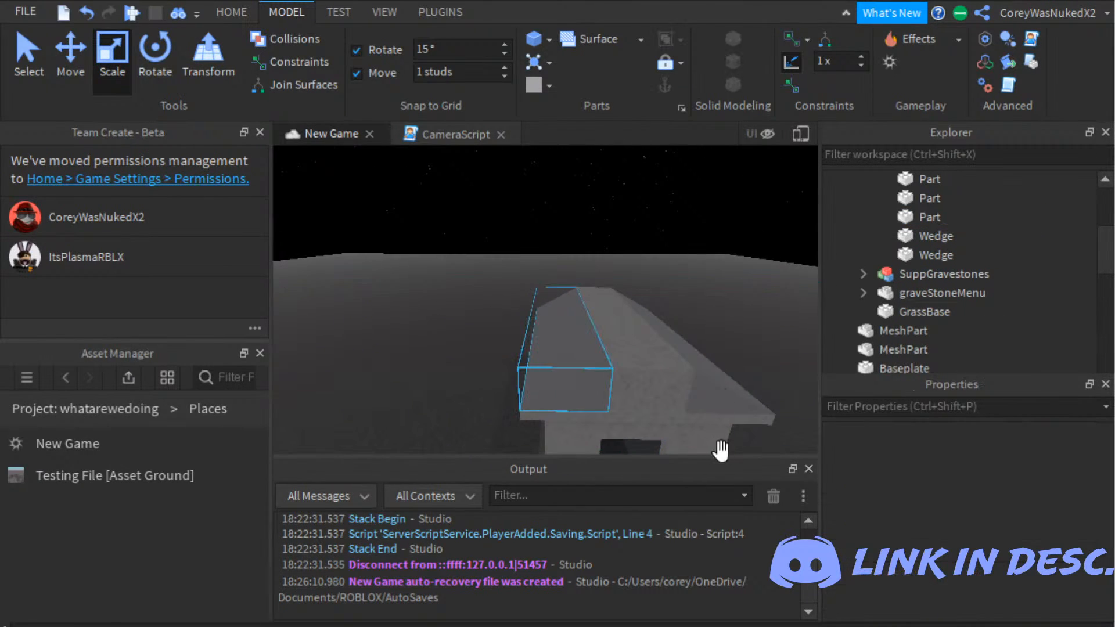
# Step: Change the BrickColor of both roof wedges to Smoky grey
pyautogui.click(576, 360)
pyautogui.keyDown('ctrl'); pyautogui.click(709, 382); pyautogui.keyUp('ctrl')
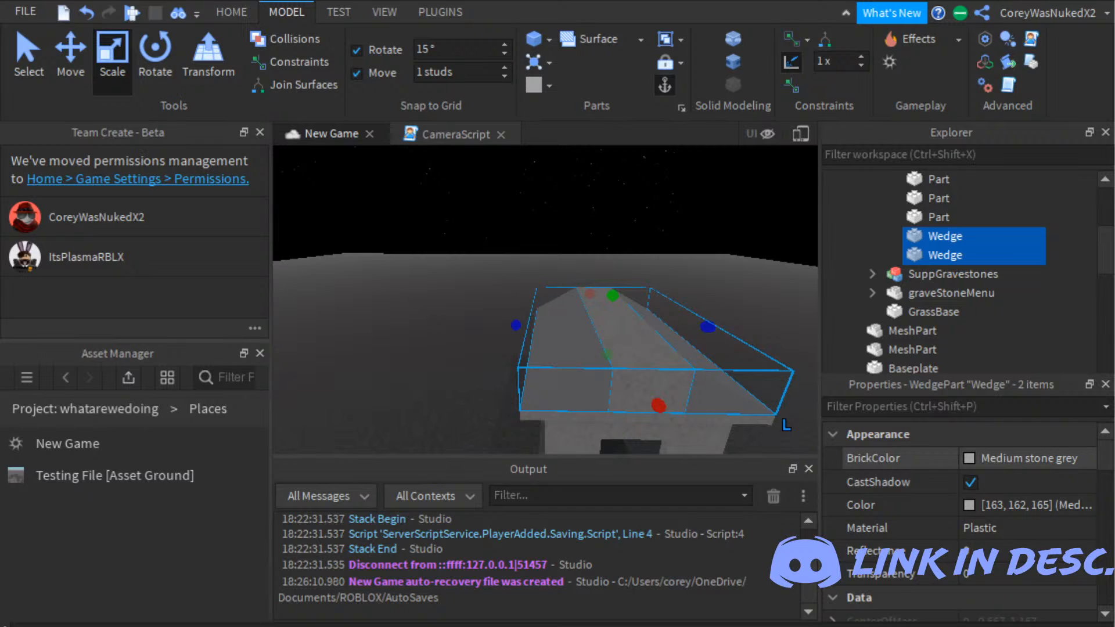
pyautogui.click(1028, 458)
pyautogui.click(1031, 527)
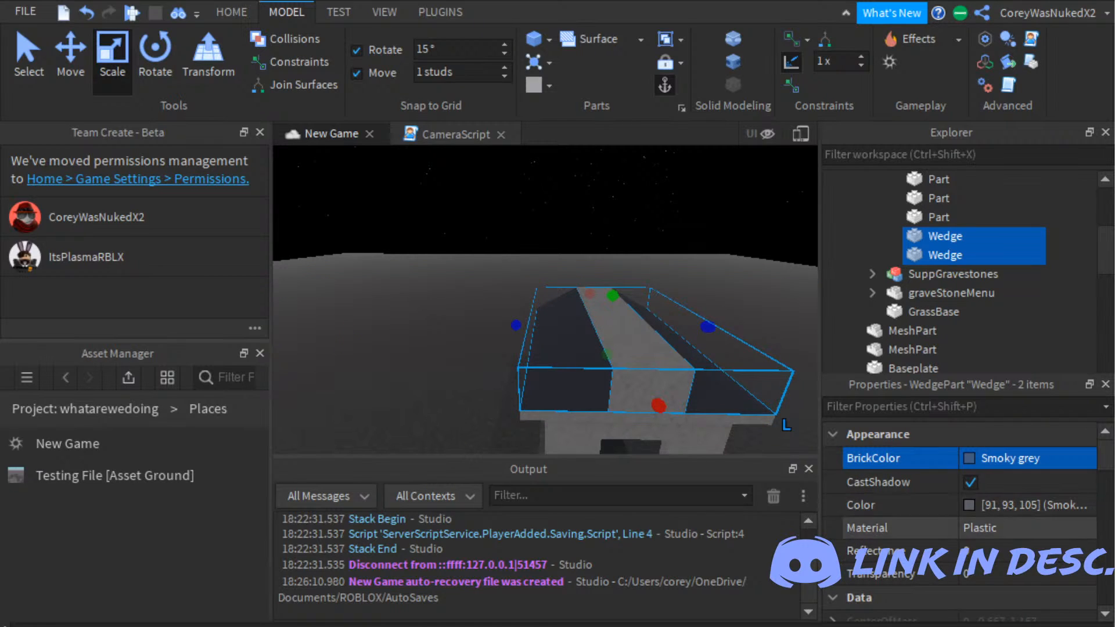
pyautogui.click(1025, 528)
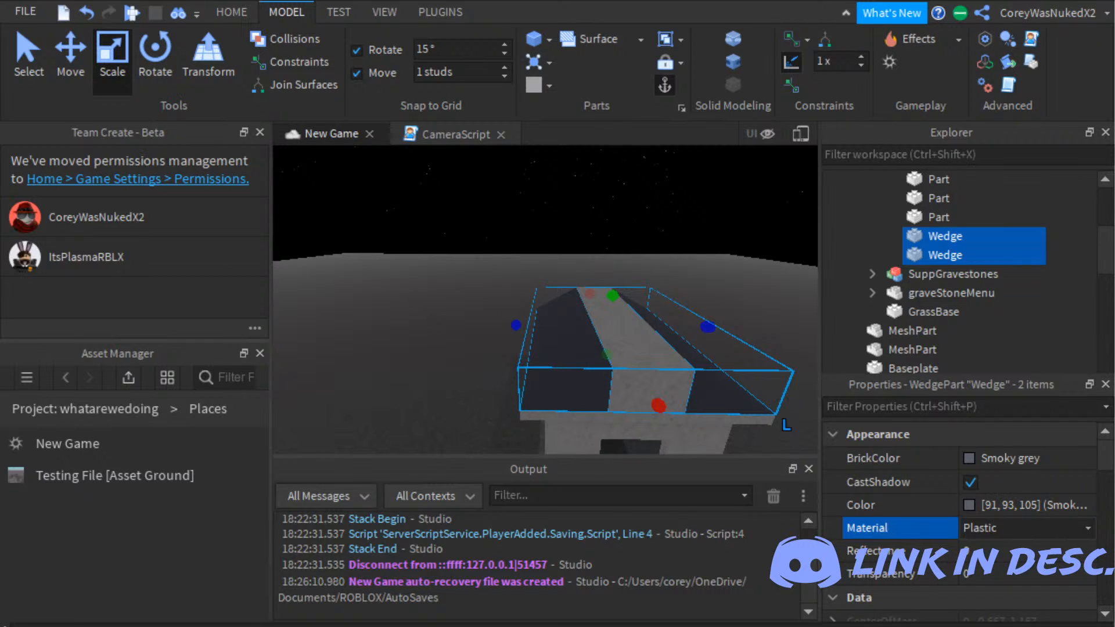
# Step: Give the roof block between the wedges a Smoky grey BrickColor and the Wood material
pyautogui.click(766, 244)
pyautogui.click(659, 374)
pyautogui.click(1013, 458)
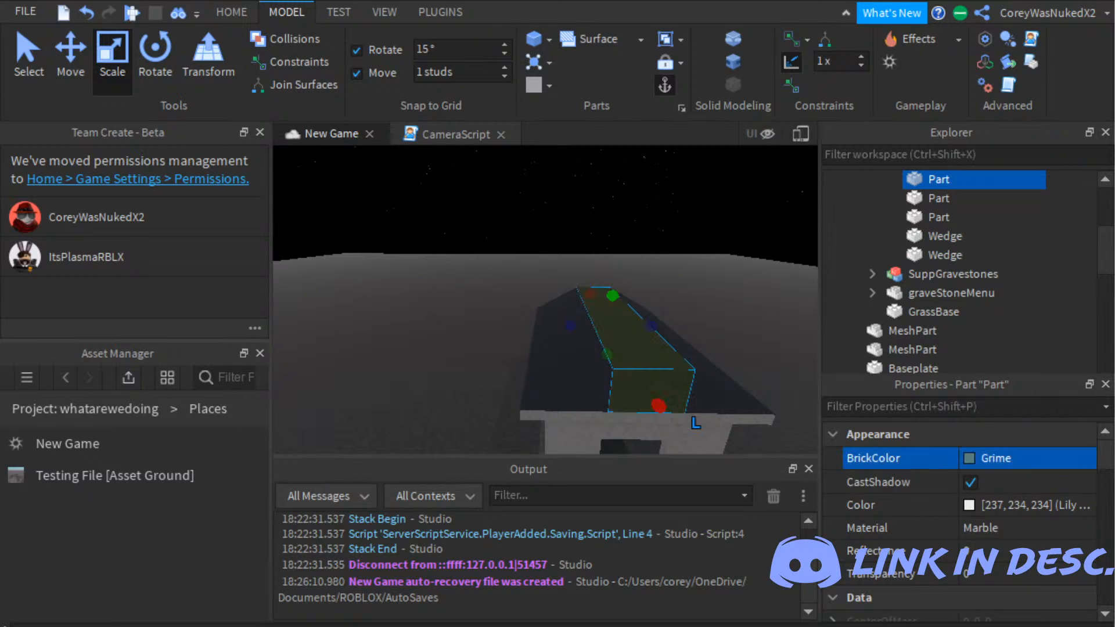
pyautogui.click(1022, 551)
pyautogui.click(1013, 528)
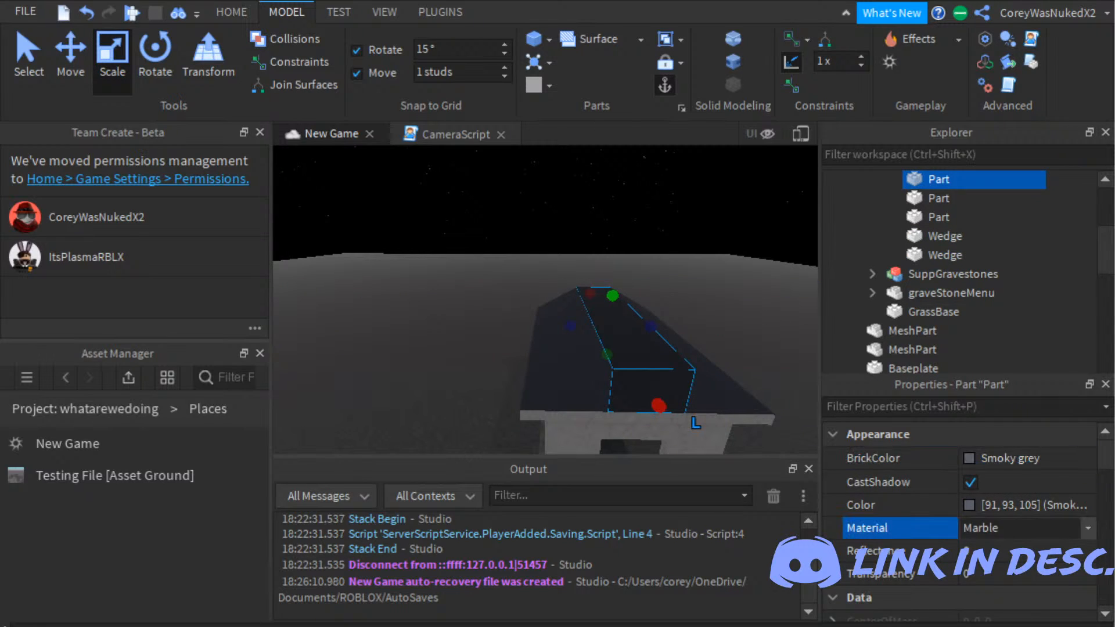
pyautogui.press('w')
pyautogui.moveTo(839, 395); pyautogui.dragTo(839, 394, button='right')
pyautogui.press('s')
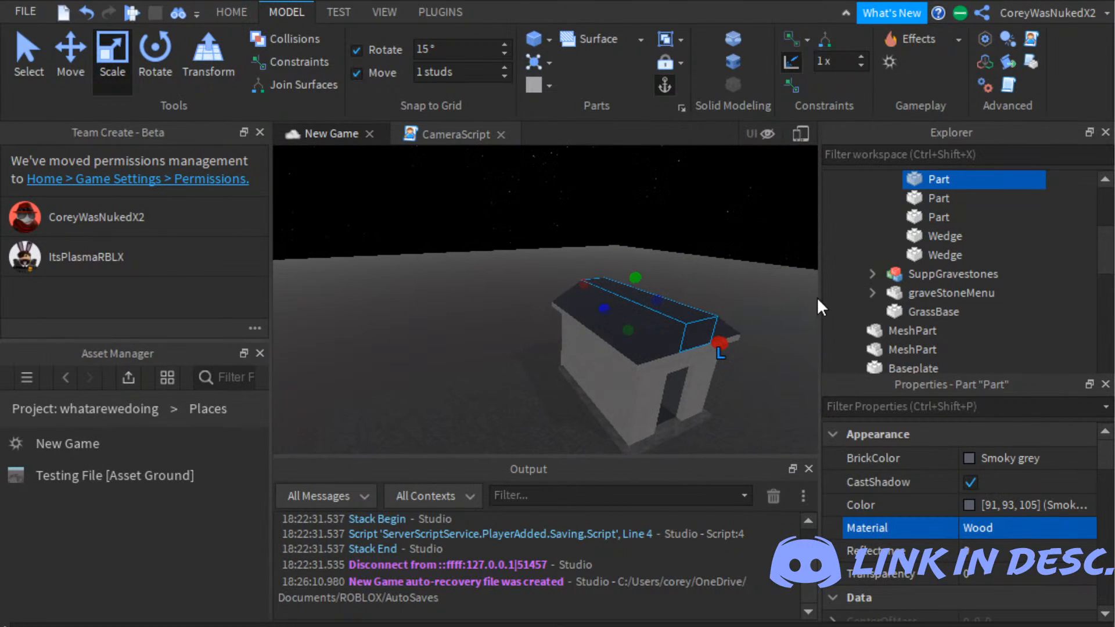
# Step: Check the recoloured roof and the whole tomb from all around
pyautogui.click(818, 291)
pyautogui.press('w')
pyautogui.moveTo(817, 291); pyautogui.dragTo(819, 291, button='right')
pyautogui.press('w')
pyautogui.press('s')
pyautogui.press('w')
pyautogui.press('s')
pyautogui.press('w')
pyautogui.press('s')
pyautogui.scroll(3, 929, 236)
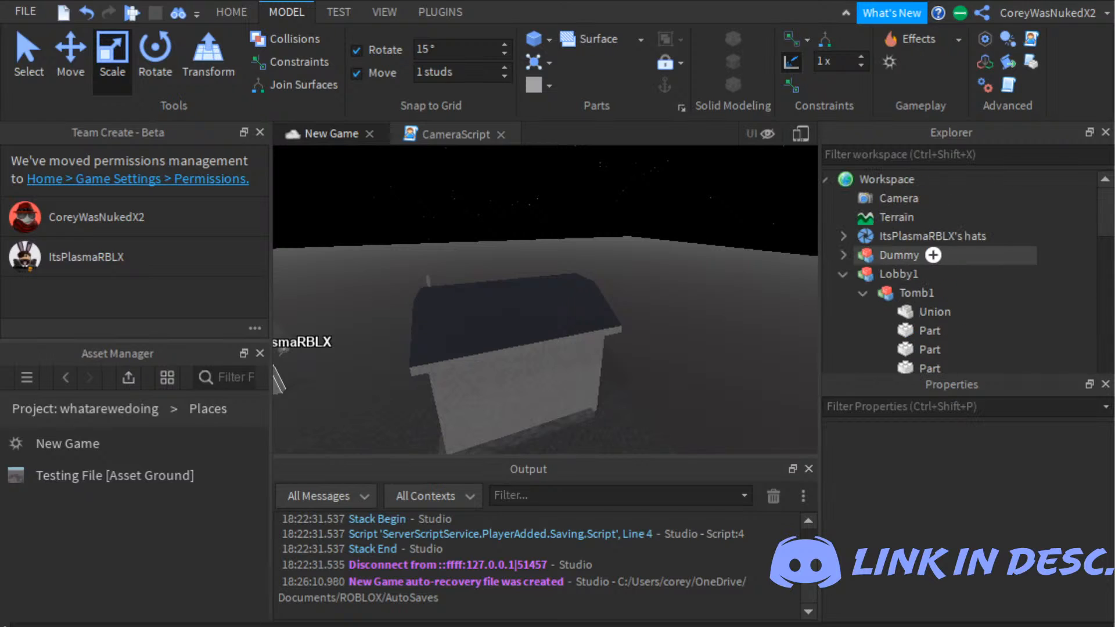
# Step: Rotate the whole Tomb1 model, move it near the rows of gravestones, and playtest the menu camera view
pyautogui.click(918, 293)
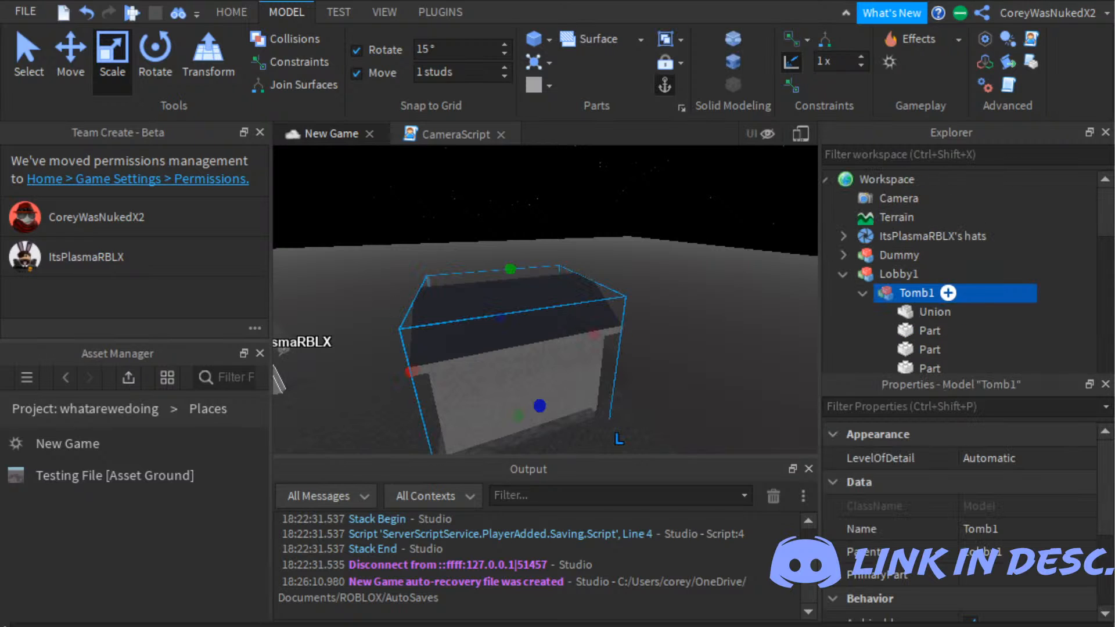
pyautogui.click(172, 72)
pyautogui.press('s')
pyautogui.moveTo(518, 303); pyautogui.dragTo(517, 307, button='right')
pyautogui.moveTo(743, 356); pyautogui.dragTo(726, 366)
pyautogui.click(86, 68)
pyautogui.moveTo(581, 324); pyautogui.dragTo(552, 464)
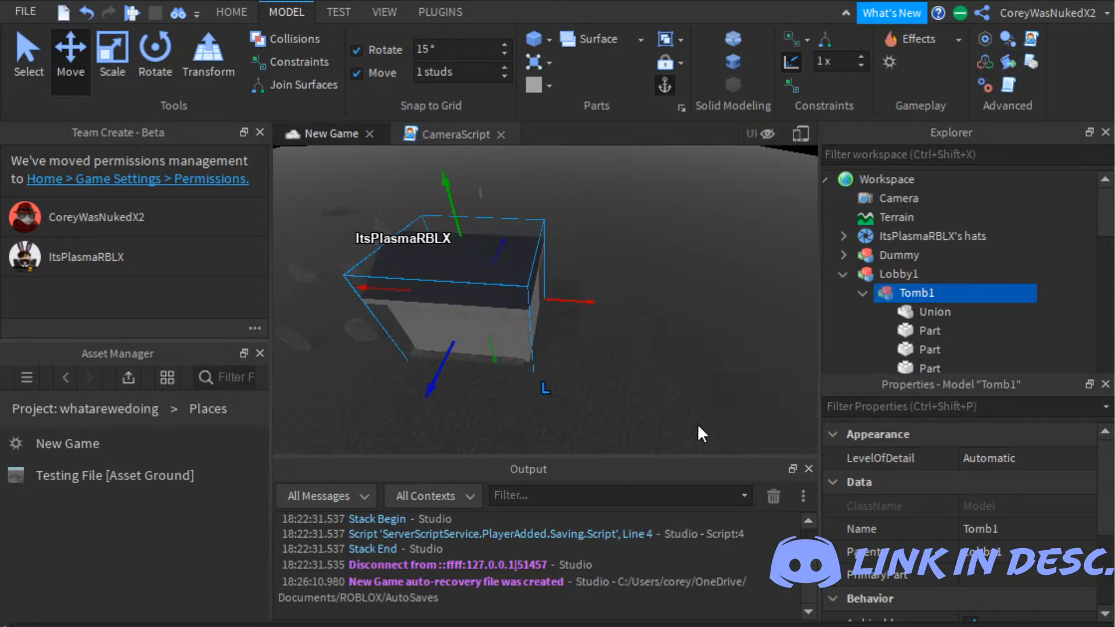
pyautogui.press('d')
pyautogui.moveTo(698, 425); pyautogui.dragTo(699, 425, button='right')
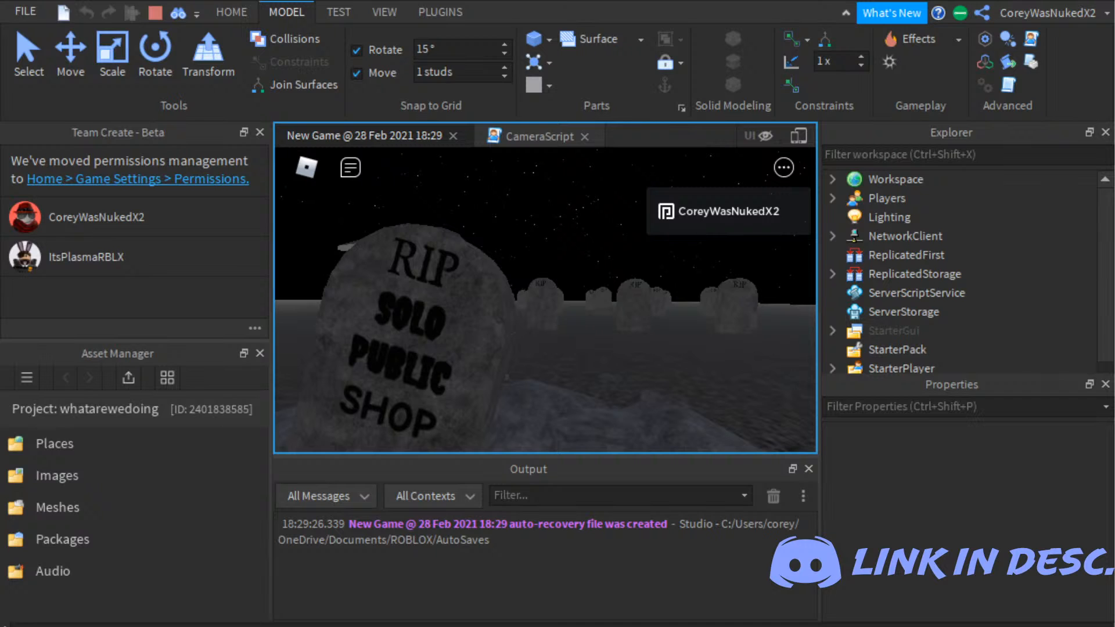
pyautogui.click(155, 11)
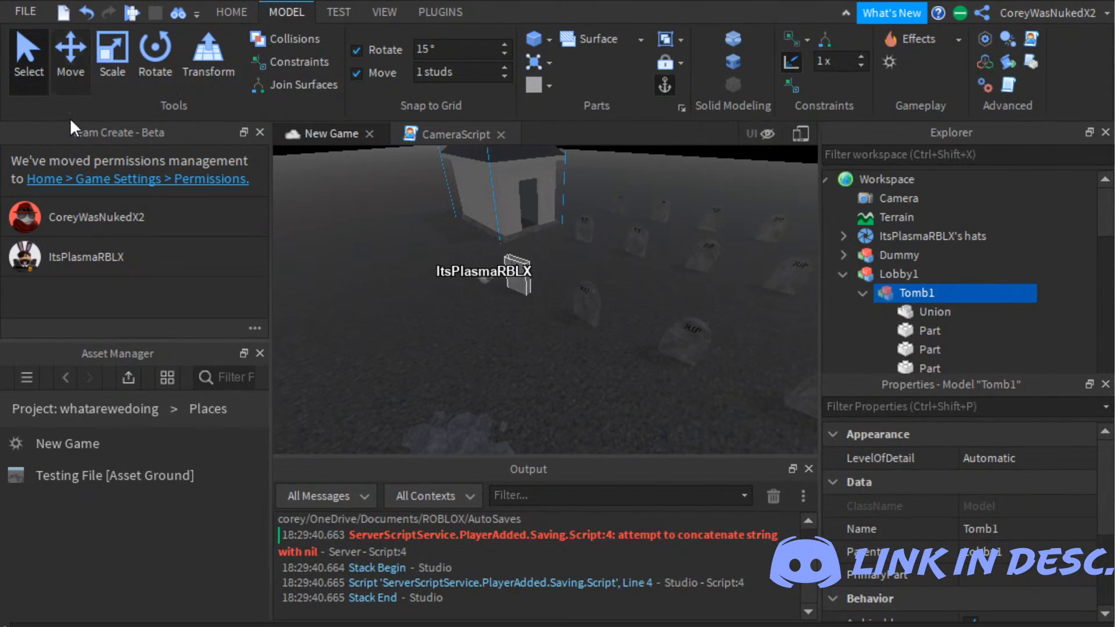
# Step: Shift Tomb1 into the menu camera's view behind the menu gravestone and check it in another playtest
pyautogui.click(70, 73)
pyautogui.moveTo(718, 212); pyautogui.dragTo(651, 253)
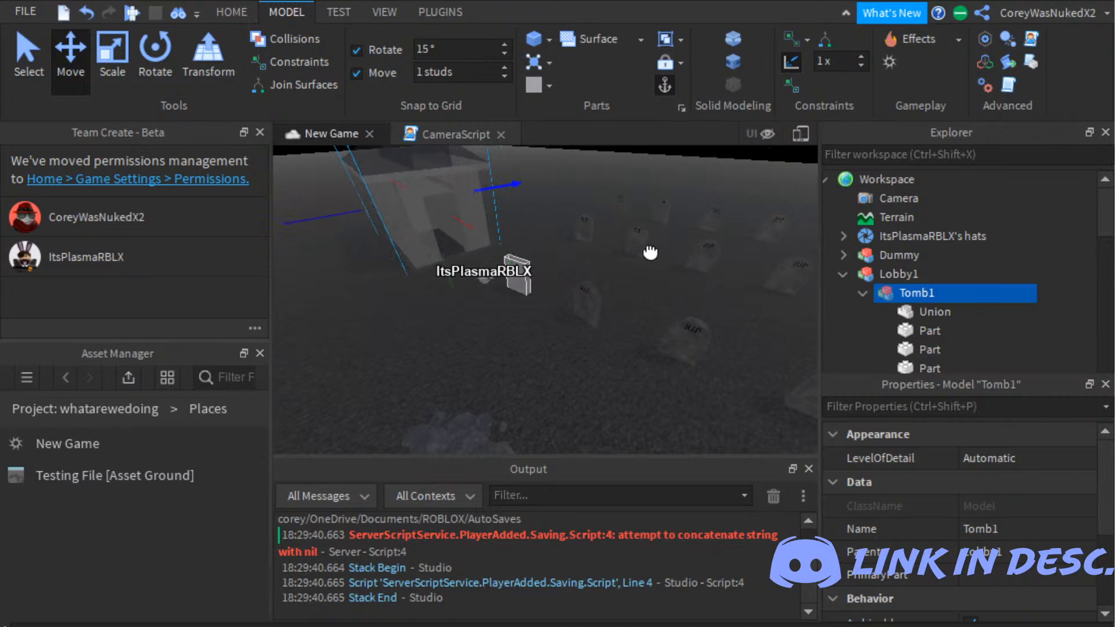
pyautogui.moveTo(762, 315); pyautogui.dragTo(743, 298, button='right')
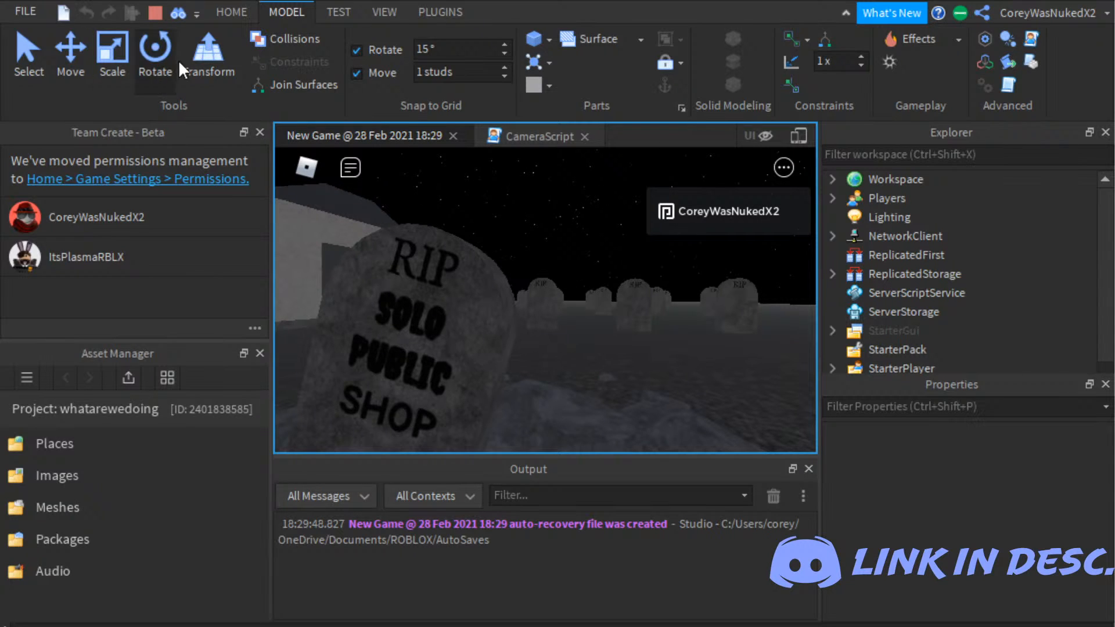
pyautogui.hotkey('shift', 'F5')
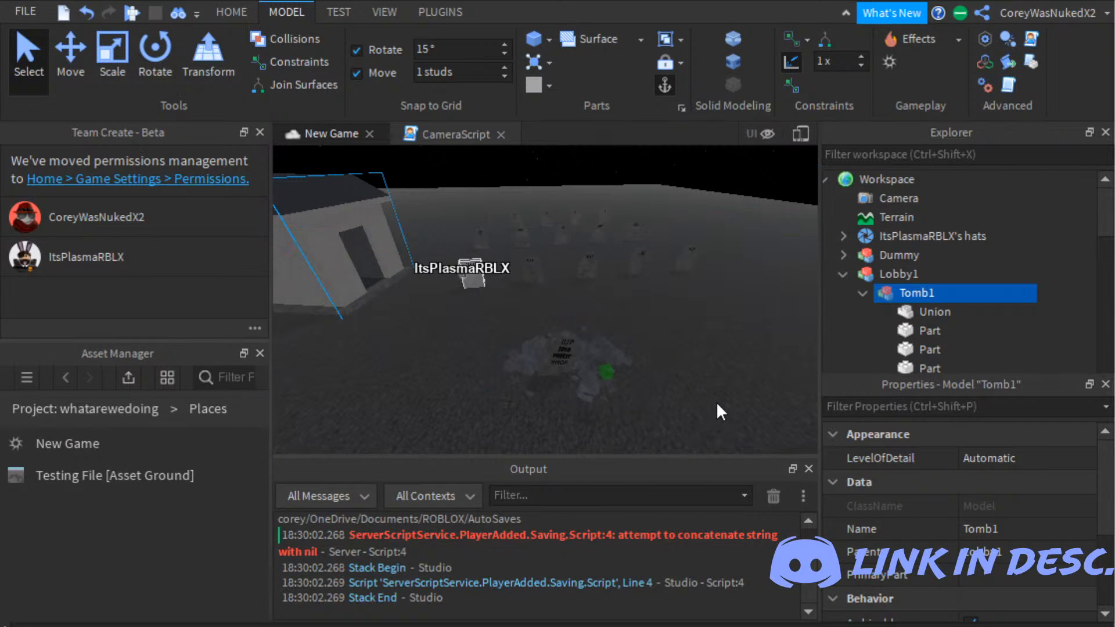
# Step: Duplicate CFramePart1 and rename the copy Pointlight1
pyautogui.moveTo(716, 402); pyautogui.dragTo(708, 400, button='right')
pyautogui.press('f')
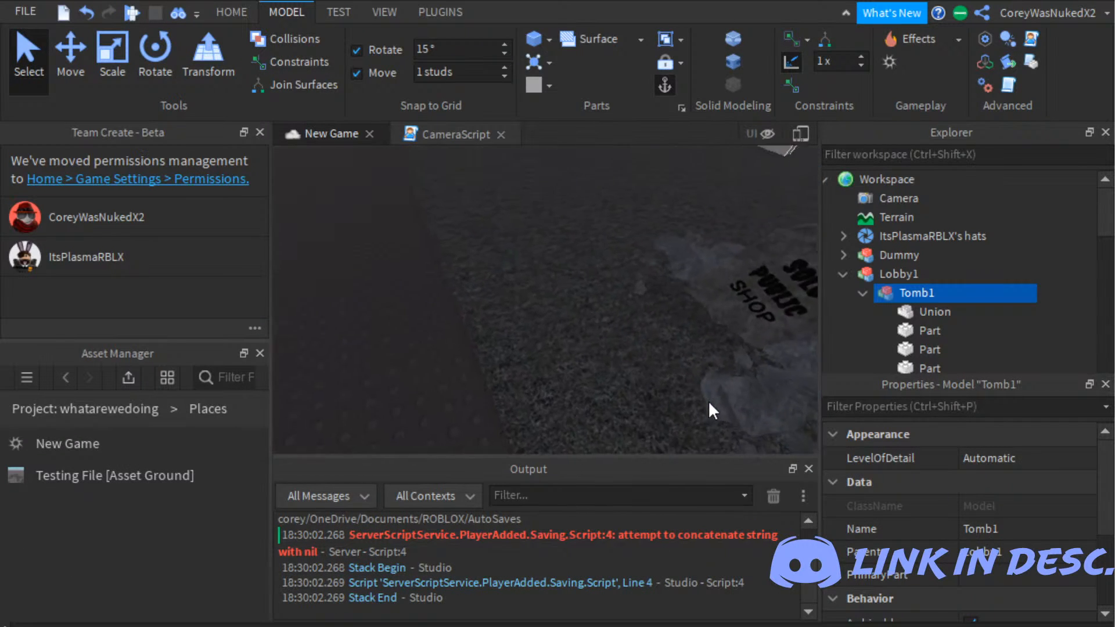
pyautogui.scroll(-10, 905, 273)
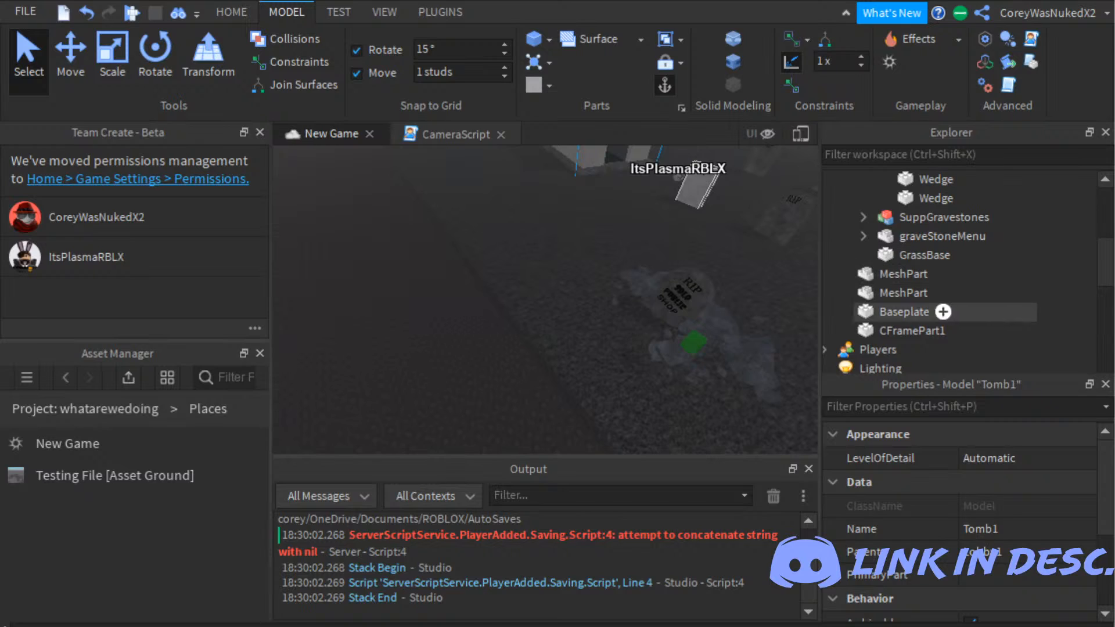
pyautogui.click(911, 330)
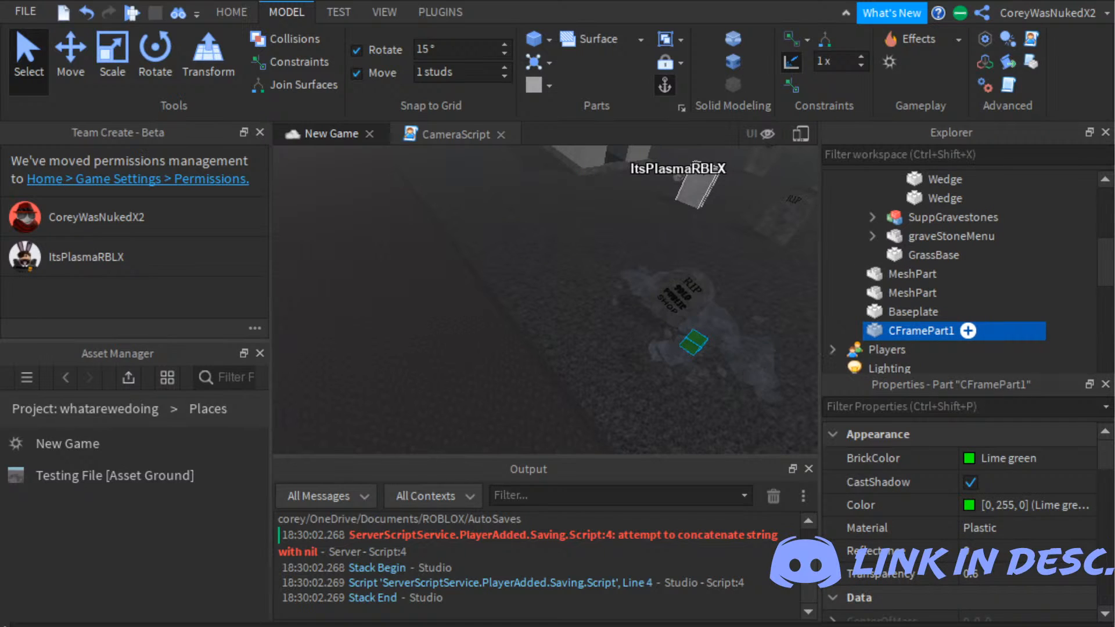
pyautogui.hotkey('ctrl', 'd')
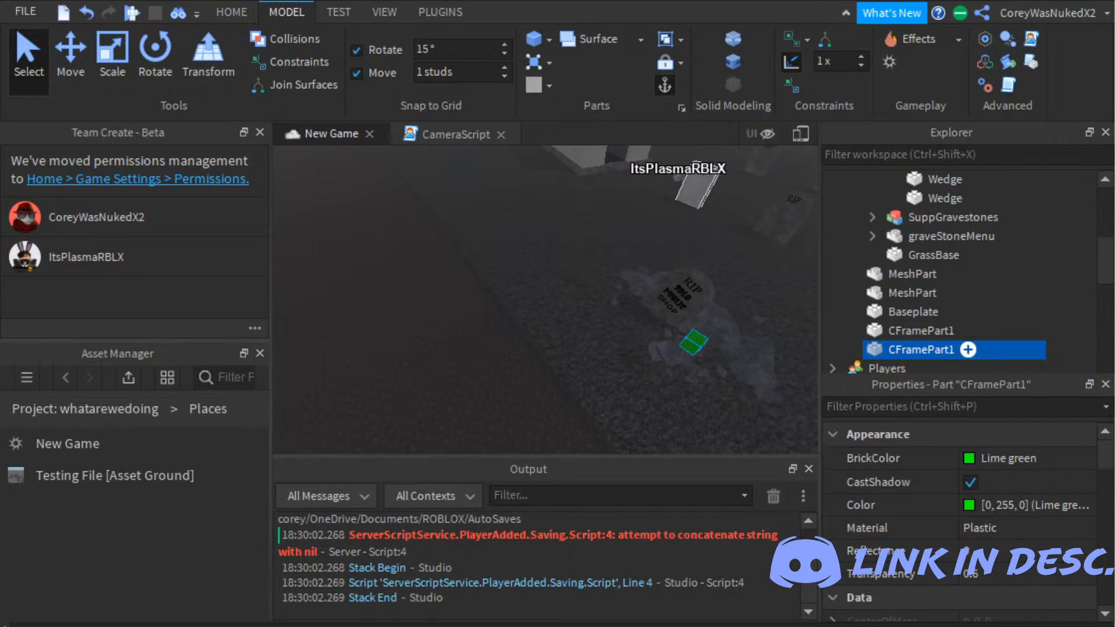
pyautogui.press('F2')
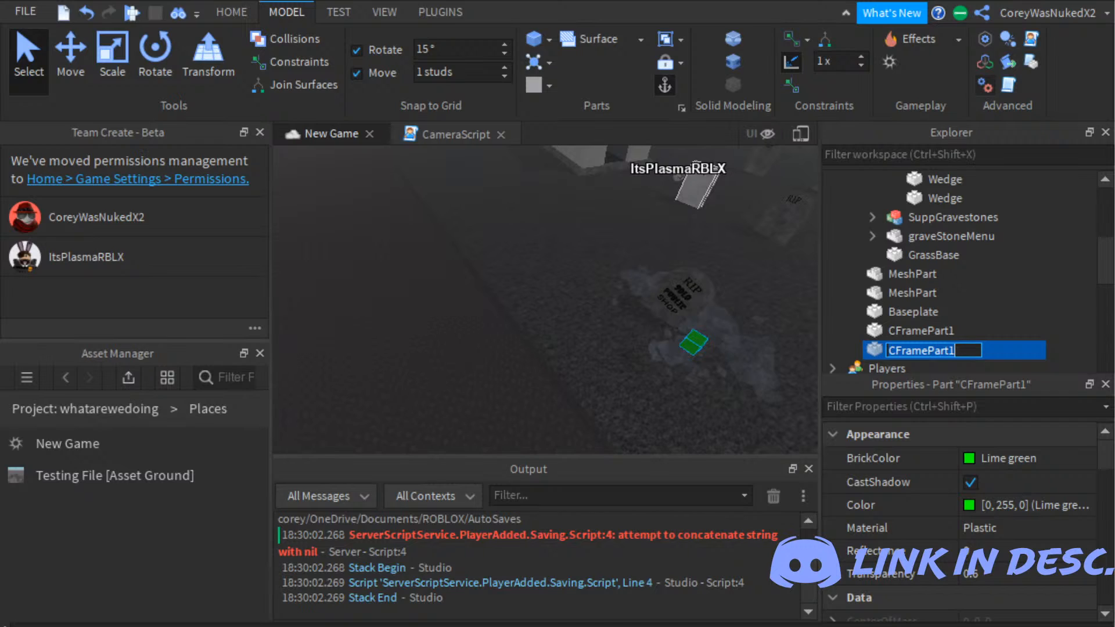
pyautogui.write('Pointligh')
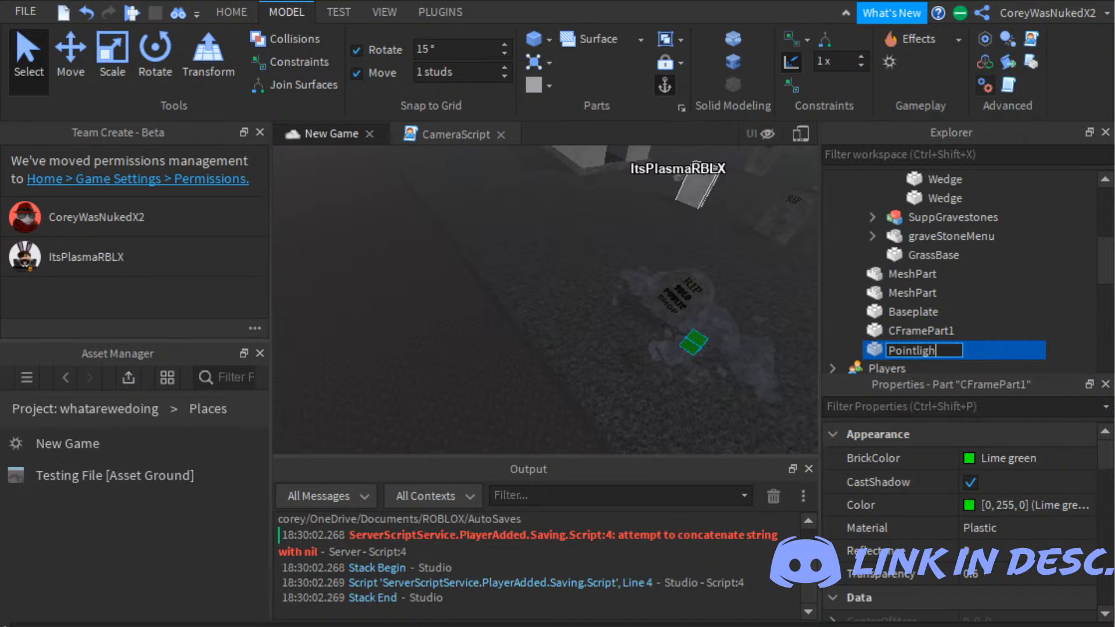
pyautogui.write('t1')
pyautogui.press('Return')
pyautogui.hotkey('ctrl', '2')
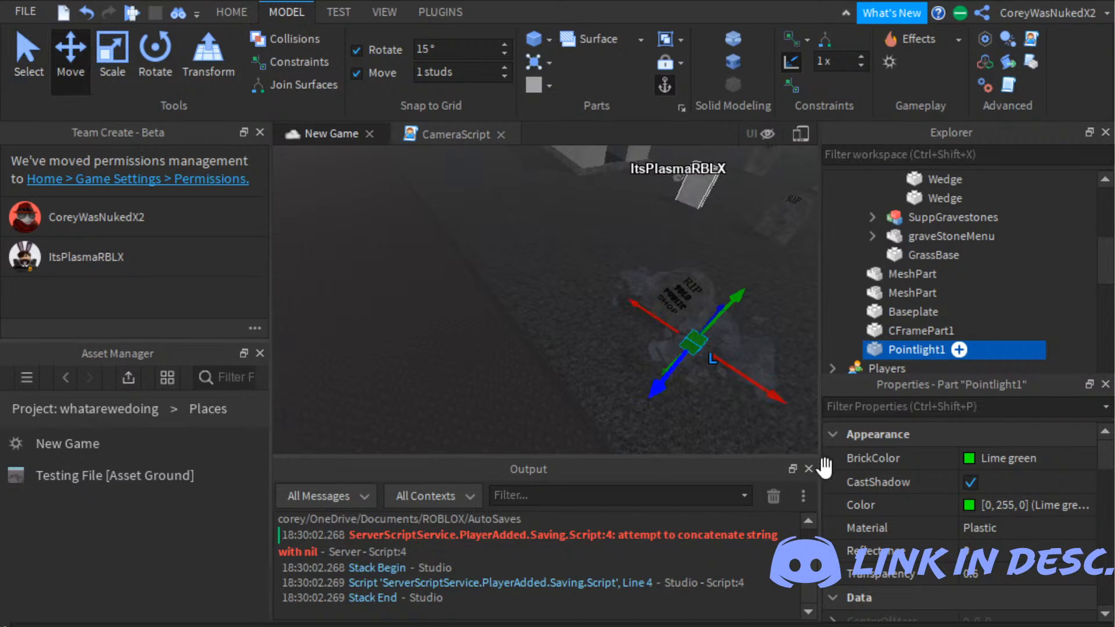
# Step: Move Pointlight1 away from the CFramePart1 camera part to the ground in front of the menu gravestone
pyautogui.moveTo(886, 457); pyautogui.dragTo(707, 439)
pyautogui.moveTo(680, 366); pyautogui.dragTo(644, 396)
pyautogui.scroll(-2, 964, 330)
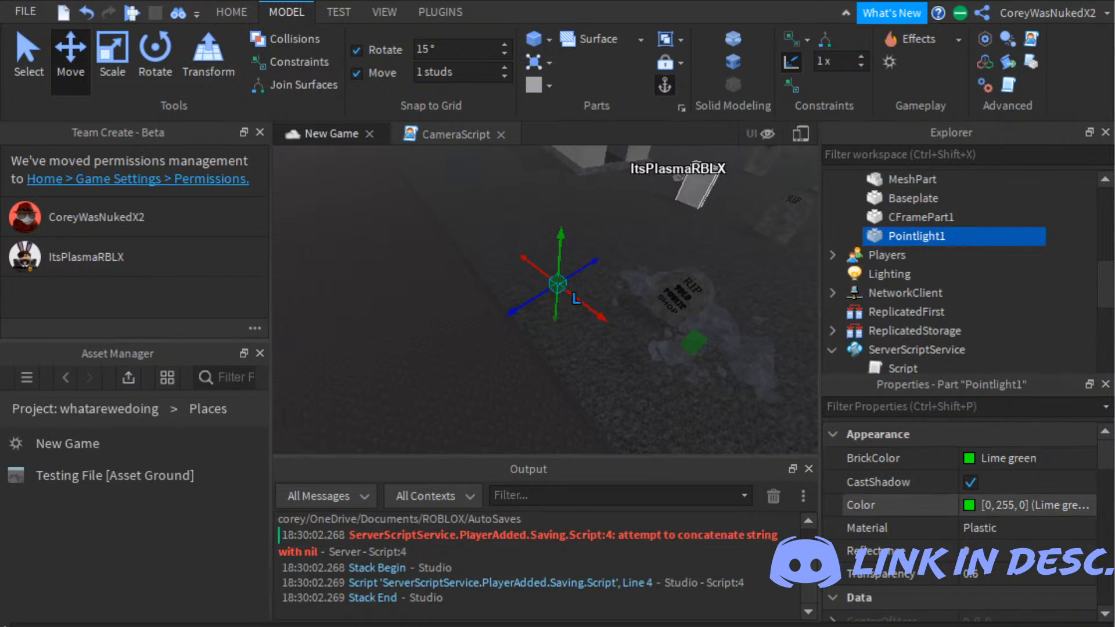
# Step: Colour the Pointlight1 part New Yeller and set its transparency to 0.6
pyautogui.click(1016, 568)
pyautogui.write('1')
pyautogui.press('Return')
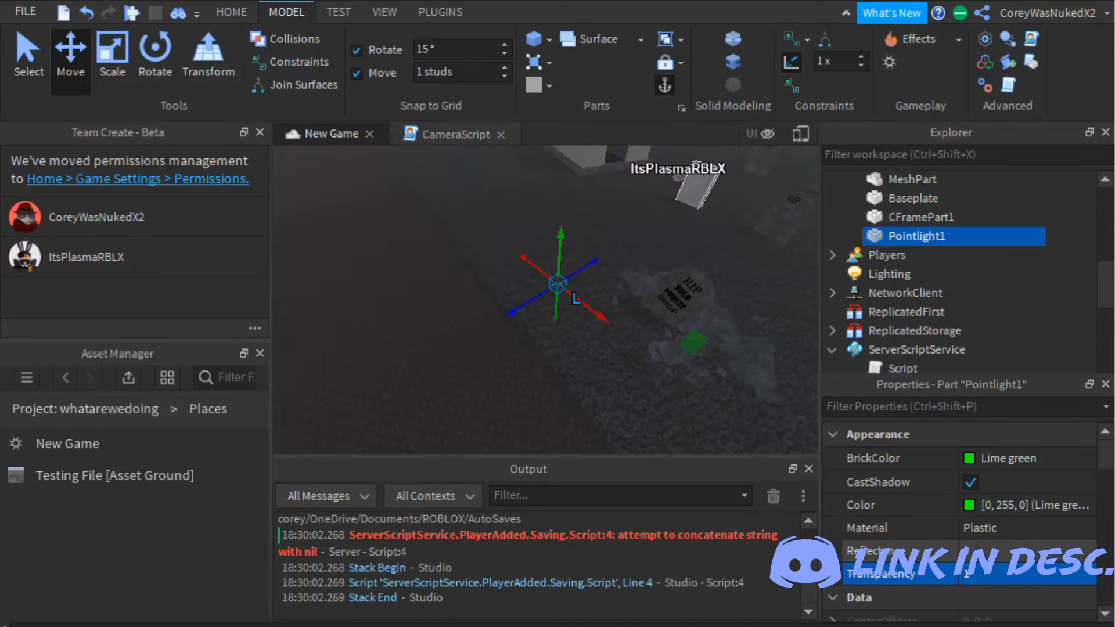
pyautogui.click(1007, 458)
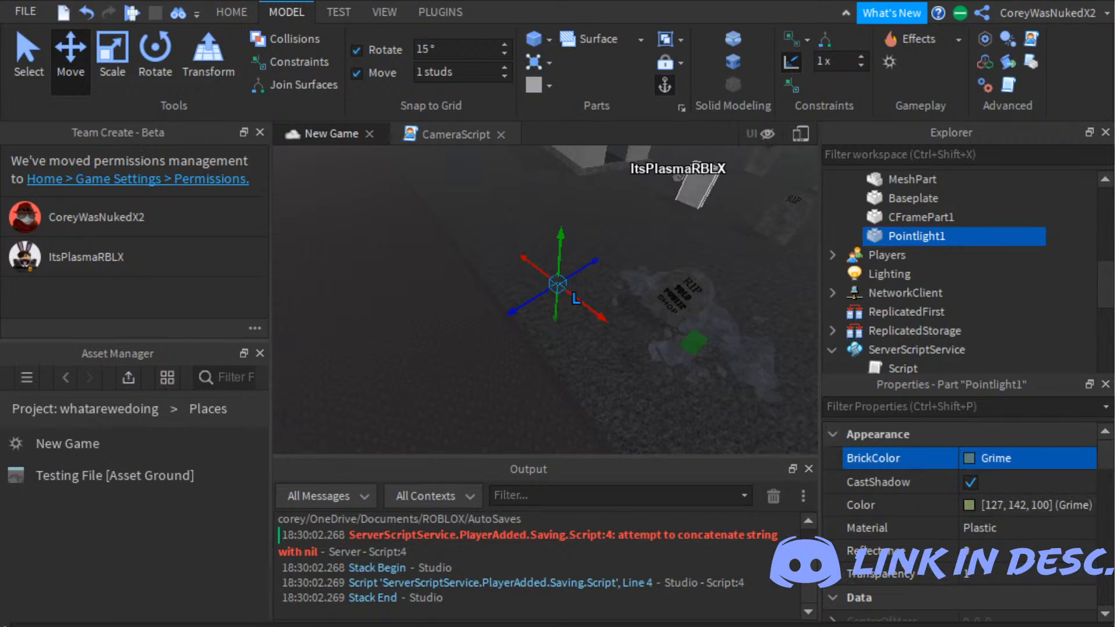
pyautogui.click(999, 522)
pyautogui.click(1016, 572)
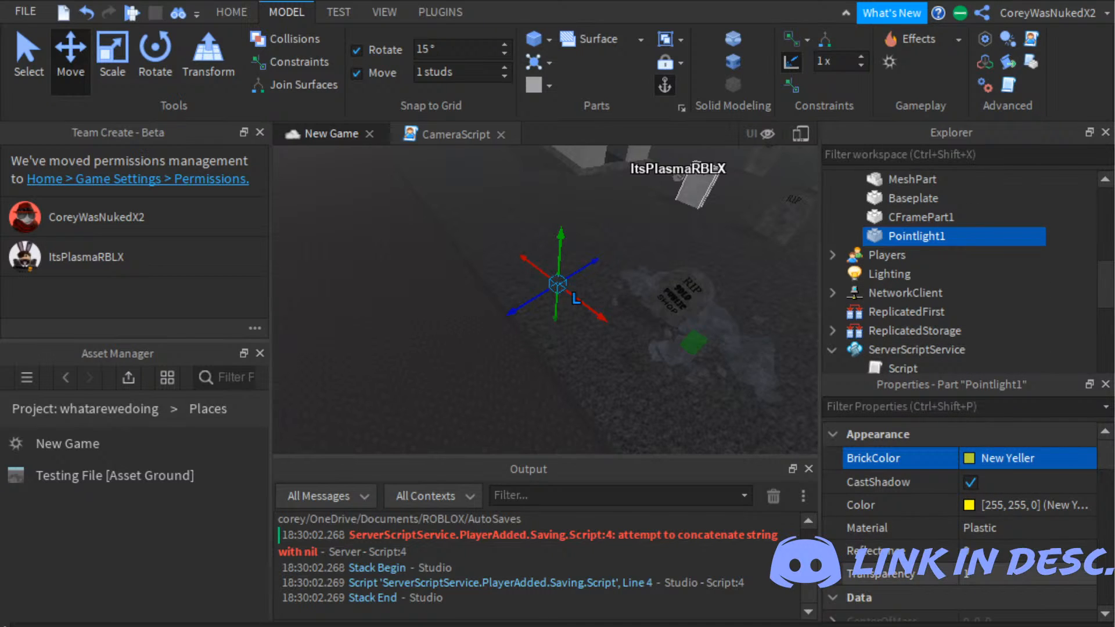
pyautogui.write('0.6')
pyautogui.press('Return')
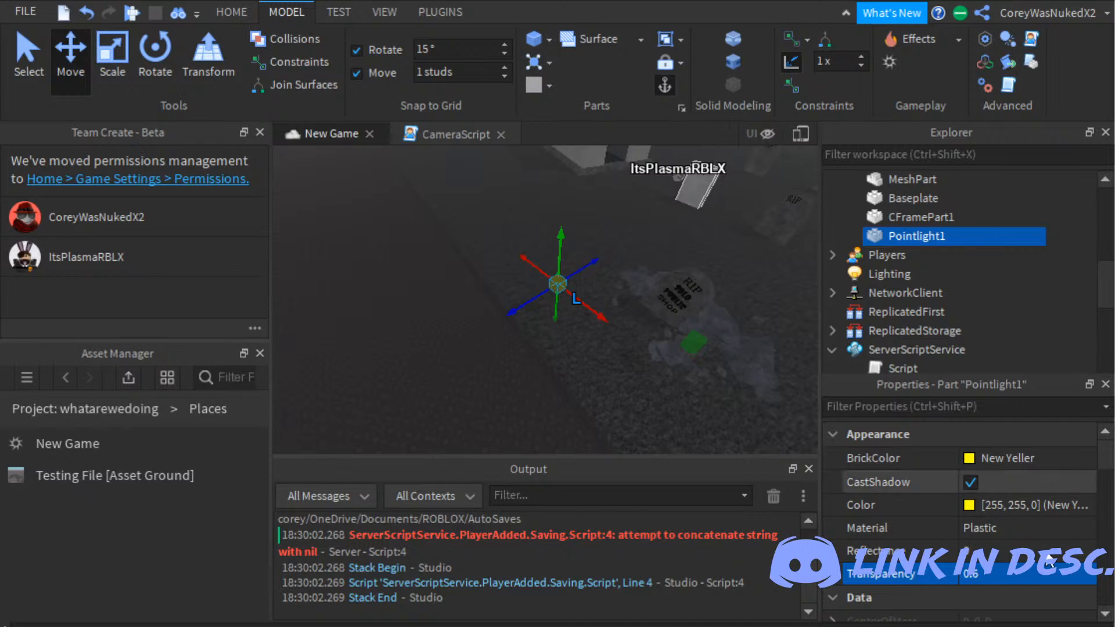
# Step: Insert a PointLight into the Pointlight1 part and check the lighting in a playtest
pyautogui.moveTo(764, 348); pyautogui.dragTo(765, 349, button='right')
pyautogui.press('w')
pyautogui.moveTo(765, 350); pyautogui.dragTo(764, 349, button='right')
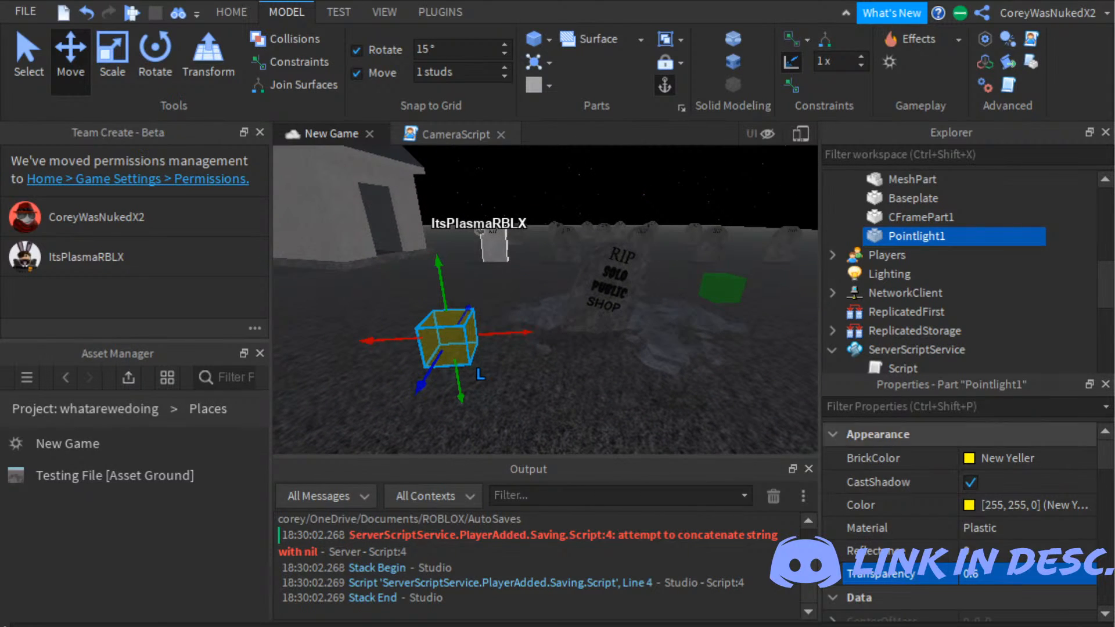
pyautogui.moveTo(898, 235)
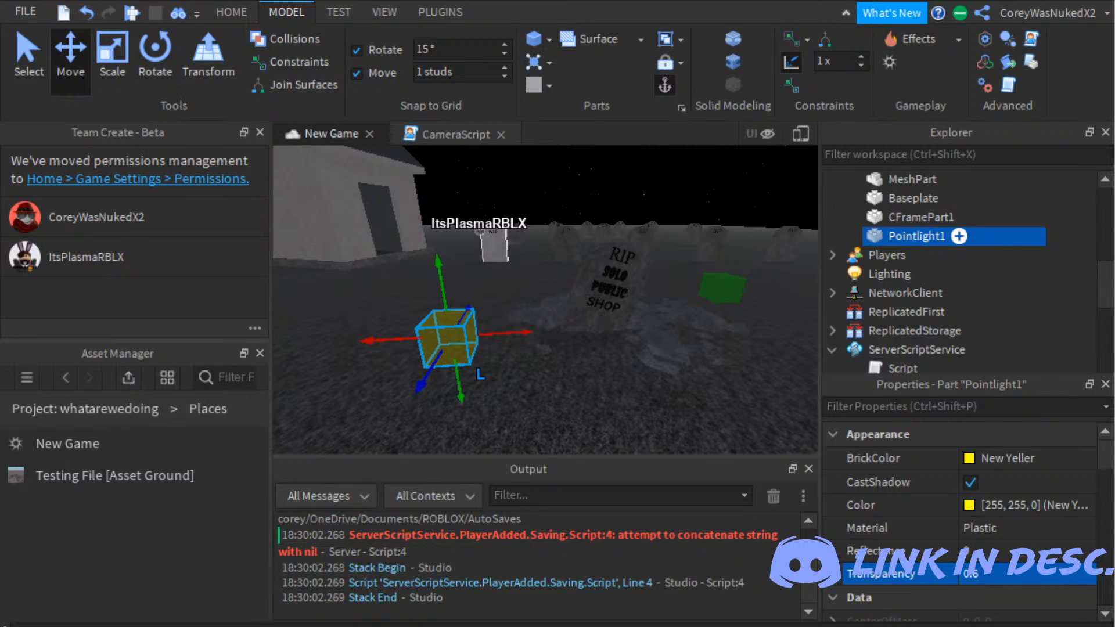
pyautogui.click(1057, 473)
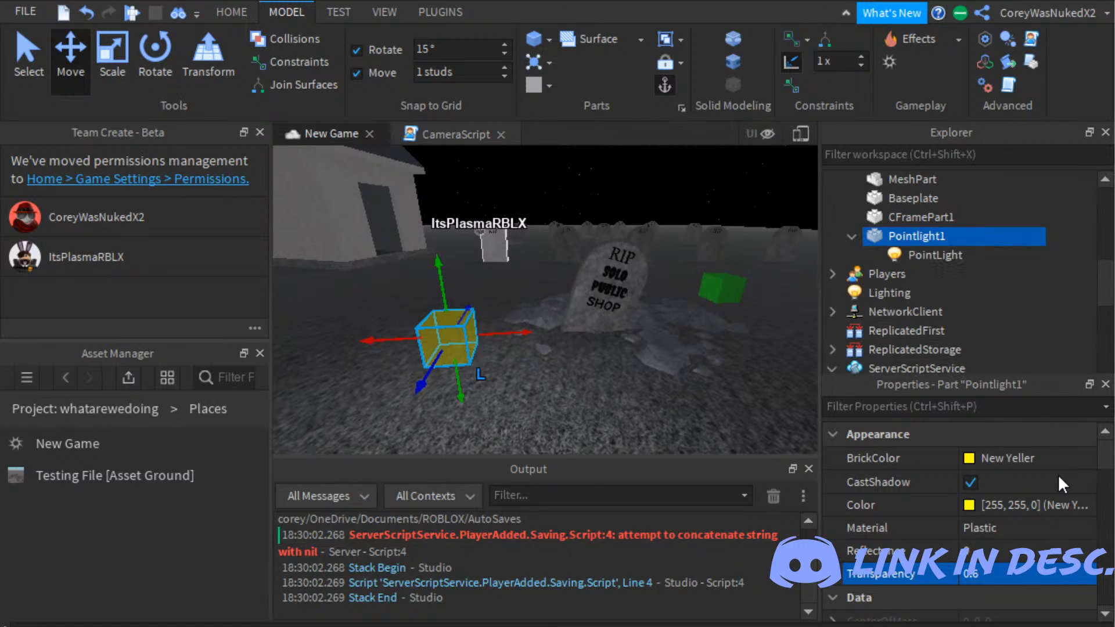
pyautogui.click(157, 12)
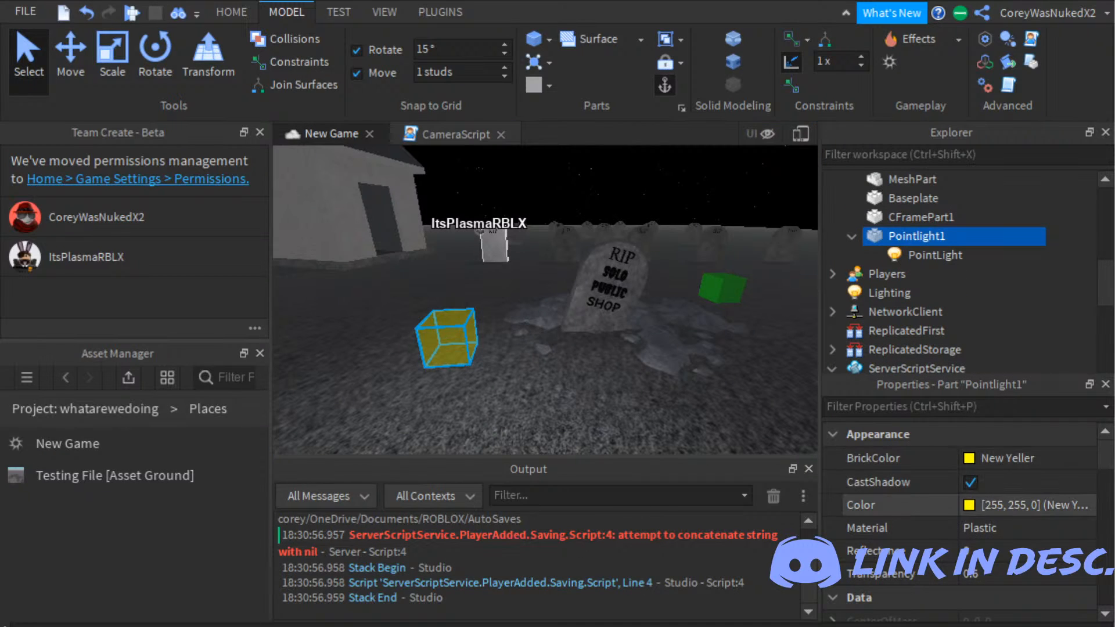
# Step: Set the PointLight's brightness to 0.5 and turn on its shadows
pyautogui.click(936, 255)
pyautogui.click(982, 458)
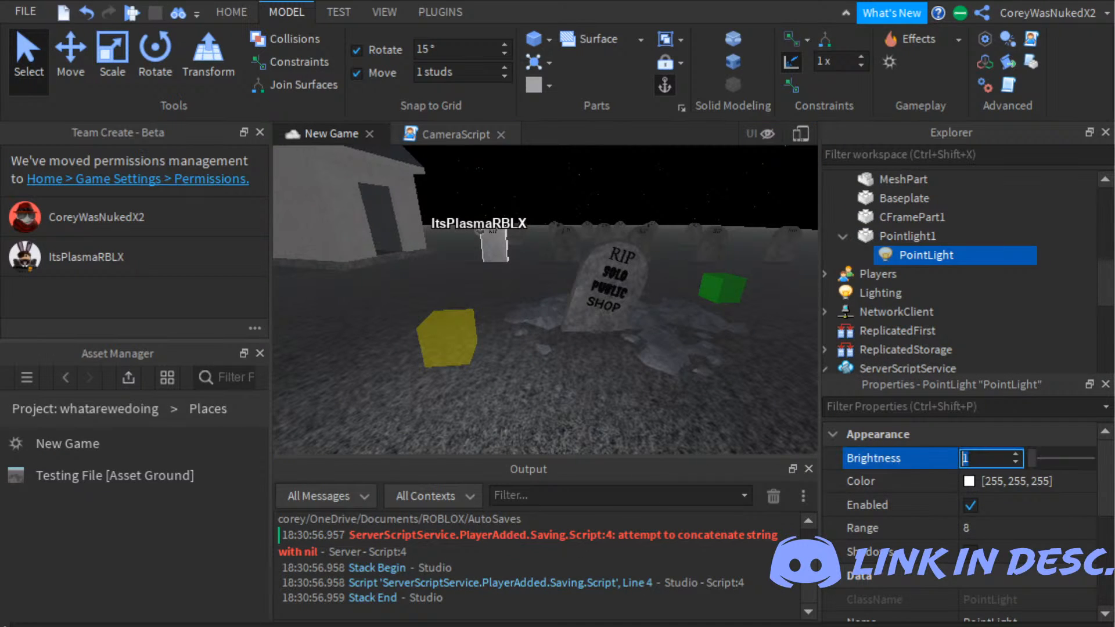
pyautogui.write('0.5')
pyautogui.press('Return')
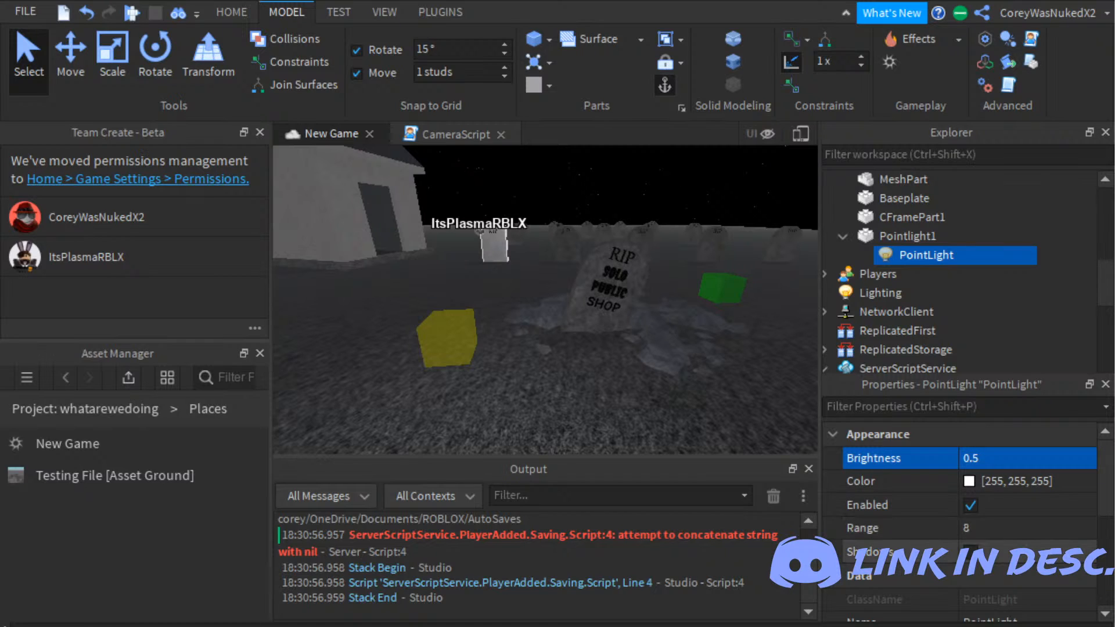
pyautogui.click(970, 552)
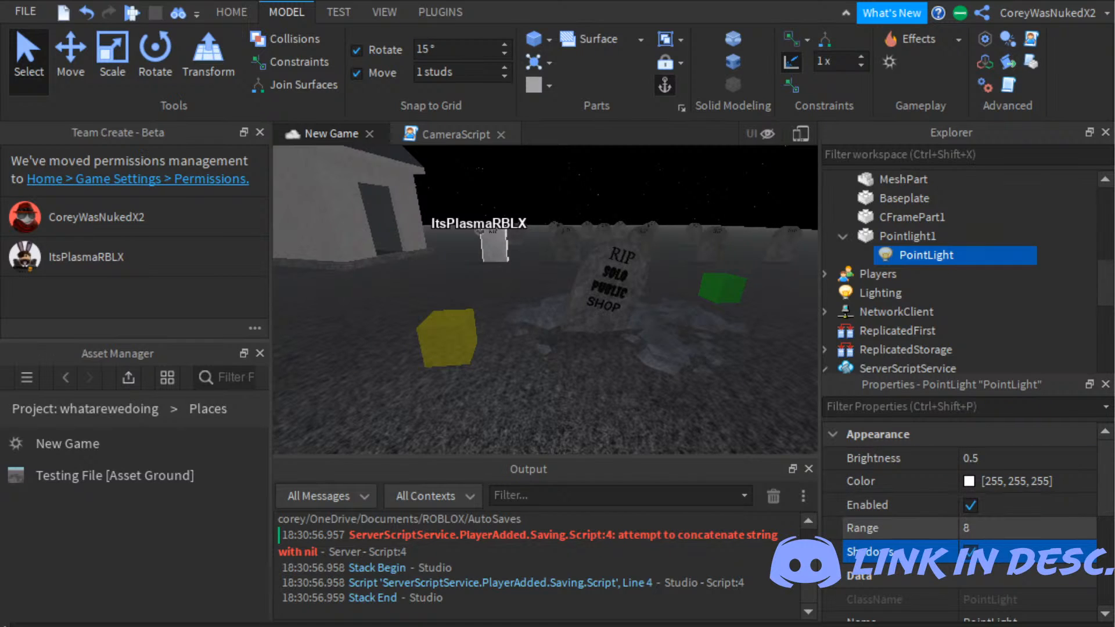
# Step: Set the PointLight's range to 10 and check the menu gravestone's lighting in a playtest
pyautogui.click(982, 528)
pyautogui.write('12')
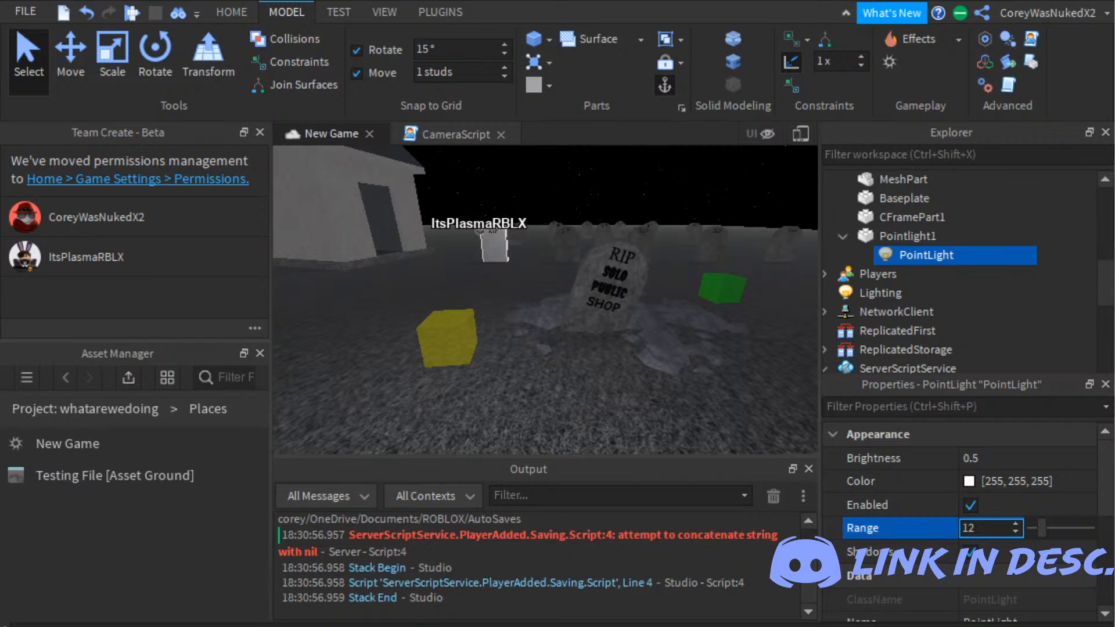
pyautogui.press('BackSpace')
pyautogui.write('0')
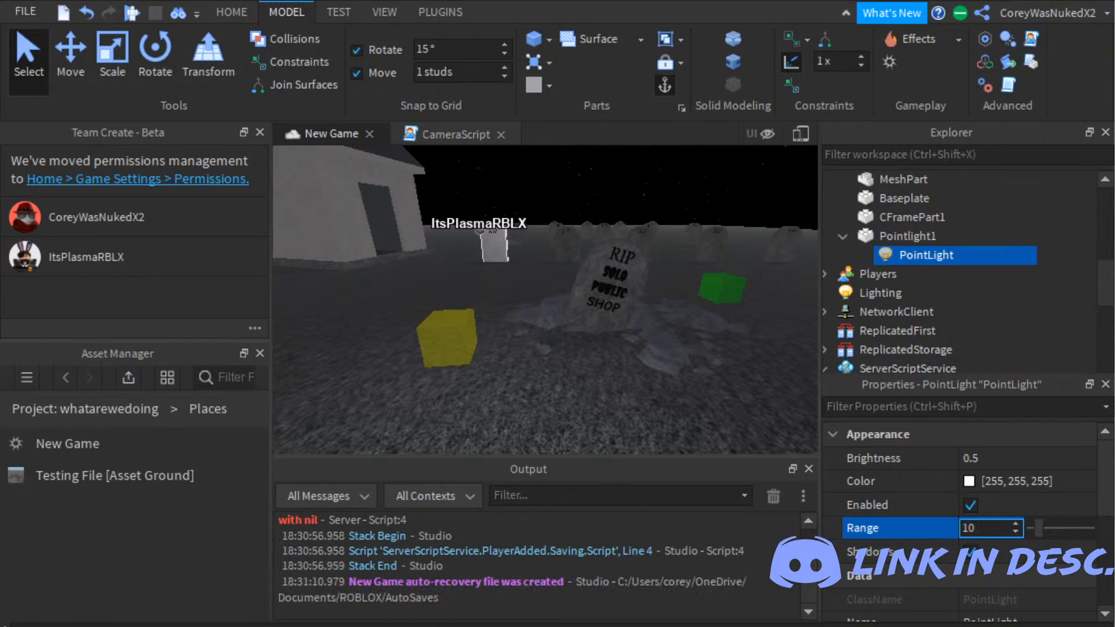
pyautogui.press('Return')
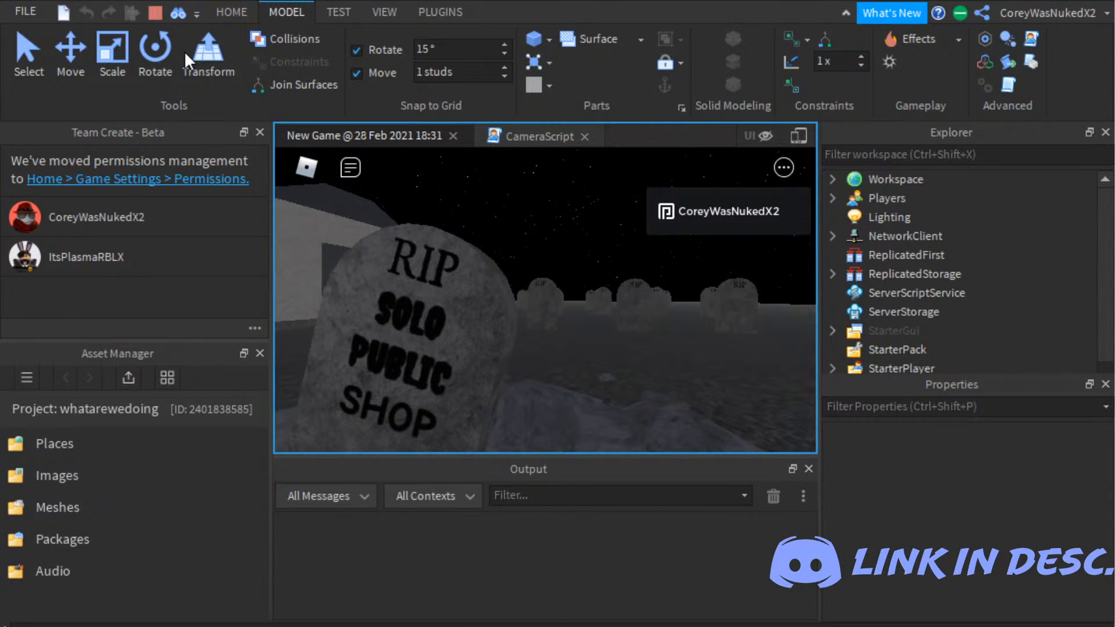
pyautogui.click(156, 14)
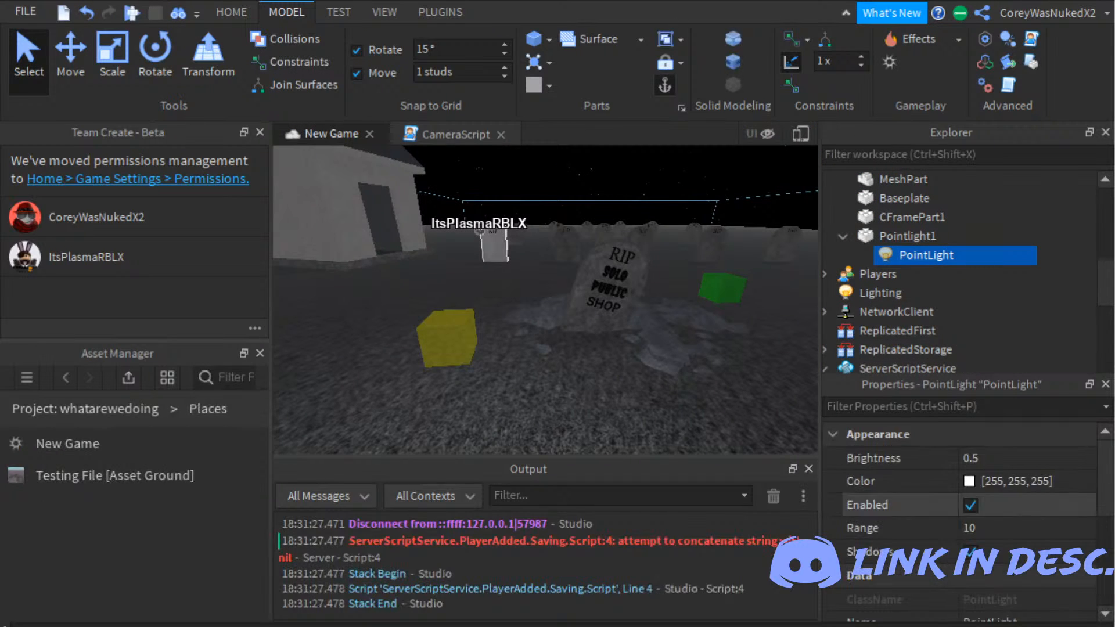
# Step: Try yellow for the PointLight, change its colour to orange 255, 170, 0, and playtest the menu view
pyautogui.click(897, 482)
pyautogui.click(641, 321)
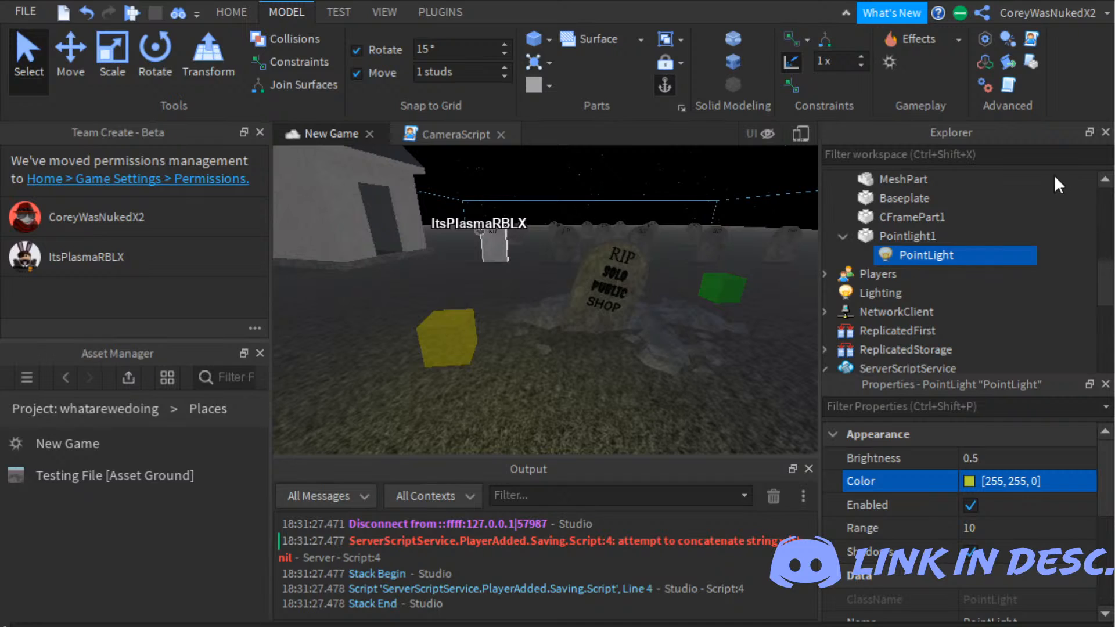
pyautogui.click(890, 330)
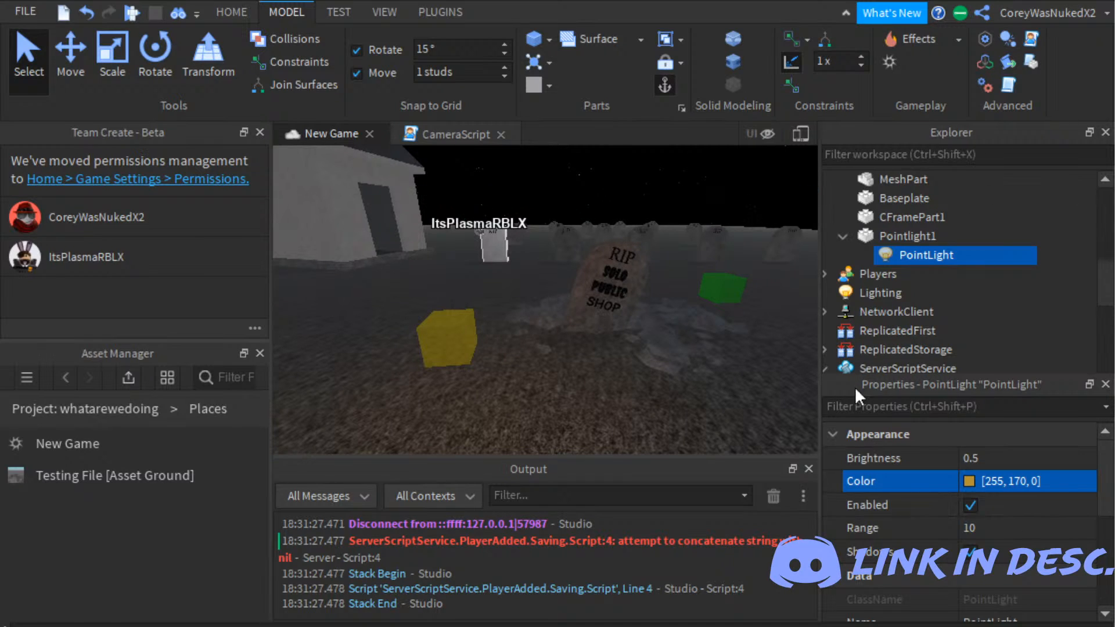
pyautogui.click(131, 12)
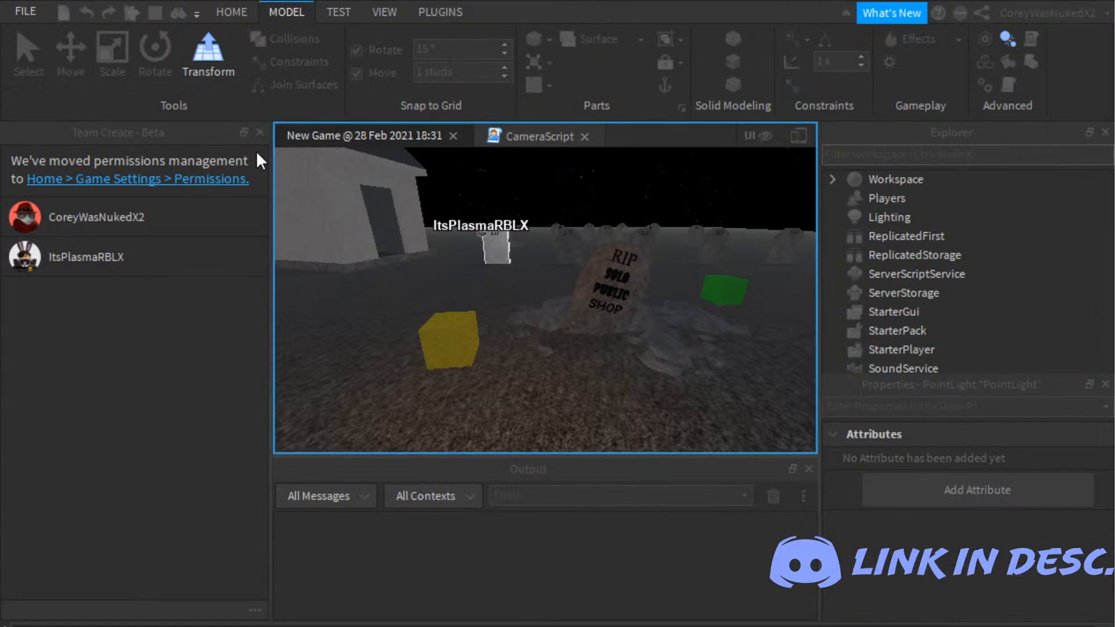
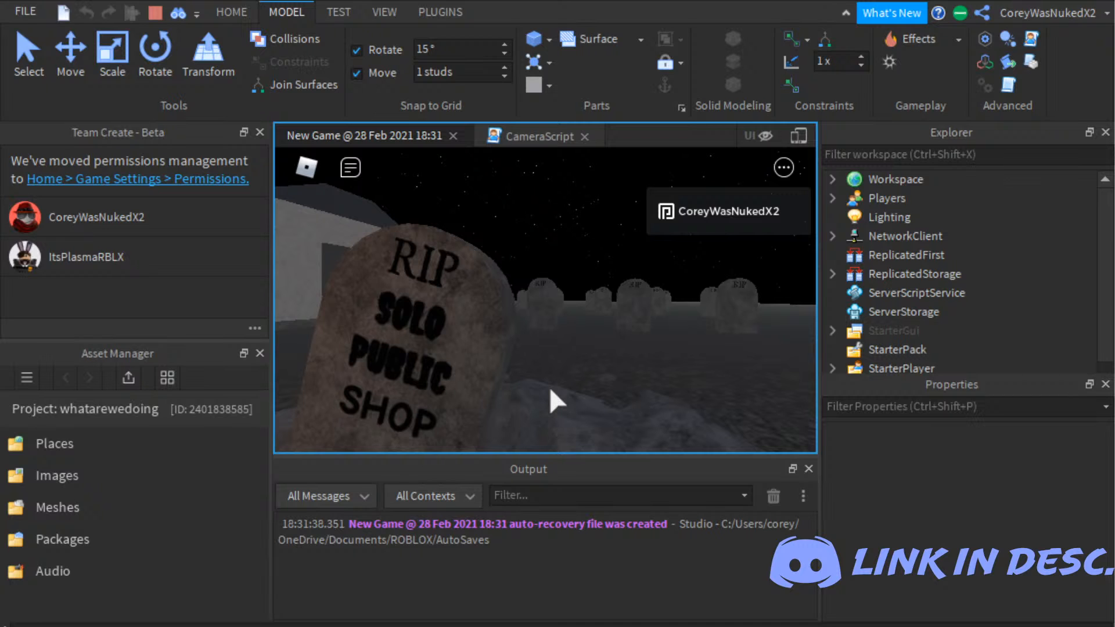
pyautogui.click(154, 12)
pyautogui.press('s')
pyautogui.moveTo(711, 359); pyautogui.dragTo(712, 358, button='right')
pyautogui.press('w')
pyautogui.press('a')
pyautogui.press('d')
pyautogui.press('a')
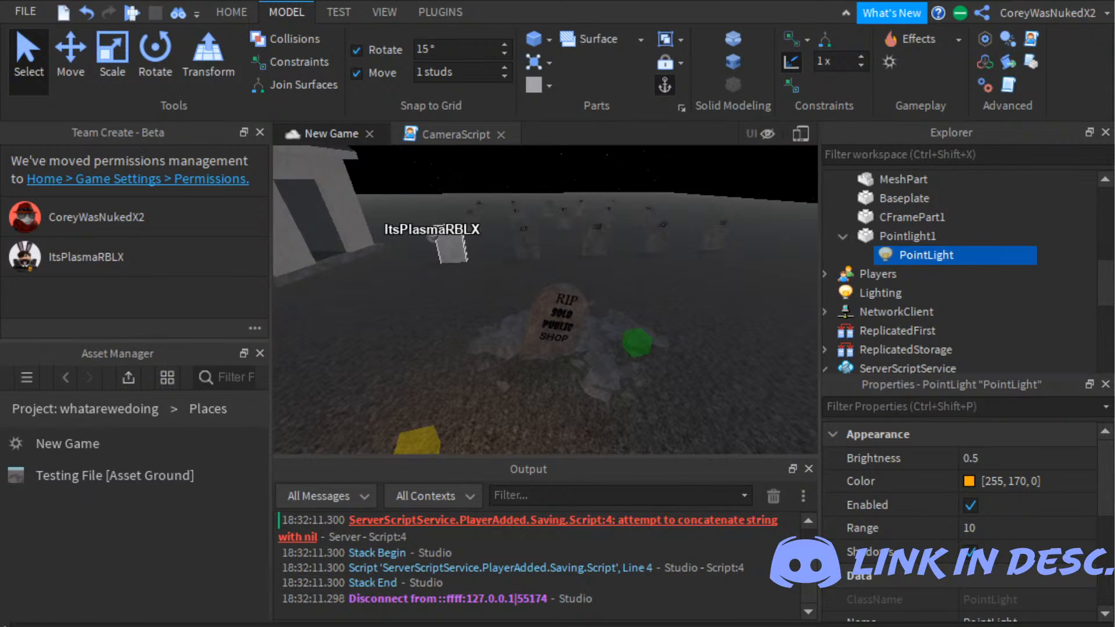
# Step: Open the PlayerAdded Saving script from its output error, examine the code around line 4, and close both script tabs
pyautogui.click(712, 521)
pyautogui.scroll(-1, 765, 270)
pyautogui.scroll(1, 798, 302)
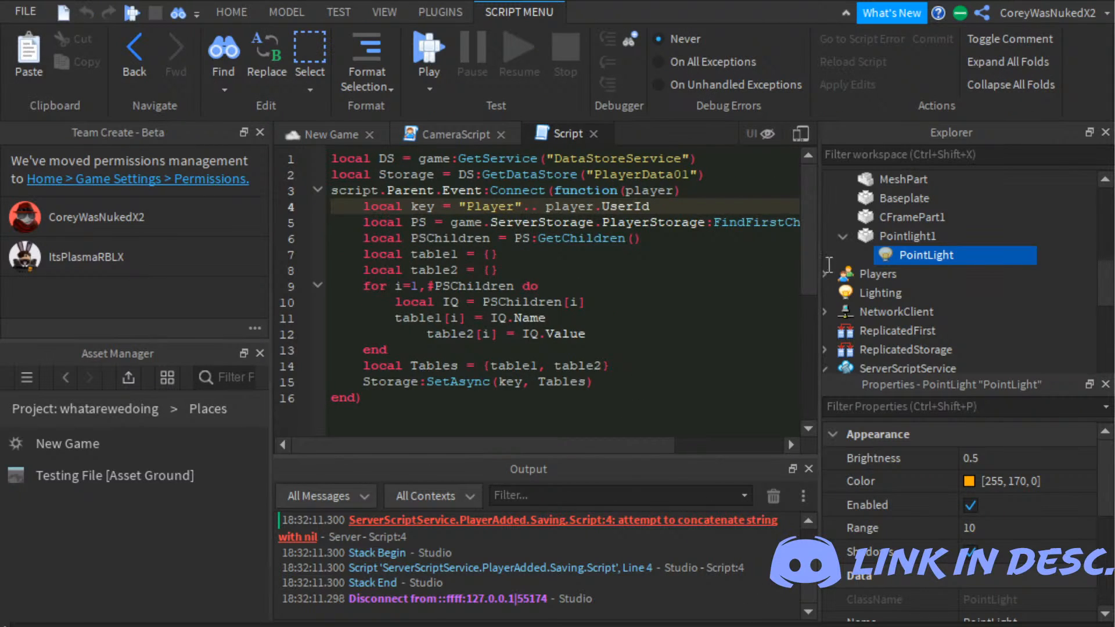
pyautogui.click(761, 302)
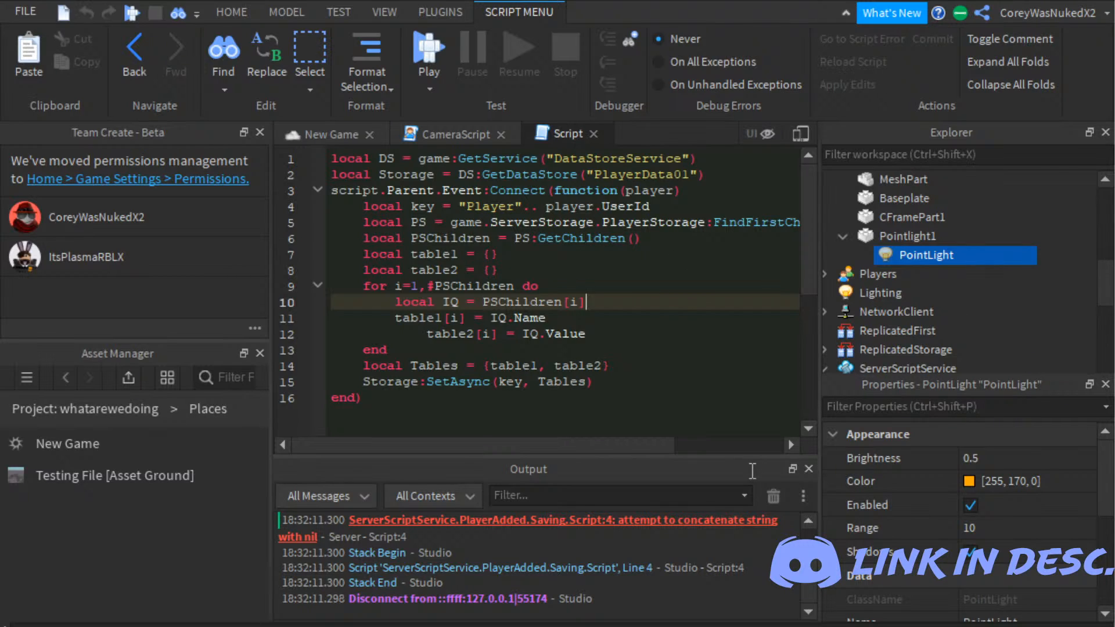
pyautogui.scroll(1, 738, 544)
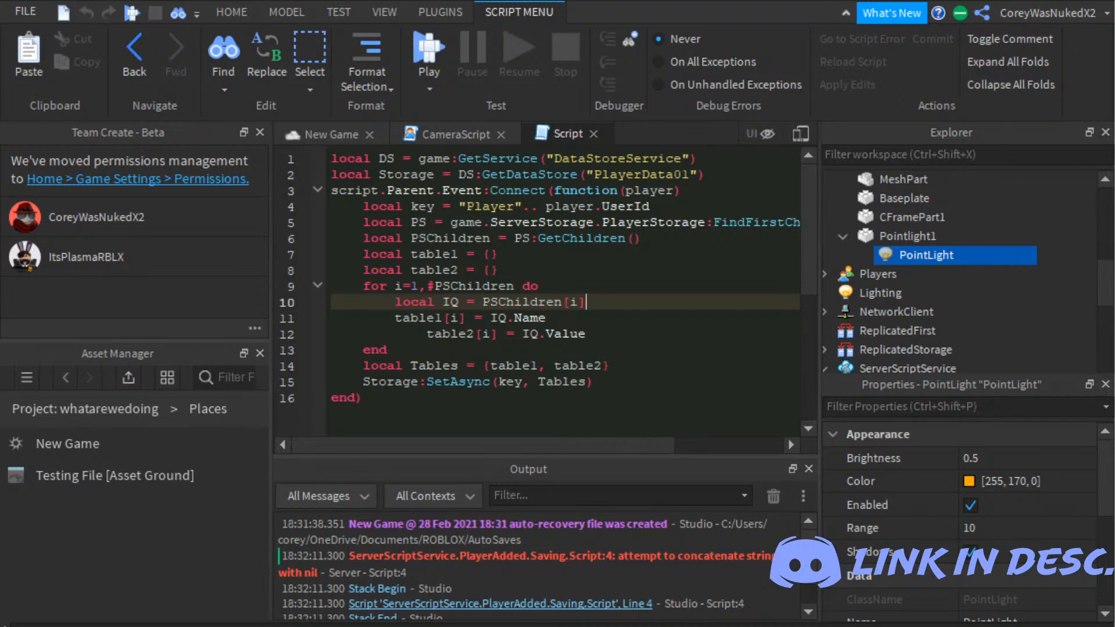
pyautogui.scroll(-2, 523, 557)
pyautogui.scroll(2, 522, 557)
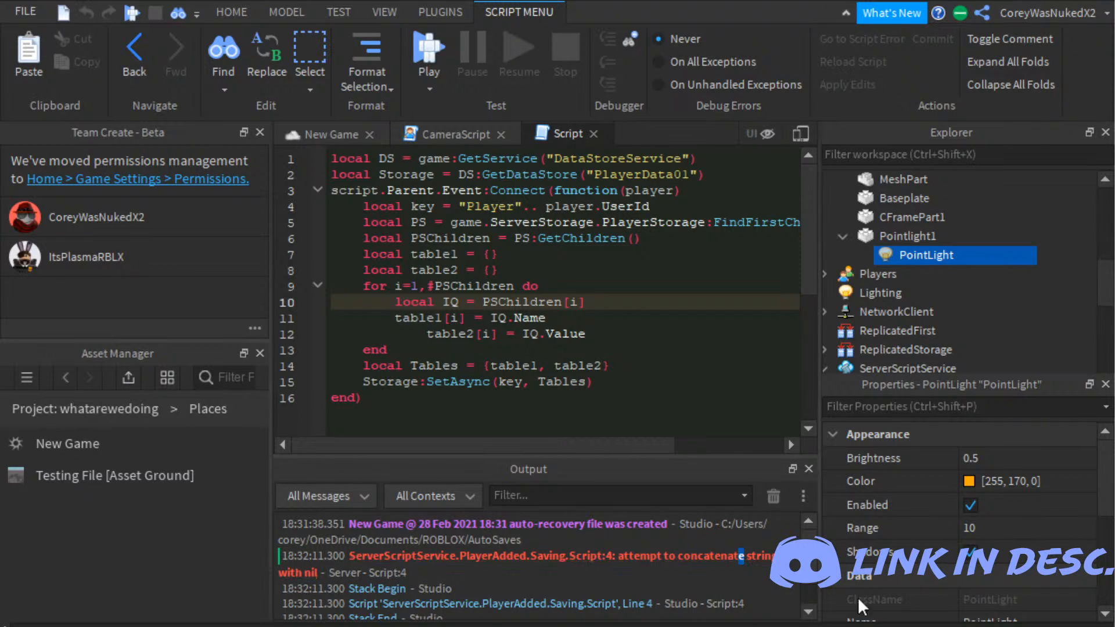
pyautogui.click(332, 135)
pyautogui.click(500, 135)
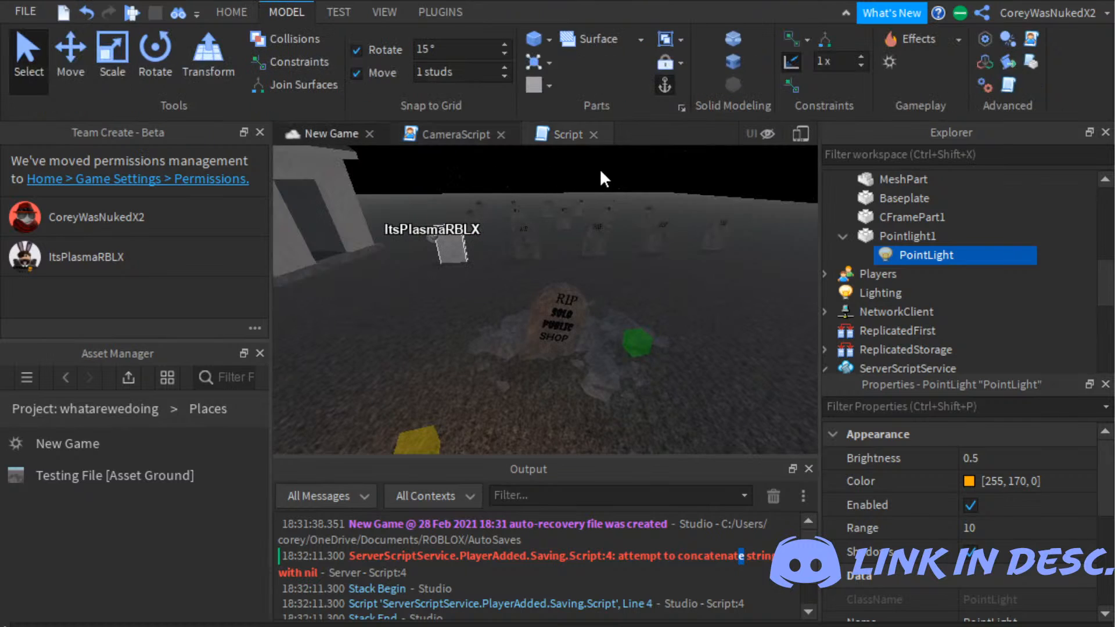
pyautogui.click(462, 134)
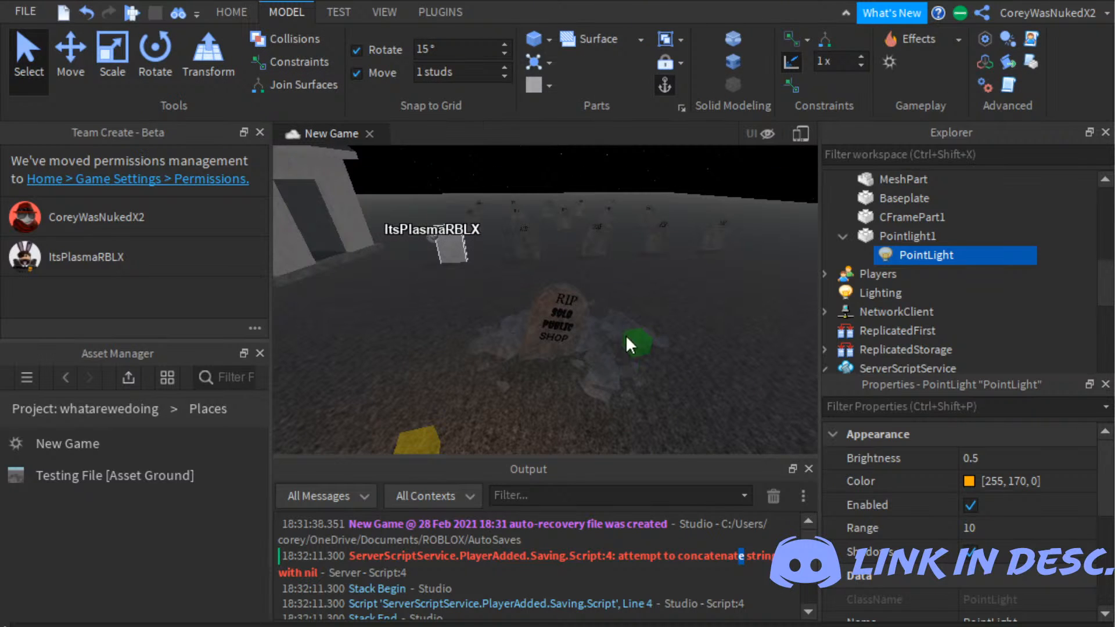
# Step: Select the Pointlight1 part near the menu gravestone and choose a shape for it in its Part properties
pyautogui.moveTo(694, 394); pyautogui.dragTo(695, 394, button='right')
pyautogui.press('d')
pyautogui.press('w')
pyautogui.press('a')
pyautogui.scroll(-5, 696, 397)
pyautogui.scroll(5, 694, 395)
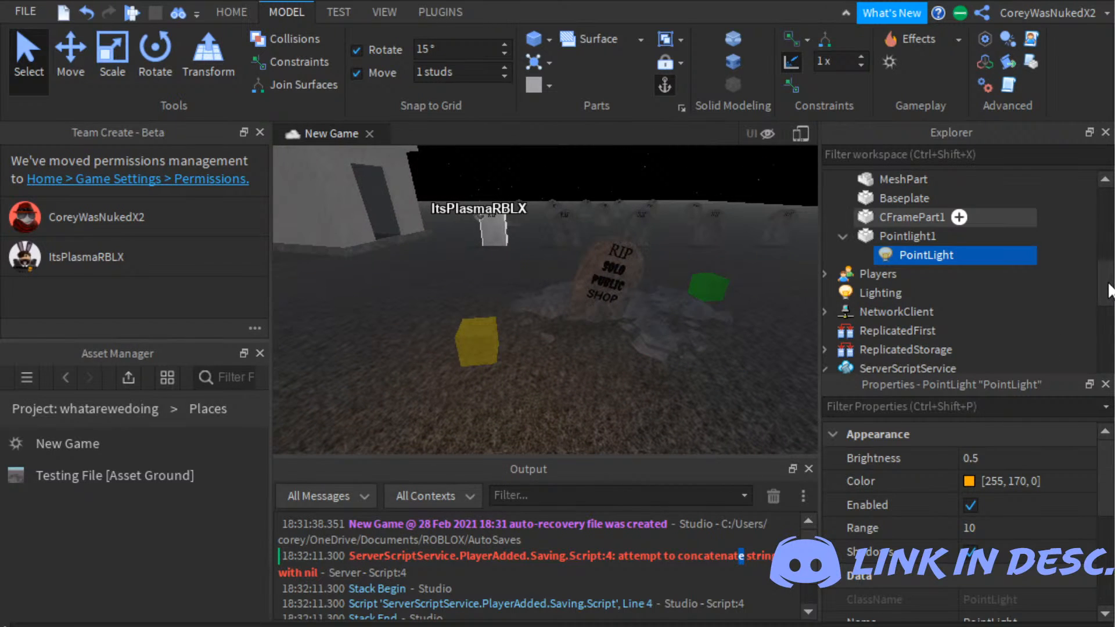
pyautogui.click(913, 236)
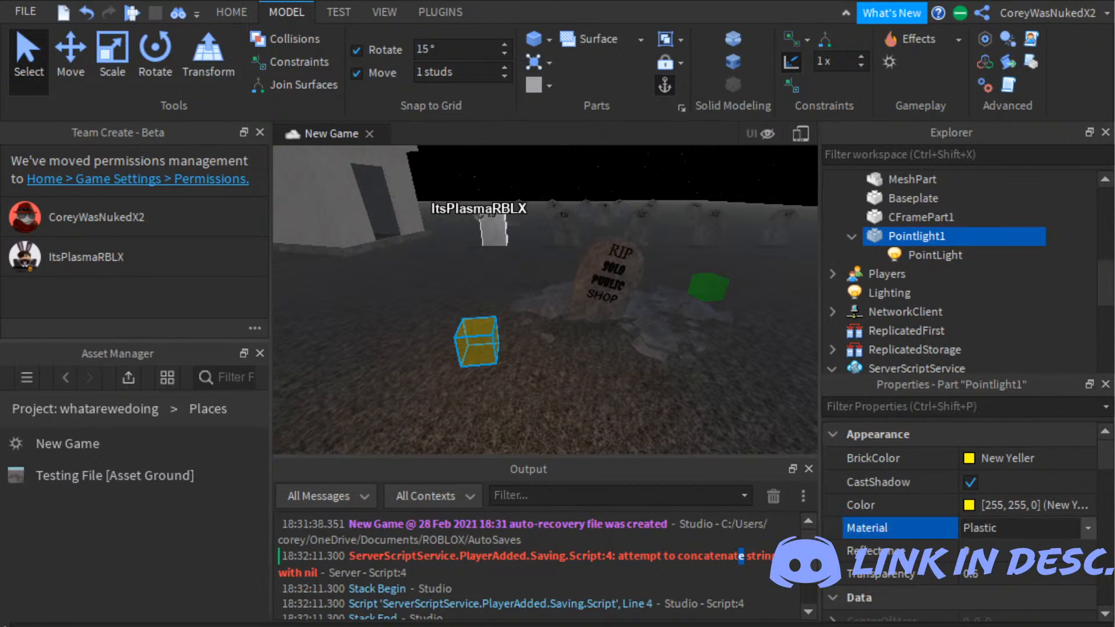
pyautogui.scroll(-3, 900, 569)
pyautogui.scroll(-6, 928, 551)
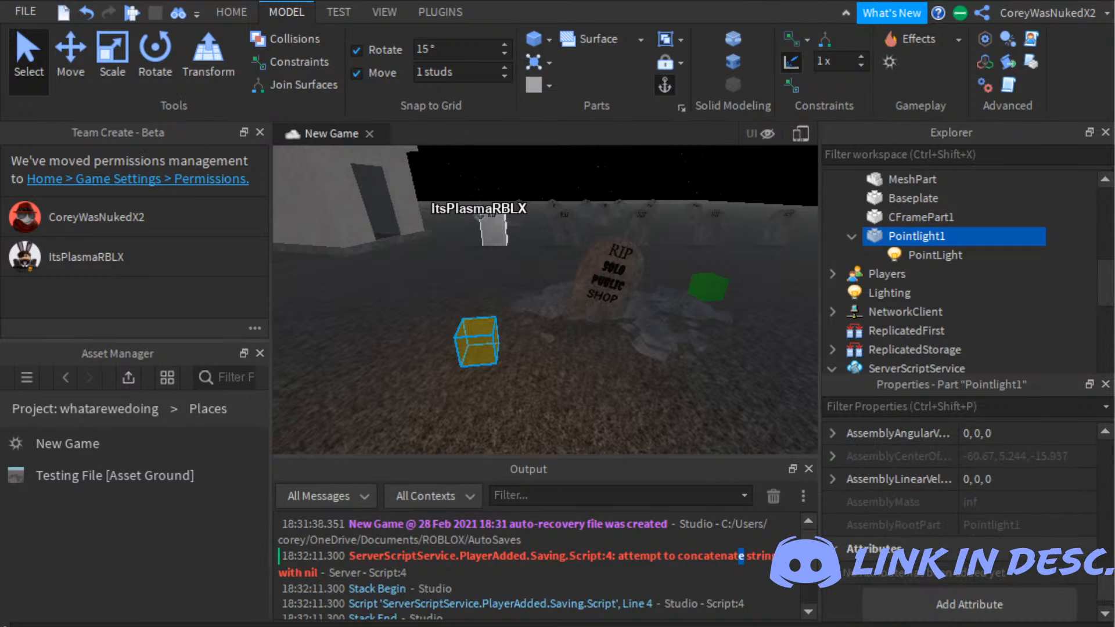
pyautogui.scroll(1, 987, 484)
pyautogui.click(986, 505)
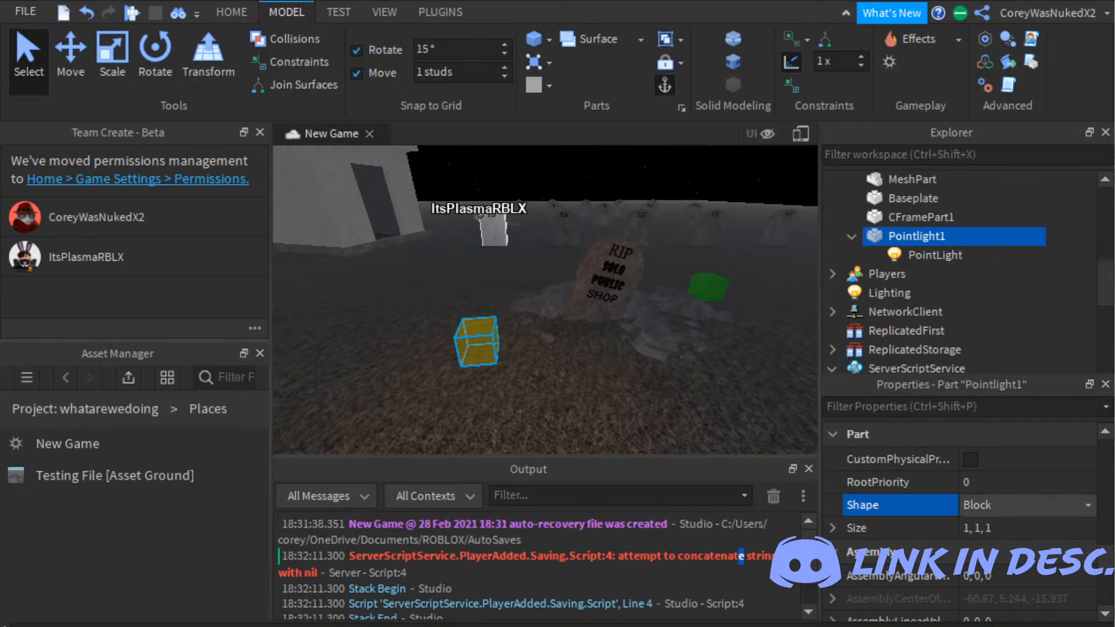
pyautogui.click(998, 526)
# Step: Deselect Pointlight1 and examine how its light falls on the ground and menu gravestone, from far away and up close
pyautogui.moveTo(651, 338); pyautogui.dragTo(729, 245, button='right')
pyautogui.click(729, 244)
pyautogui.scroll(-1, 728, 245)
pyautogui.press('a')
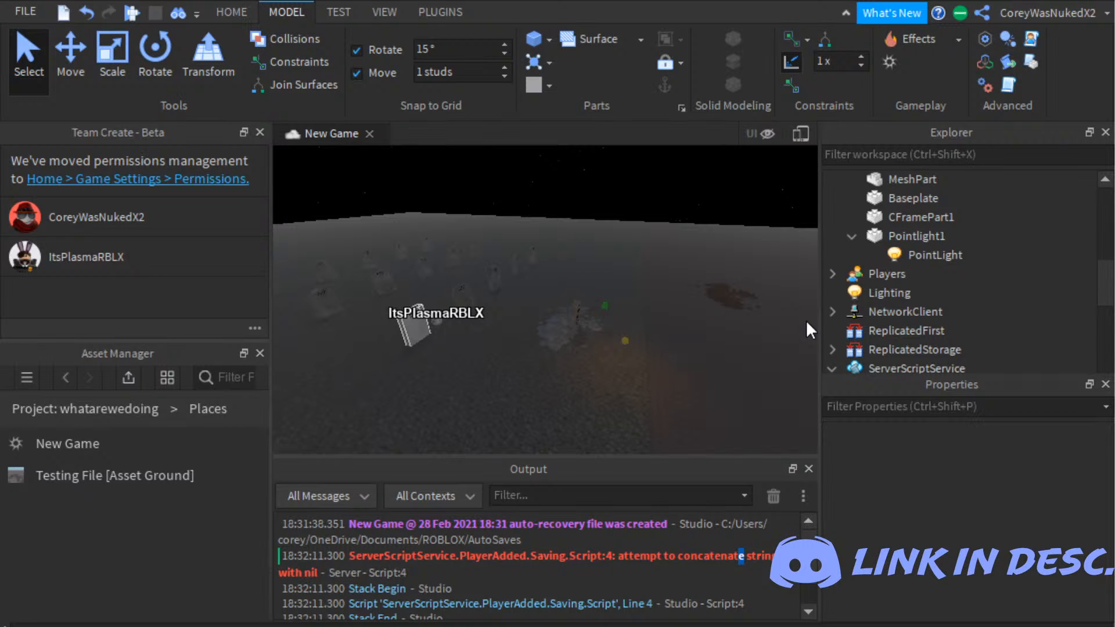
pyautogui.moveTo(719, 317); pyautogui.dragTo(711, 351, button='right')
pyautogui.press('w')
pyautogui.scroll(5, 712, 351)
pyautogui.press('s')
pyautogui.press('w')
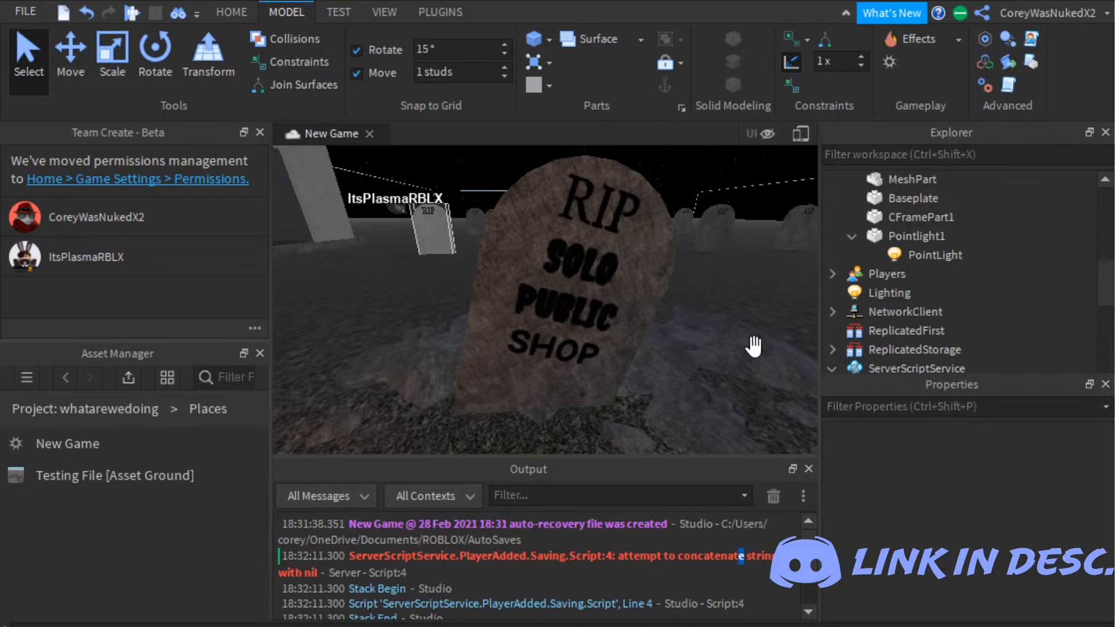
# Step: Collapse the Tomb1 model inside Lobby1 in the workspace hierarchy
pyautogui.scroll(5, 975, 349)
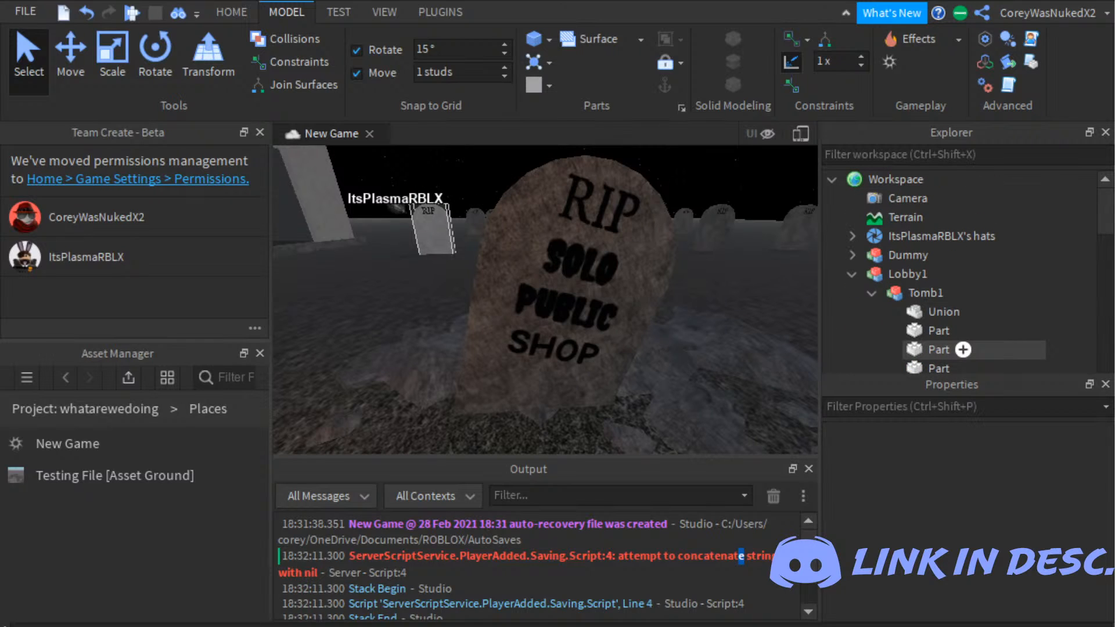
pyautogui.click(871, 293)
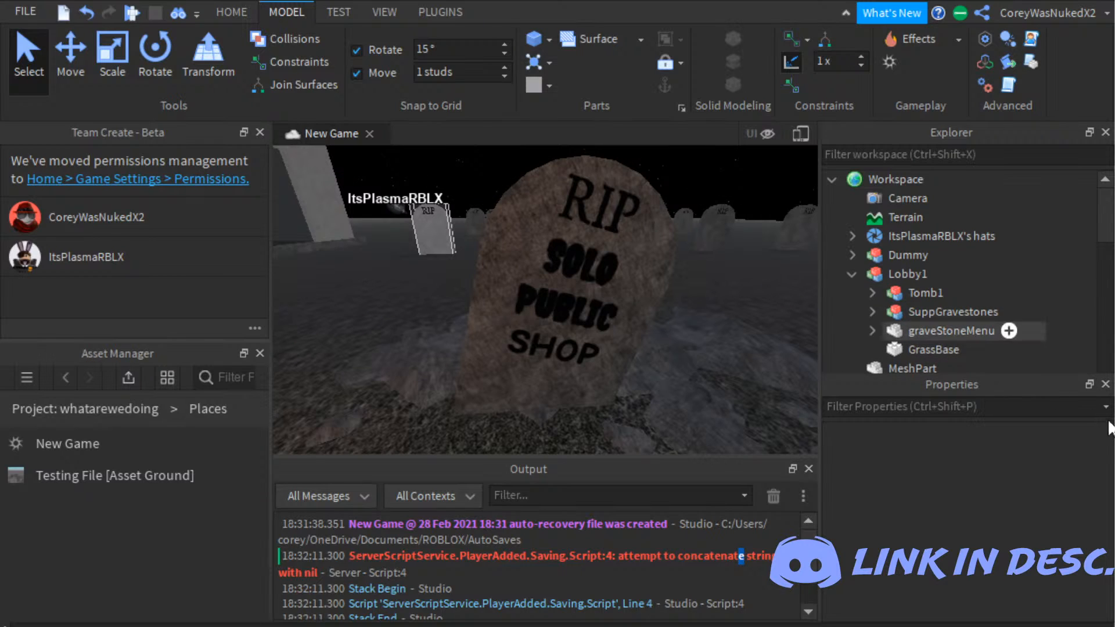
# Step: Add a LocalScript to the SurfaceGui of graveStoneMenu and clear its default code
pyautogui.click(872, 331)
pyautogui.scroll(-2, 952, 273)
pyautogui.click(951, 255)
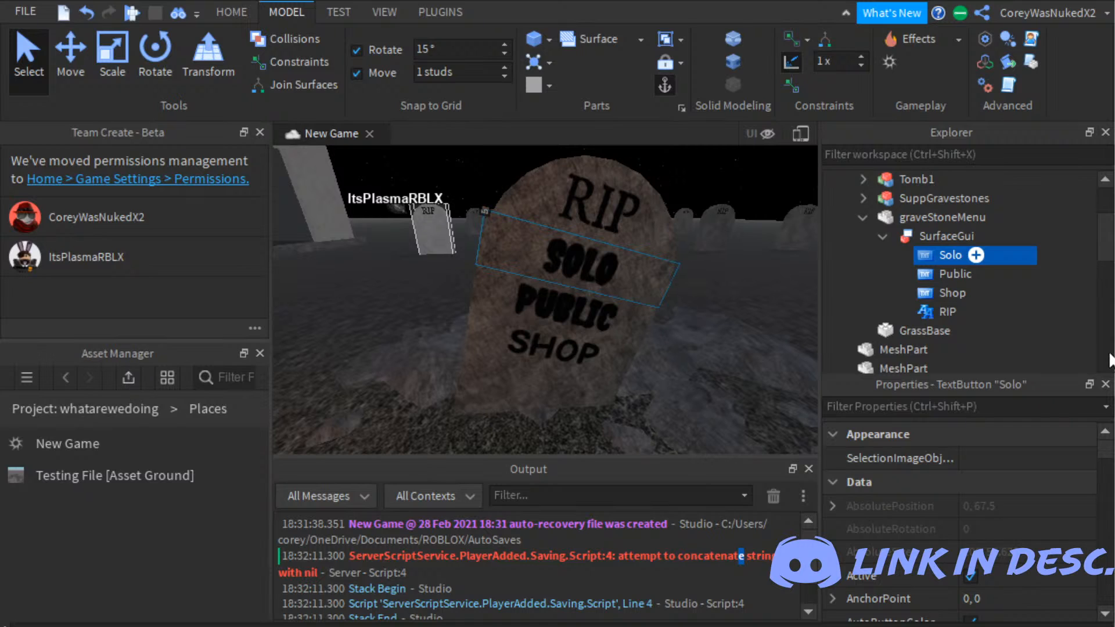
pyautogui.click(947, 236)
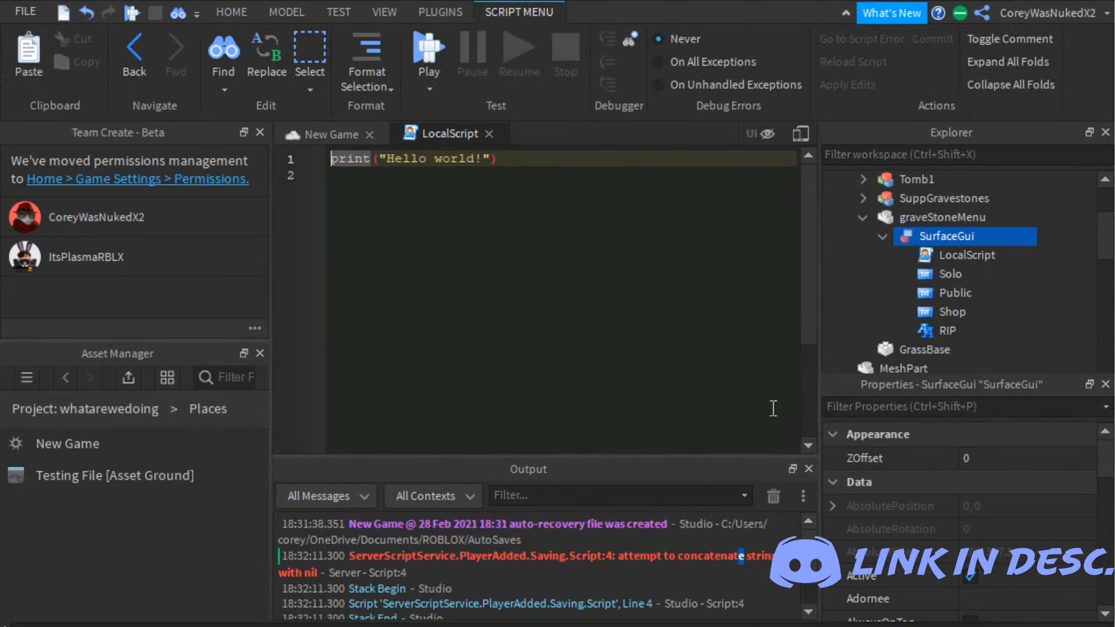
pyautogui.hotkey('ctrl', 'a')
pyautogui.press('BackSpace')
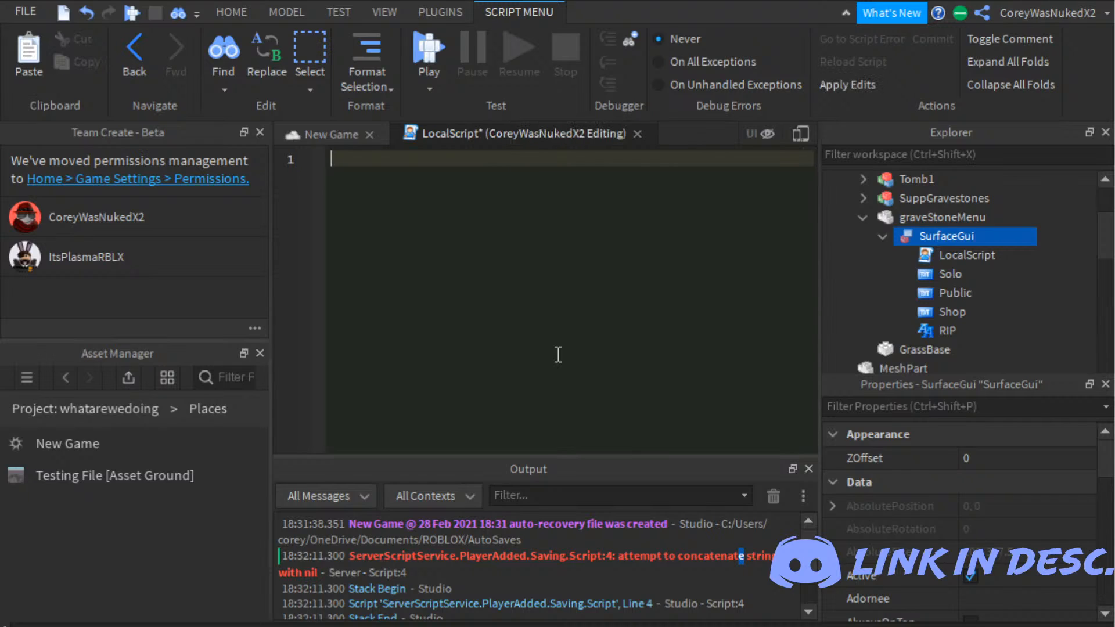
# Step: Declare a local variable Children in the LocalScript, set to script.Parent:GetChildren()
pyautogui.write('local Chil')
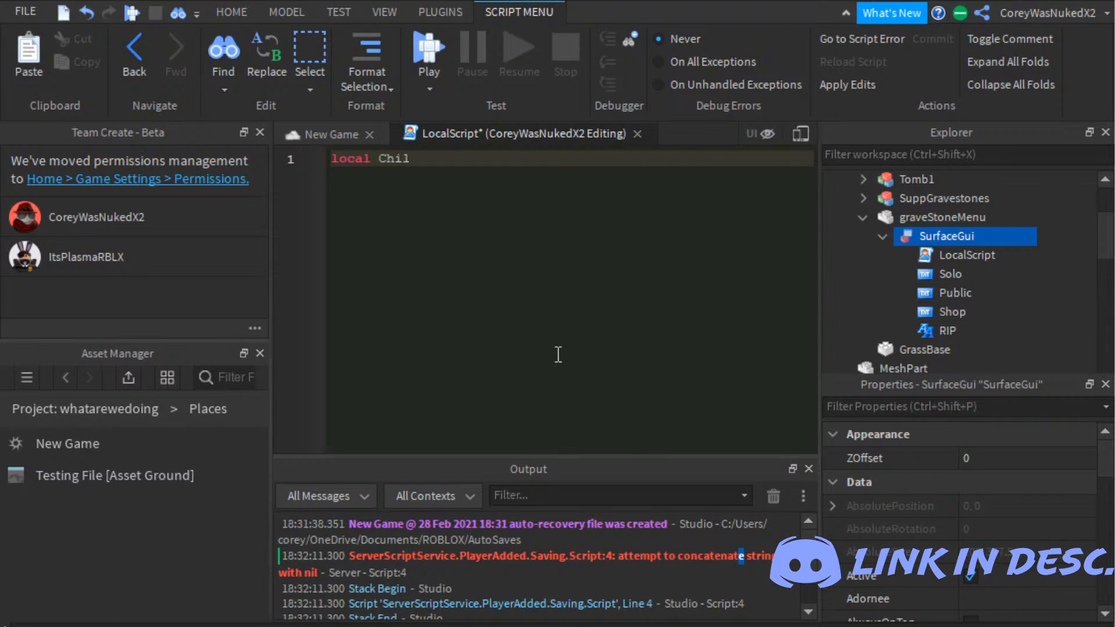
pyautogui.write('dren = script.Parent:GetChildren()')
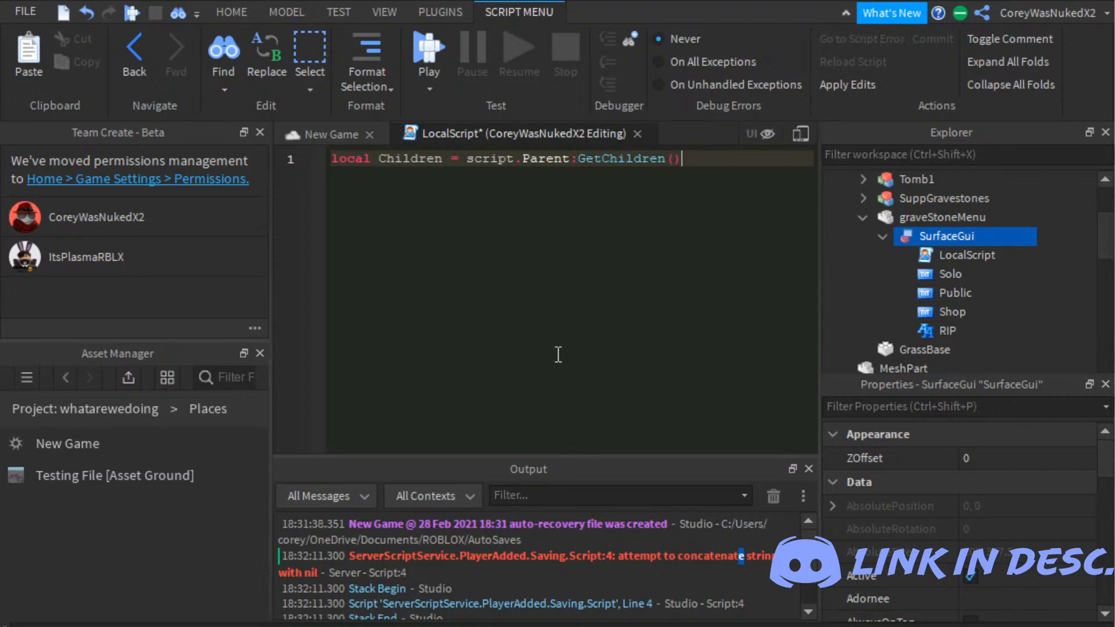
pyautogui.press('Return')
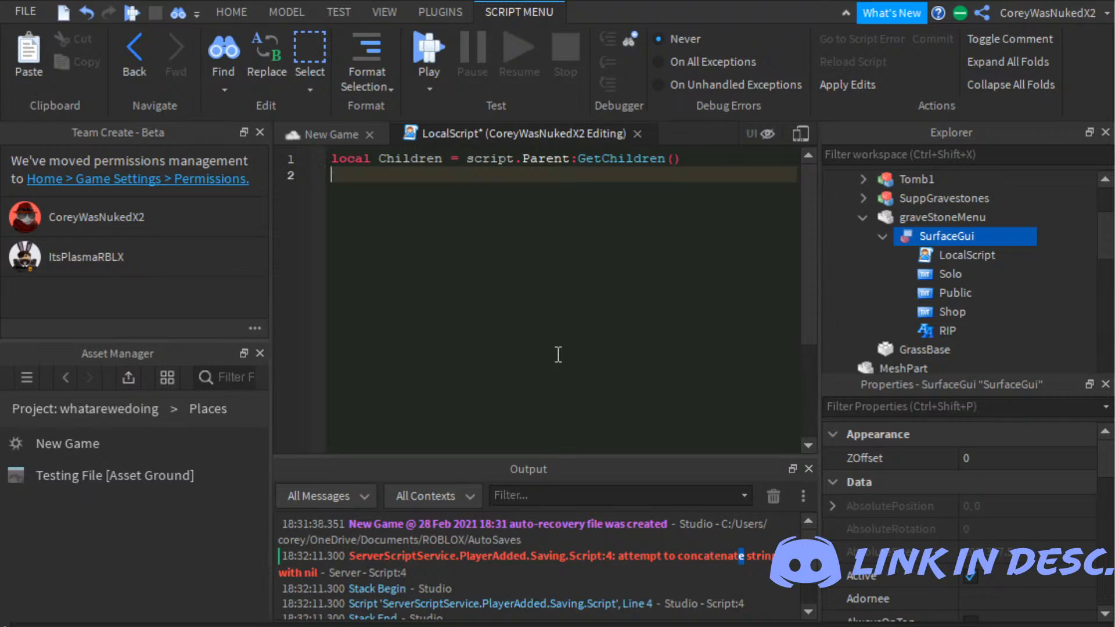
# Step: Add the loop "for i,v in pairs(Children) do" with its closing end below the Children variable
pyautogui.write('for i,v in pairs()')
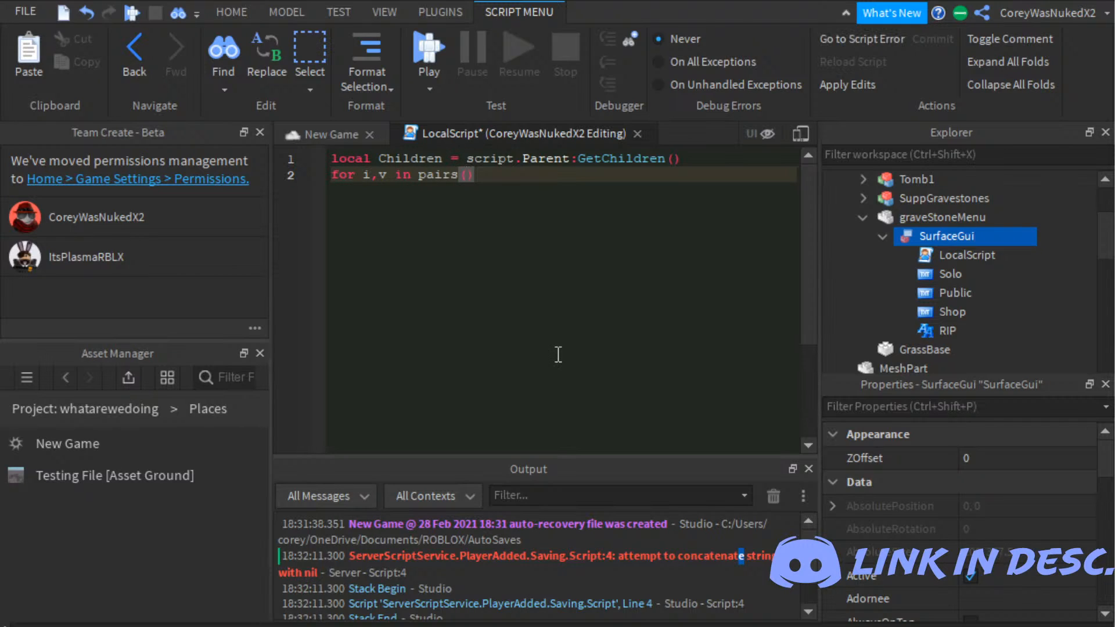
pyautogui.press('Right')
pyautogui.write('do')
pyautogui.press('Return')
pyautogui.press('Left')
pyautogui.press('Left')
pyautogui.press('Left')
pyautogui.press('Left')
pyautogui.press('Left')
pyautogui.press('Left')
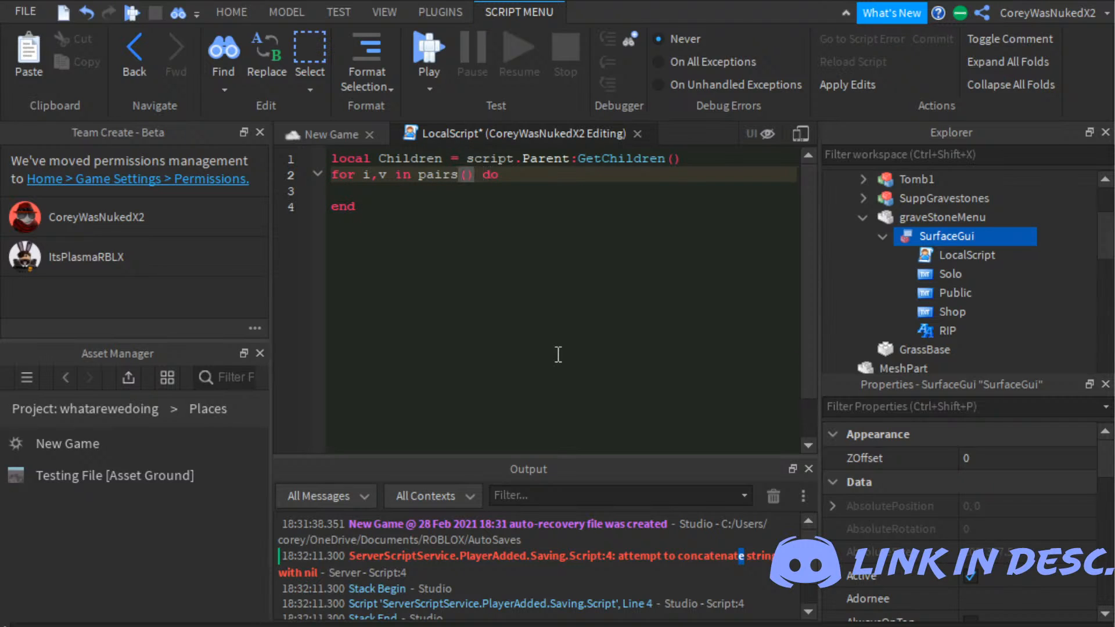
pyautogui.write('Children')
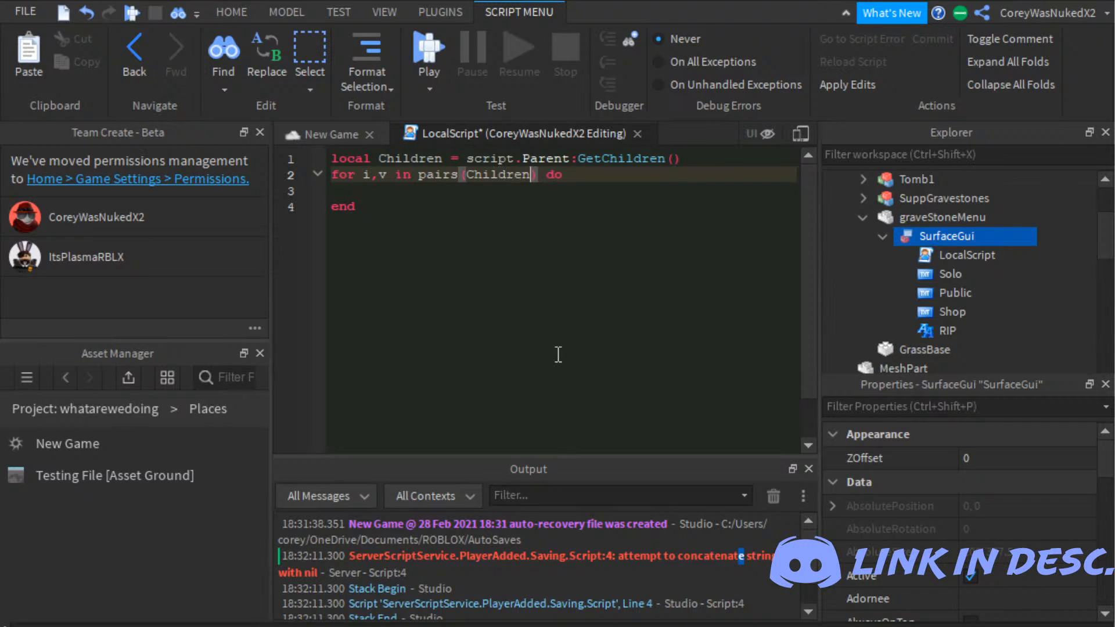
pyautogui.press('Down')
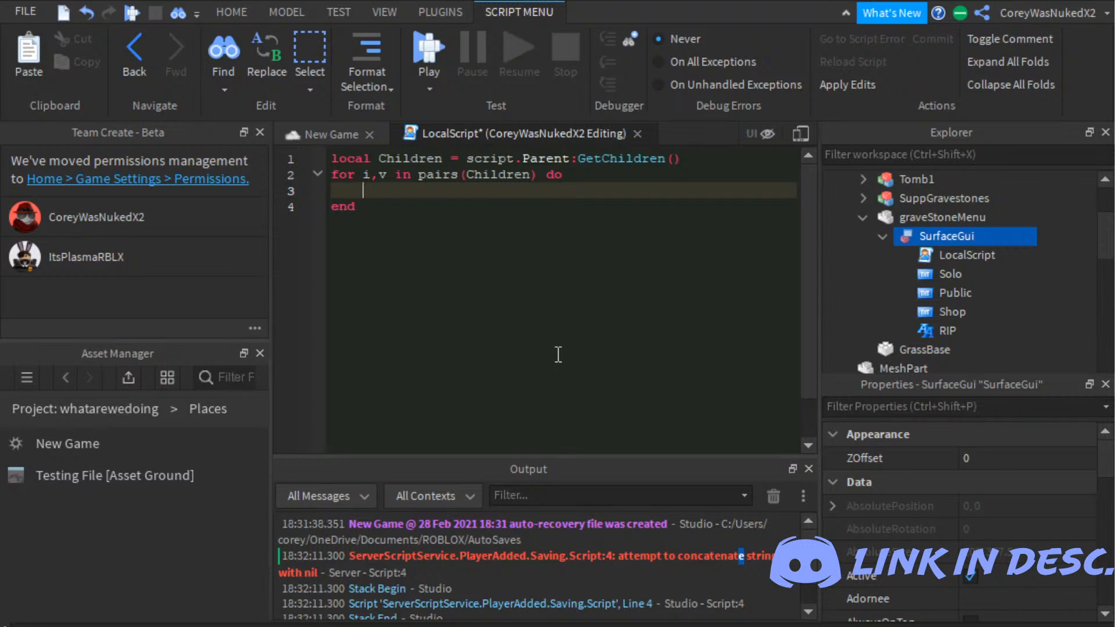
# Step: Inside the loop, connect v.MouseEnter to an empty function with its closing end
pyautogui.write('v.Mouse')
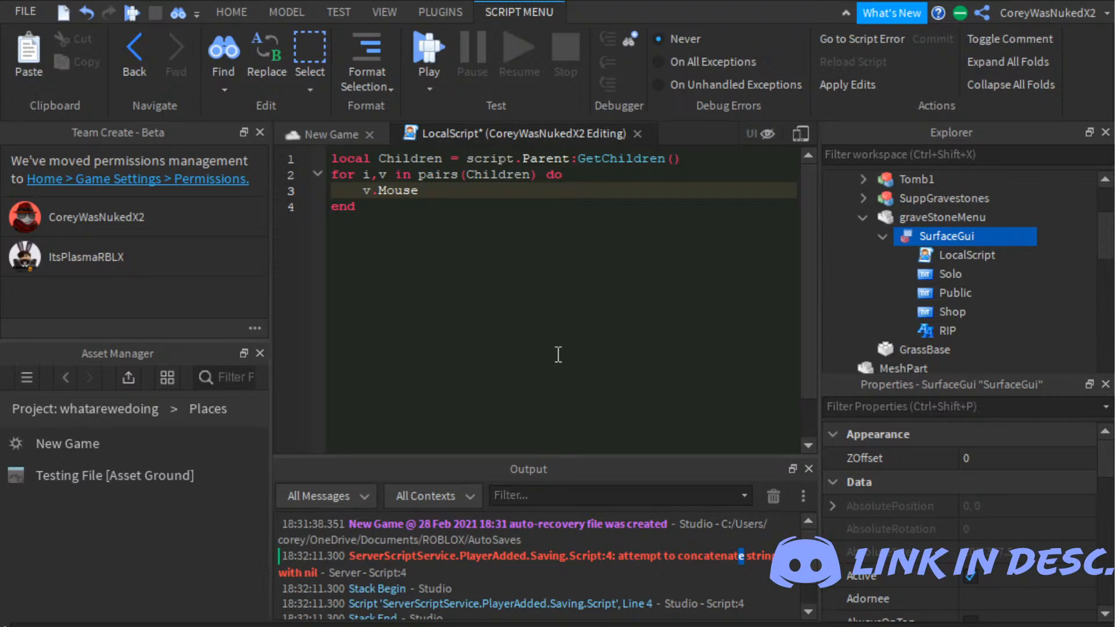
pyautogui.write('Enter:Connect(functi')
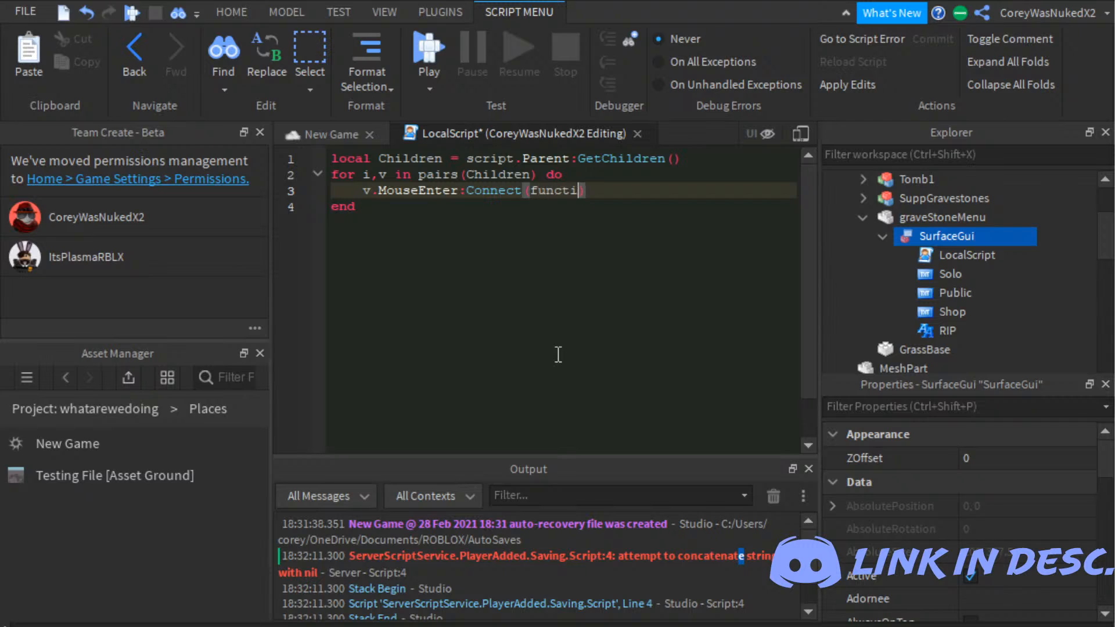
pyautogui.write('on()')
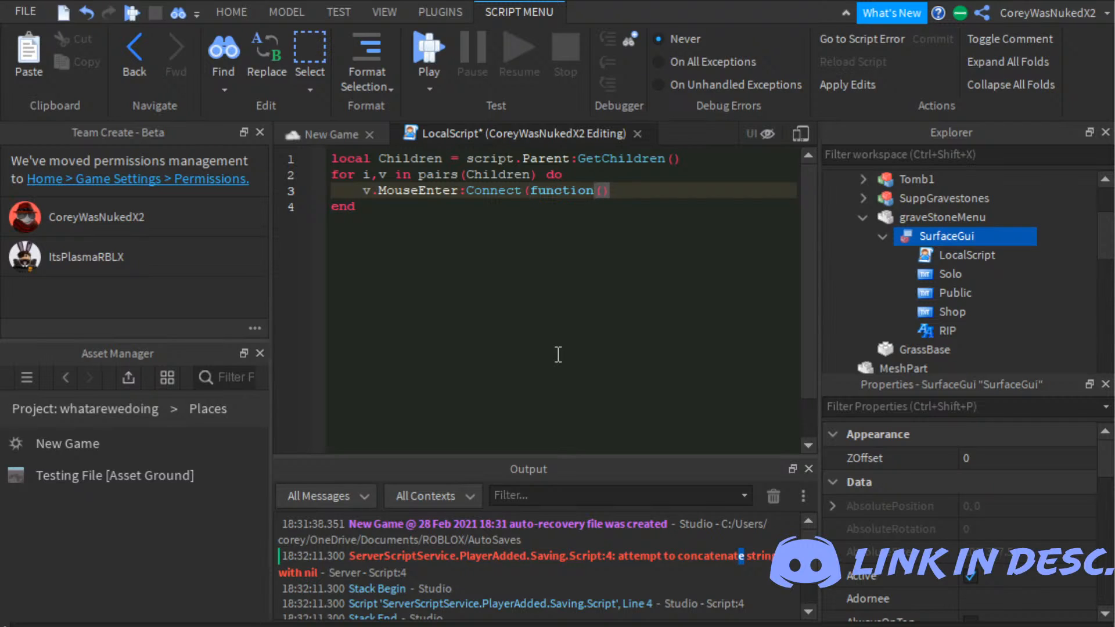
pyautogui.press('Return')
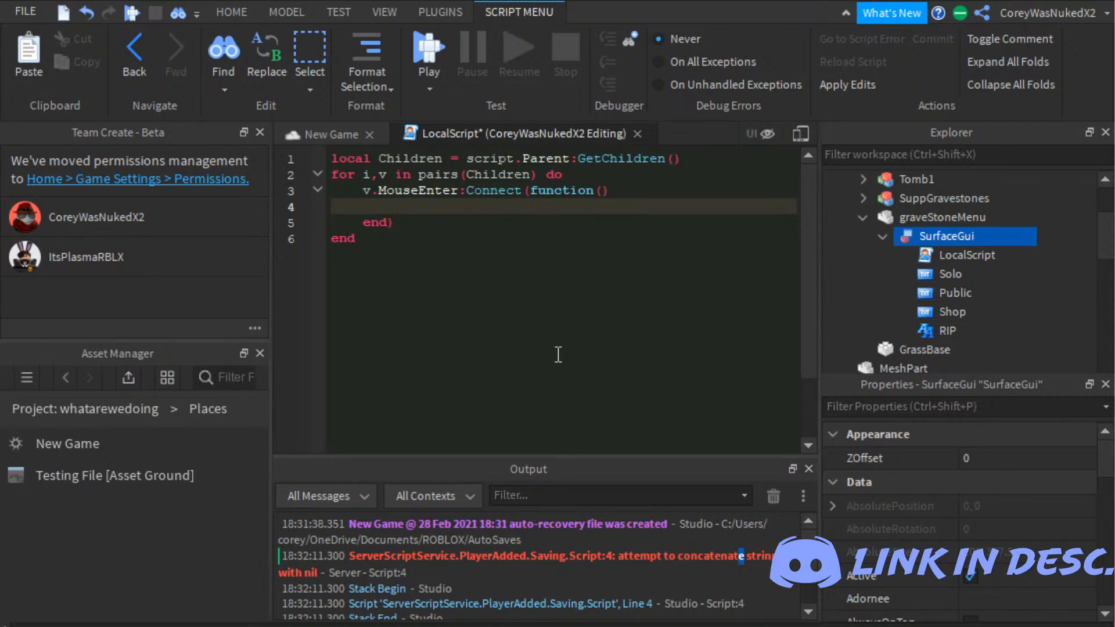
# Step: Below the MouseEnter handler, connect v.MouseLeave to an empty function inside the same loop
pyautogui.press('Down')
pyautogui.press('Down')
pyautogui.press('Up')
pyautogui.press('End')
pyautogui.press('Return')
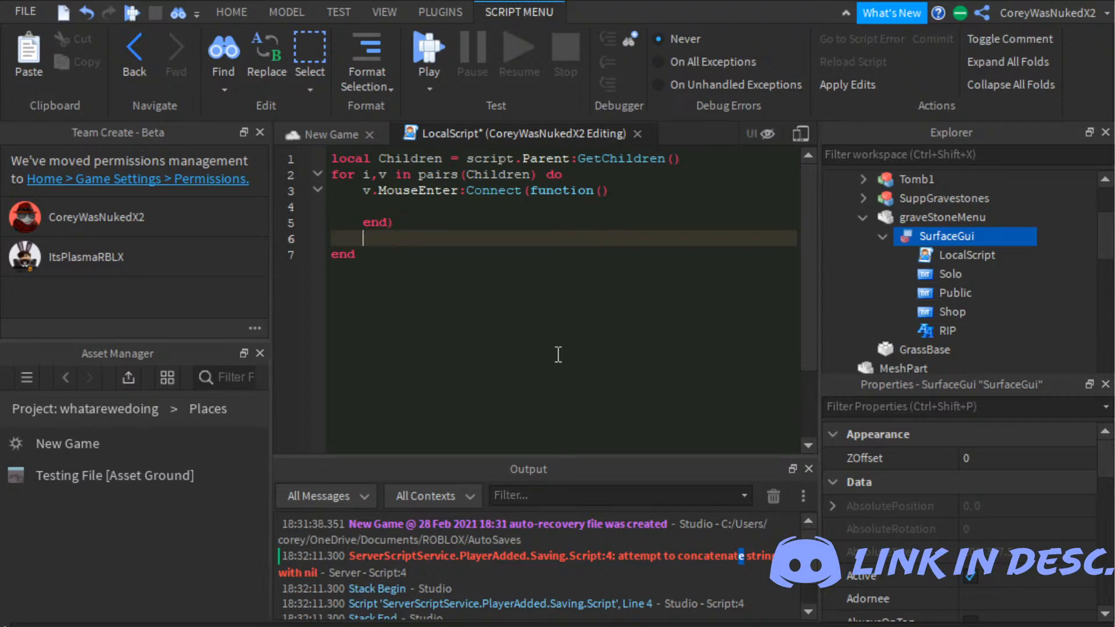
pyautogui.write('v.MouseLeave:')
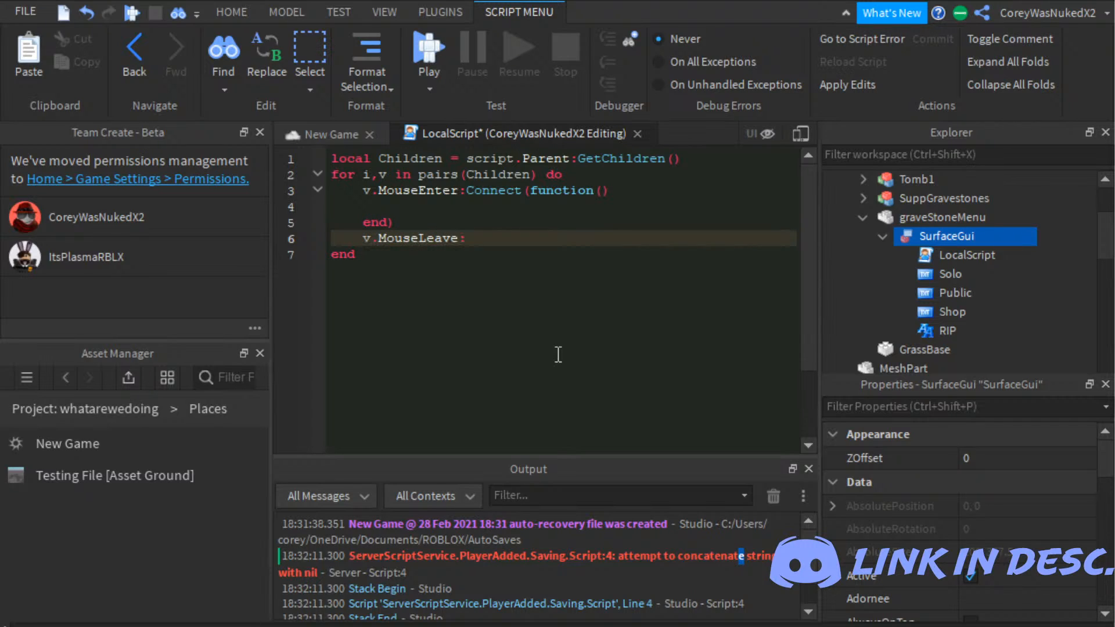
pyautogui.write('Connect(function')
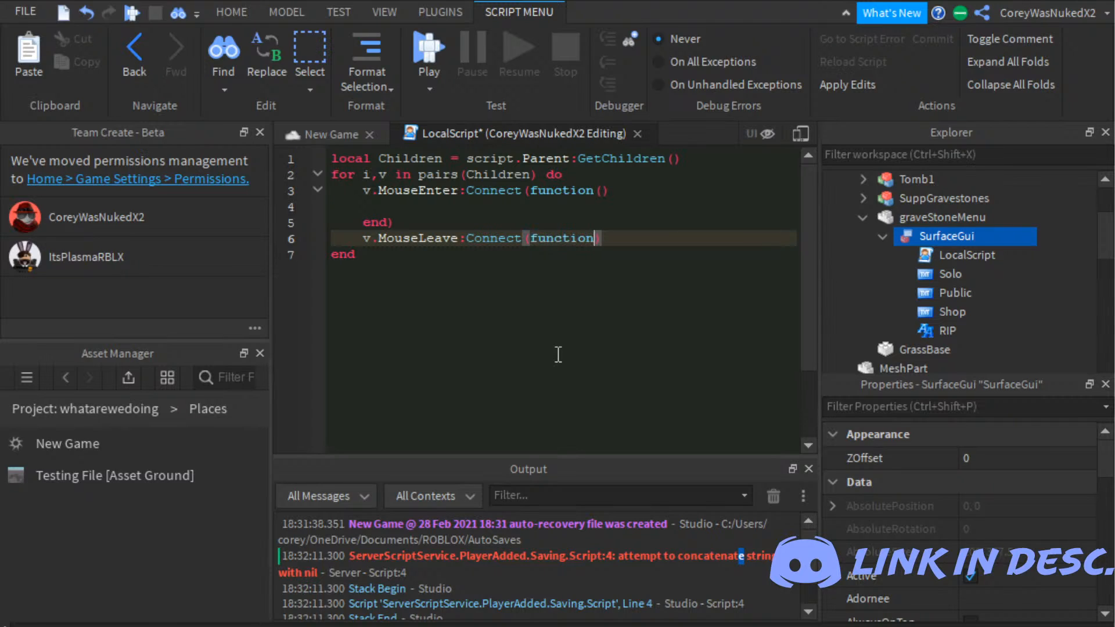
pyautogui.write('()')
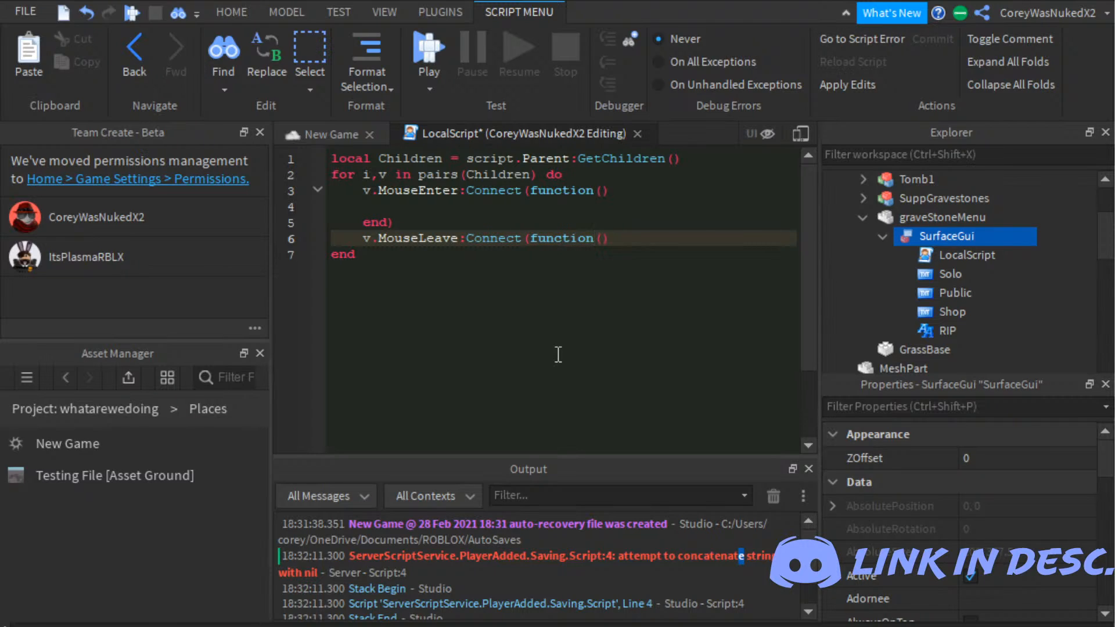
pyautogui.press('Return')
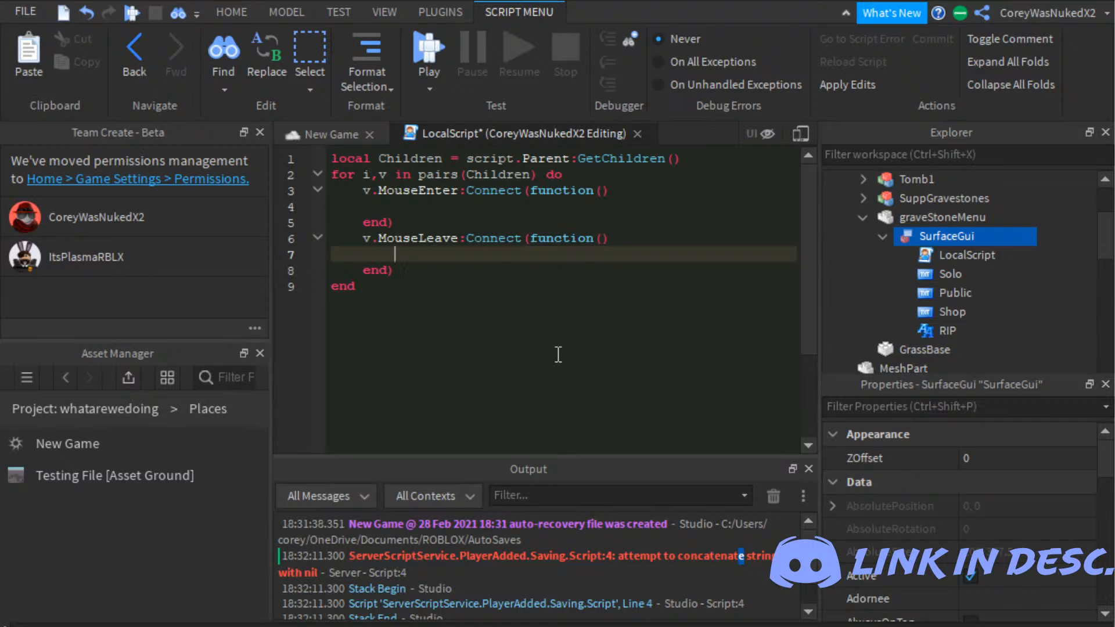
# Step: Check the Solo button's text colour property name and set v.TextColor3 = Color3.fromRGB(255,0,0) inside the MouseEnter function
pyautogui.press('Up')
pyautogui.press('Up')
pyautogui.press('Up')
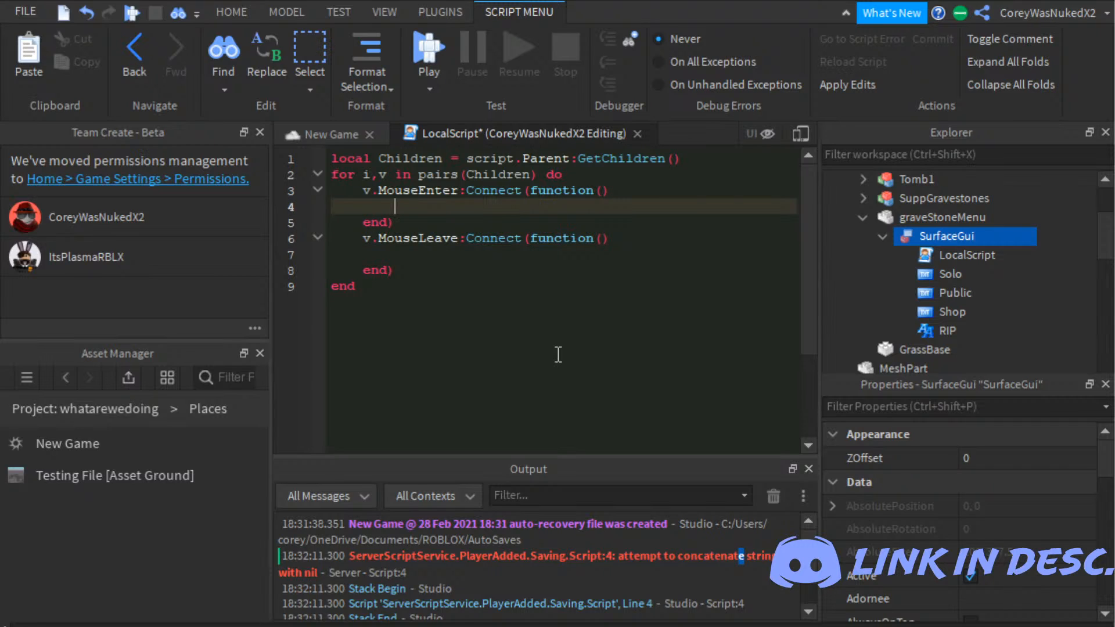
pyautogui.click(975, 273)
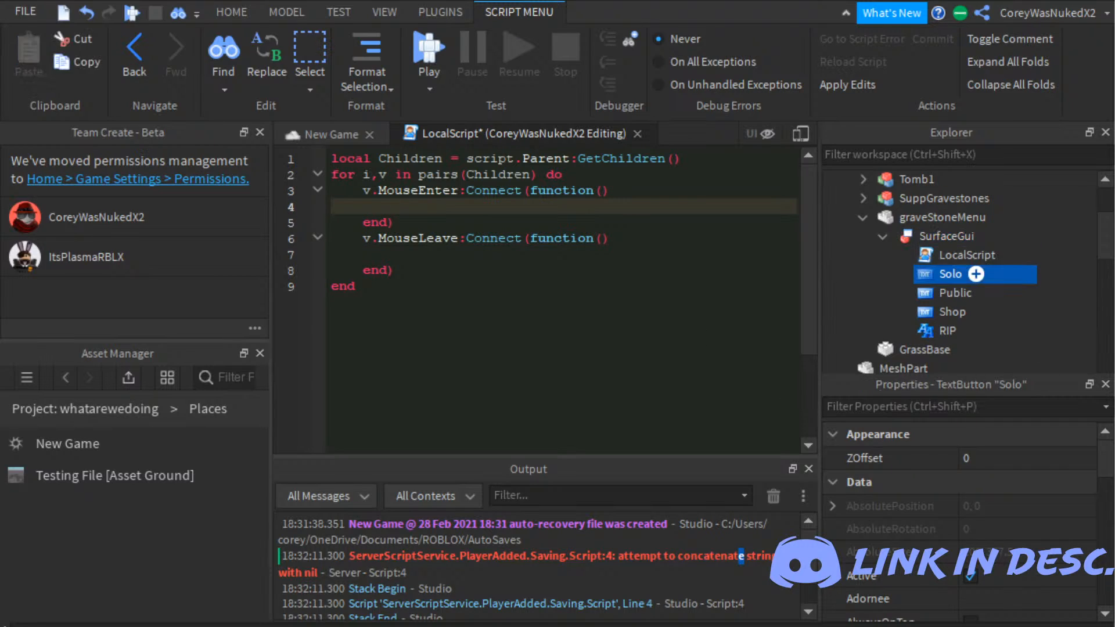
pyautogui.scroll(-10, 957, 523)
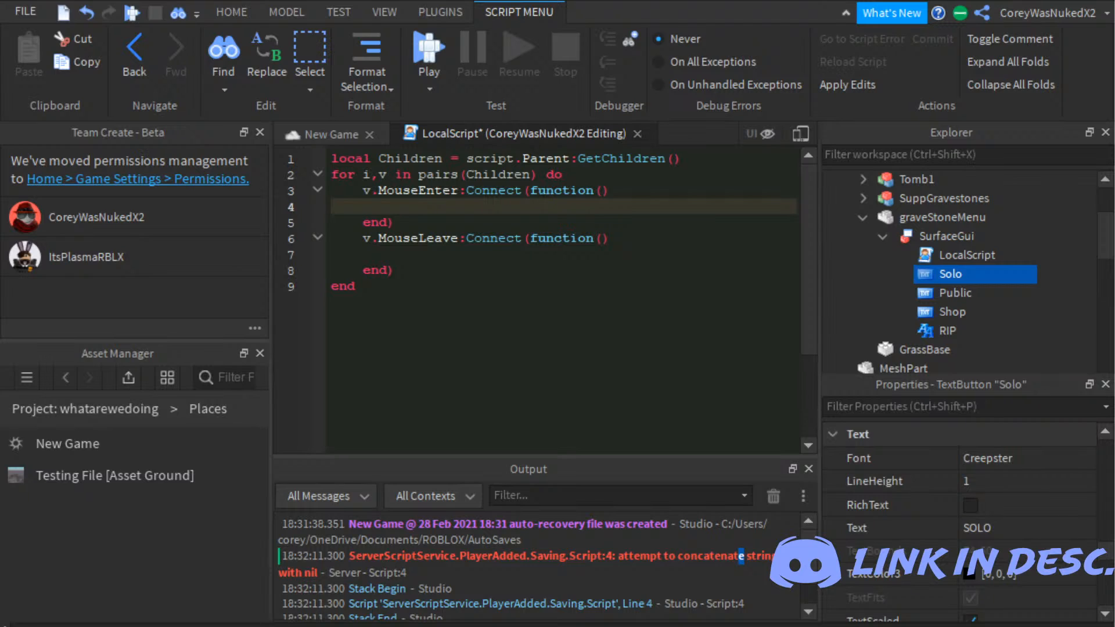
pyautogui.scroll(-3, 958, 522)
pyautogui.scroll(2, 957, 551)
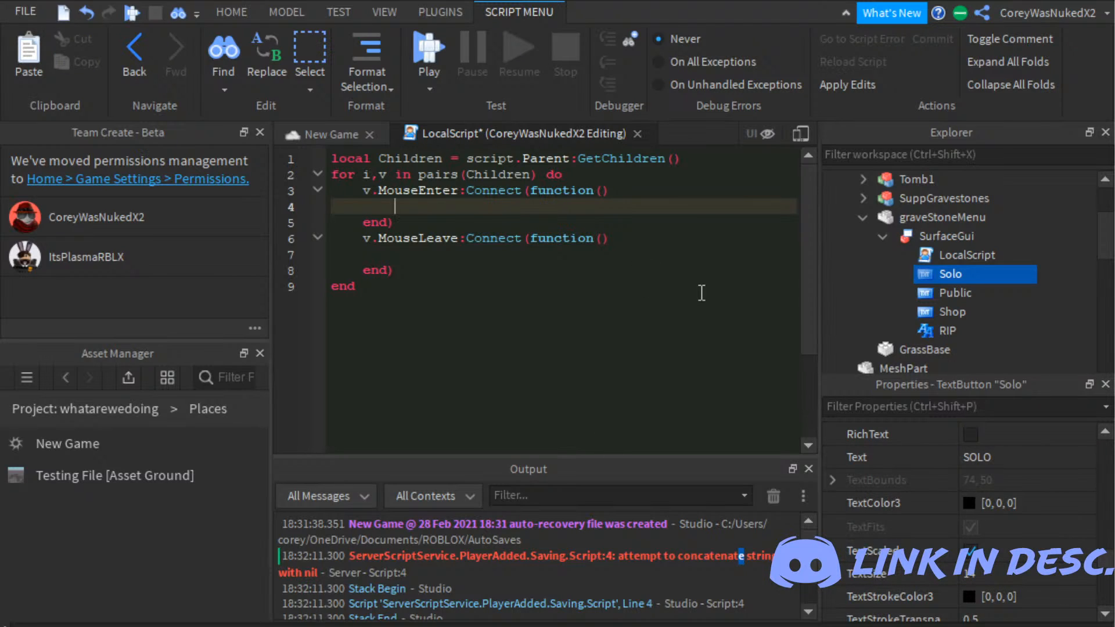
pyautogui.write('v.TextColor')
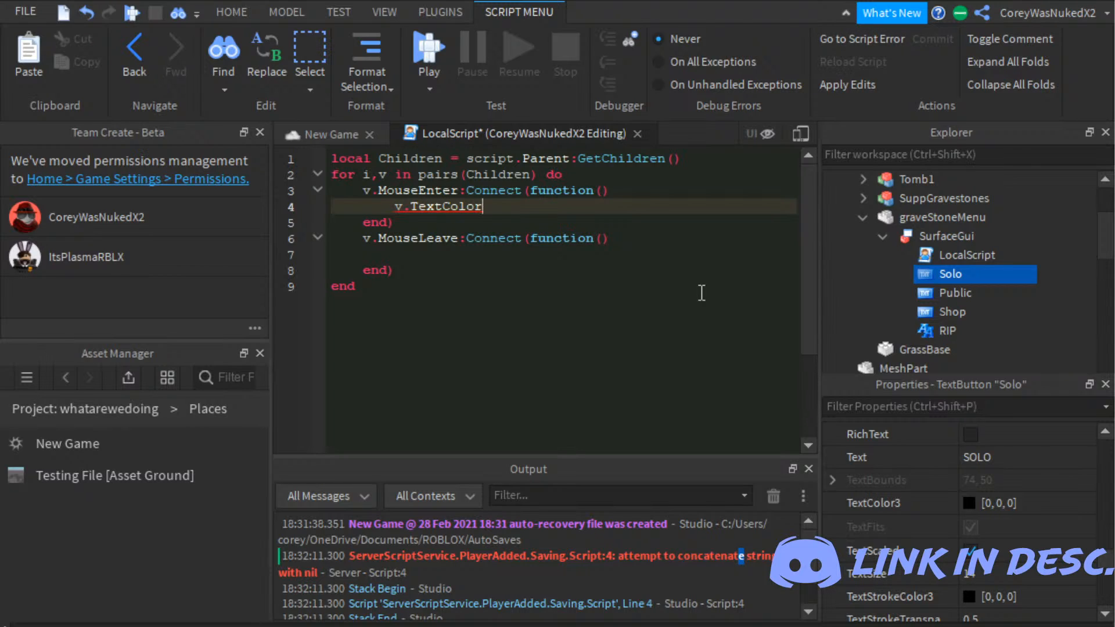
pyautogui.write('3 = Color3.fromRGB(')
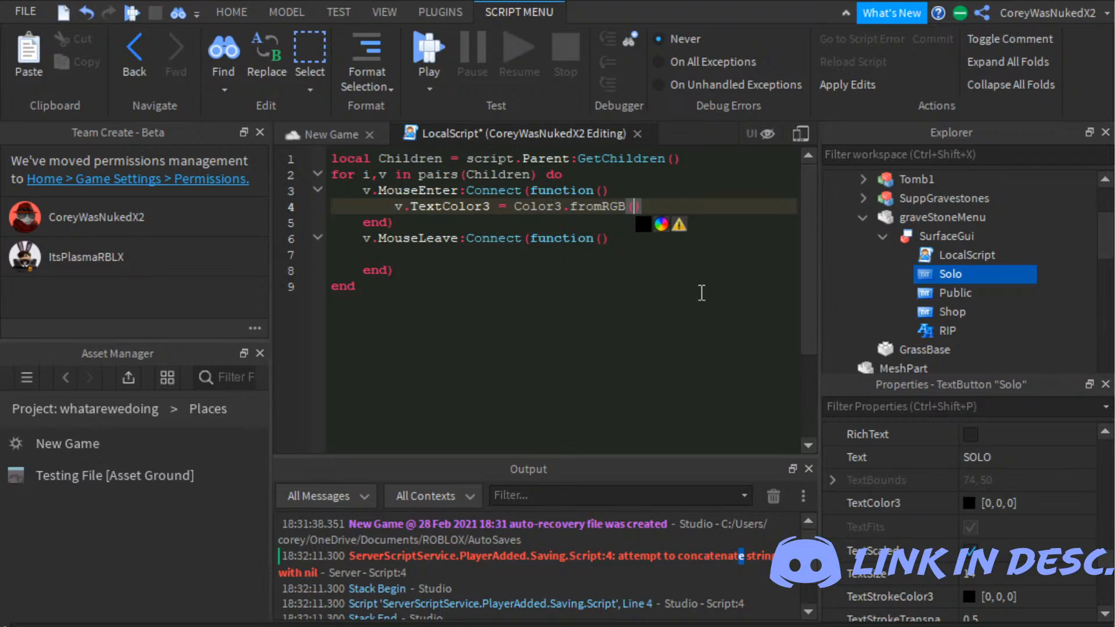
pyautogui.write('255,0,0')
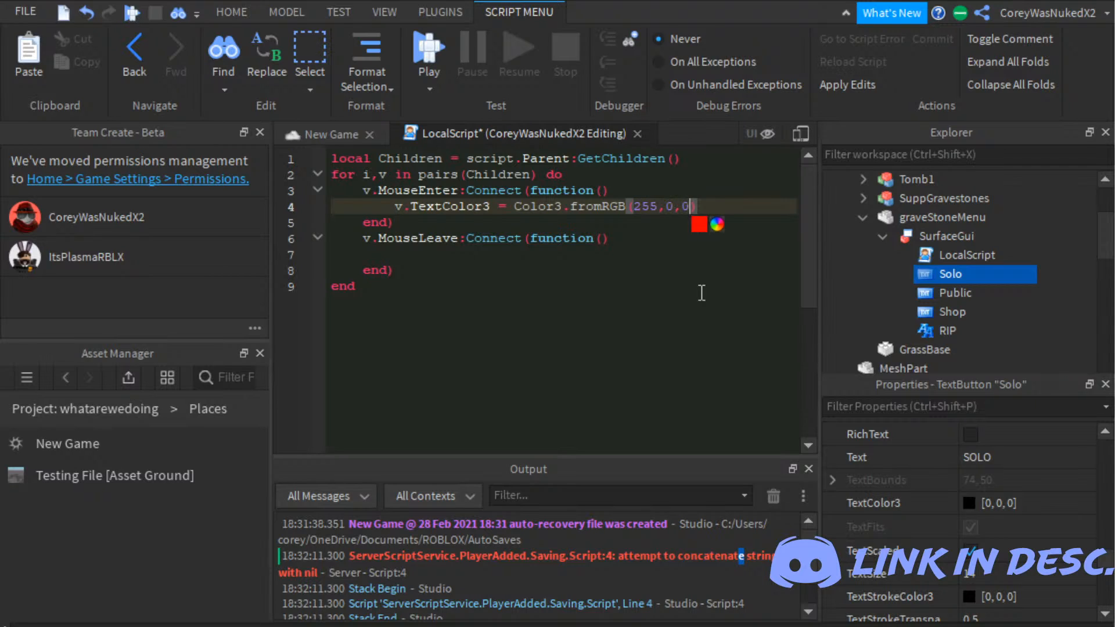
# Step: Copy the TextColor3 line from the MouseEnter function into the body of the MouseLeave function
pyautogui.moveTo(458, 239); pyautogui.dragTo(487, 255)
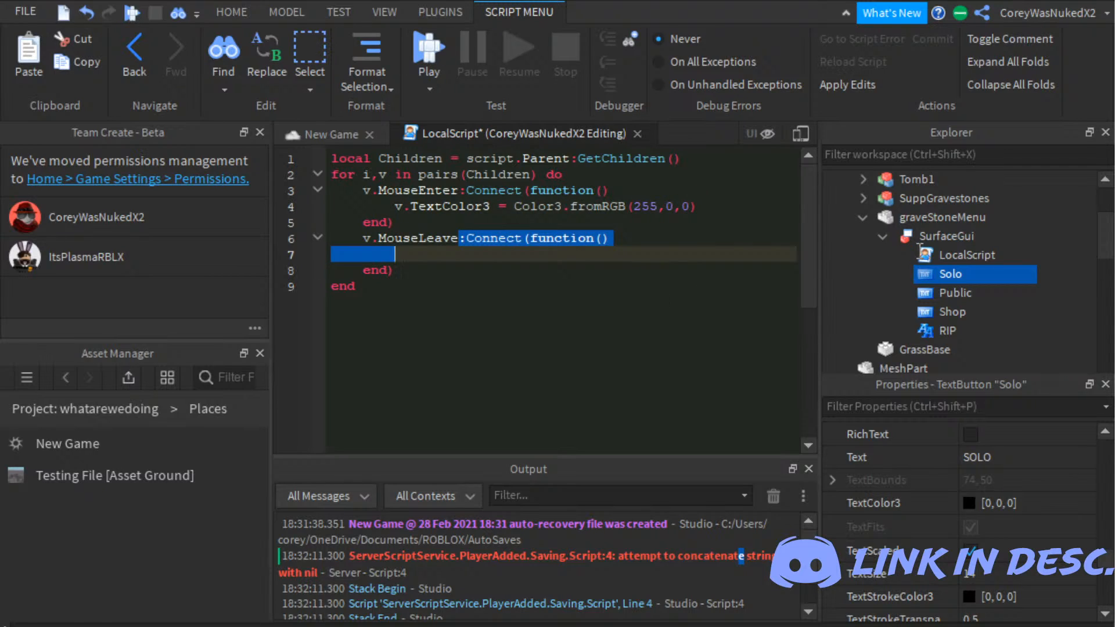
pyautogui.moveTo(704, 207); pyautogui.dragTo(546, 207)
pyautogui.hotkey('shift', 'Home')
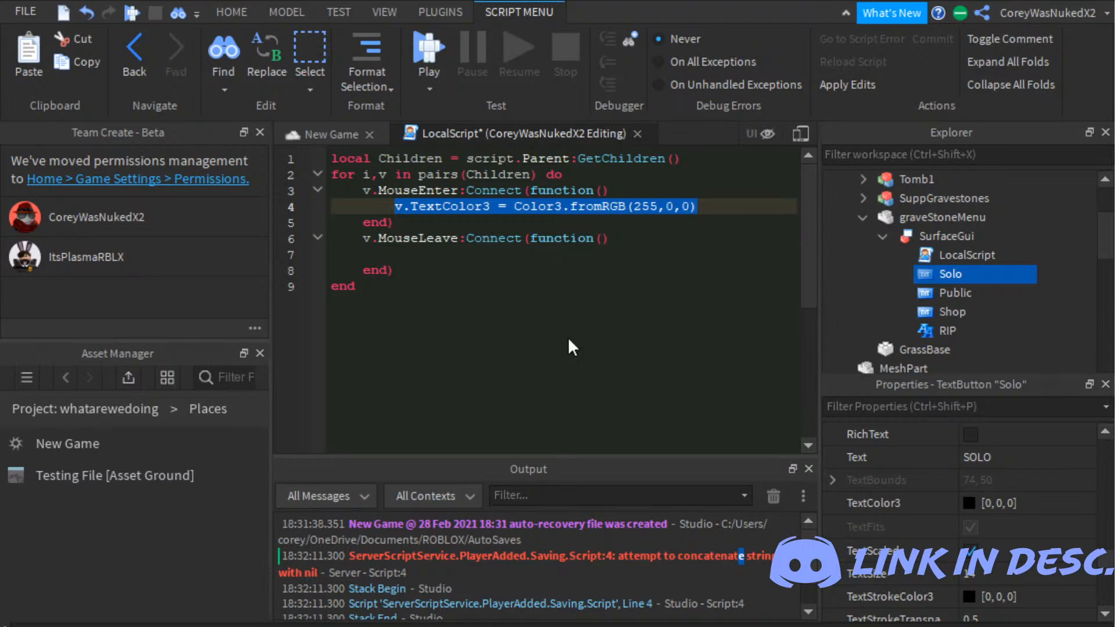
pyautogui.hotkey('ctrl', 'c')
pyautogui.press('Down')
pyautogui.press('Down')
pyautogui.press('Down')
pyautogui.hotkey('ctrl', 'v')
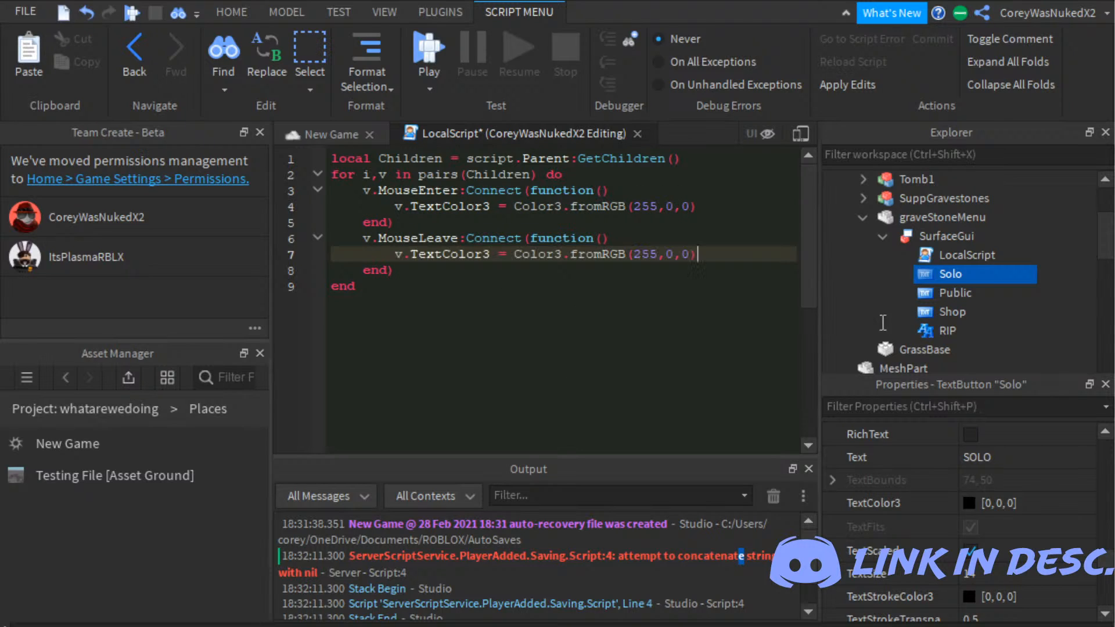
# Step: Change the colour in the MouseLeave function to Color3.fromRGB(0,0,0)
pyautogui.press('Left')
pyautogui.press('Left')
pyautogui.press('Left')
pyautogui.press('Left')
pyautogui.press('Left')
pyautogui.press('BackSpace')
pyautogui.press('BackSpace')
pyautogui.press('BackSpace')
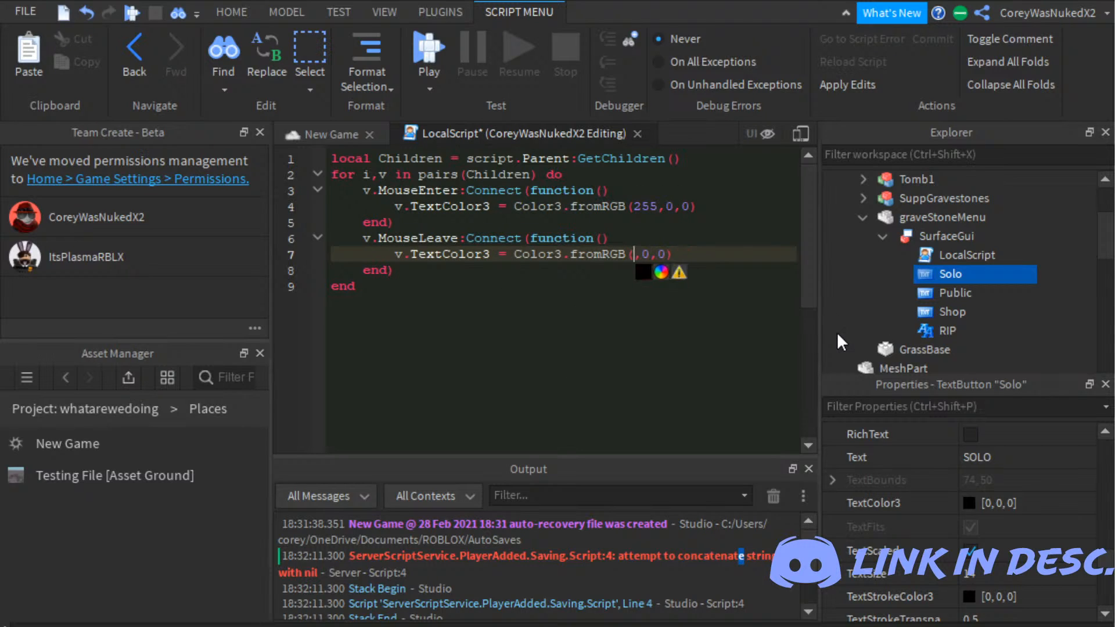
pyautogui.write('0')
pyautogui.press('Down')
pyautogui.press('Down')
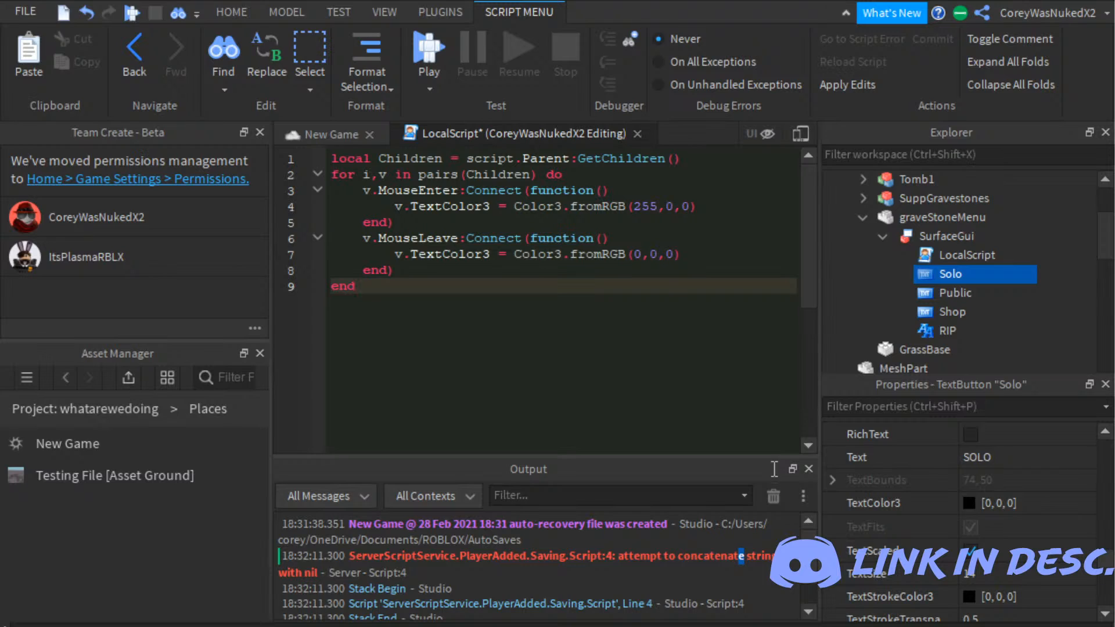
# Step: Insert the condition line if v:IsA("TextButton") then at the start of the loop, above the MouseEnter connection
pyautogui.click(726, 175)
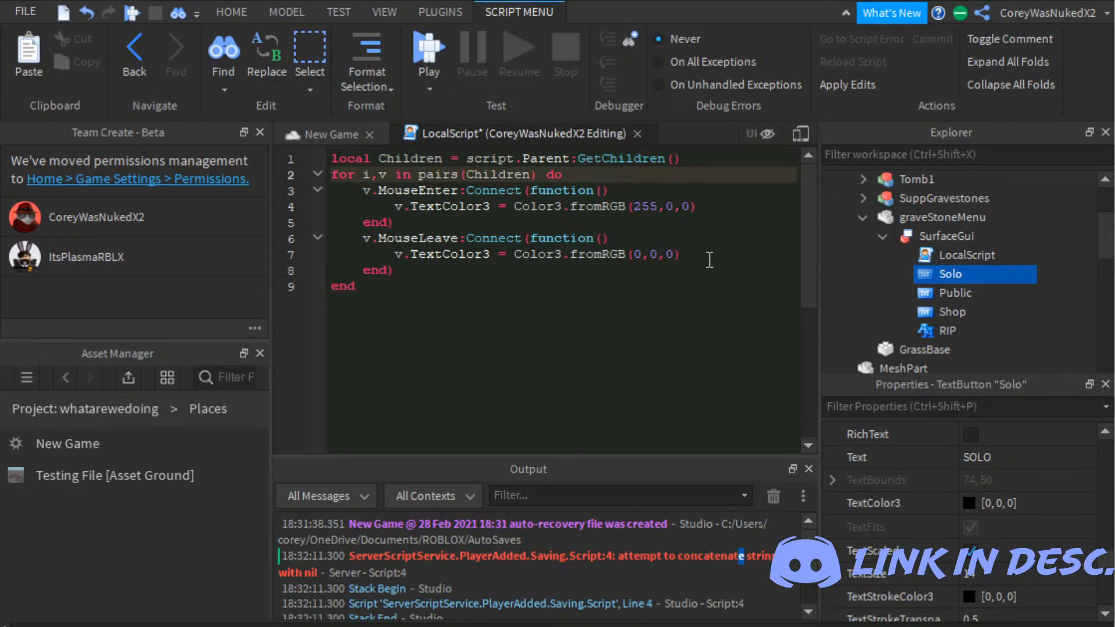
pyautogui.press('Return')
pyautogui.write('if v:')
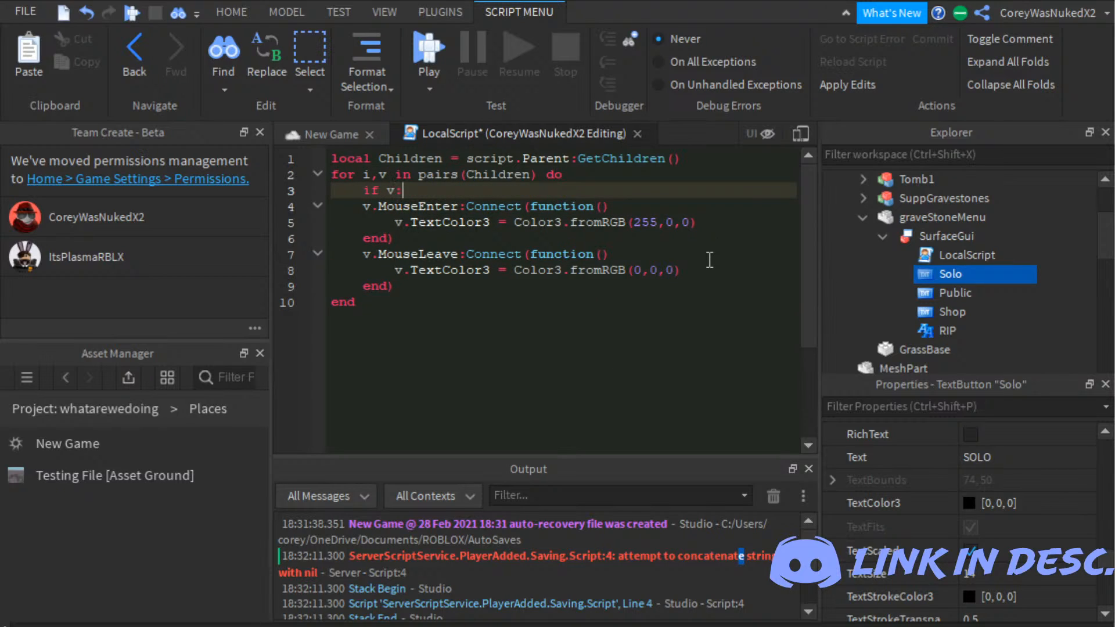
pyautogui.write('IsA("')
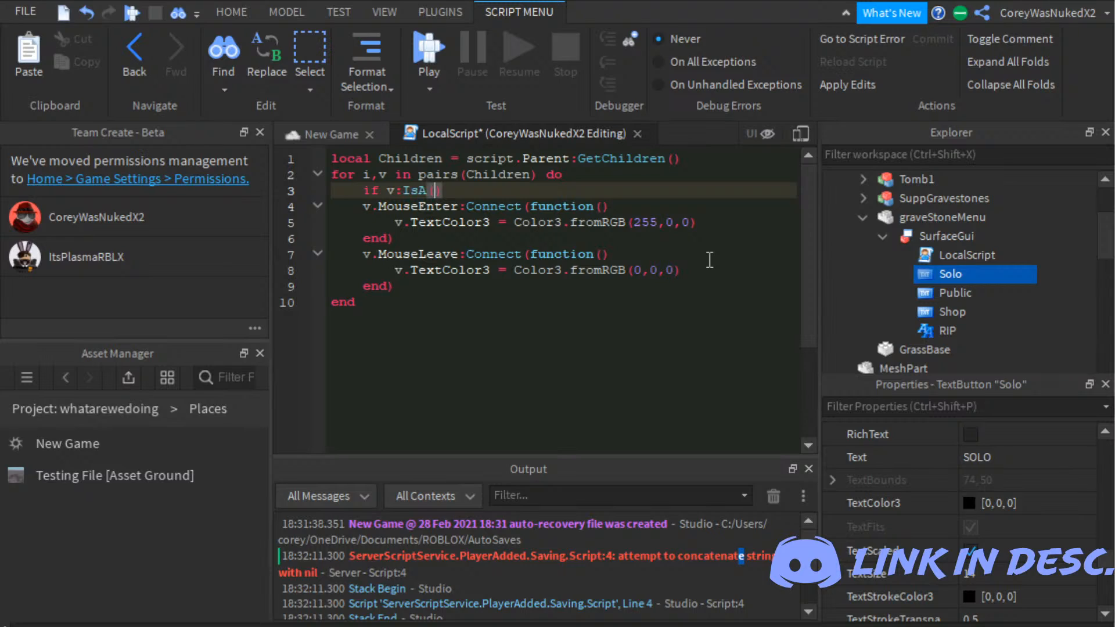
pyautogui.write('TextButton')
pyautogui.press('End')
pyautogui.write('then')
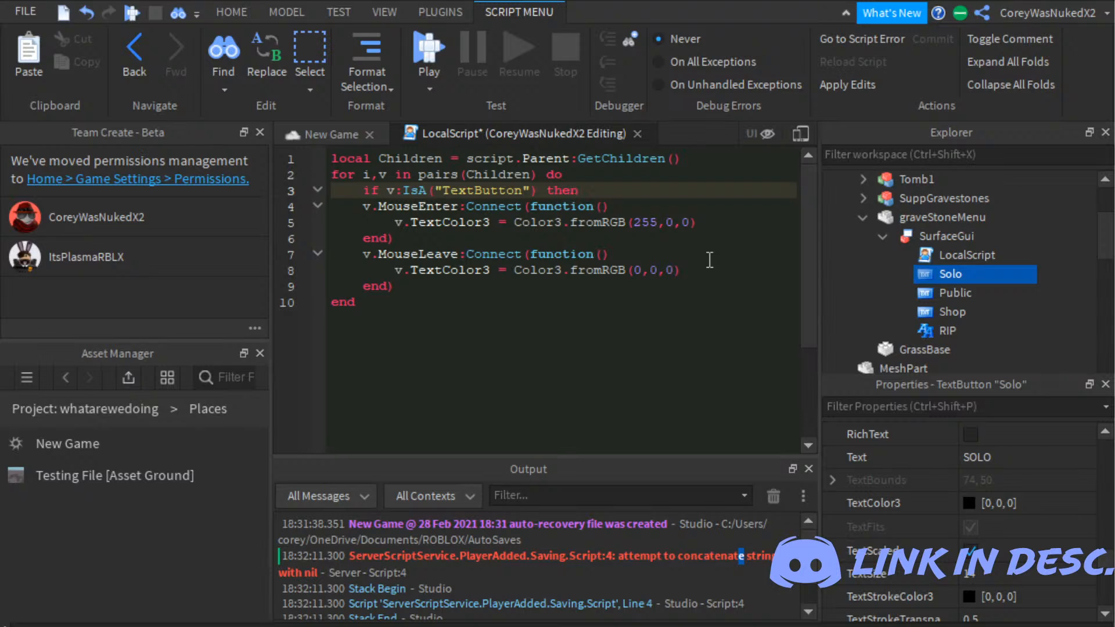
# Step: Close the TextButton condition with an end line above the loop's final end, and close the script
pyautogui.press('Down')
pyautogui.press('Down')
pyautogui.press('Down')
pyautogui.press('Down')
pyautogui.press('Down')
pyautogui.press('Down')
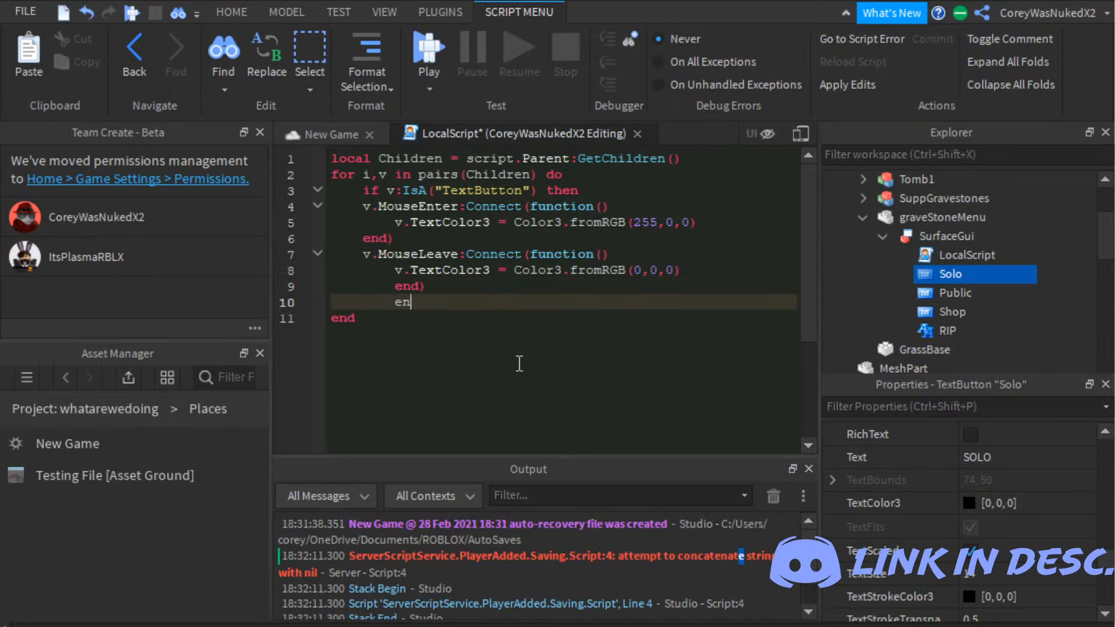
pyautogui.click(637, 134)
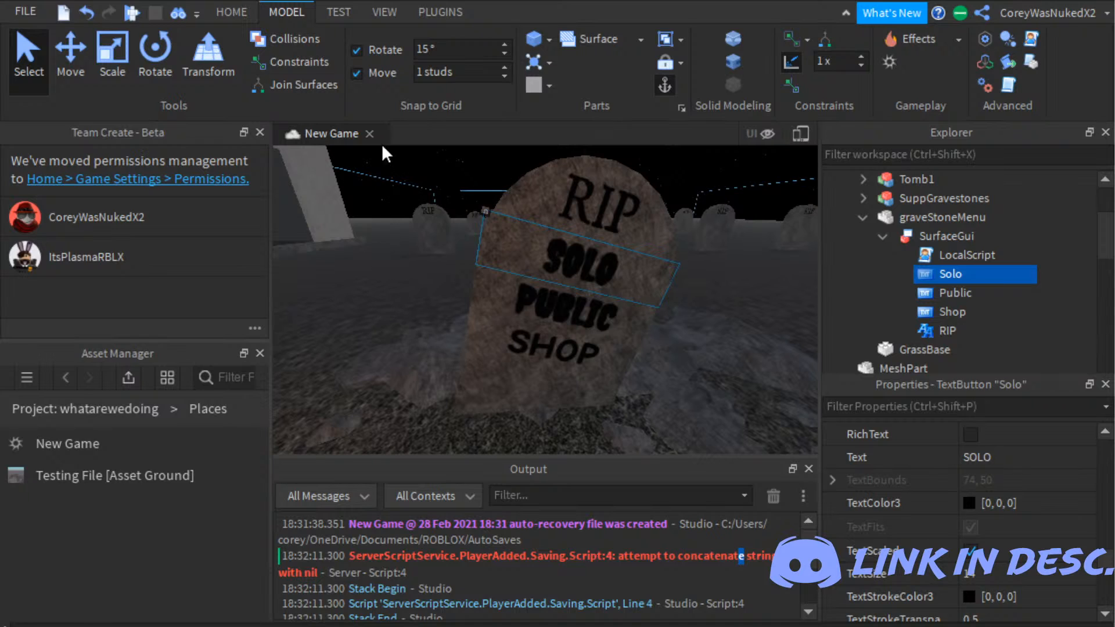
# Step: Playtest the gravestone buttons' hover colours, stop the test and check the Public button's properties
pyautogui.click(132, 12)
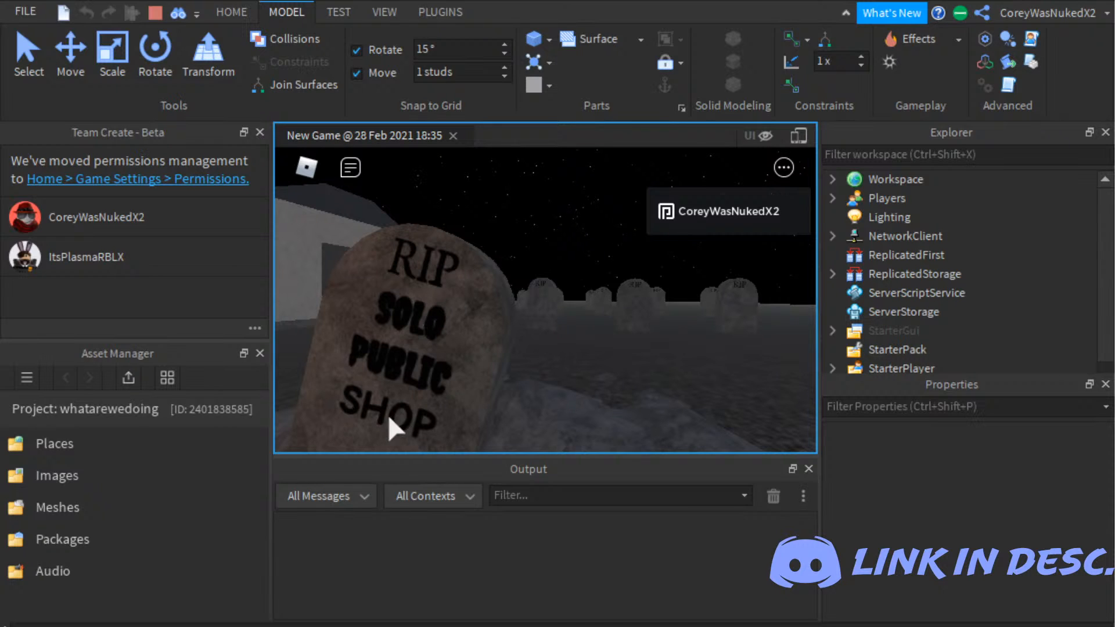
pyautogui.click(155, 11)
pyautogui.click(981, 292)
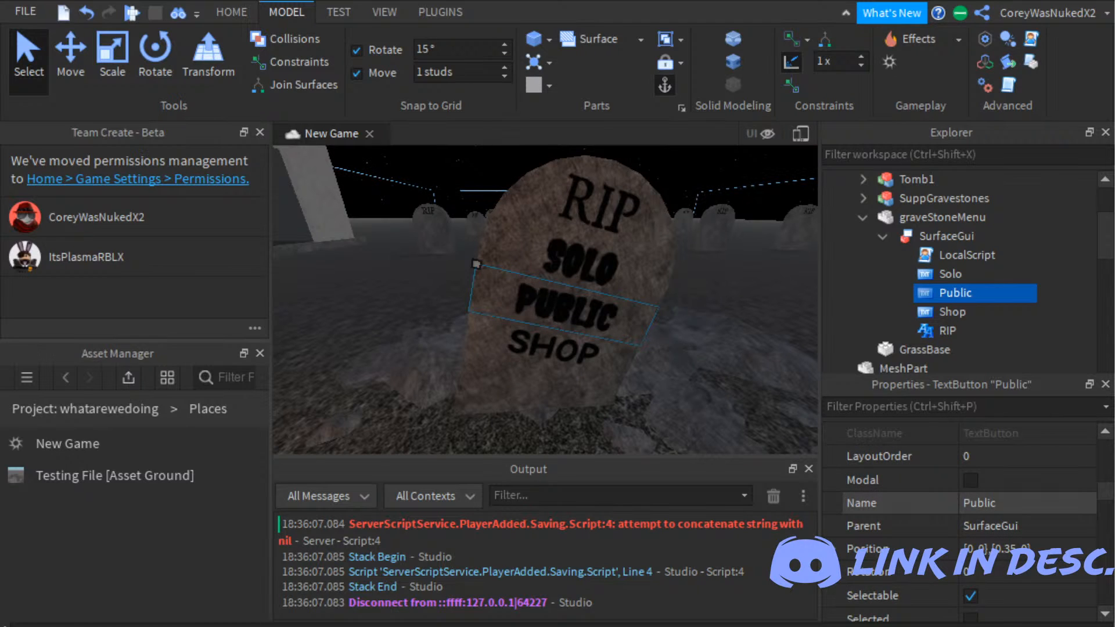
pyautogui.scroll(-3, 964, 522)
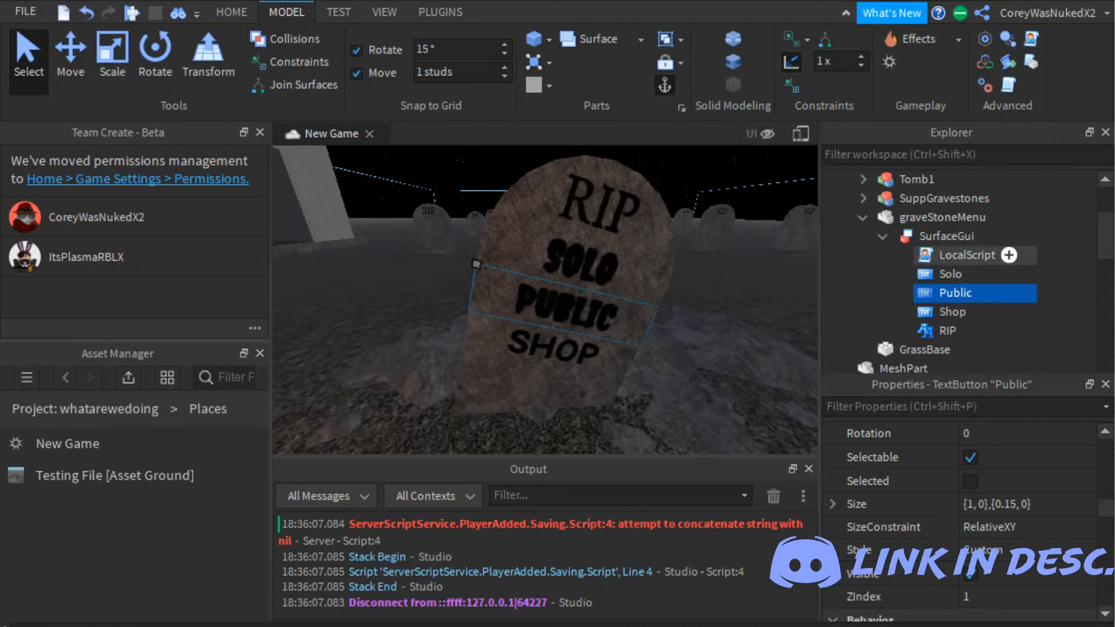
# Step: Review the code of the SurfaceGui's LocalScript and check the Solo button's properties
pyautogui.doubleClick(963, 255)
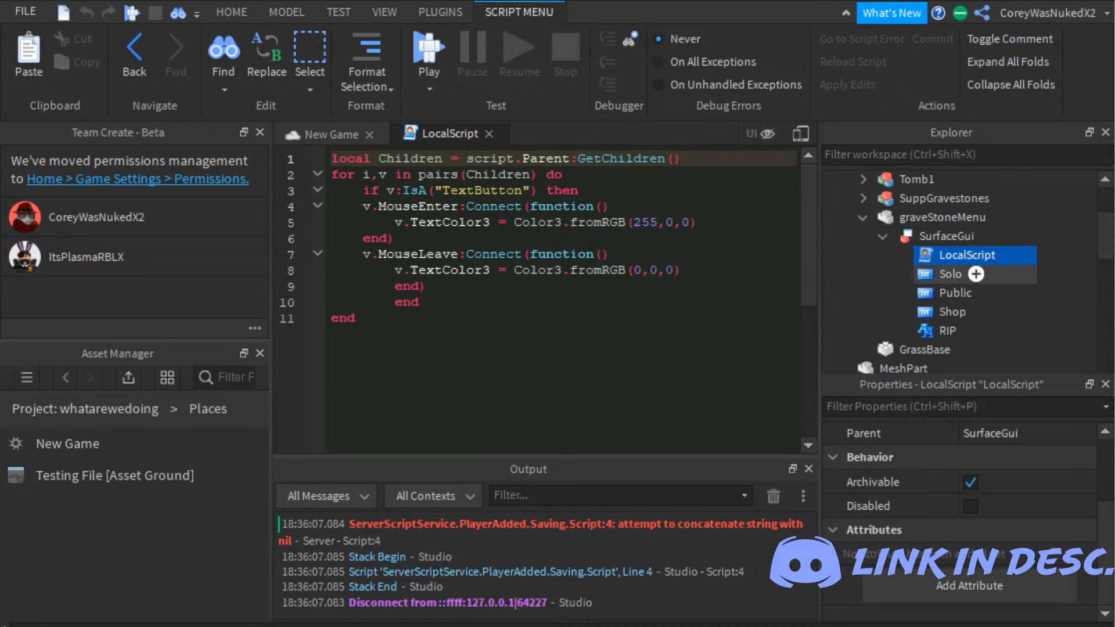
pyautogui.hotkey('ctrl', 'End')
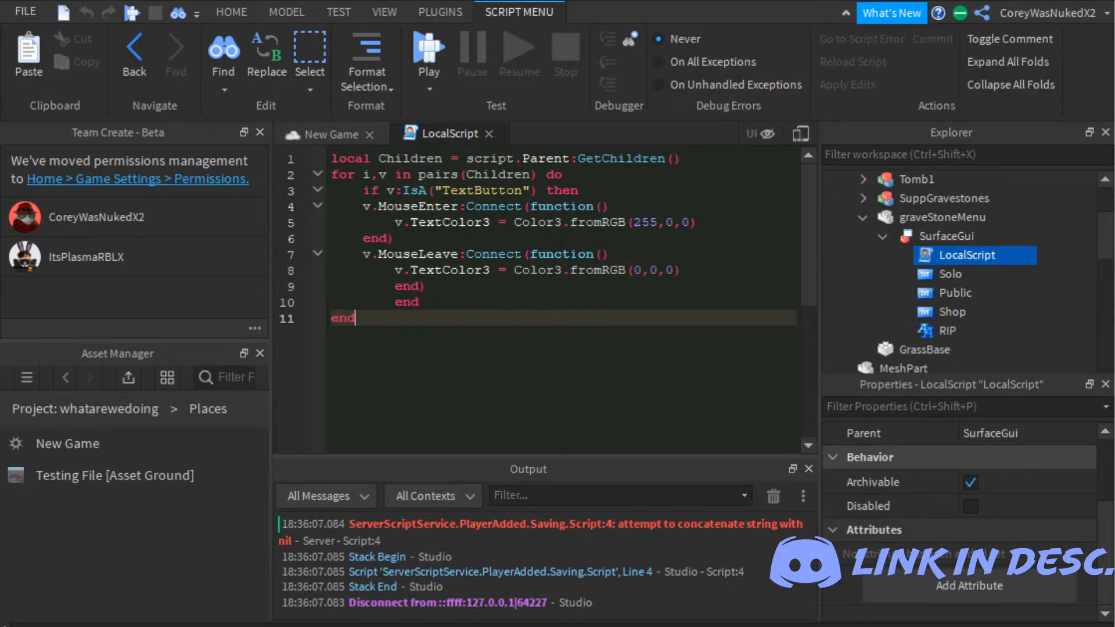
pyautogui.scroll(3, 952, 557)
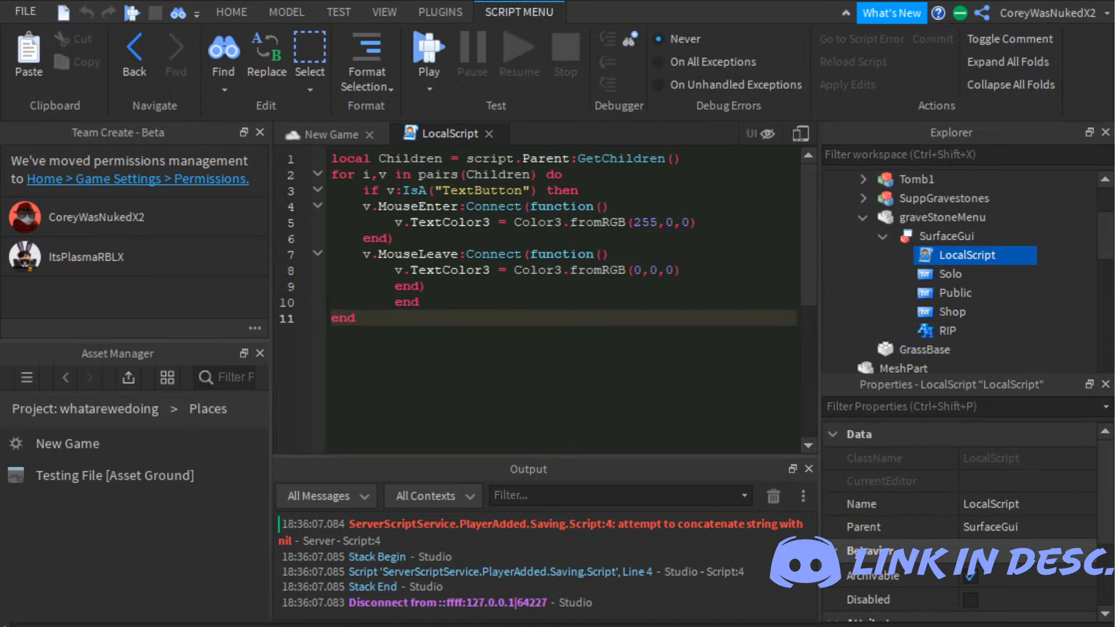
pyautogui.click(975, 273)
pyautogui.scroll(-5, 958, 522)
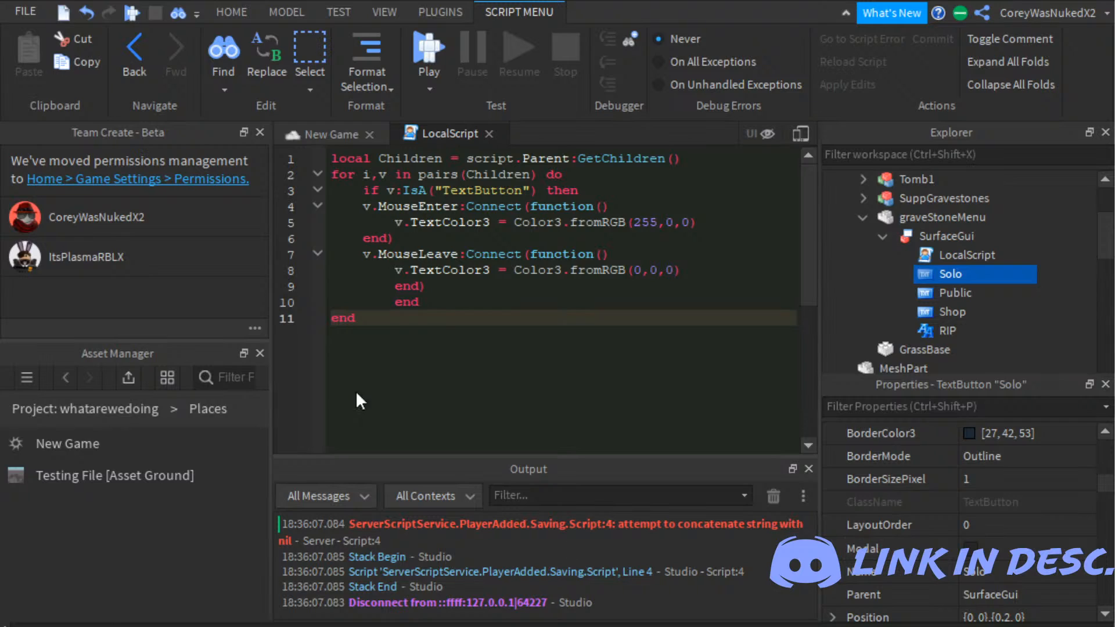
pyautogui.click(487, 372)
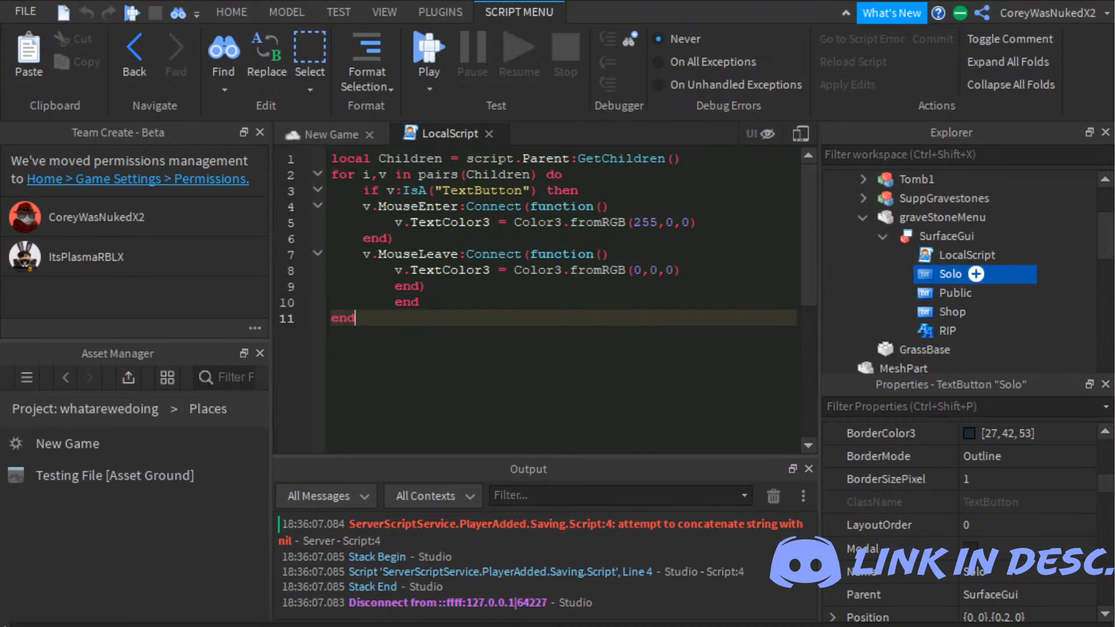
# Step: Add a LocalScript to the Solo button and replace its default code with a script.Parent.MouseEnter:Connect(function() block
pyautogui.click(951, 274)
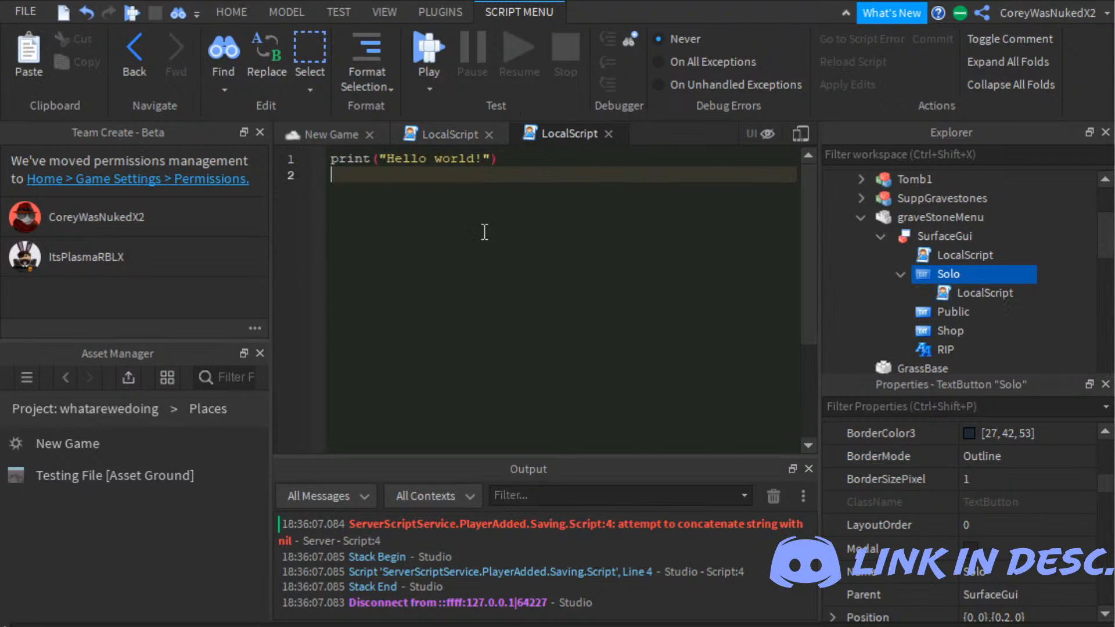
pyautogui.hotkey('ctrl', 'a')
pyautogui.write('script')
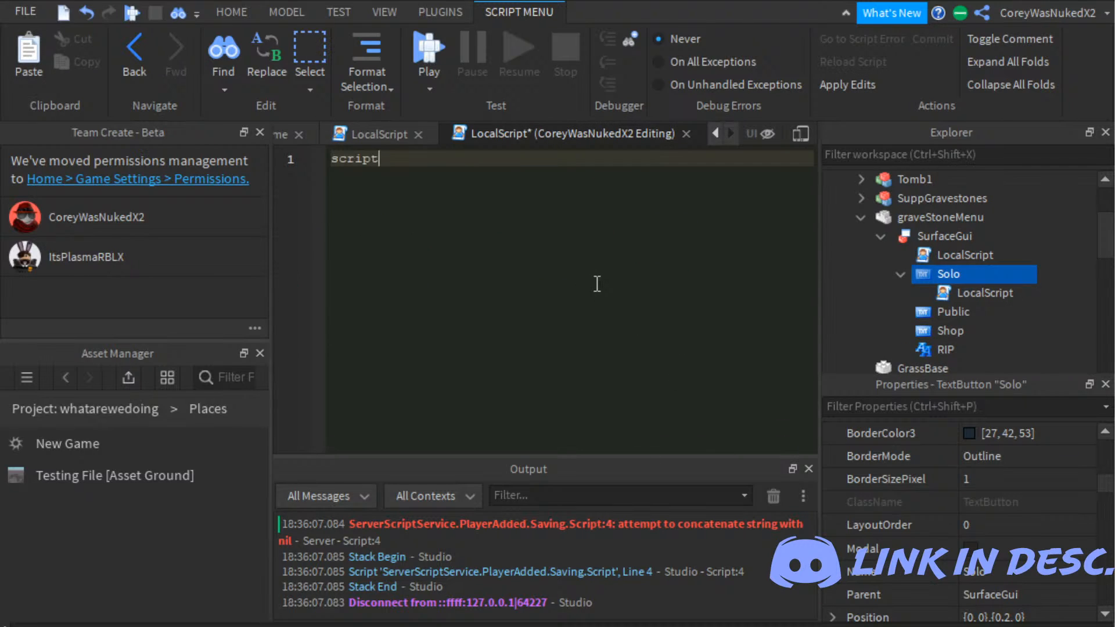
pyautogui.write('.Parent.')
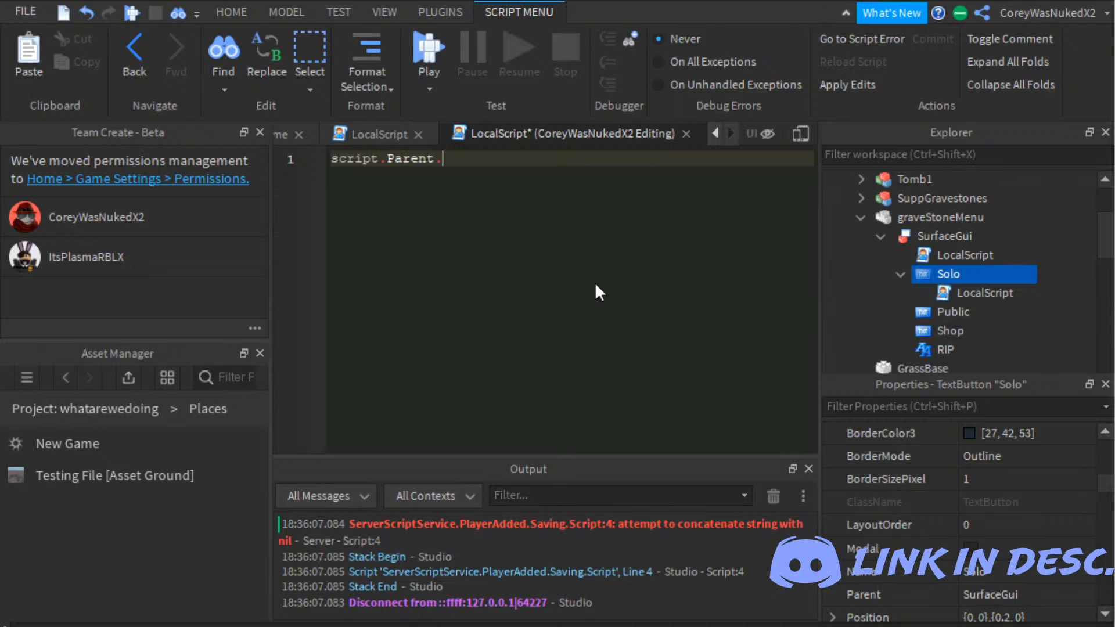
pyautogui.write('MouseEnter:Connect(function')
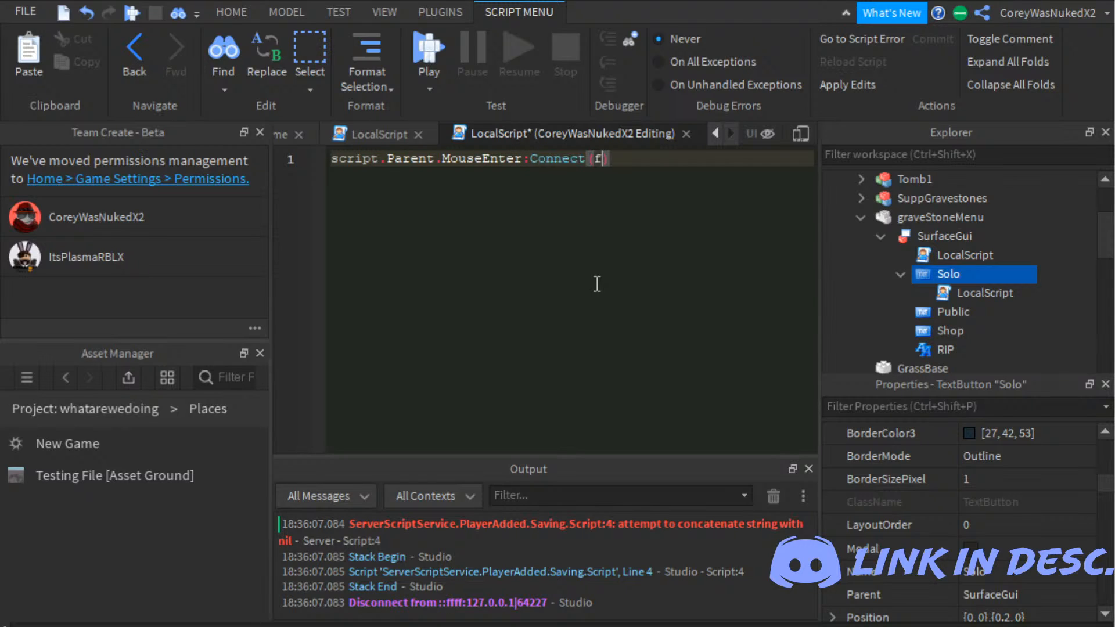
pyautogui.write('()')
pyautogui.press('Return')
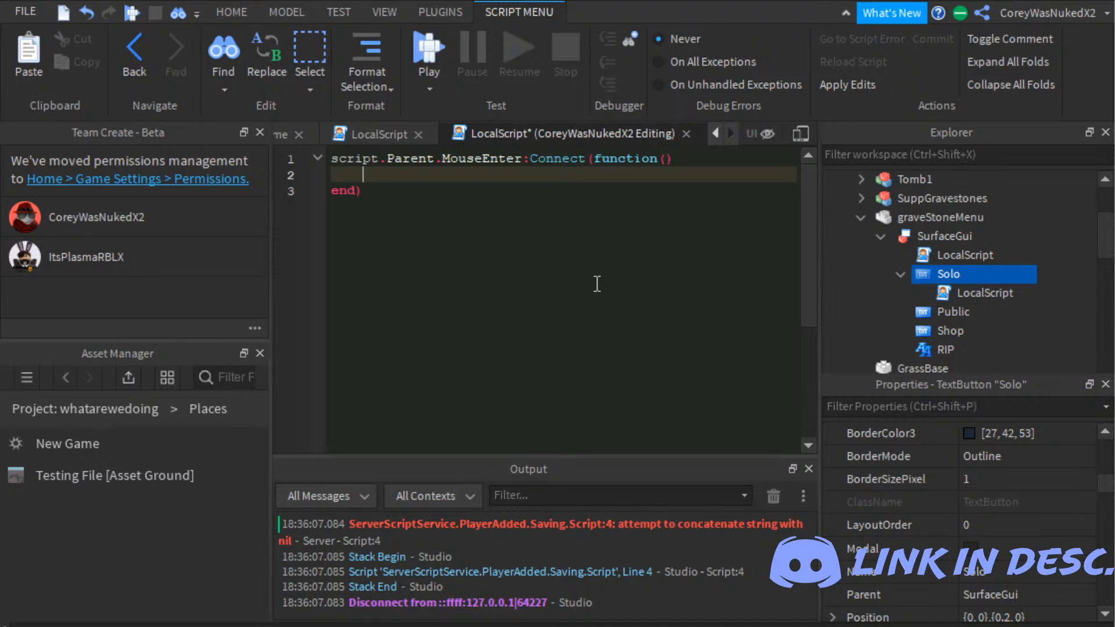
# Step: Make the Solo button's MouseEnter function print "E" and playtest it
pyautogui.write('print(')
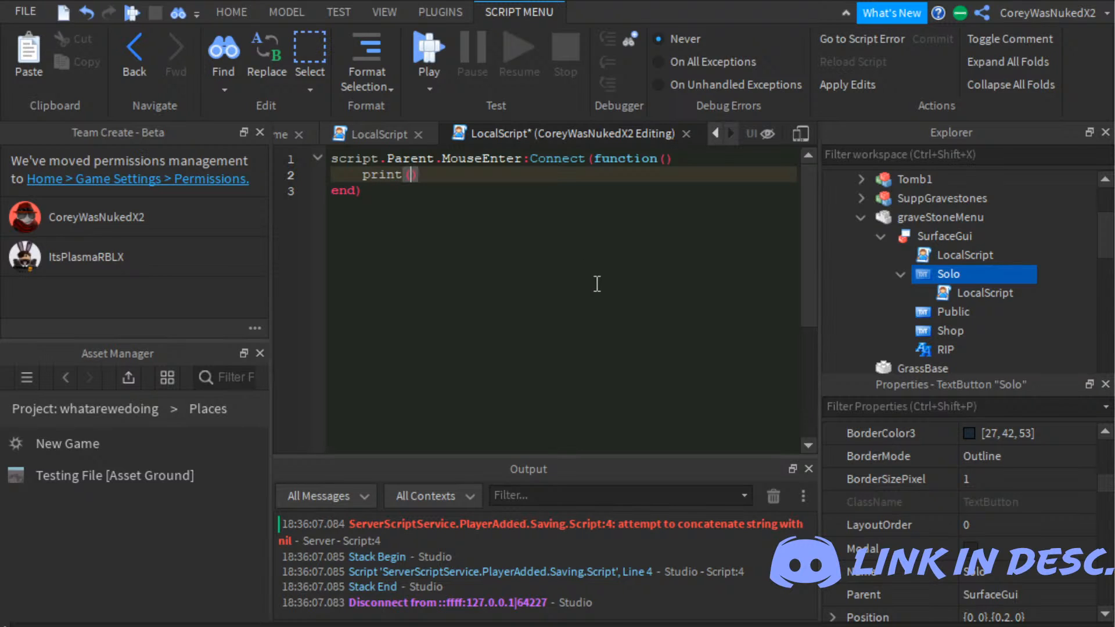
pyautogui.write('"E')
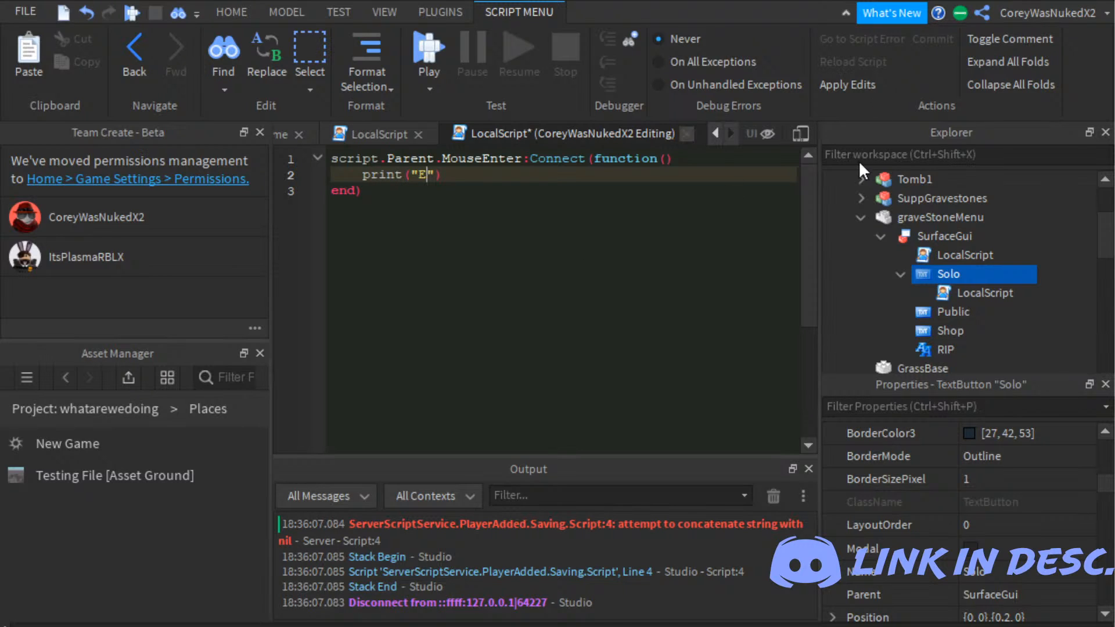
pyautogui.click(847, 84)
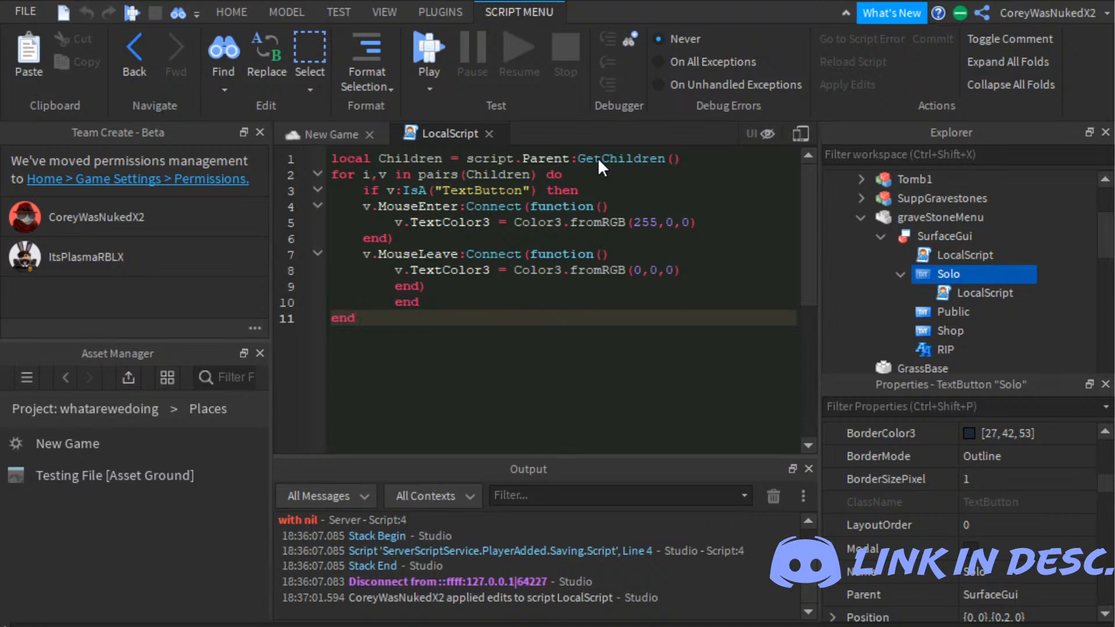
pyautogui.click(489, 134)
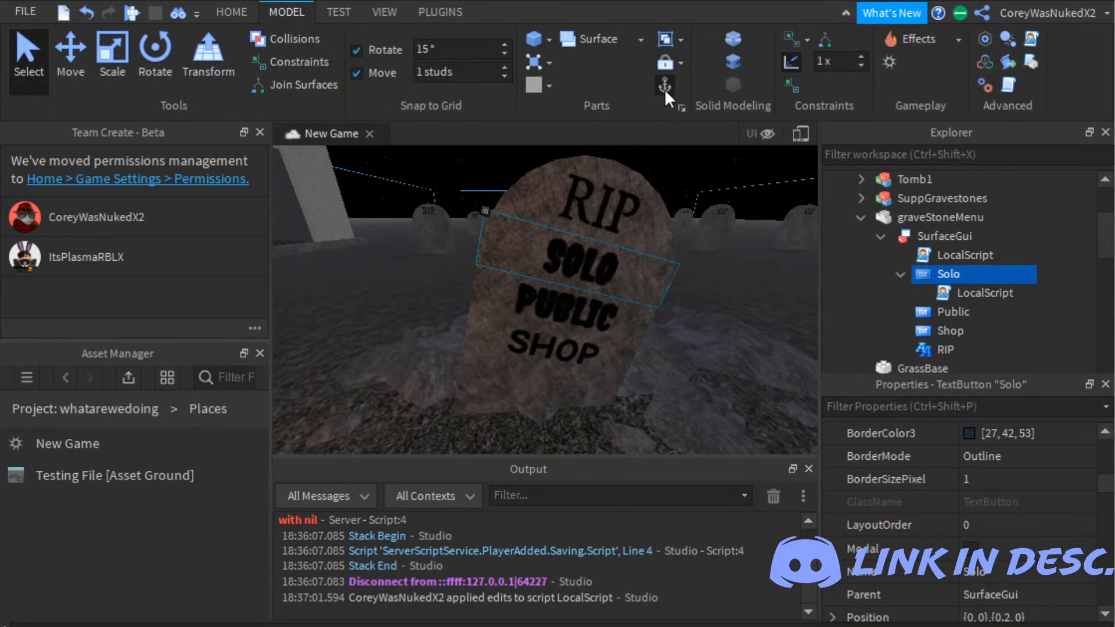
pyautogui.click(136, 13)
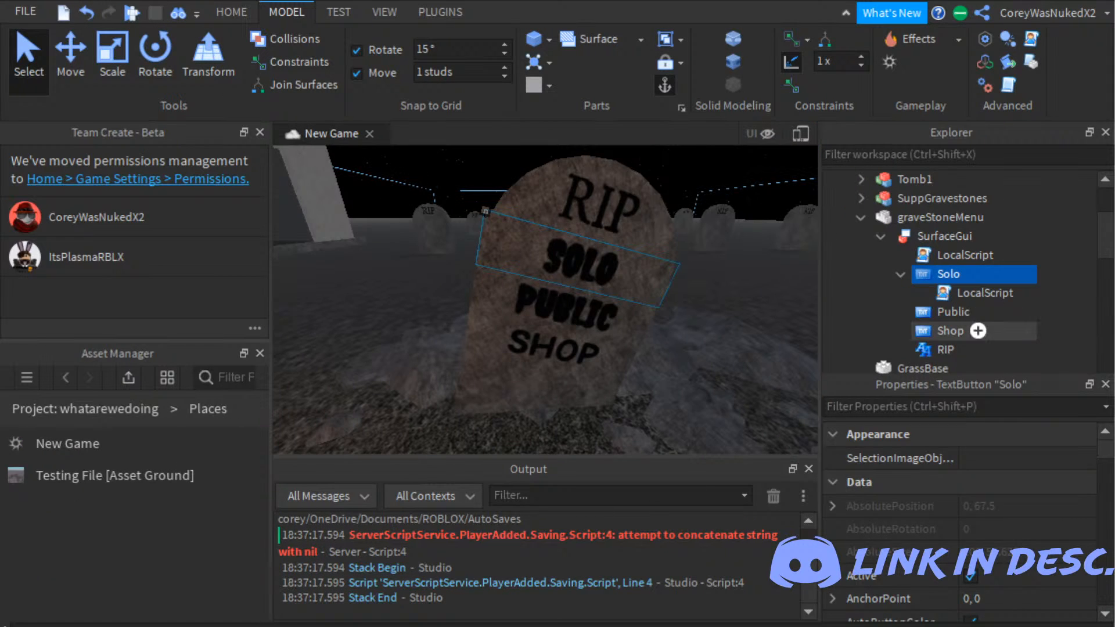
# Step: Recheck the test LocalScript inside the Solo button and delete it
pyautogui.click(984, 292)
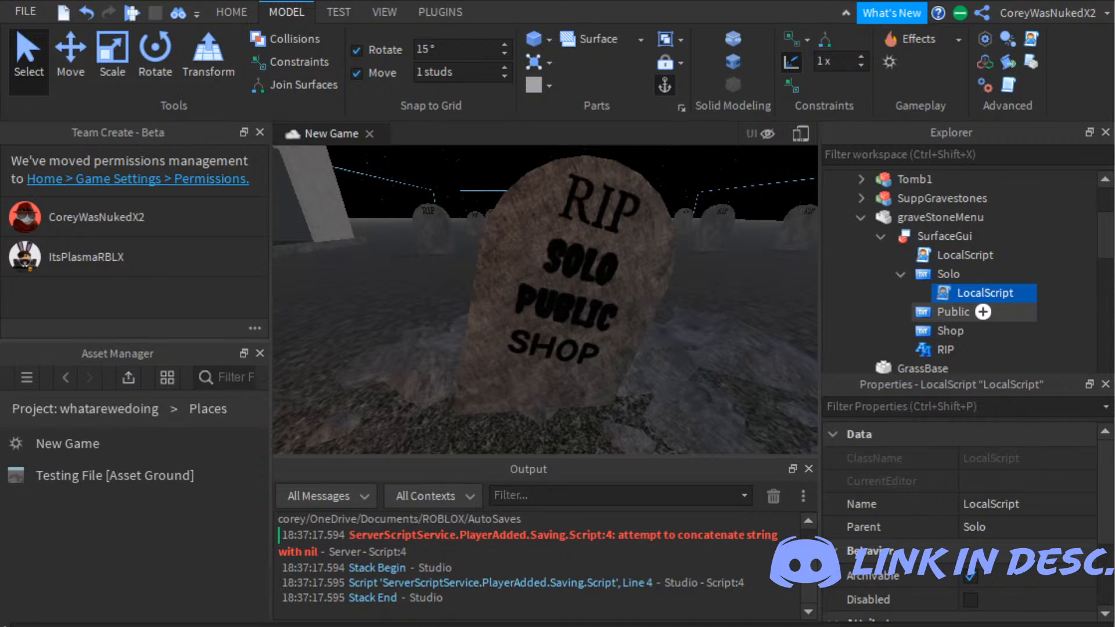
pyautogui.scroll(-2, 958, 510)
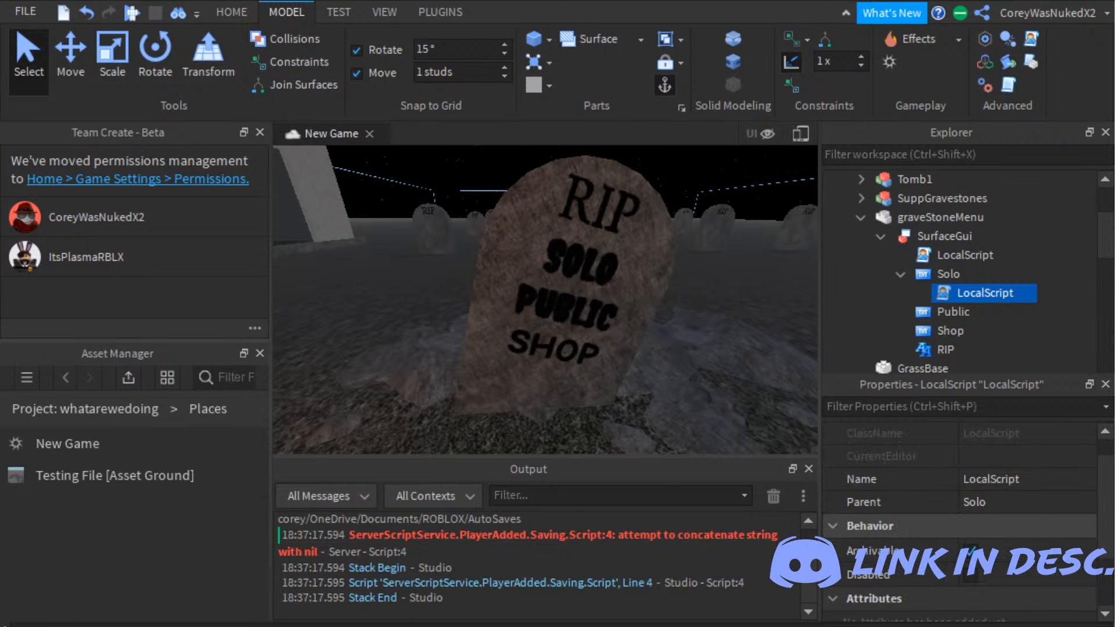
pyautogui.doubleClick(1013, 293)
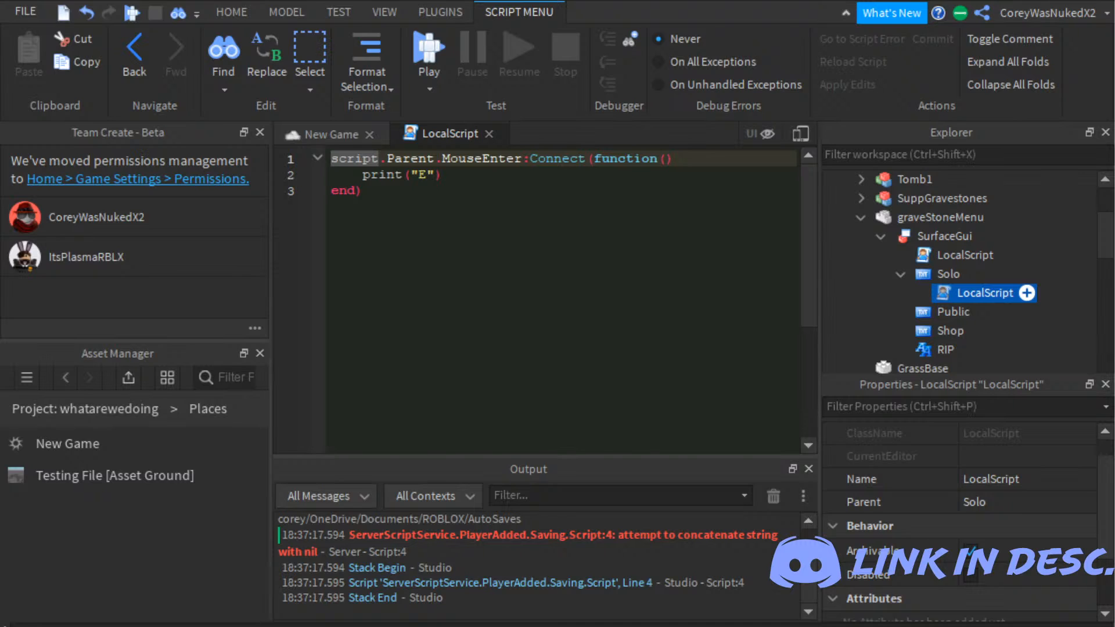
pyautogui.press('Delete')
# Step: Move the LocalScript from the gravestone's SurfaceGui into StarterGui
pyautogui.click(987, 256)
pyautogui.scroll(-2, 963, 504)
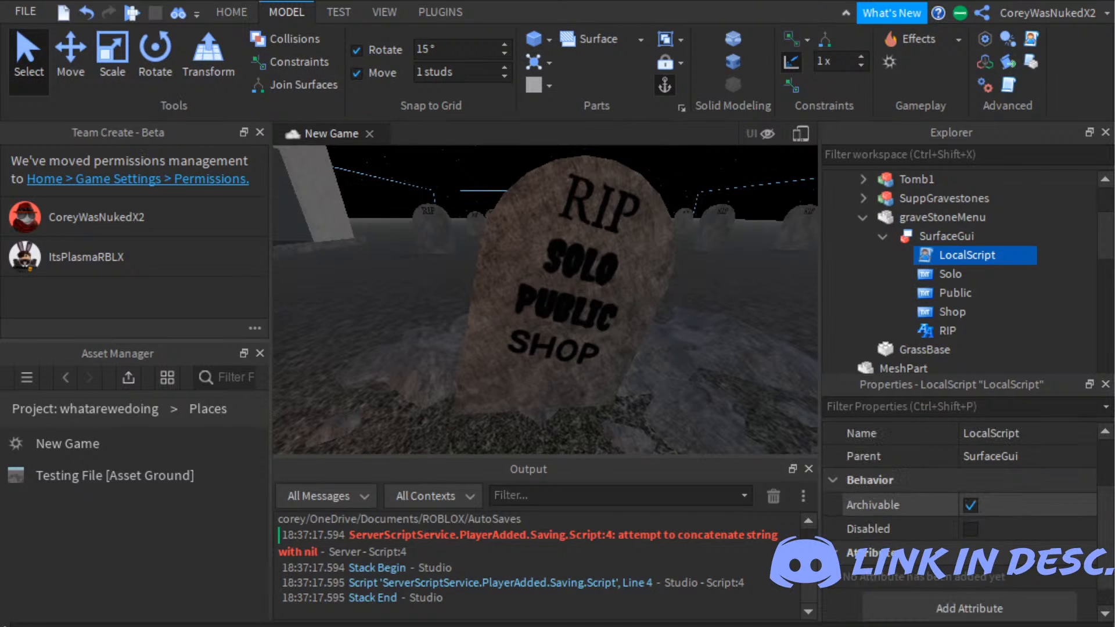
pyautogui.scroll(-1, 929, 504)
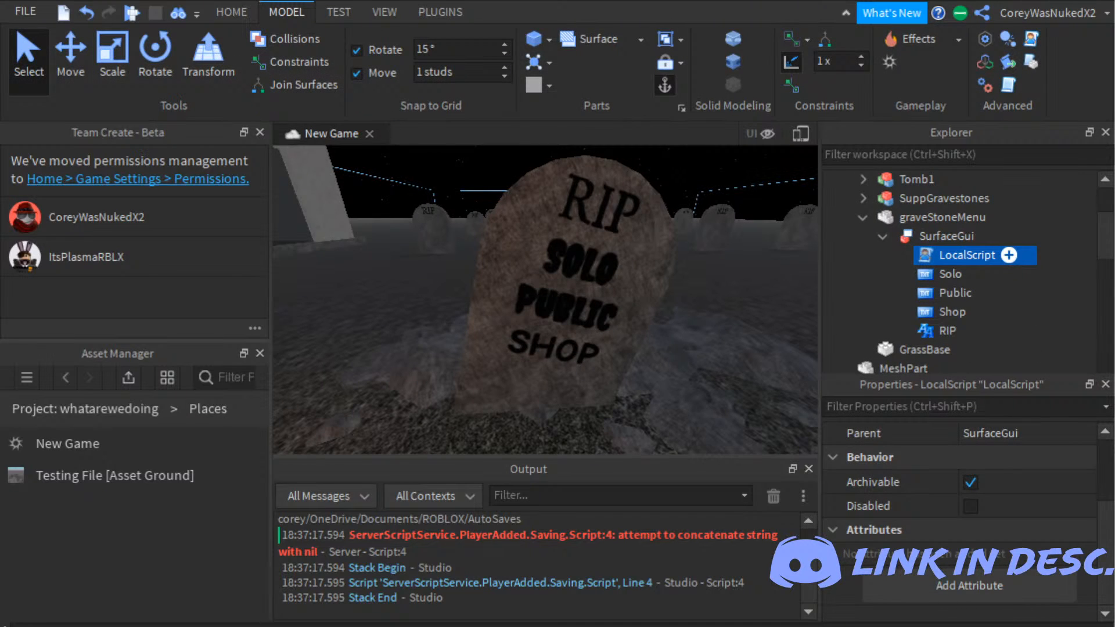
pyautogui.scroll(-3, 940, 331)
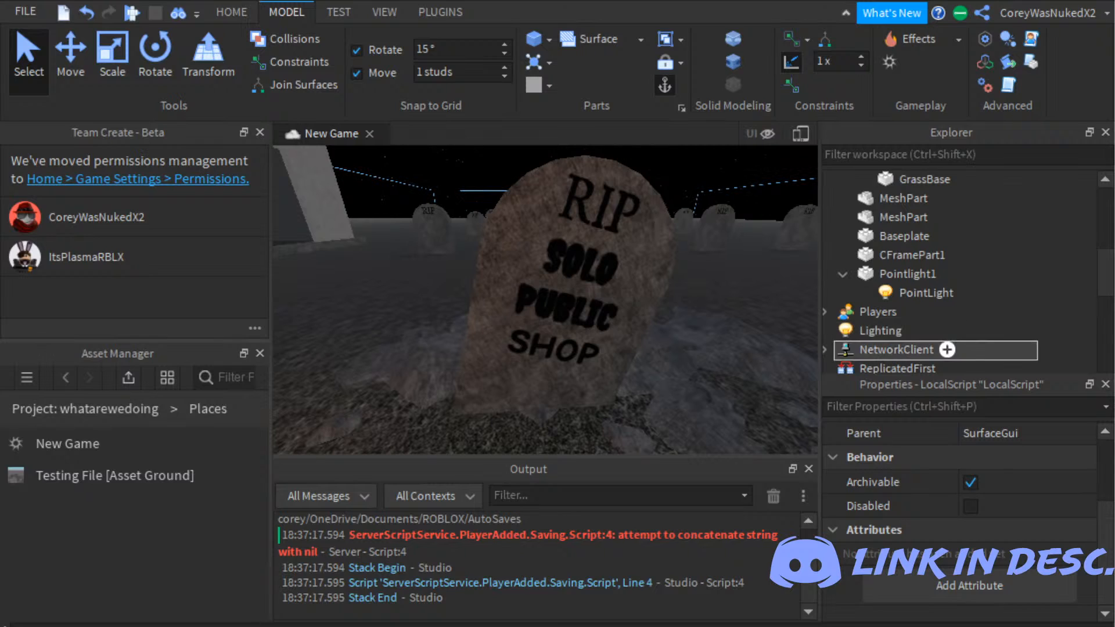
pyautogui.scroll(-3, 941, 349)
pyautogui.moveTo(935, 349); pyautogui.dragTo(905, 293)
pyautogui.scroll(-1, 1102, 354)
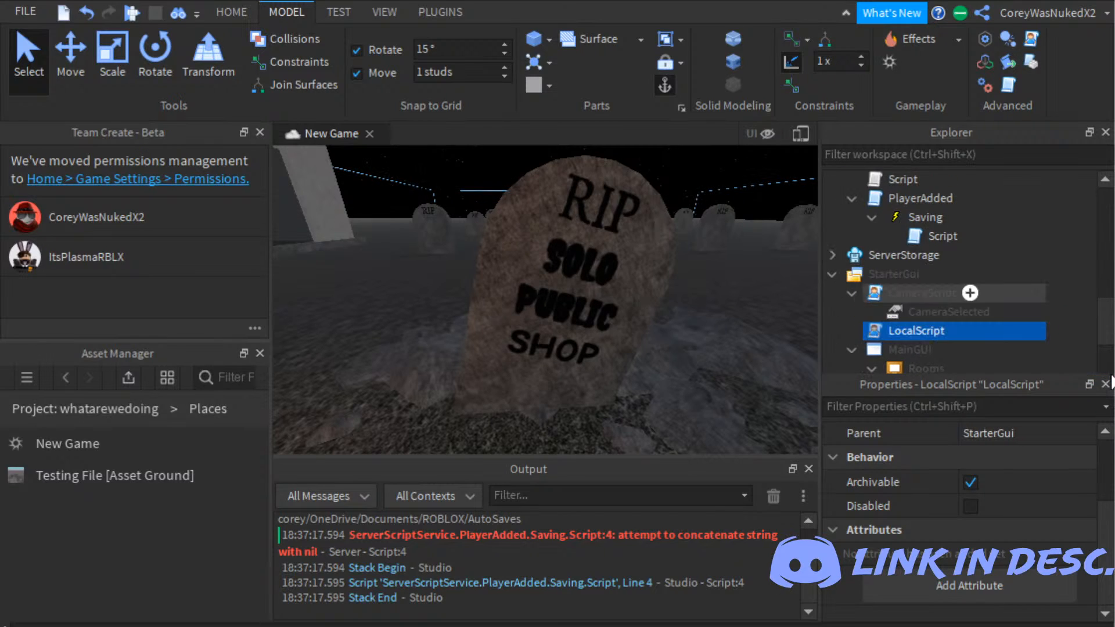
# Step: Rename the LocalScript in StarterGui to gravestoneInteract
pyautogui.press('F2')
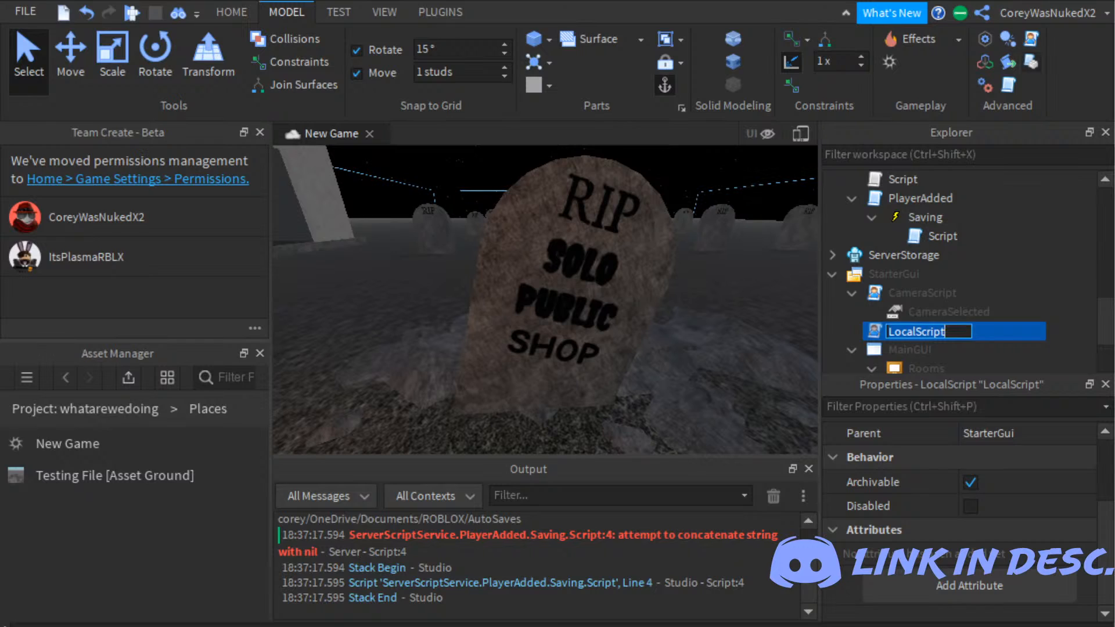
pyautogui.write('gra')
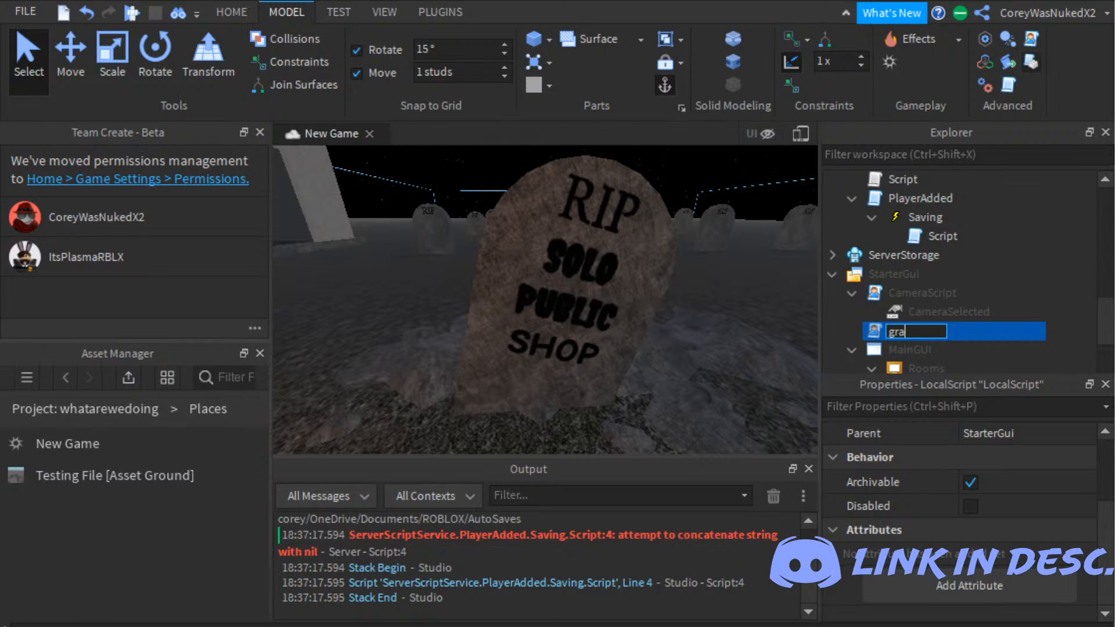
pyautogui.write('vestoneIn')
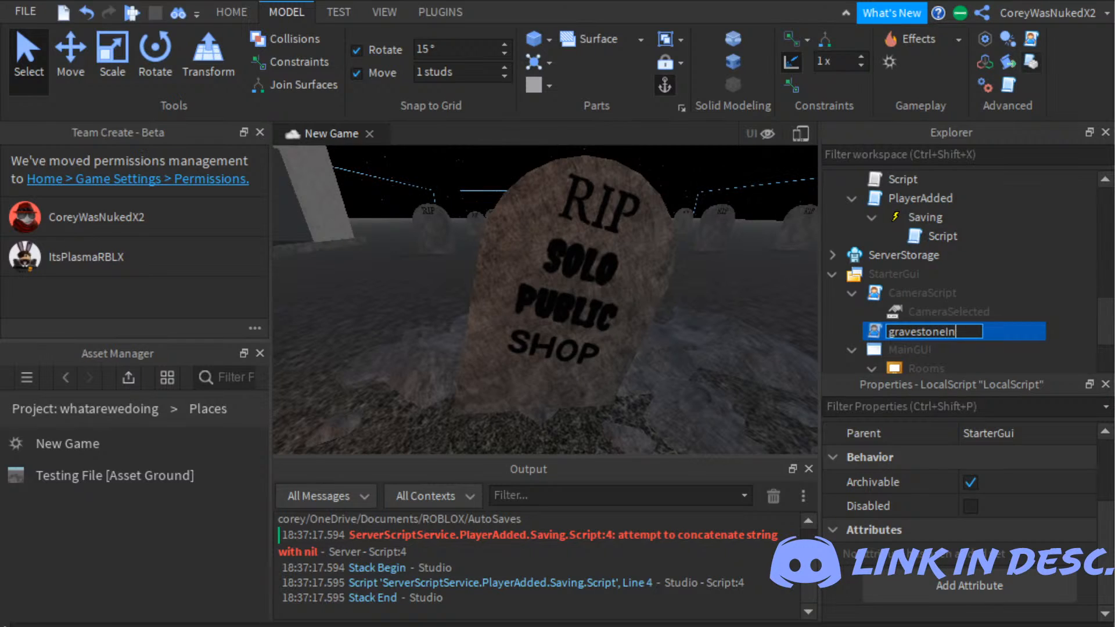
pyautogui.write('terace')
pyautogui.press('Return')
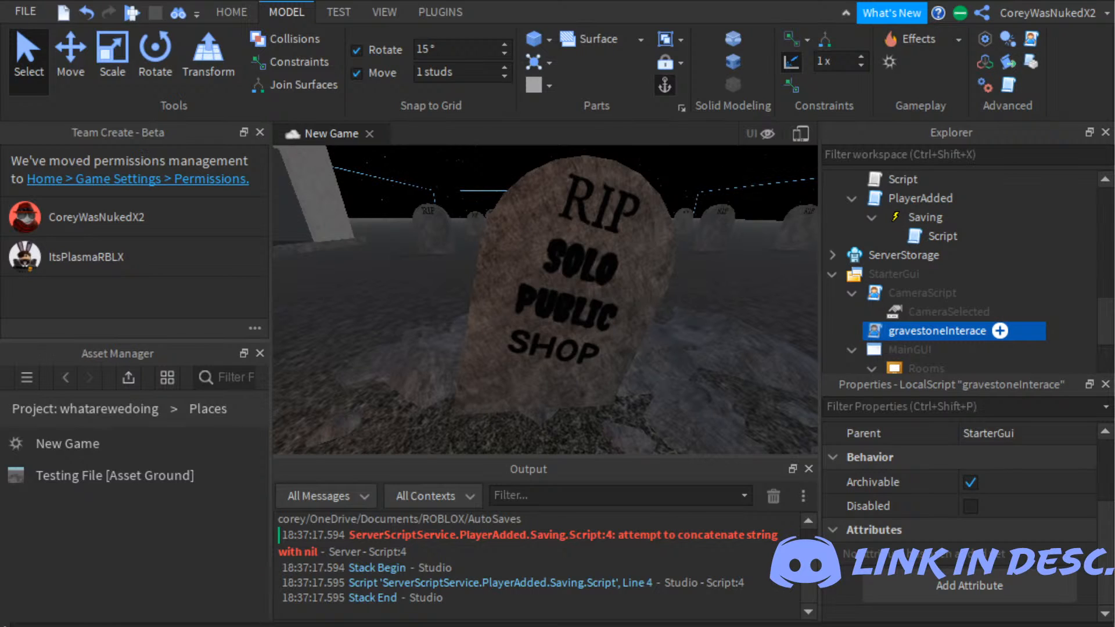
pyautogui.press('F2')
pyautogui.press('End')
pyautogui.press('BackSpace')
pyautogui.write('t')
pyautogui.press('Return')
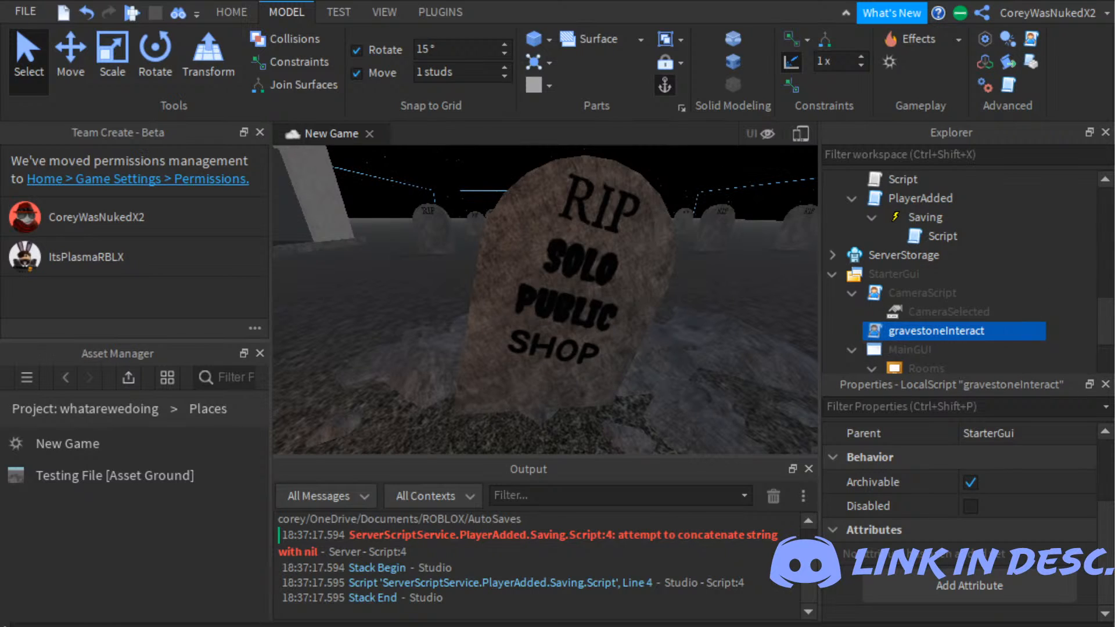
# Step: In gravestoneInteract, replace script.Parent in the Children variable with workspace.Lobby1.graveStoneMenu
pyautogui.doubleClick(936, 331)
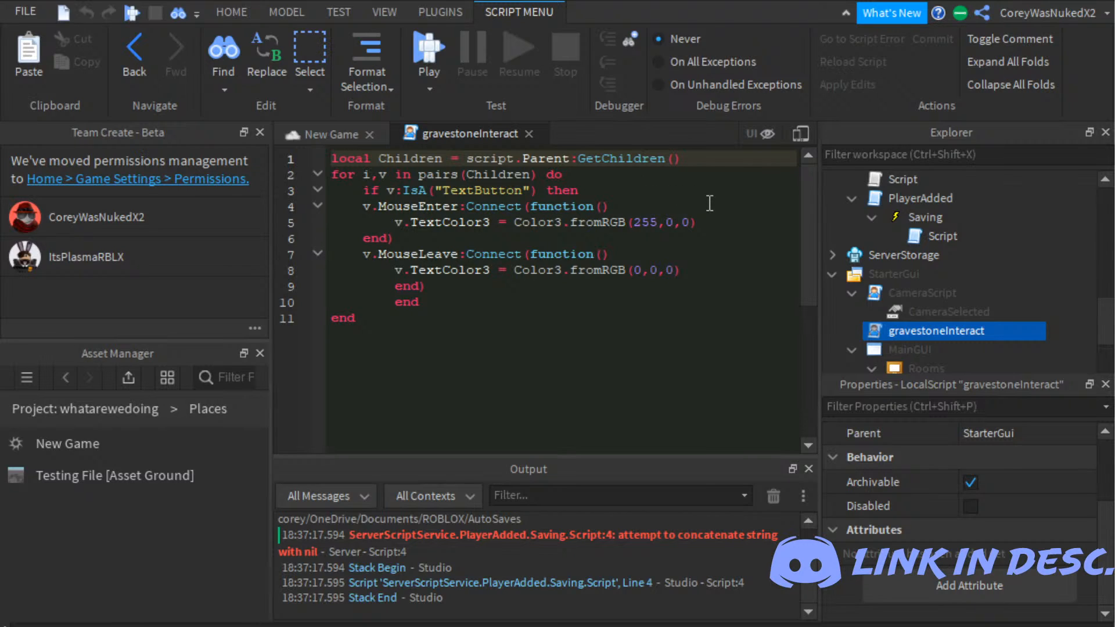
pyautogui.hotkey('shift', 'Left')
pyautogui.hotkey('shift', 'Left')
pyautogui.hotkey('shift', 'Left')
pyautogui.hotkey('shift', 'Left')
pyautogui.hotkey('shift', 'Left')
pyautogui.hotkey('shift', 'Left')
pyautogui.hotkey('shift', 'Left')
pyautogui.hotkey('shift', 'Left')
pyautogui.hotkey('shift', 'Left')
pyautogui.hotkey('shift', 'Left')
pyautogui.hotkey('shift', 'Left')
pyautogui.hotkey('shift', 'Left')
pyautogui.hotkey('shift', 'Left')
pyautogui.write('workspace.')
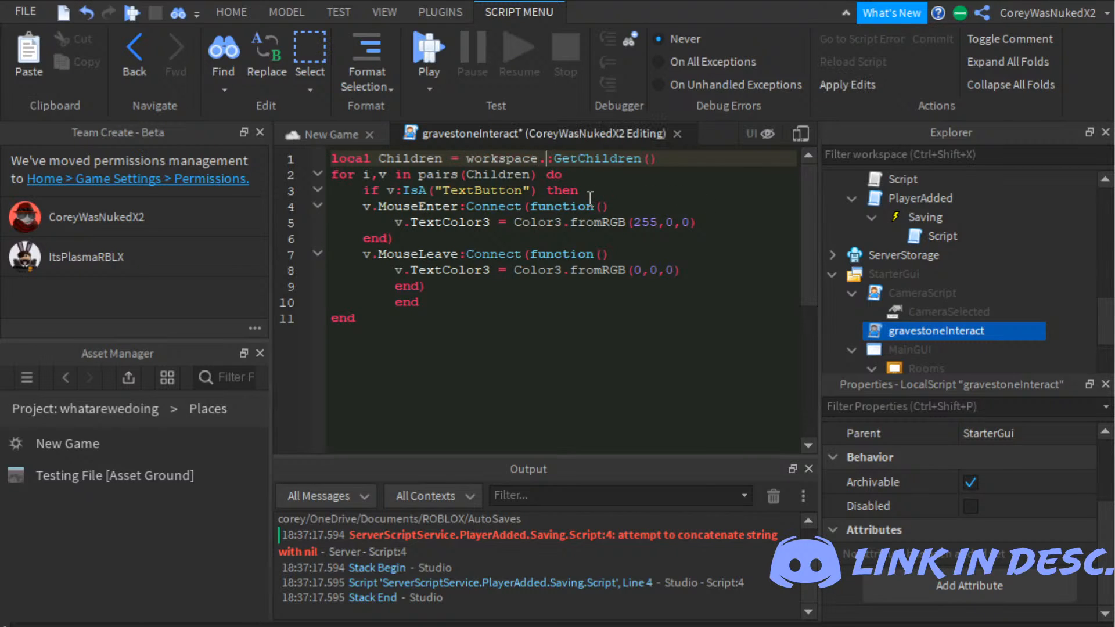
pyautogui.scroll(5, 958, 276)
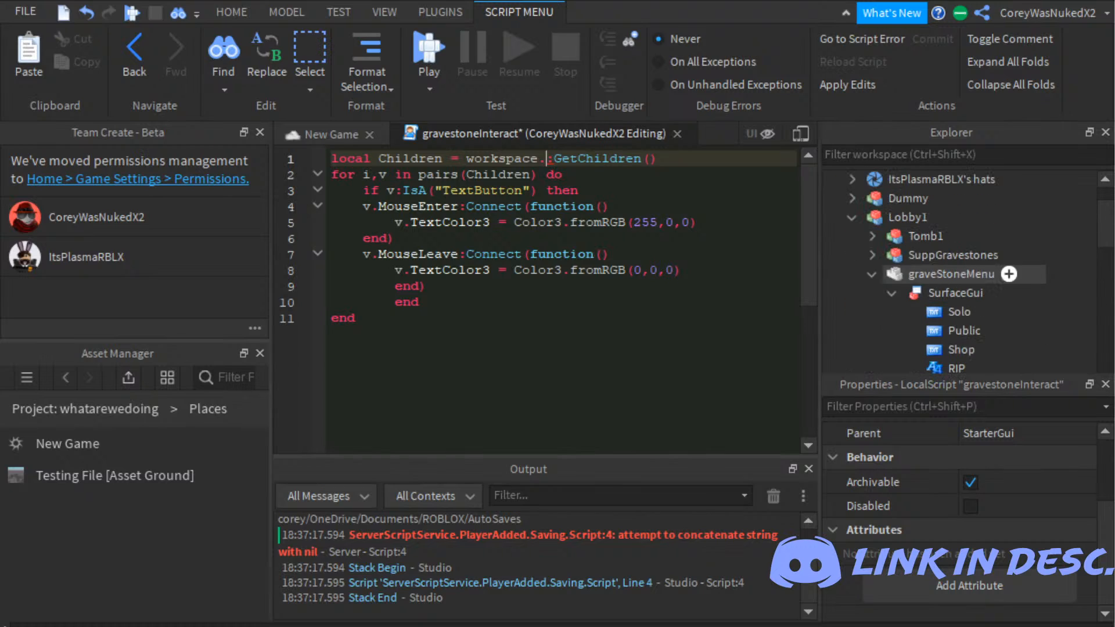
pyautogui.write('Lobby1.')
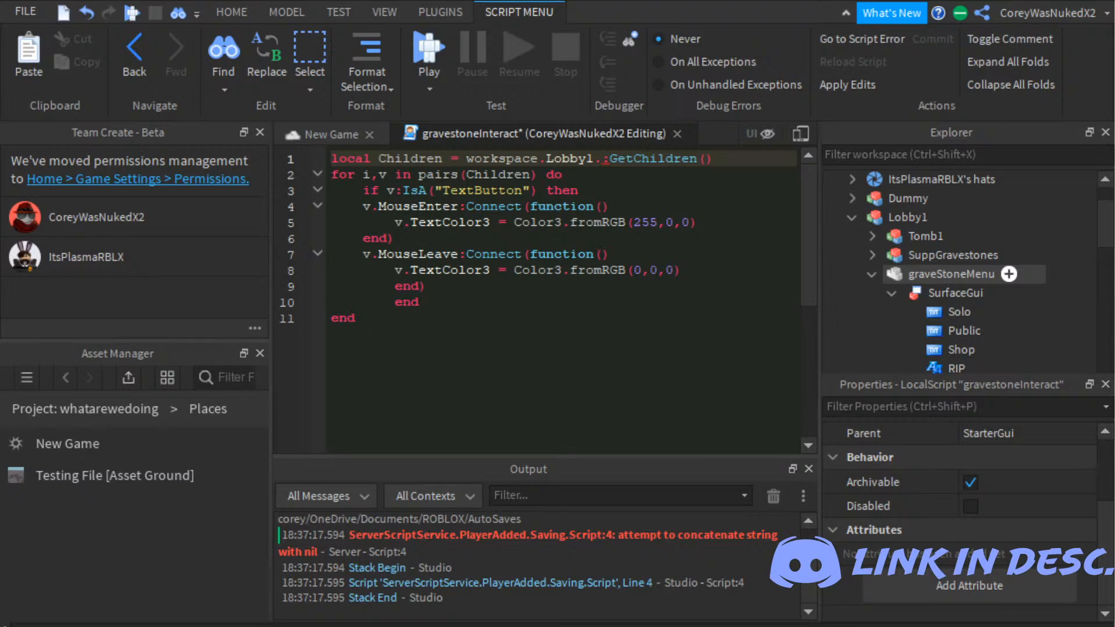
pyautogui.write('graveStoneMenu')
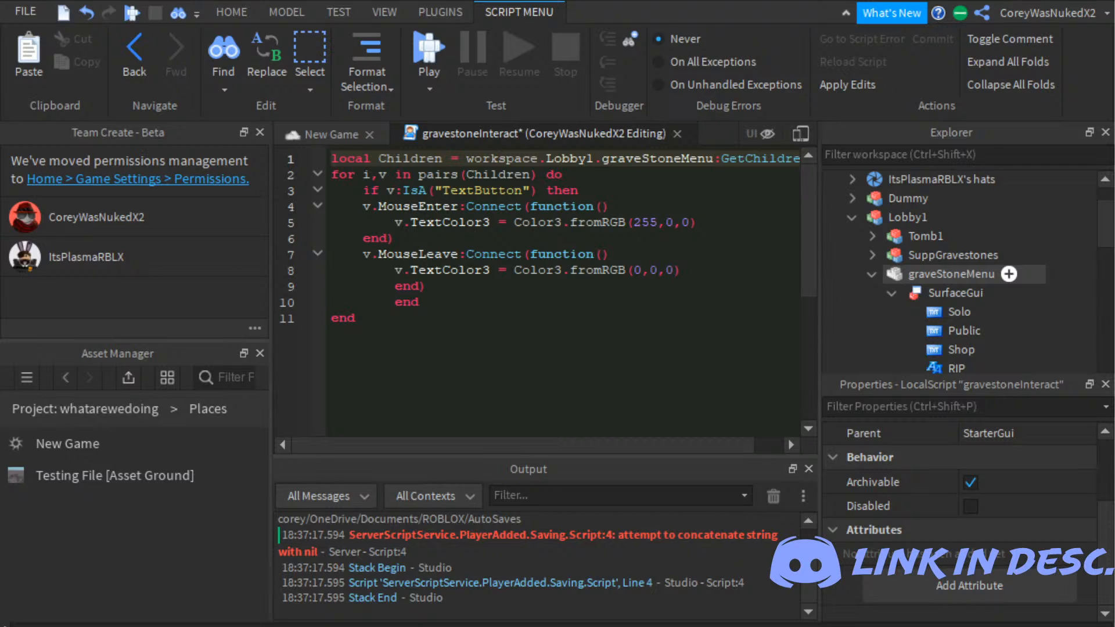
# Step: Extend the Children path with .SurfaceGUI before :GetChildren() and close the script
pyautogui.scroll(-1, 964, 273)
pyautogui.write('.Surafe')
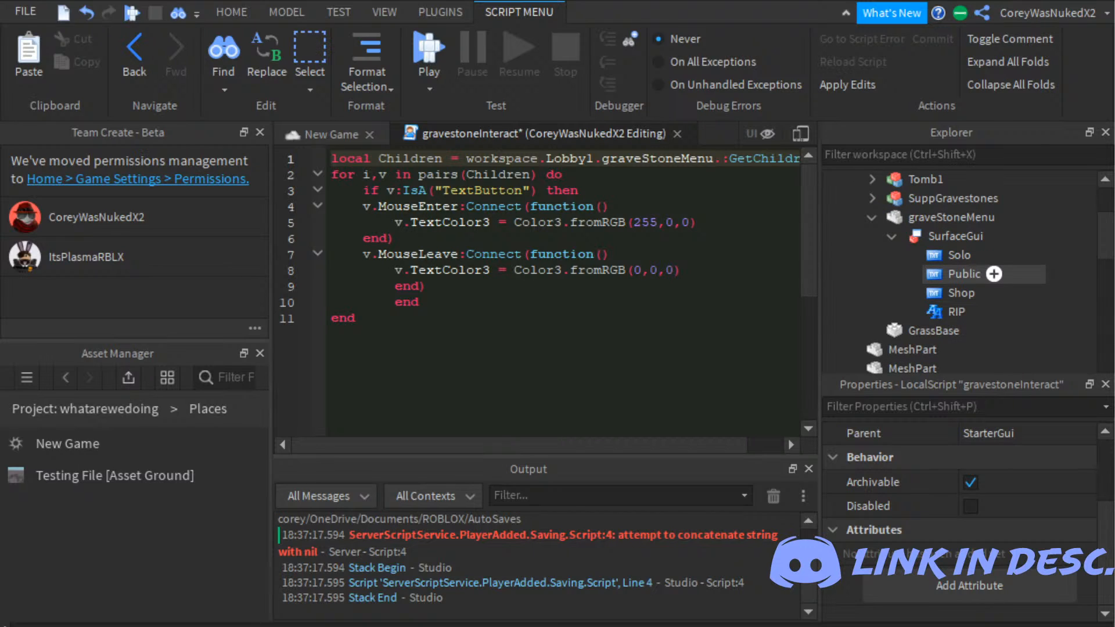
pyautogui.press('BackSpace')
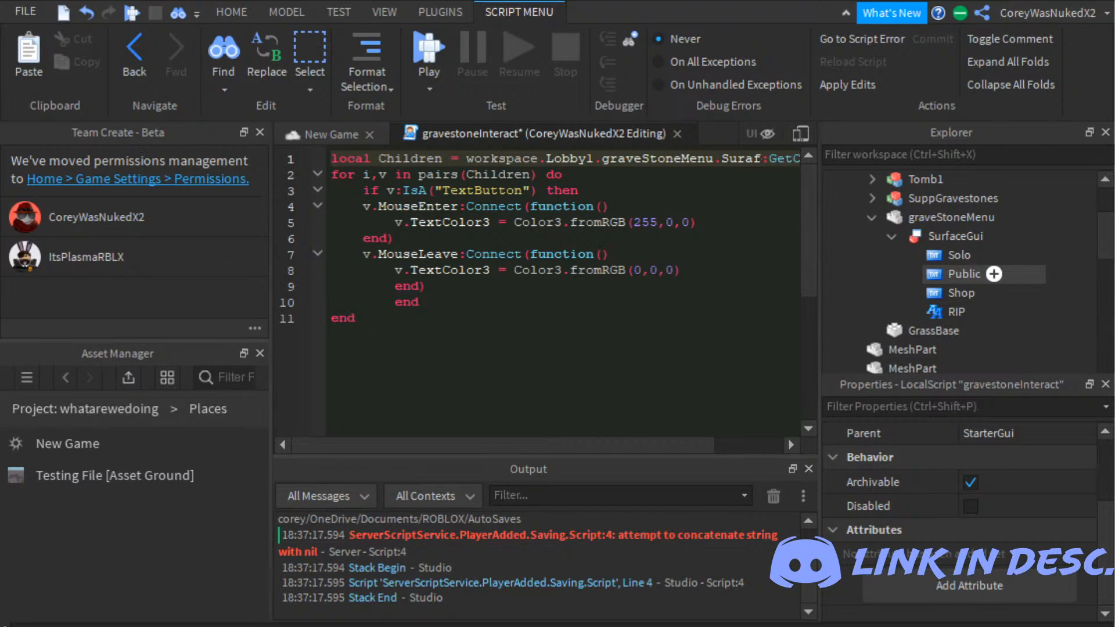
pyautogui.write('ac')
pyautogui.press('BackSpace')
pyautogui.press('BackSpace')
pyautogui.press('BackSpace')
pyautogui.press('BackSpace')
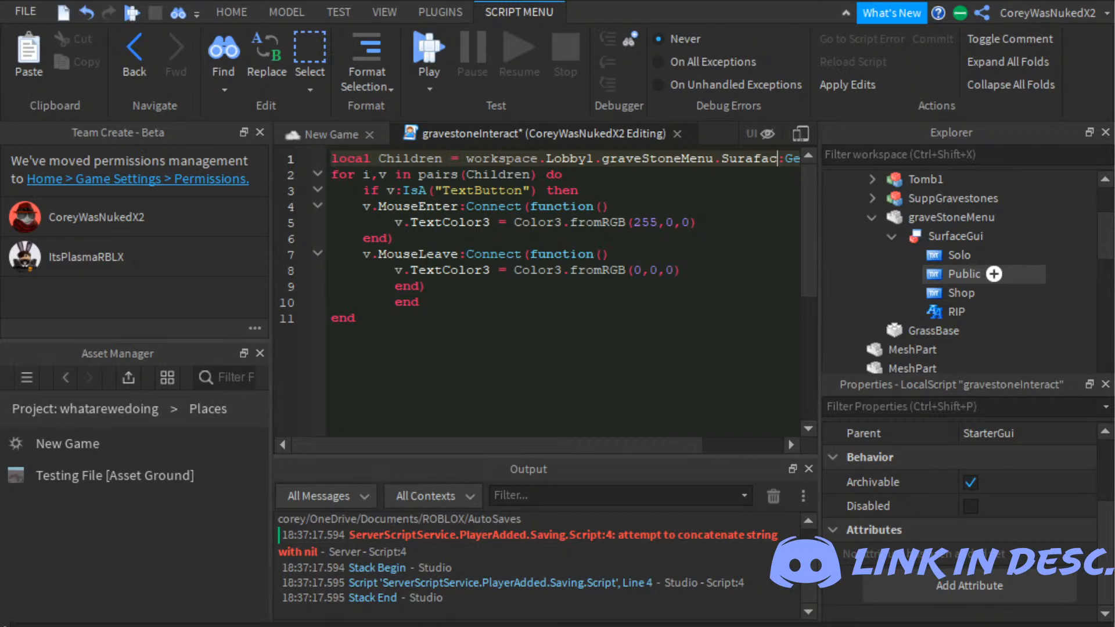
pyautogui.write('faceGUI')
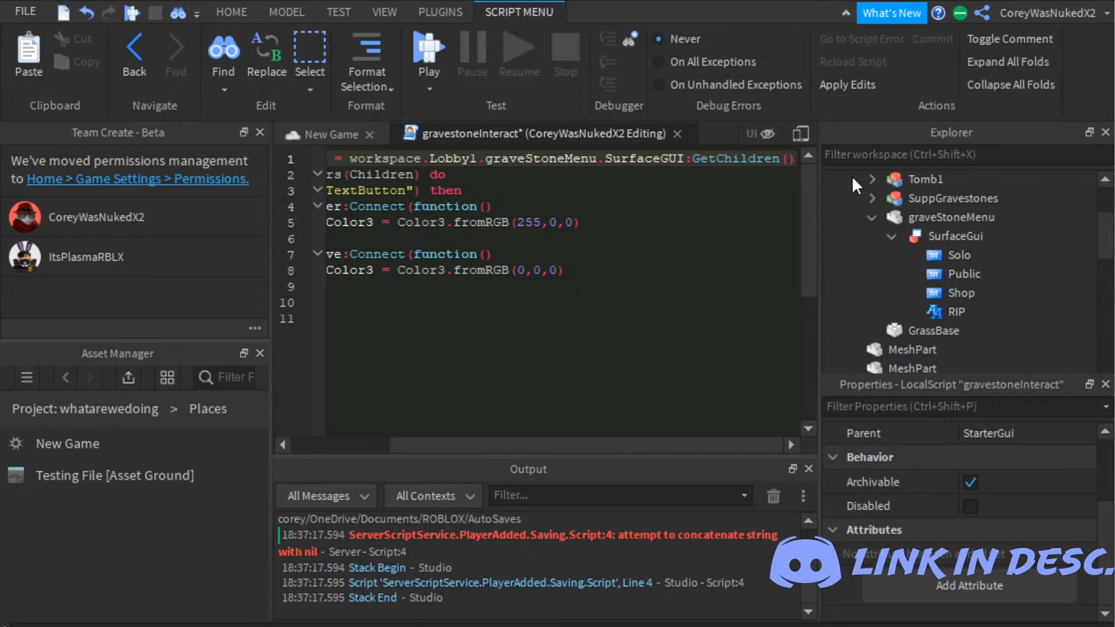
pyautogui.click(676, 134)
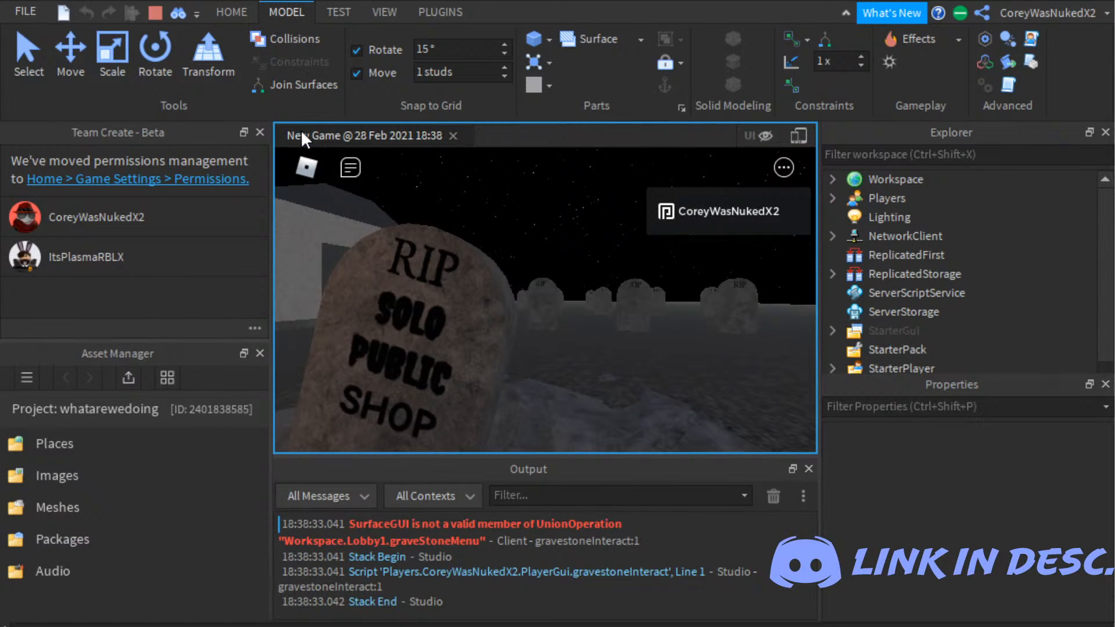
# Step: Open gravestoneInteract from its playtest error, correct SurfaceGUI to SurfaceGui in the Children path, and close the script
pyautogui.click(464, 530)
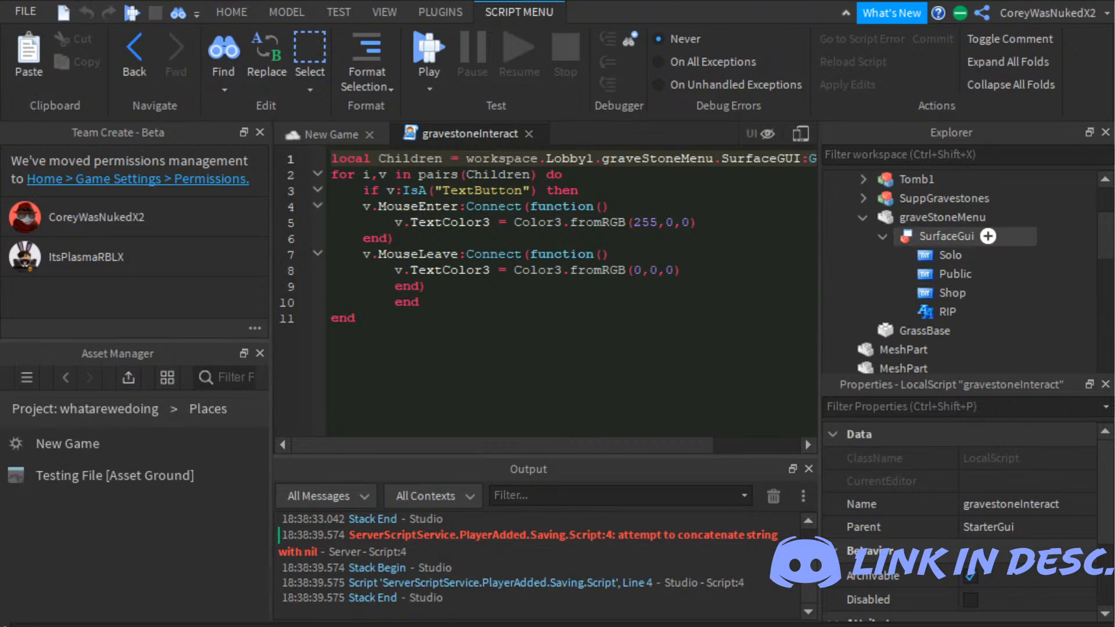
pyautogui.click(952, 236)
pyautogui.doubleClick(952, 237)
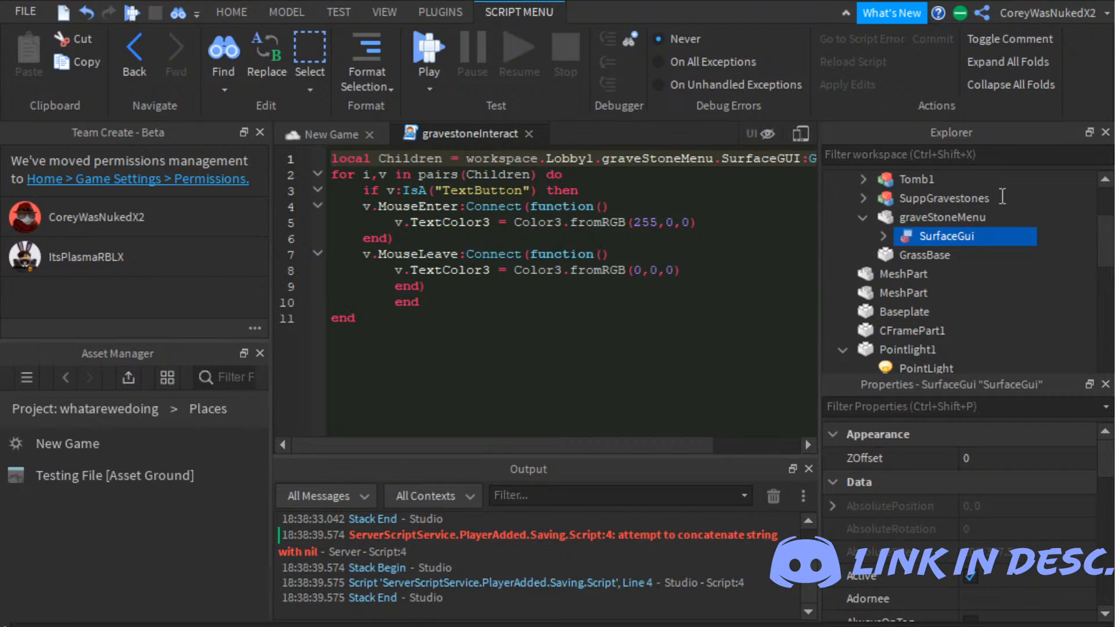
pyautogui.press('BackSpace')
pyautogui.press('BackSpace')
pyautogui.write('ui')
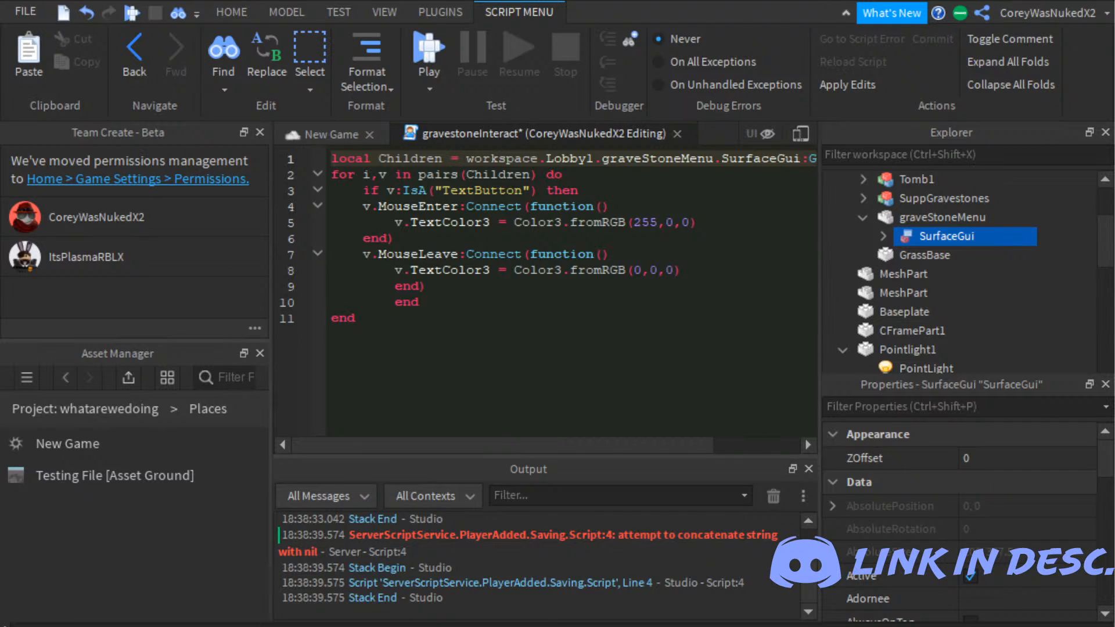
pyautogui.click(678, 133)
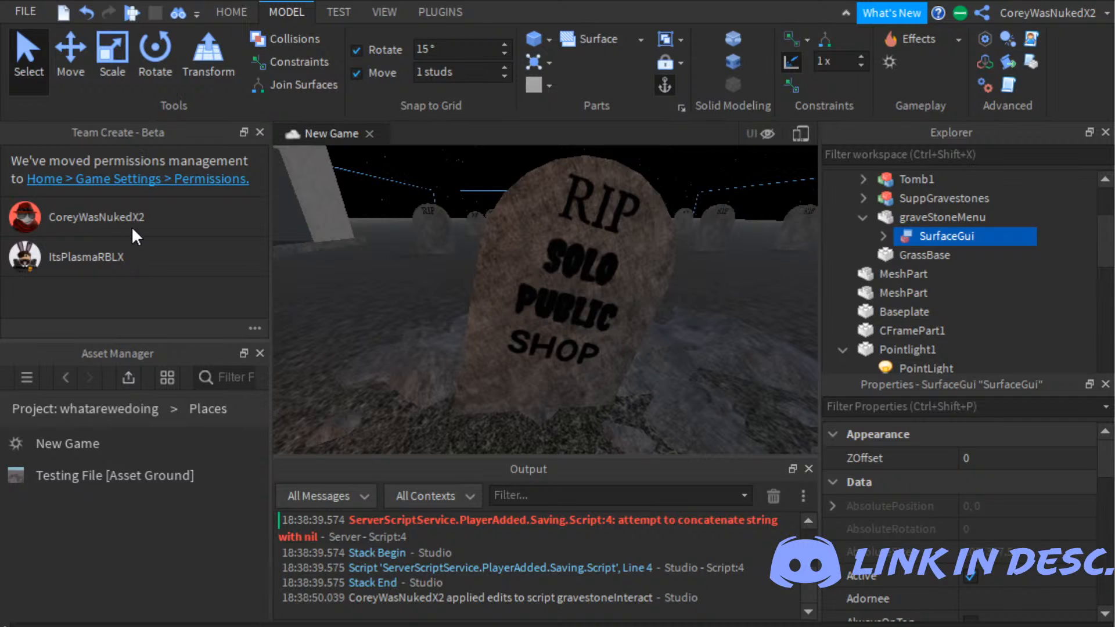